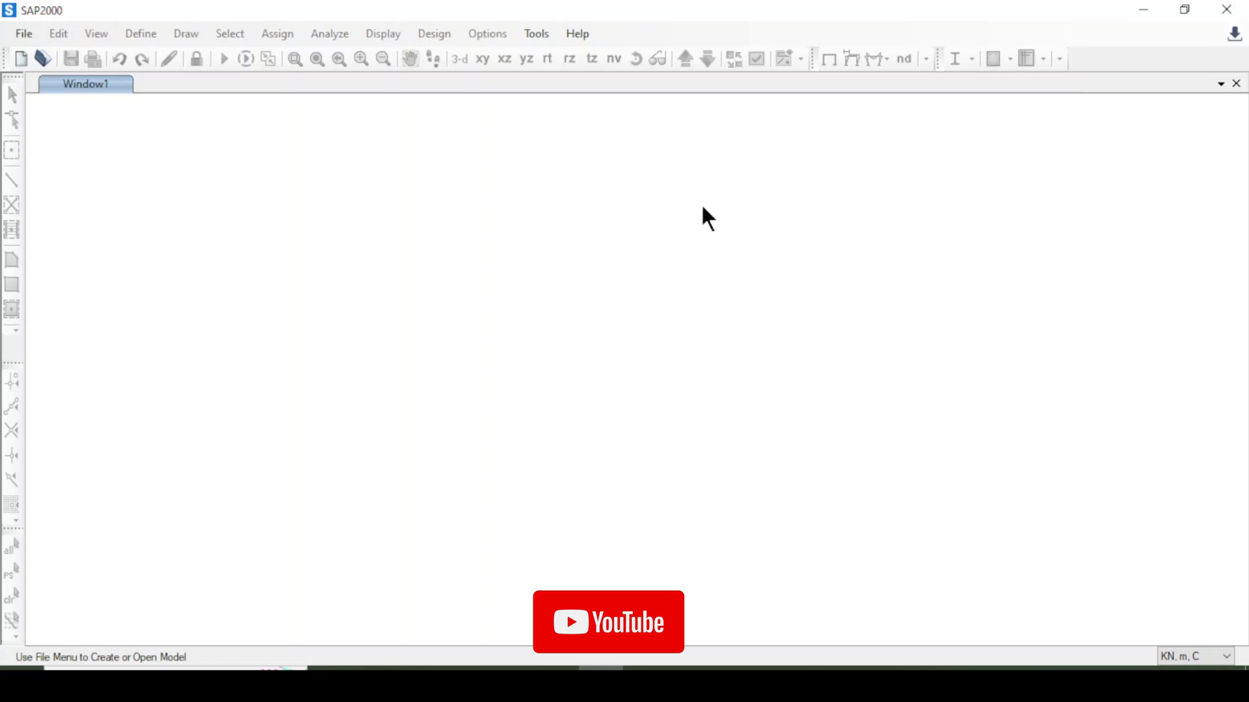
- Create a new model from the 3D Trusses template and choose the Transmission Tower 1 type
{"action": "left_click", "coordinate": [21, 60]}
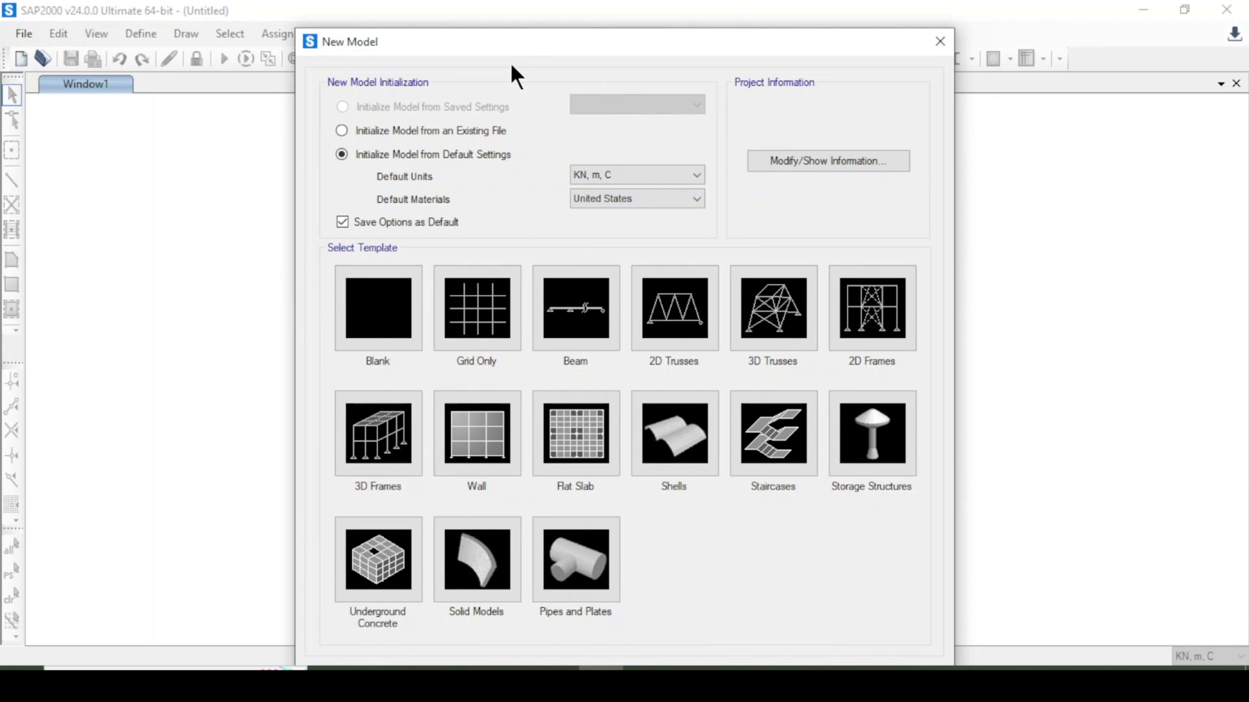
{"action": "left_click_drag", "start_coordinate": [510, 42], "coordinate": [500, 15]}
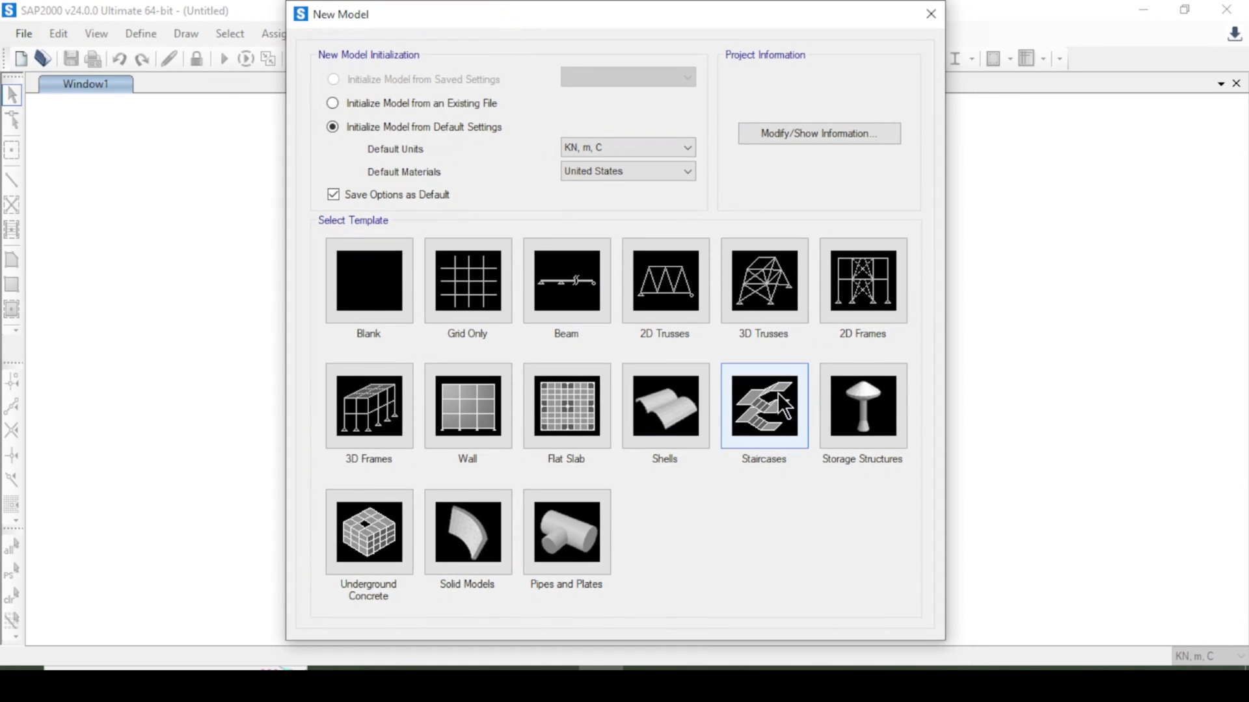
{"action": "left_click", "coordinate": [773, 291]}
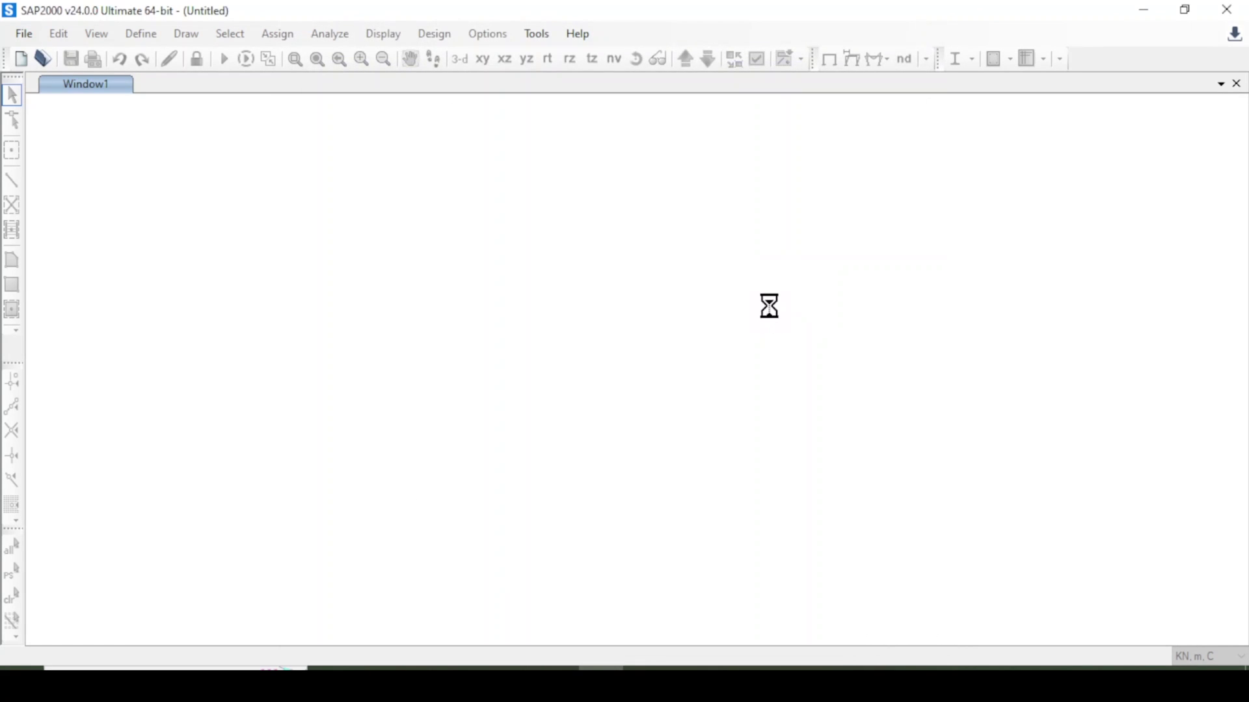
{"action": "left_click", "coordinate": [427, 236]}
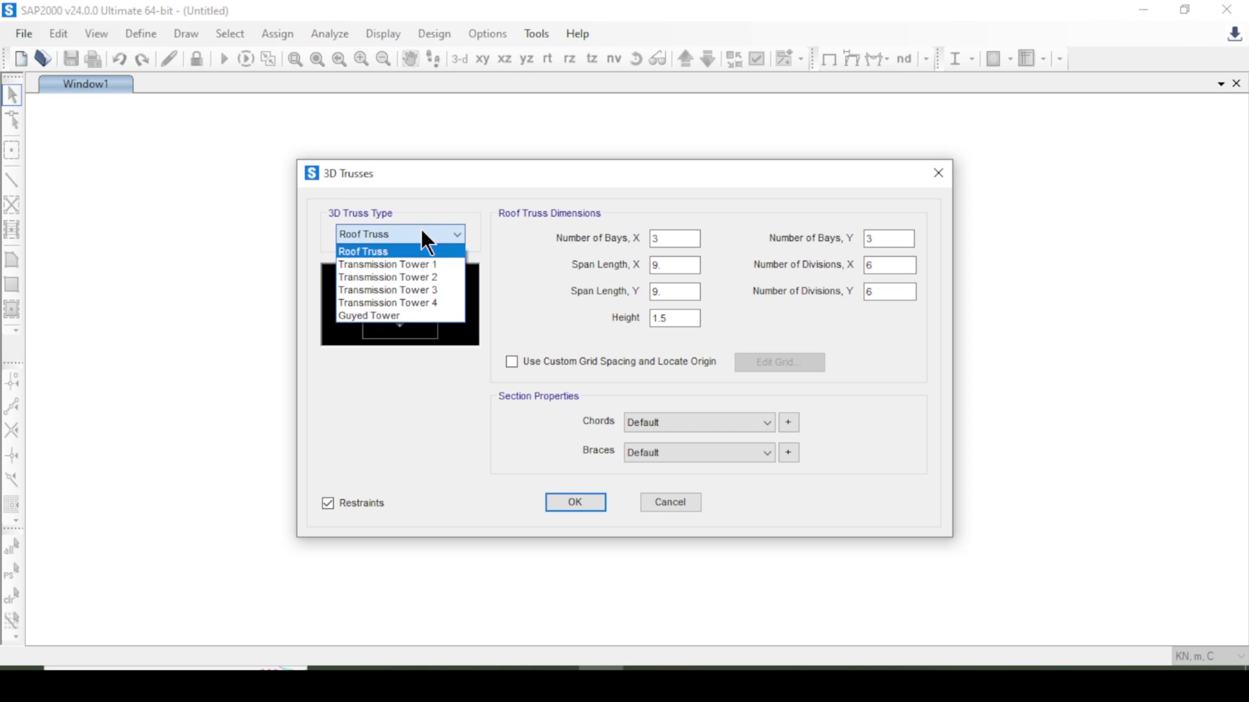
{"action": "left_click", "coordinate": [420, 266]}
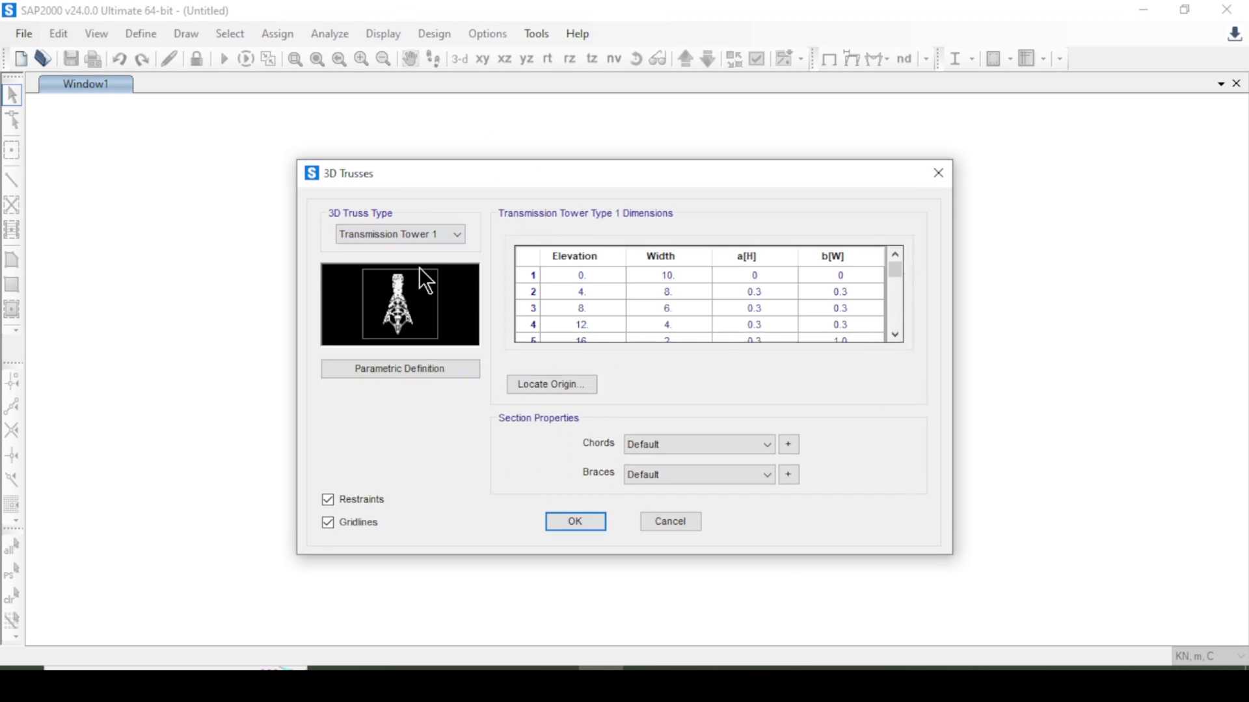
- Set the tower elevations in rows 2, 3 and 4 to 5, 10 and 15 m
{"action": "left_click", "coordinate": [588, 290]}
{"action": "left_click", "coordinate": [589, 308]}
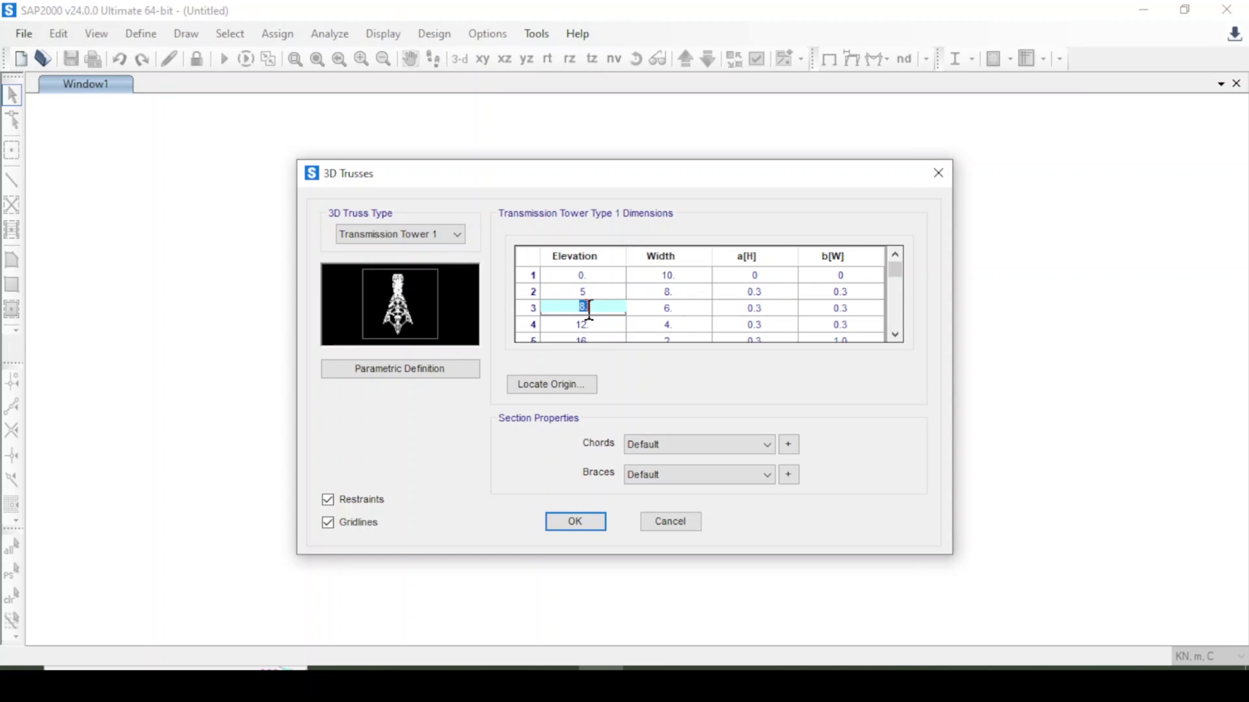
{"action": "type", "text": "10"}
{"action": "left_click", "coordinate": [592, 324]}
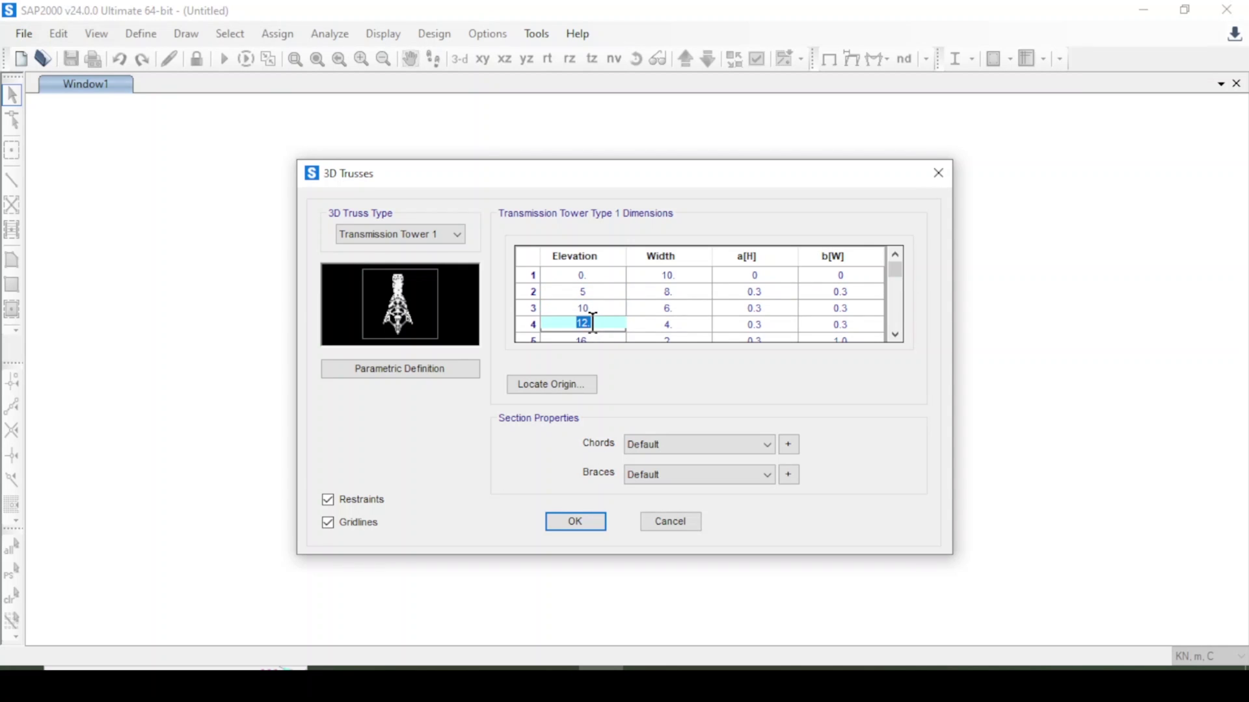
{"action": "type", "text": "15"}
{"action": "key", "text": "Up"}
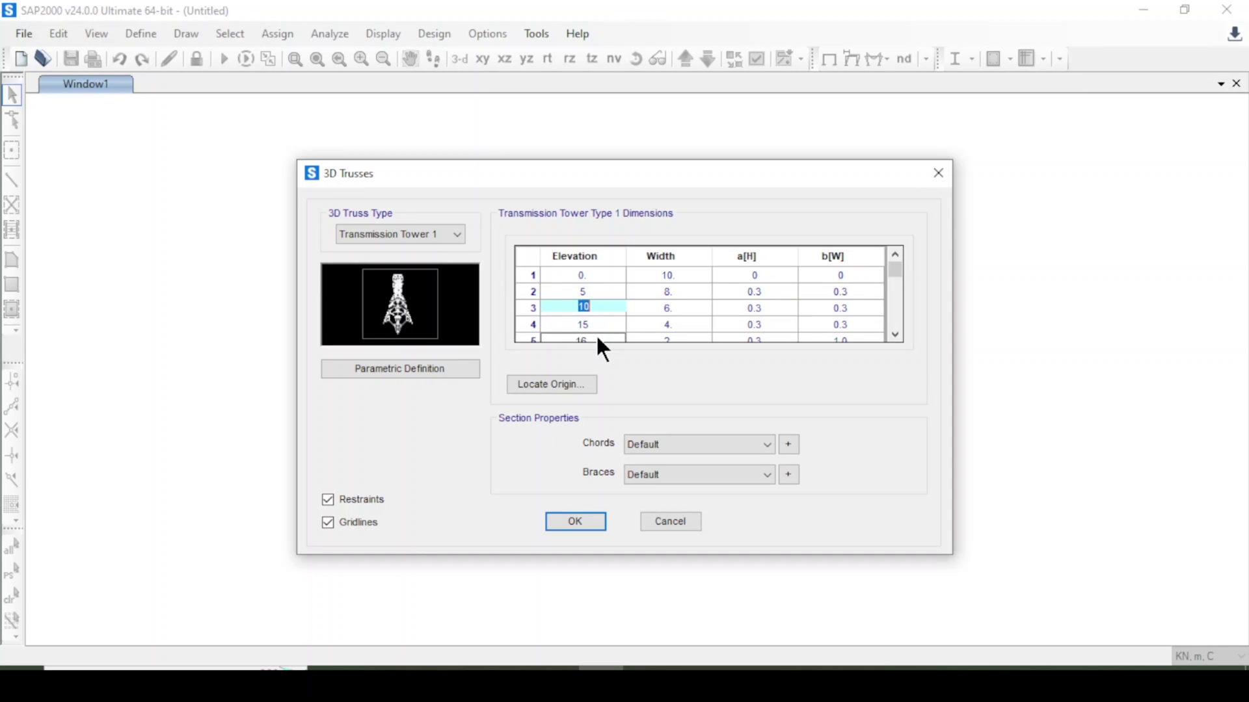
- Set the tower elevations in rows 3, 4, 5 and 6 to 20, 28, 30 and 33 m
{"action": "type", "text": "20"}
{"action": "left_click", "coordinate": [597, 320]}
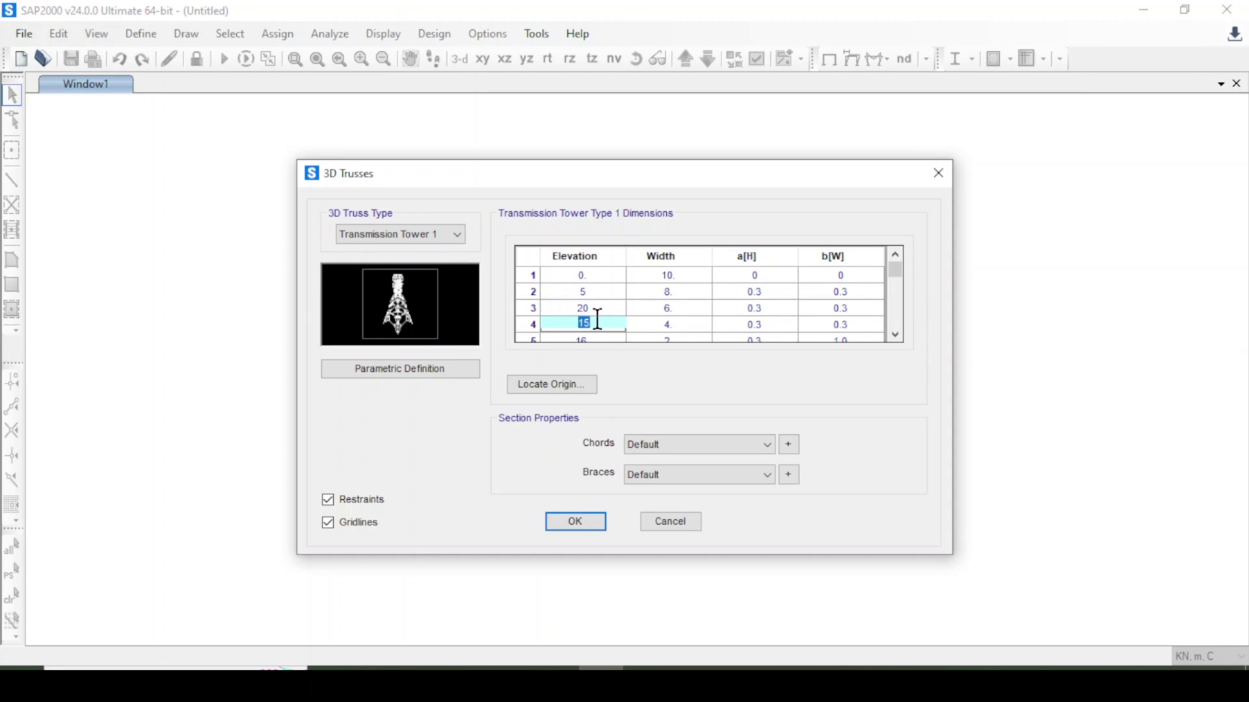
{"action": "type", "text": "28"}
{"action": "left_click", "coordinate": [600, 337]}
{"action": "type", "text": "30"}
{"action": "left_click", "coordinate": [888, 332]}
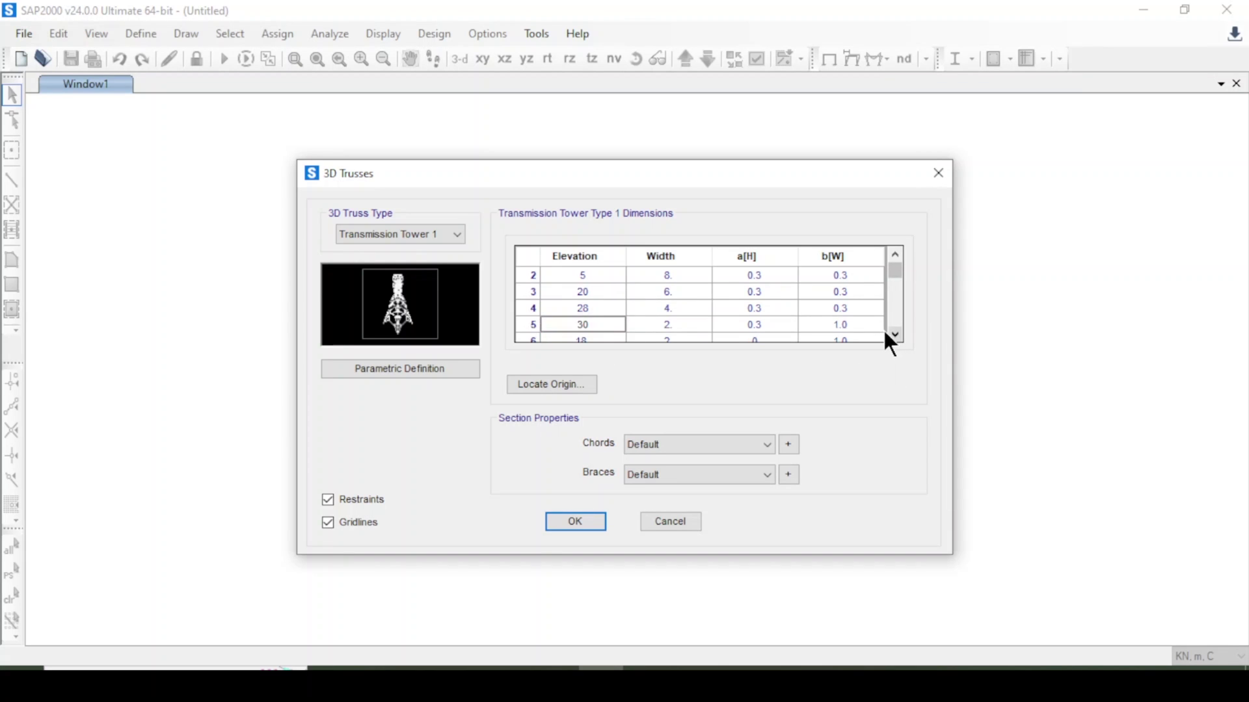
{"action": "left_click", "coordinate": [603, 336]}
{"action": "left_click", "coordinate": [894, 334]}
{"action": "left_click", "coordinate": [894, 334]}
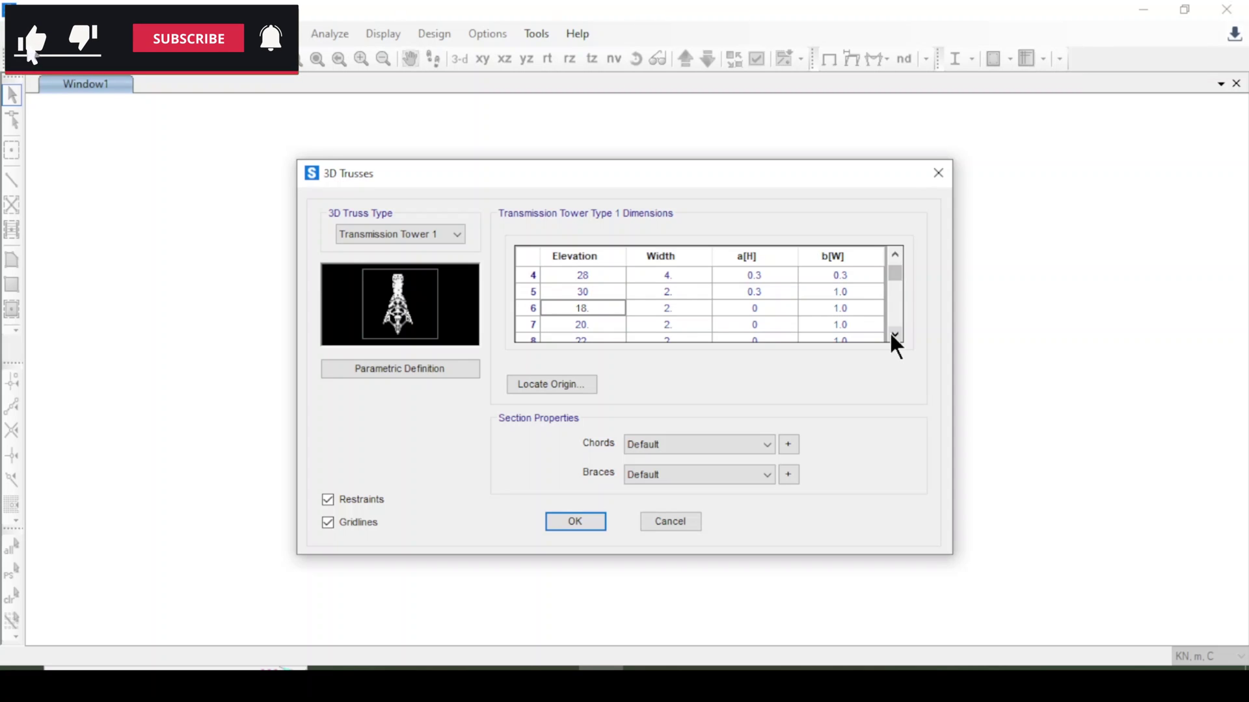
{"action": "type", "text": "33"}
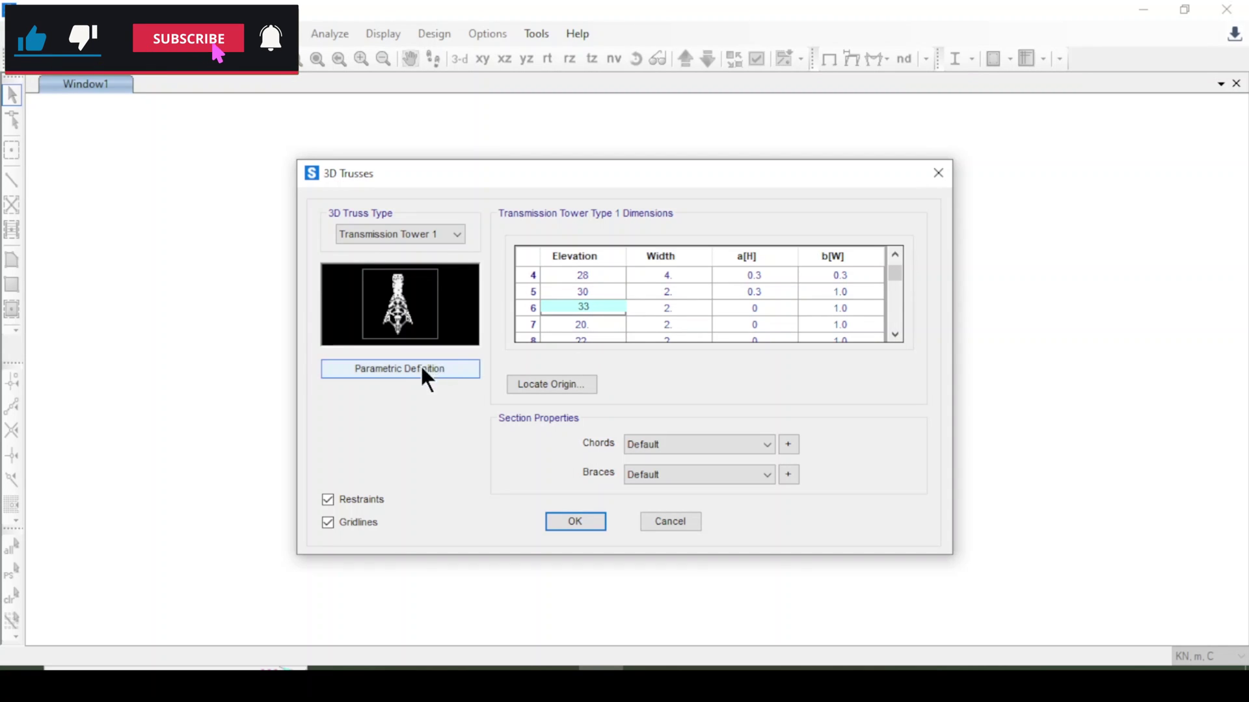
- Review the elevations entered for rows 1 to 9 of the tower dimensions table
{"action": "scroll", "coordinate": [901, 284], "scroll_direction": "up", "scroll_amount": 1}
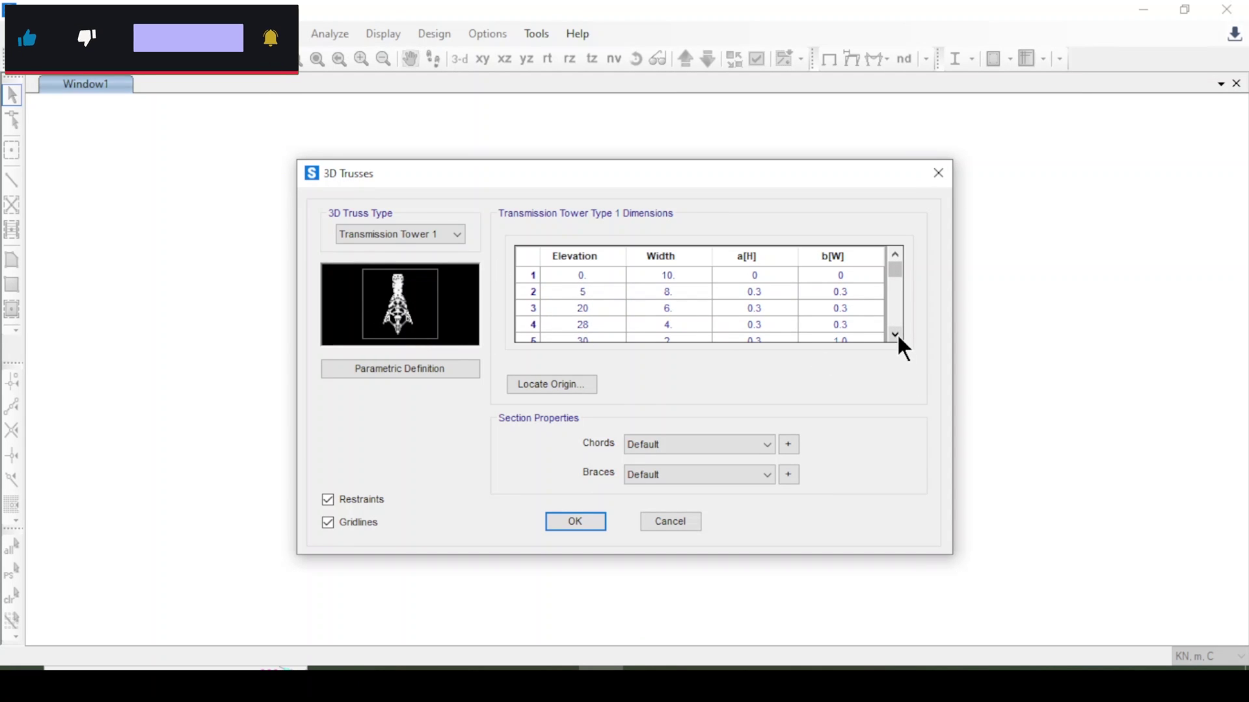
{"action": "scroll", "coordinate": [896, 333], "scroll_direction": "down", "scroll_amount": 1}
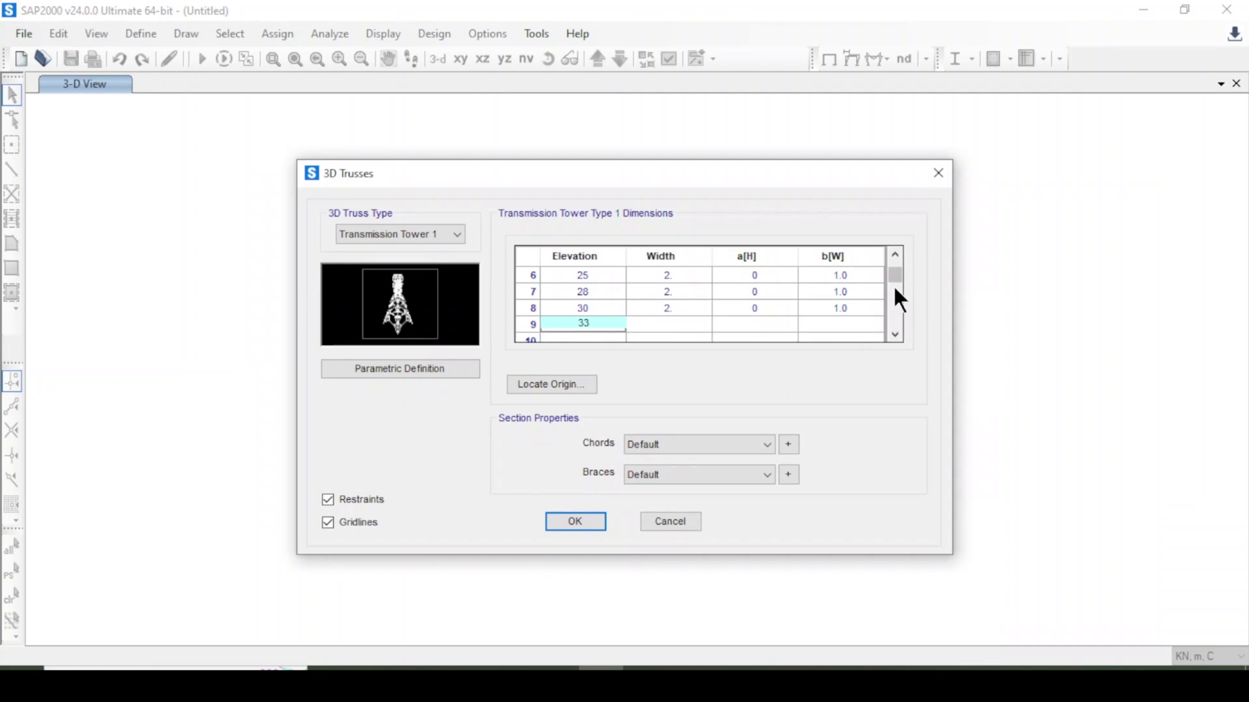
{"action": "left_click_drag", "start_coordinate": [895, 286], "coordinate": [895, 257]}
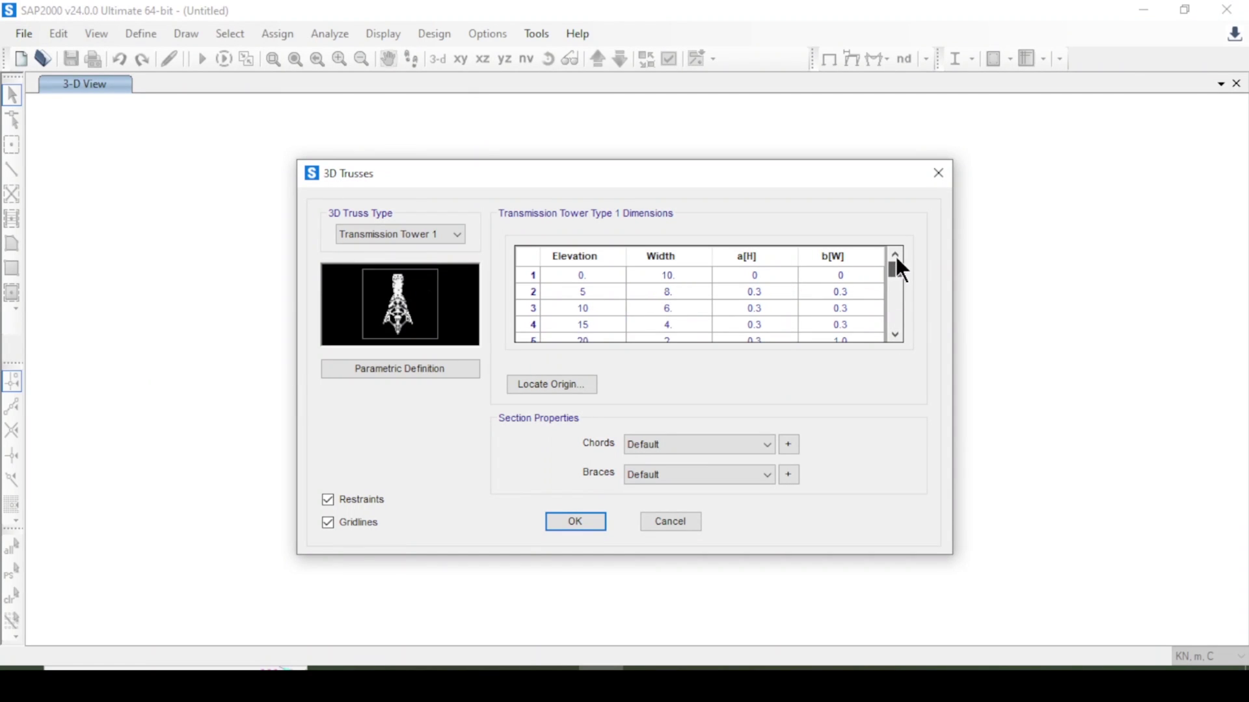
{"action": "left_click", "coordinate": [579, 290]}
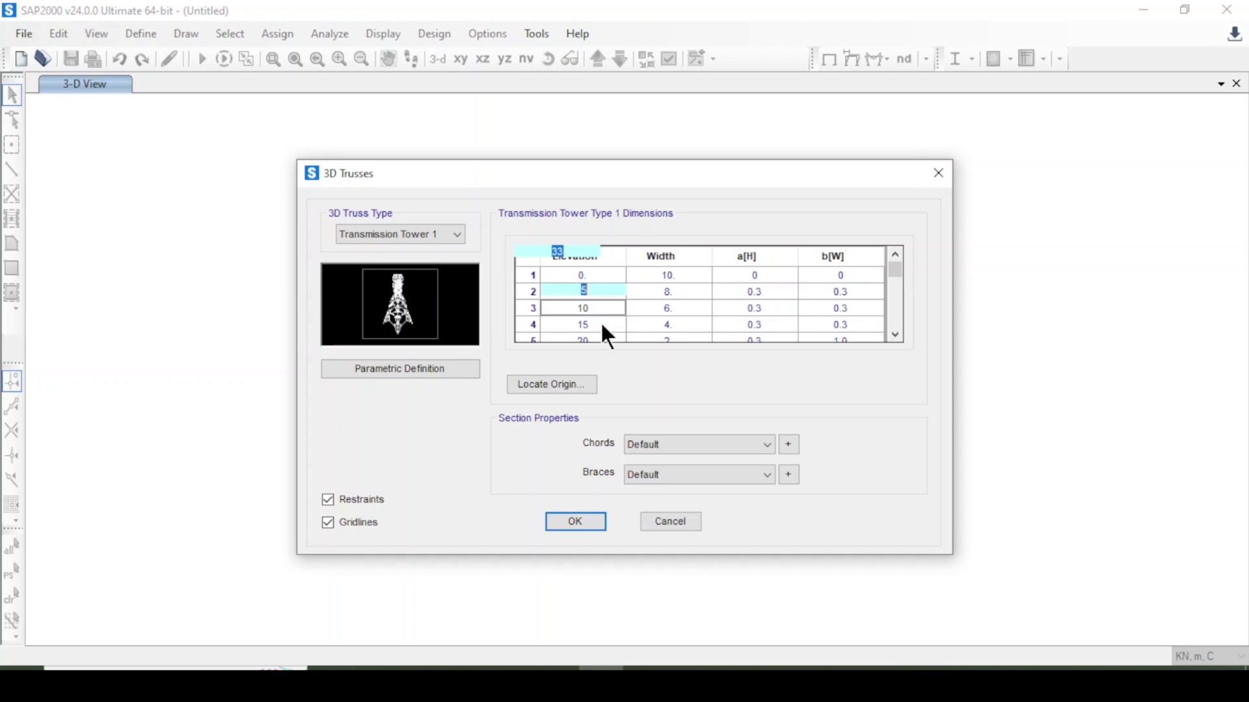
{"action": "left_click", "coordinate": [599, 322]}
{"action": "left_click", "coordinate": [895, 335]}
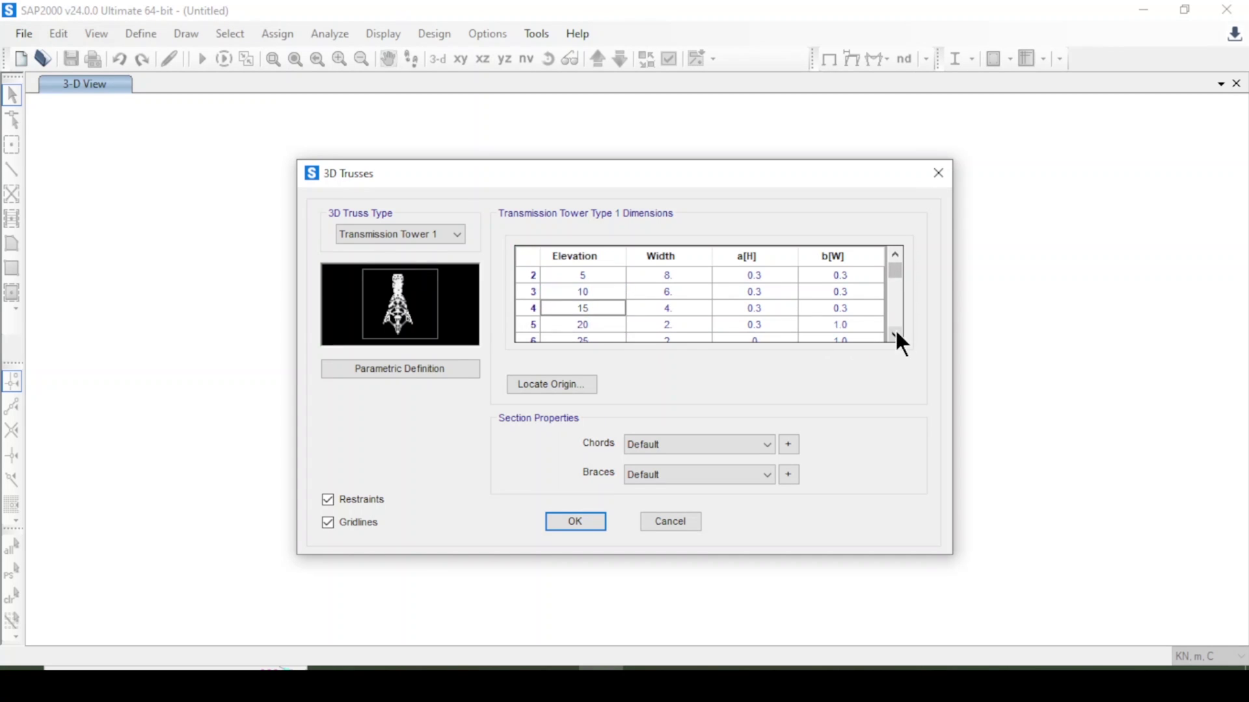
{"action": "left_click", "coordinate": [601, 323]}
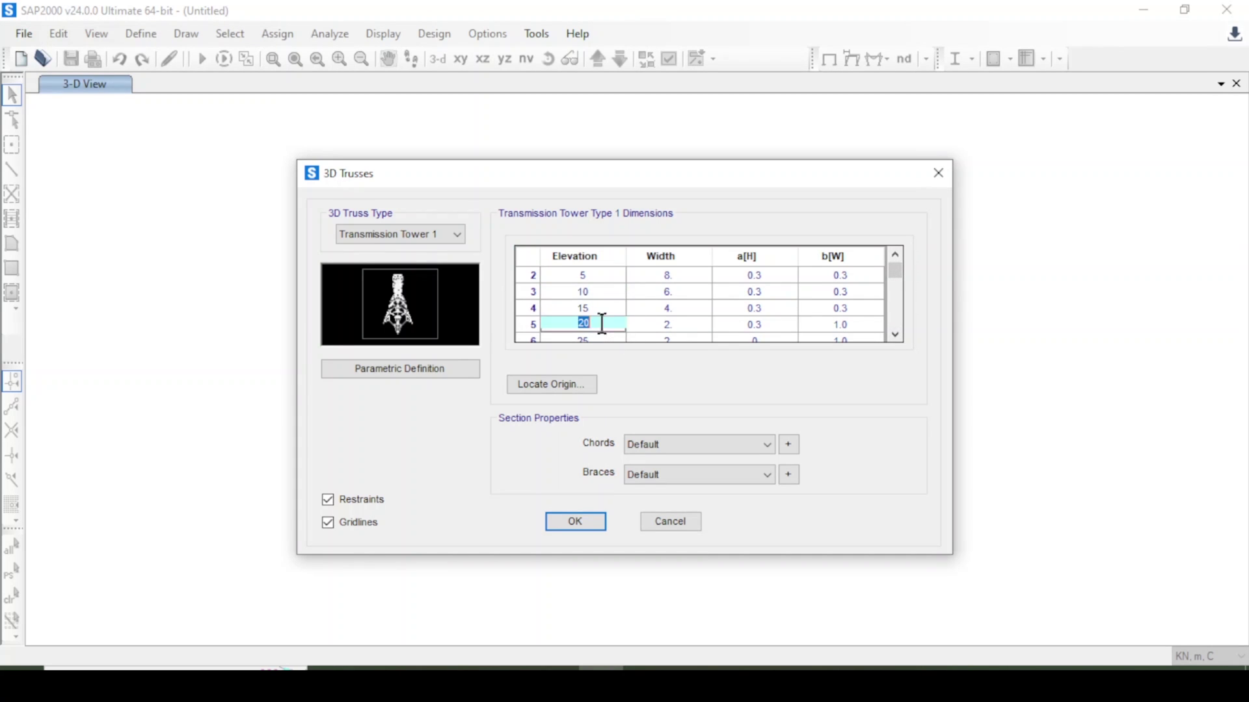
{"action": "left_click", "coordinate": [895, 335]}
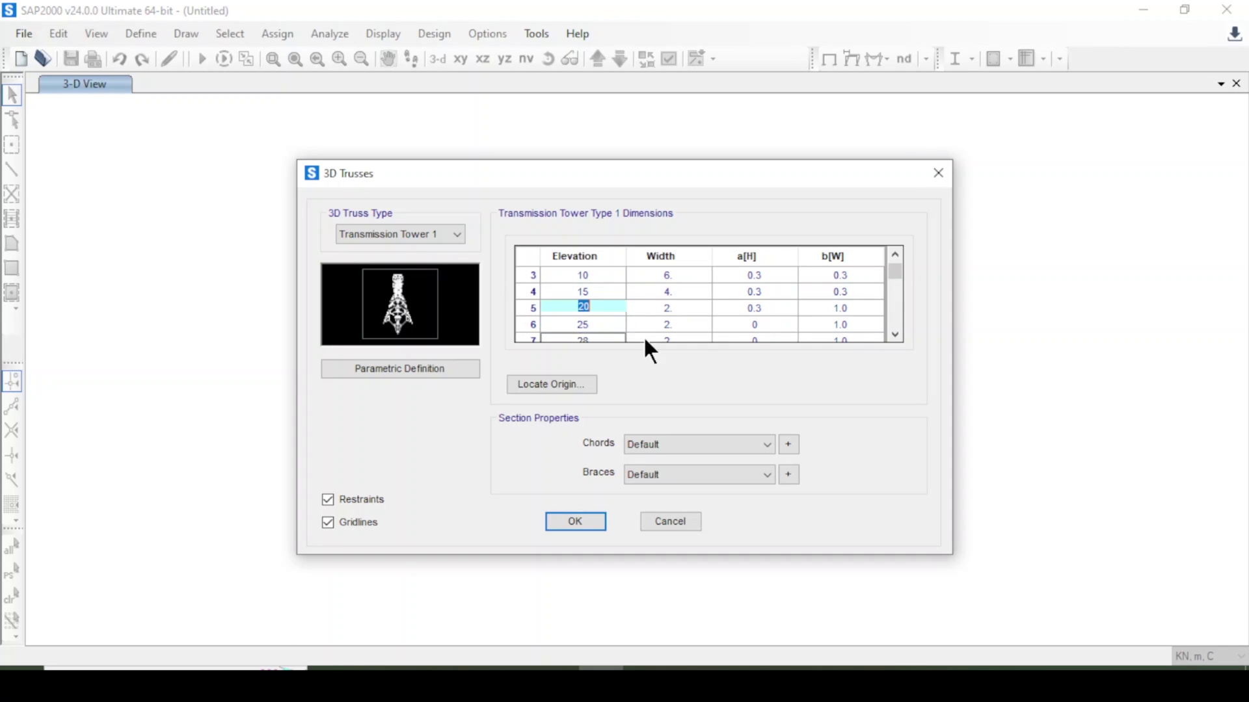
{"action": "left_click", "coordinate": [895, 334]}
{"action": "left_click", "coordinate": [895, 334]}
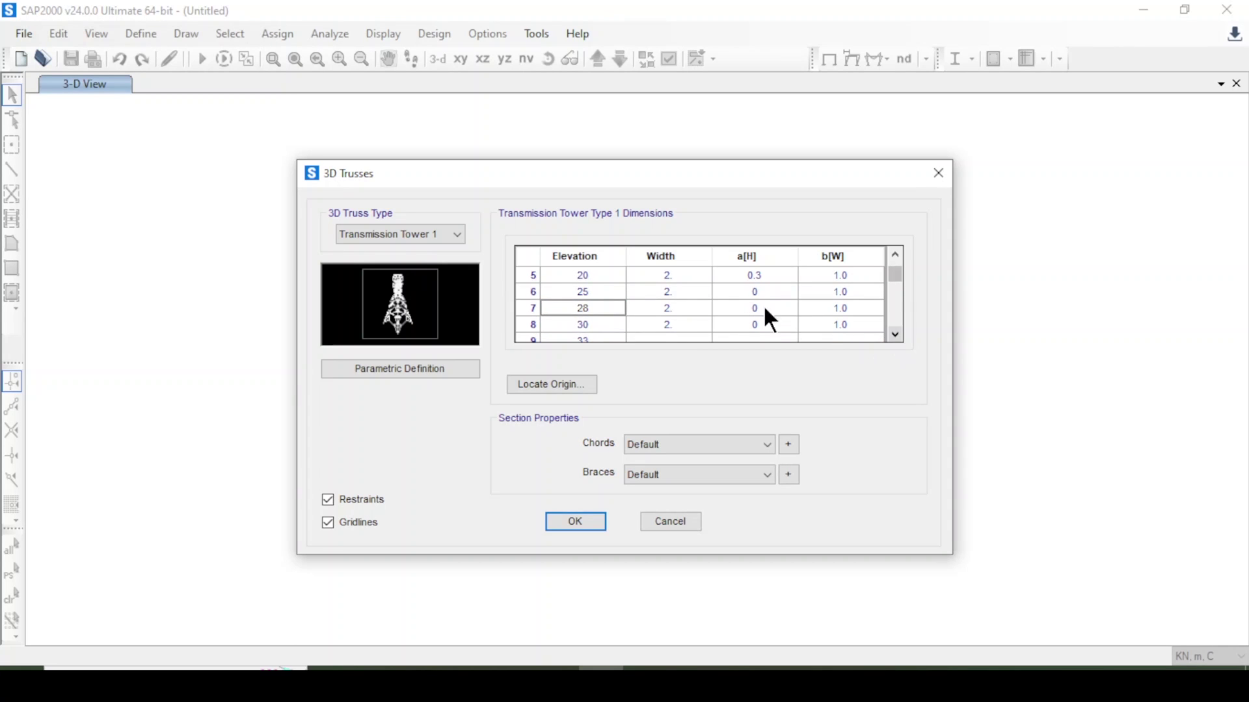
{"action": "left_click", "coordinate": [602, 324]}
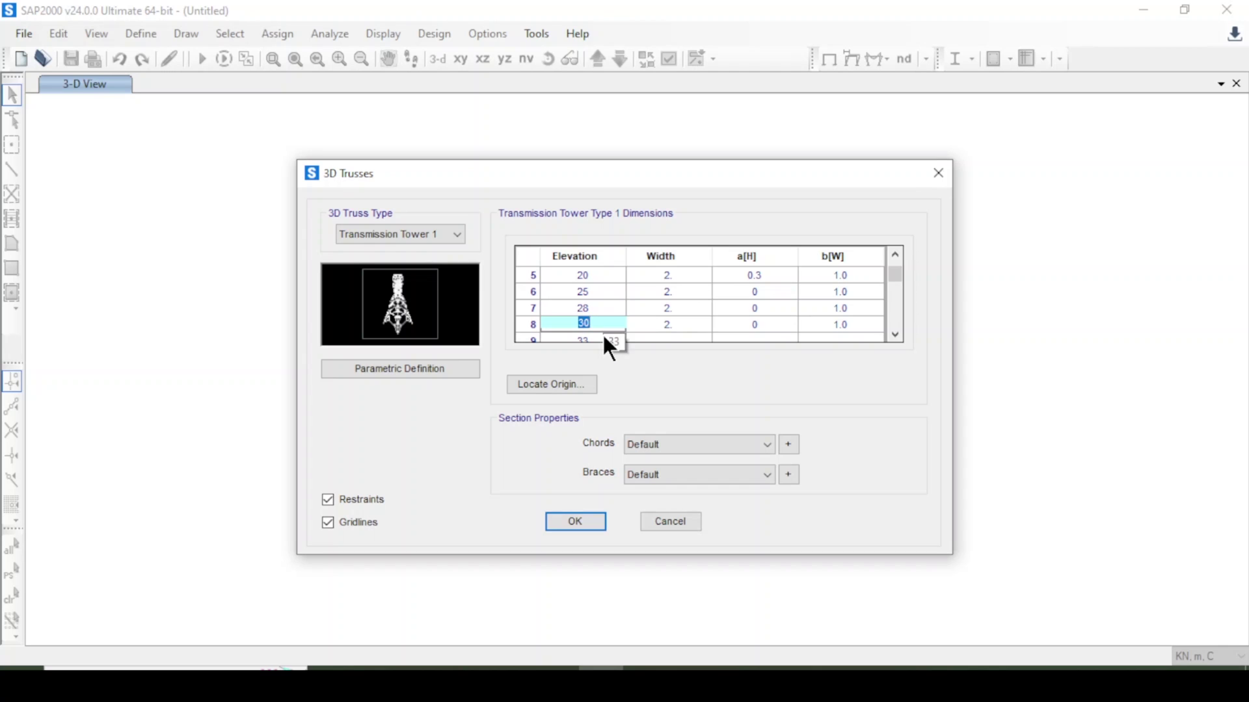
{"action": "key", "text": "Up"}
- Complete row 9 of the tower dimensions with width 2, a[H] 0 and b[W] 0
{"action": "left_click", "coordinate": [644, 335]}
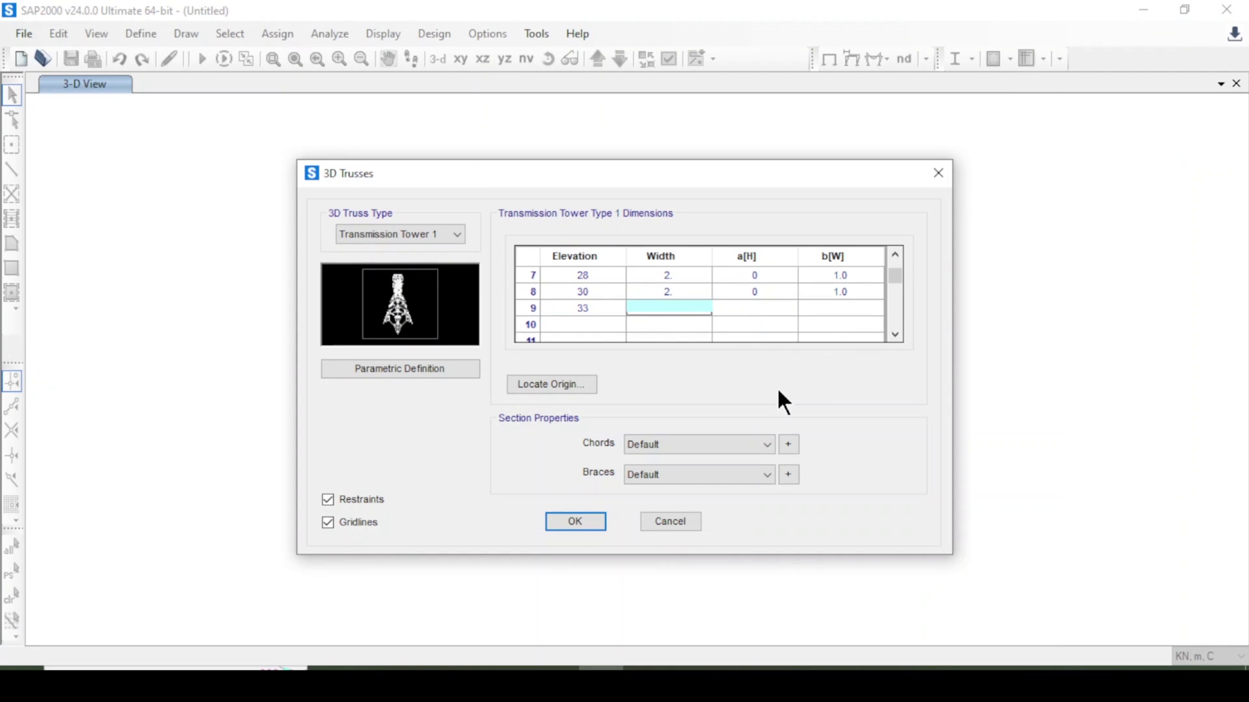
{"action": "type", "text": "2"}
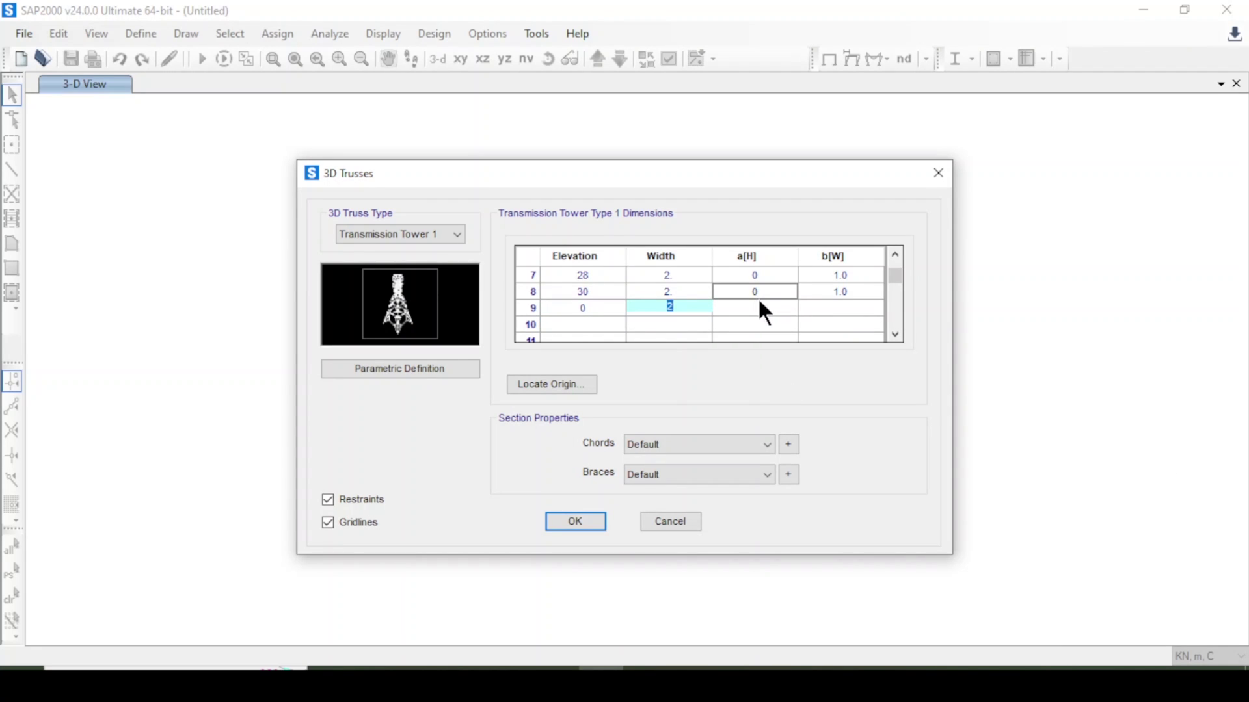
{"action": "left_click", "coordinate": [758, 302]}
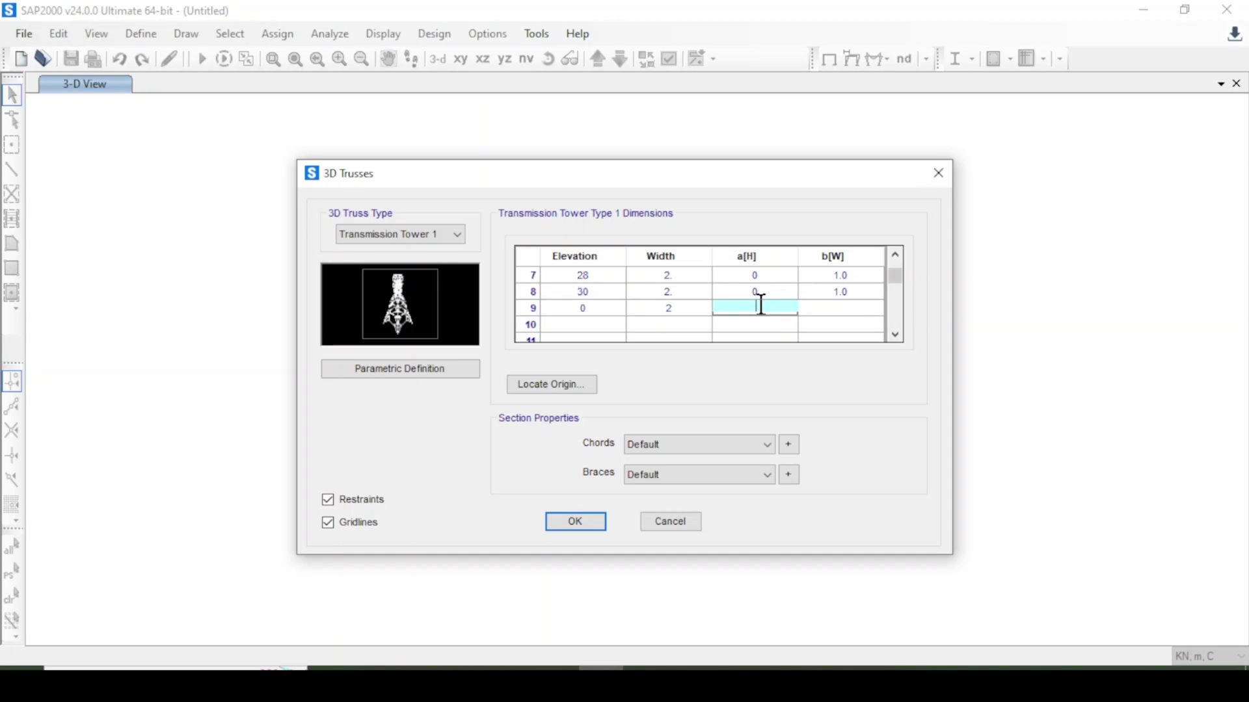
{"action": "type", "text": "0"}
{"action": "left_click", "coordinate": [852, 311]}
{"action": "type", "text": "1"}
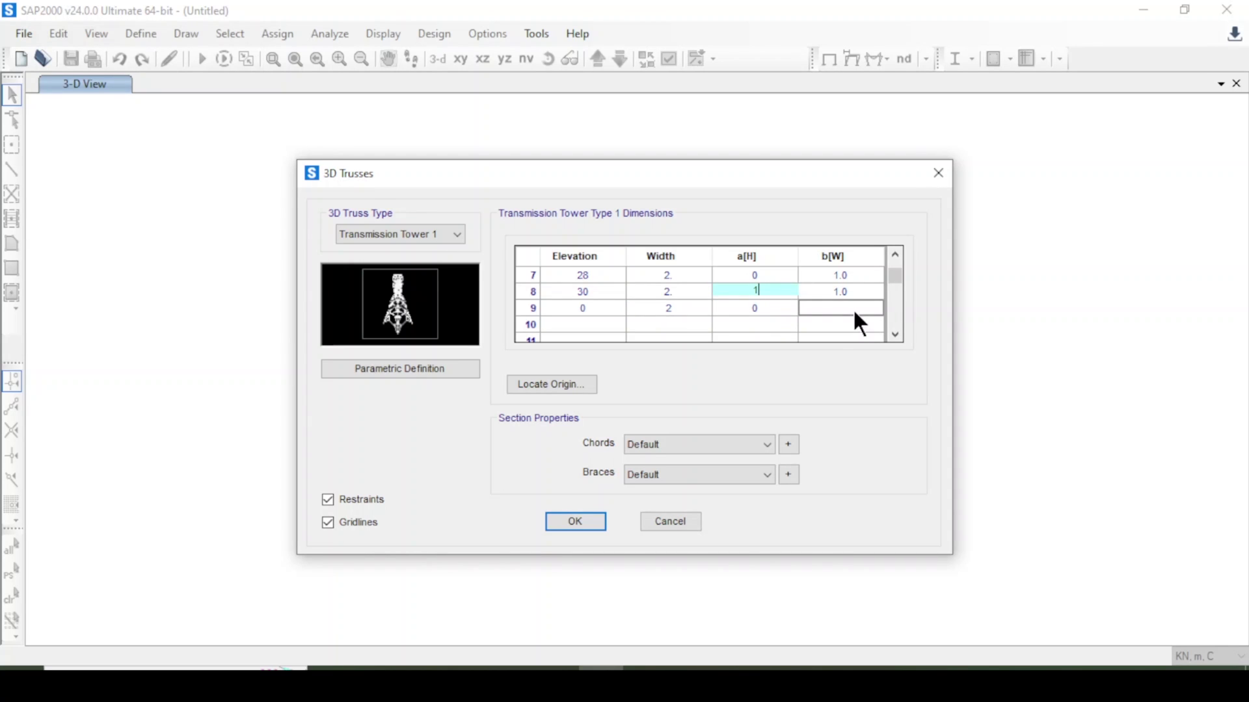
{"action": "type", "text": ".0"}
{"action": "left_click", "coordinate": [895, 335]}
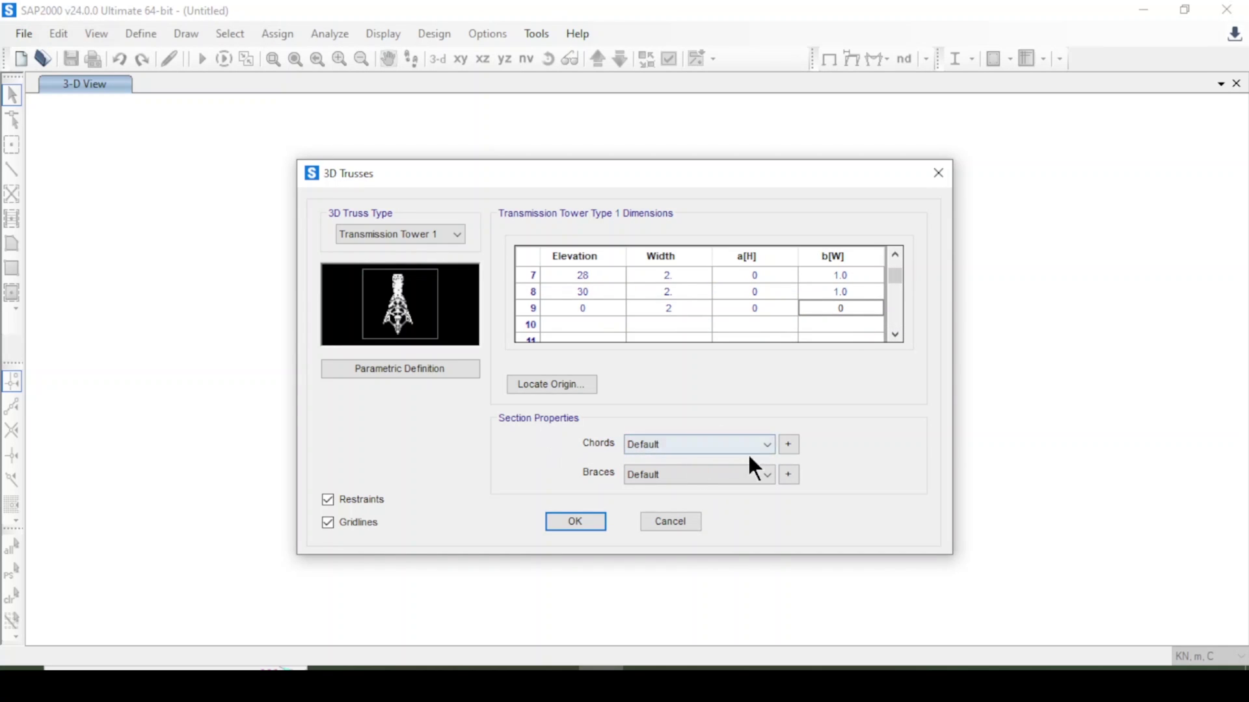
- Start importing a steel Angle section as a new frame property for the tower chords
{"action": "left_click", "coordinate": [791, 444]}
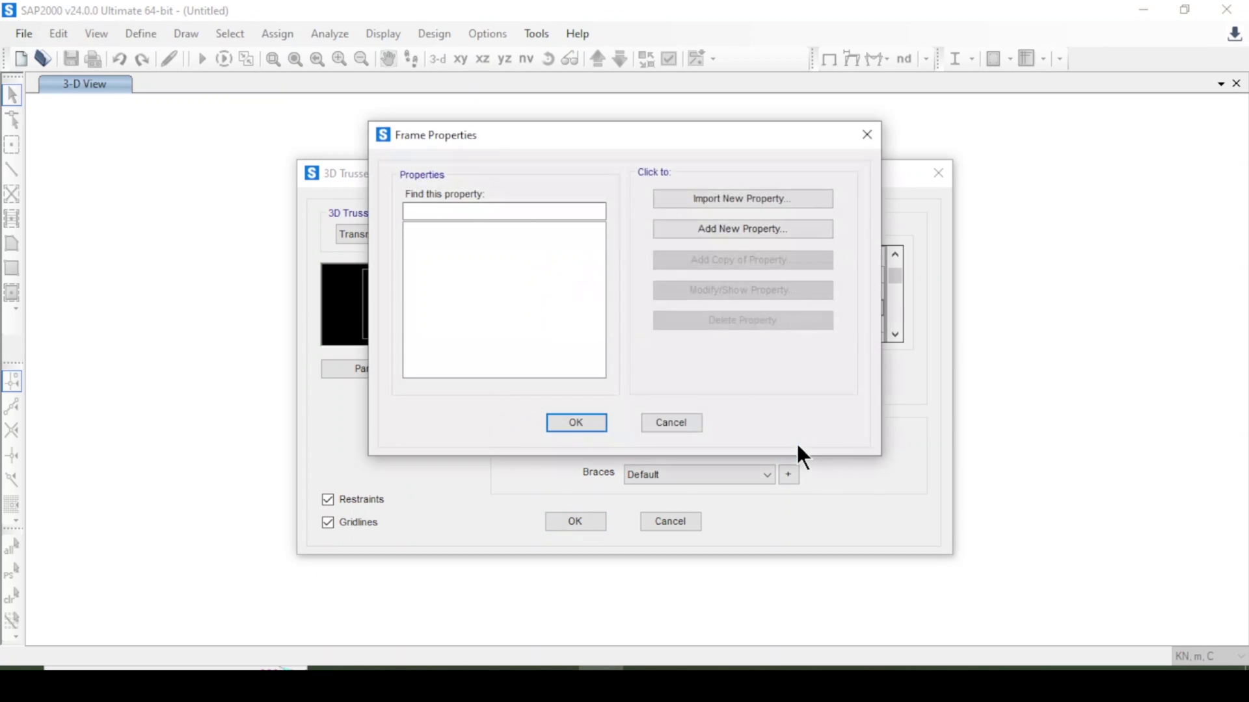
{"action": "left_click", "coordinate": [707, 199]}
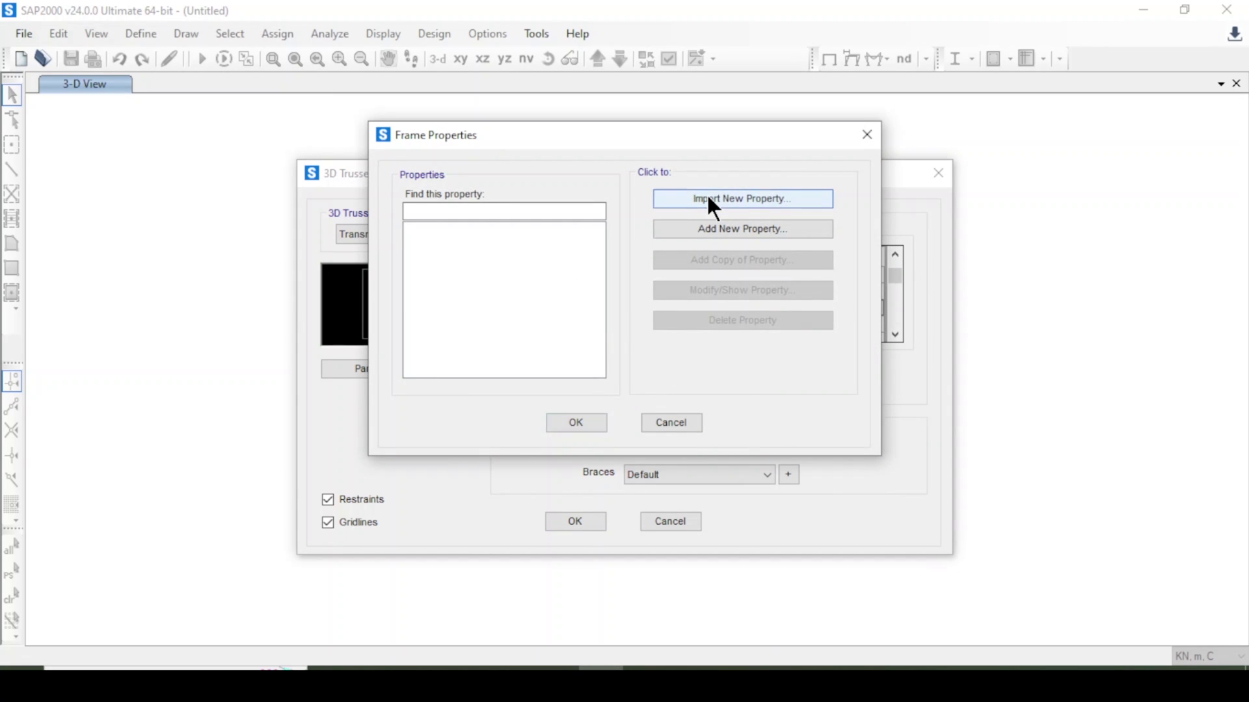
{"action": "left_click", "coordinate": [707, 168]}
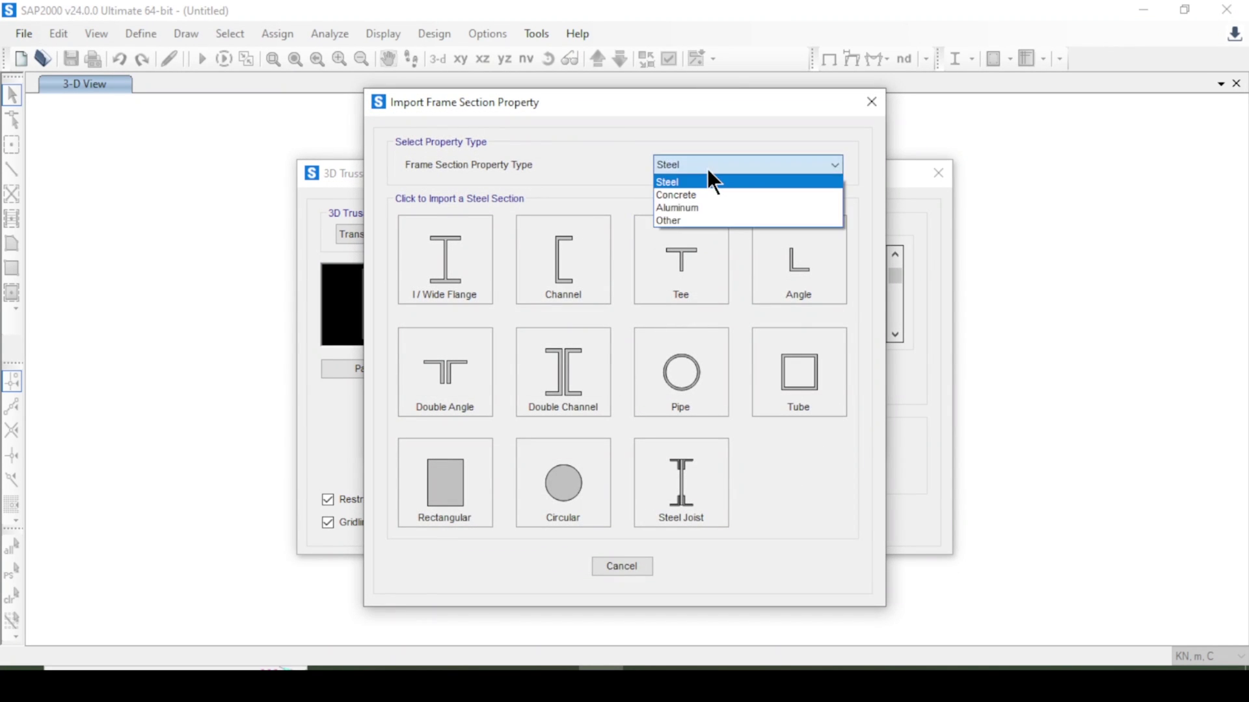
{"action": "left_click", "coordinate": [708, 169]}
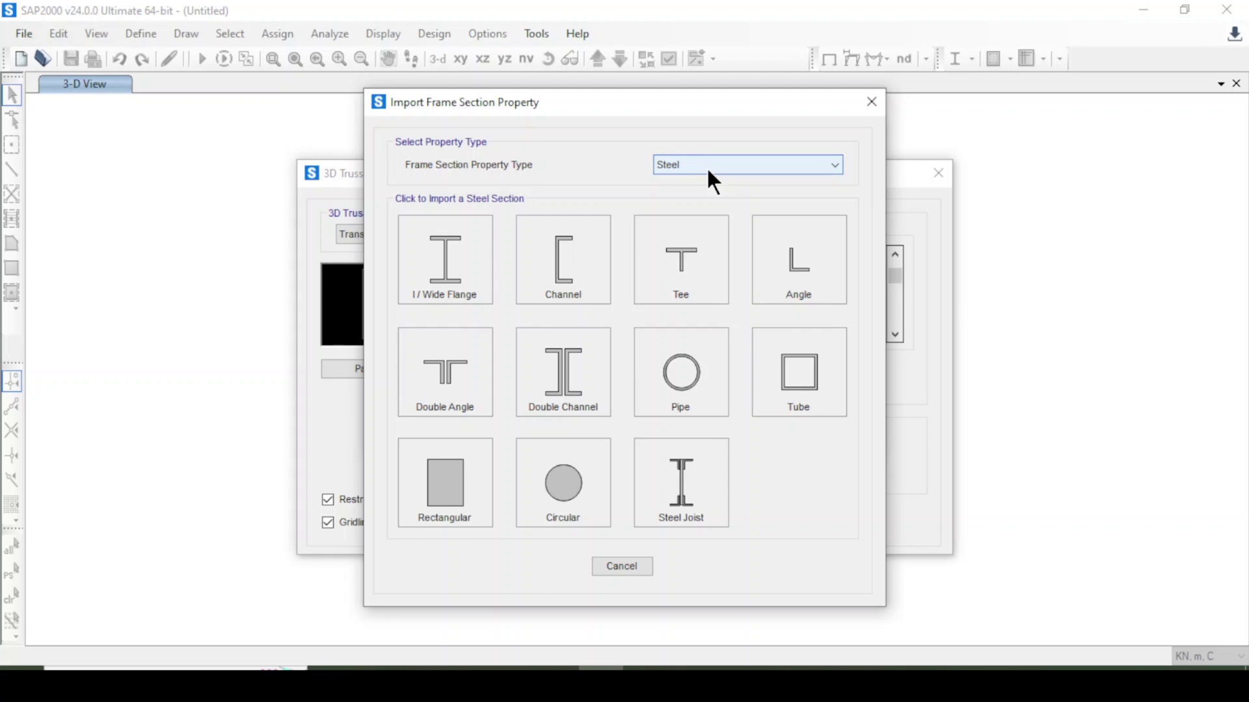
{"action": "left_click", "coordinate": [782, 282]}
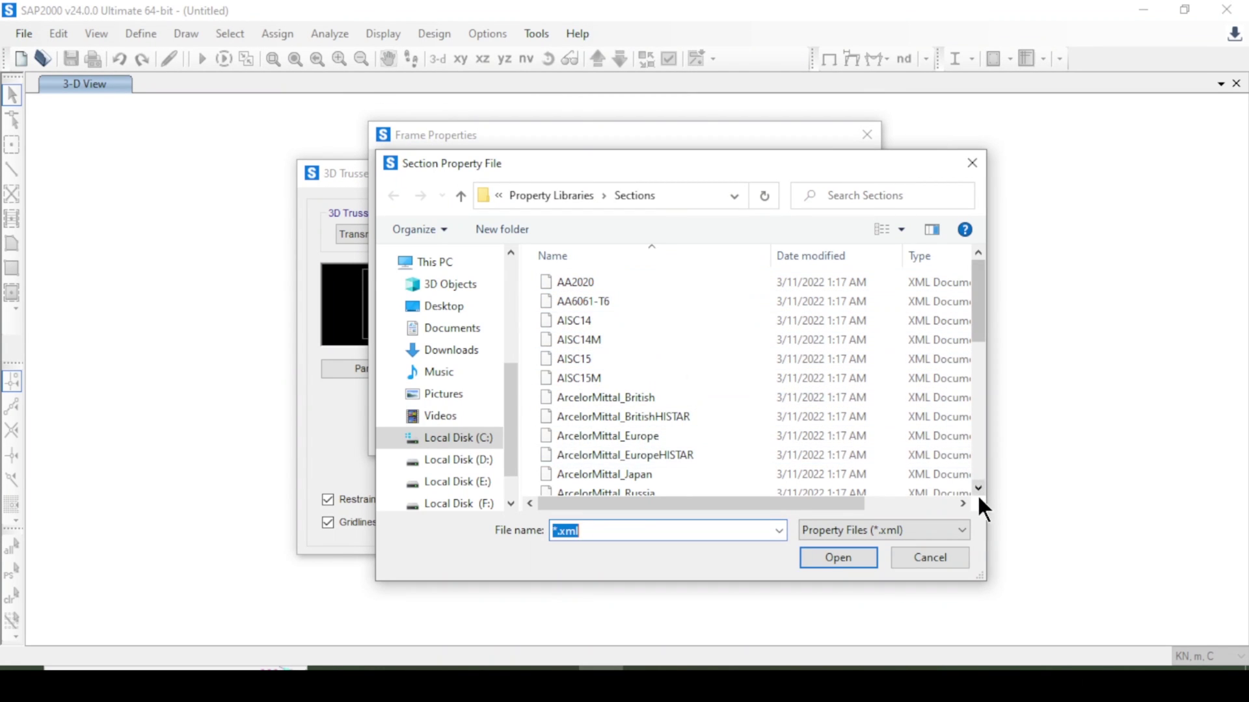
- Open the Euro section property file from the Sections library as the source for the angle section
{"action": "left_click", "coordinate": [974, 485]}
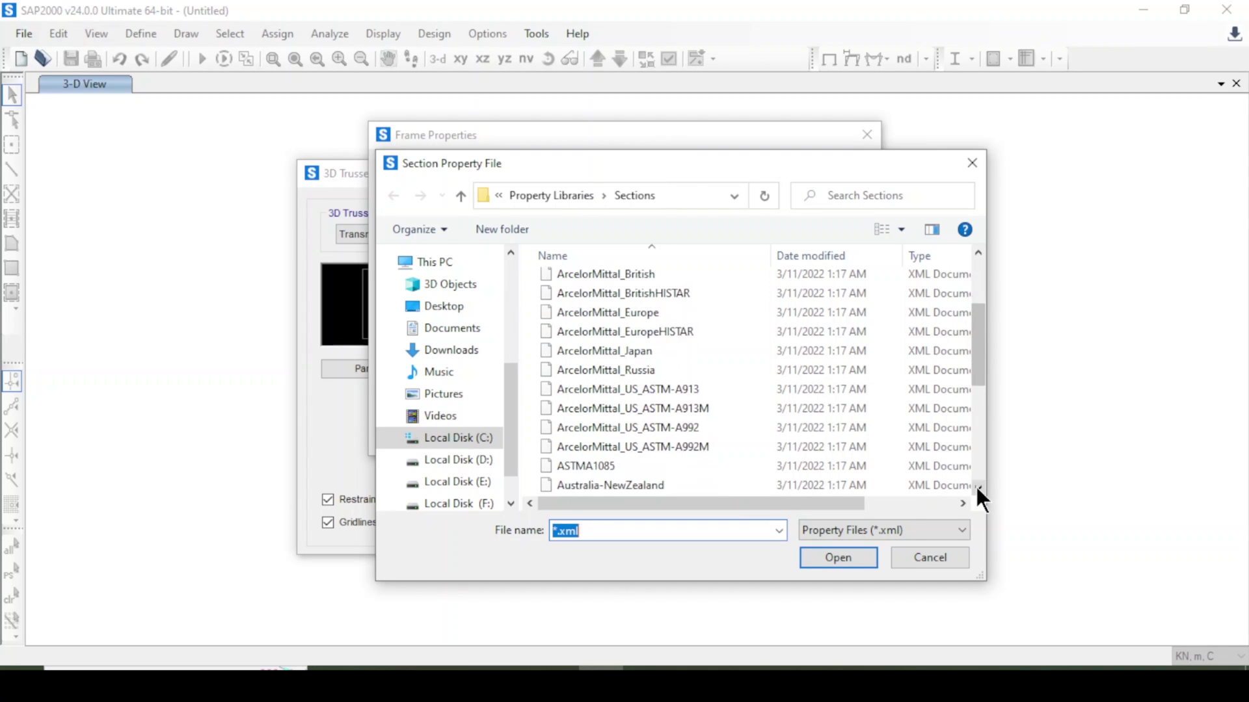
{"action": "left_click", "coordinate": [977, 488]}
{"action": "left_click", "coordinate": [977, 488]}
{"action": "left_click", "coordinate": [977, 488]}
{"action": "left_click", "coordinate": [977, 487]}
{"action": "left_click", "coordinate": [977, 488]}
{"action": "left_click", "coordinate": [977, 488]}
{"action": "left_click", "coordinate": [977, 488]}
{"action": "left_click", "coordinate": [977, 487]}
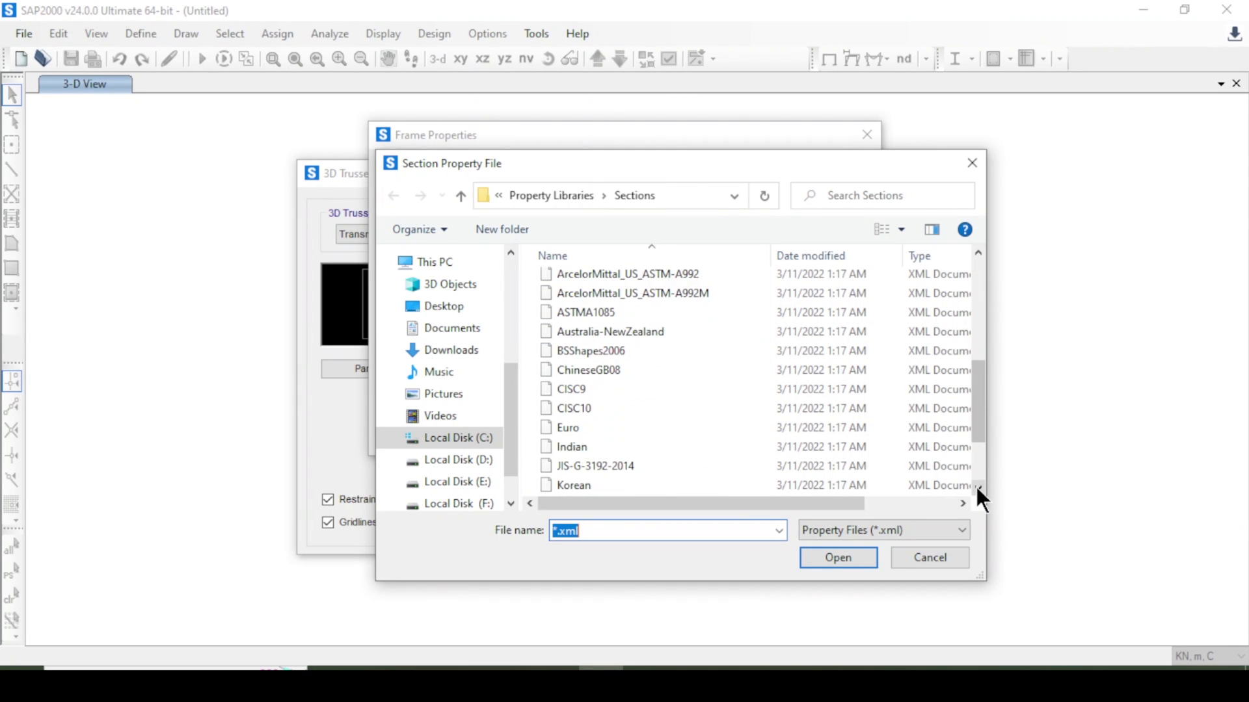
{"action": "left_click", "coordinate": [977, 487]}
{"action": "left_click", "coordinate": [977, 488]}
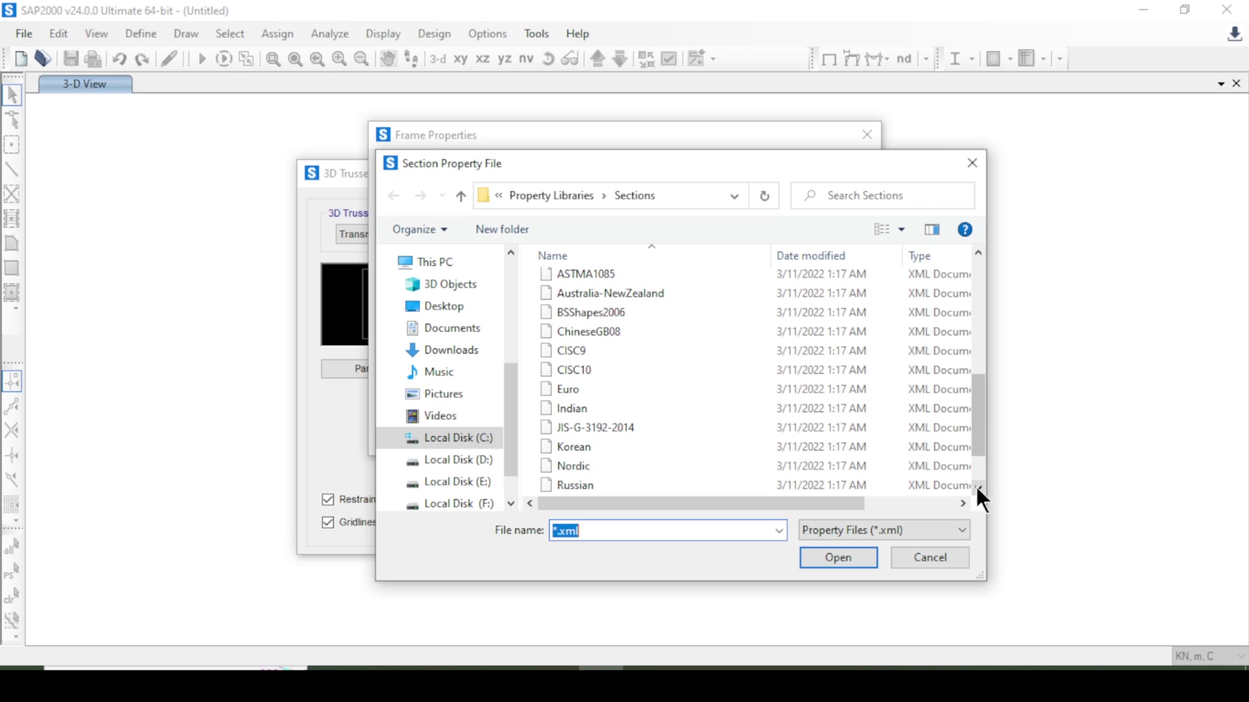
{"action": "scroll", "coordinate": [977, 423], "scroll_direction": "up", "scroll_amount": 1}
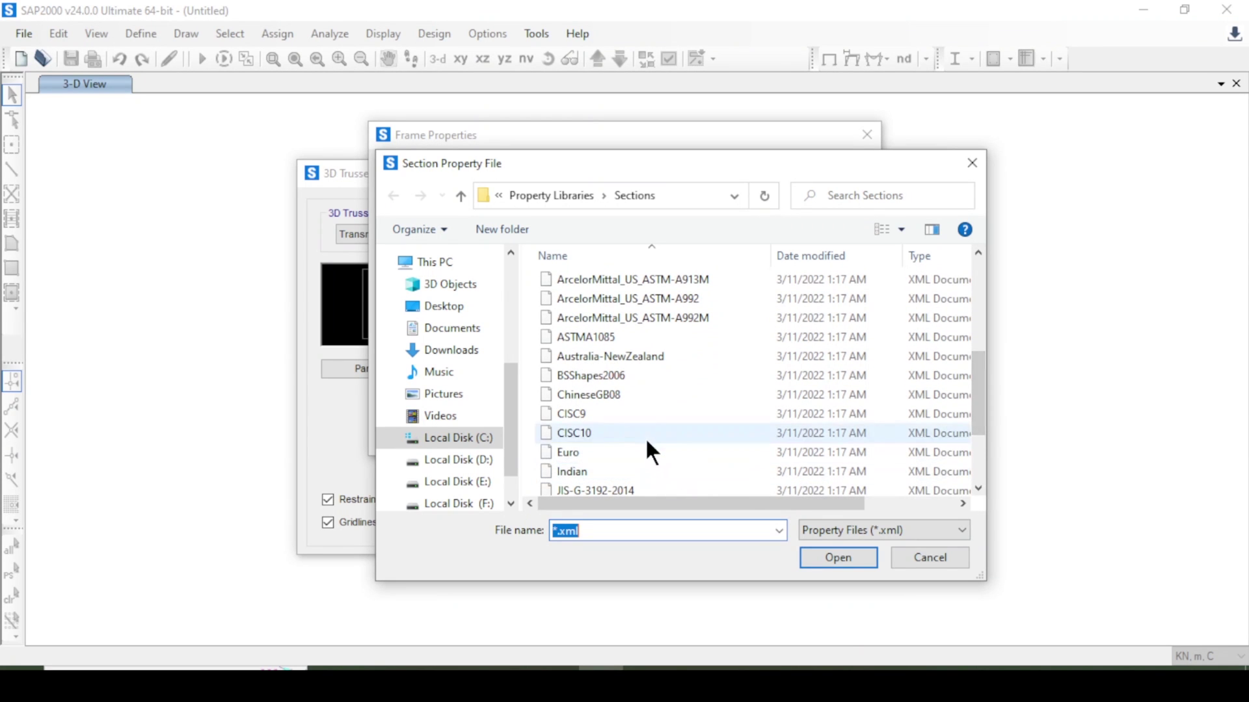
{"action": "left_click", "coordinate": [647, 452]}
{"action": "left_click_drag", "start_coordinate": [979, 391], "coordinate": [966, 413]}
{"action": "left_click", "coordinate": [878, 416]}
{"action": "left_click", "coordinate": [613, 380]}
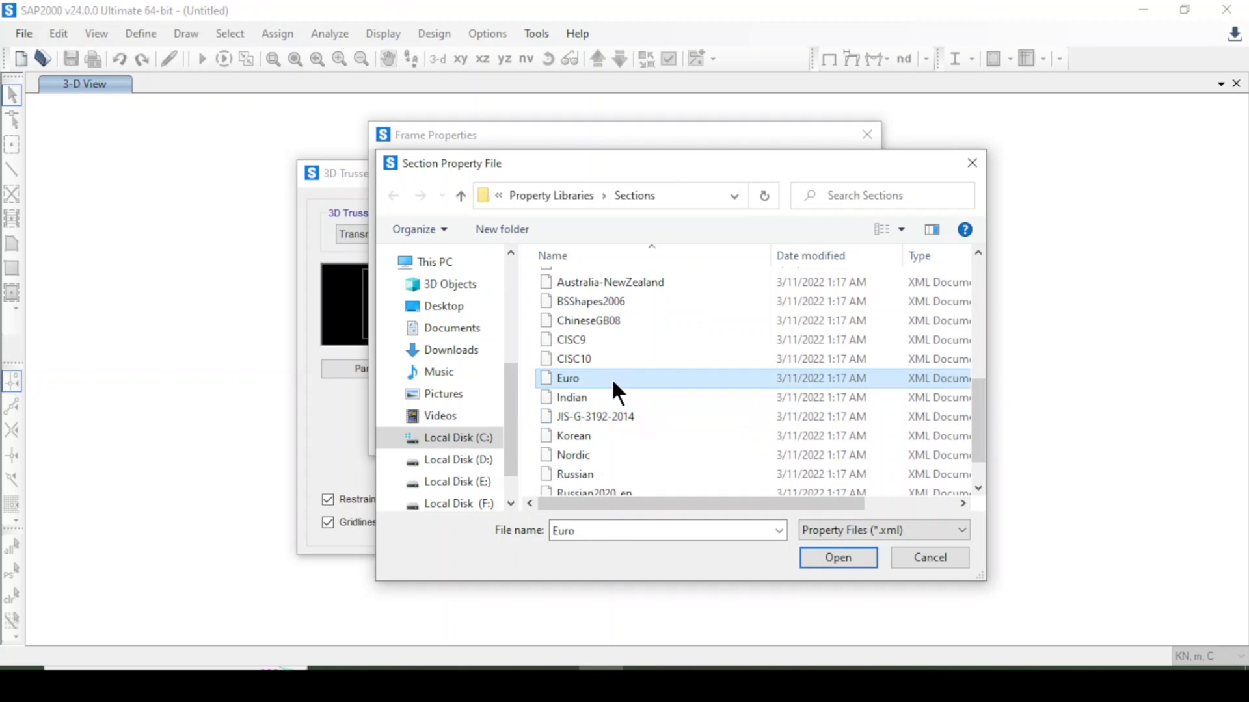
{"action": "left_click", "coordinate": [839, 558]}
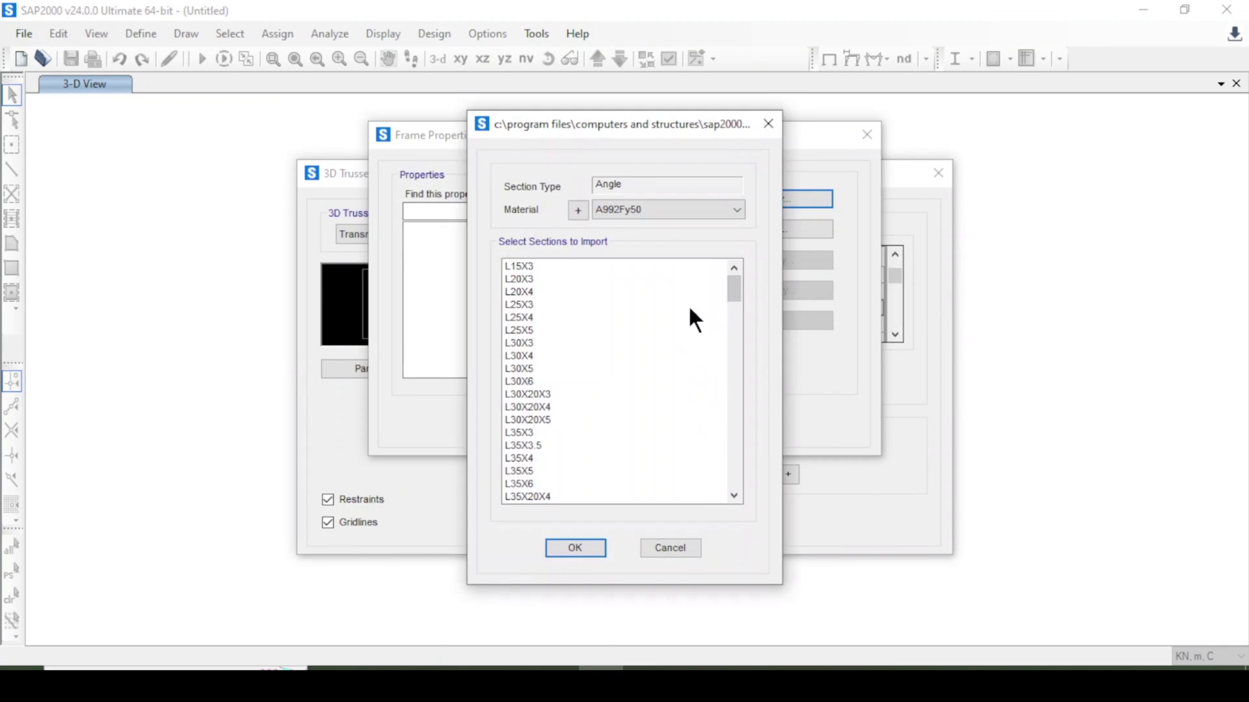
- Import the L50X4 angle from the Euro section list with material A992Fy50
{"action": "left_click", "coordinate": [733, 496]}
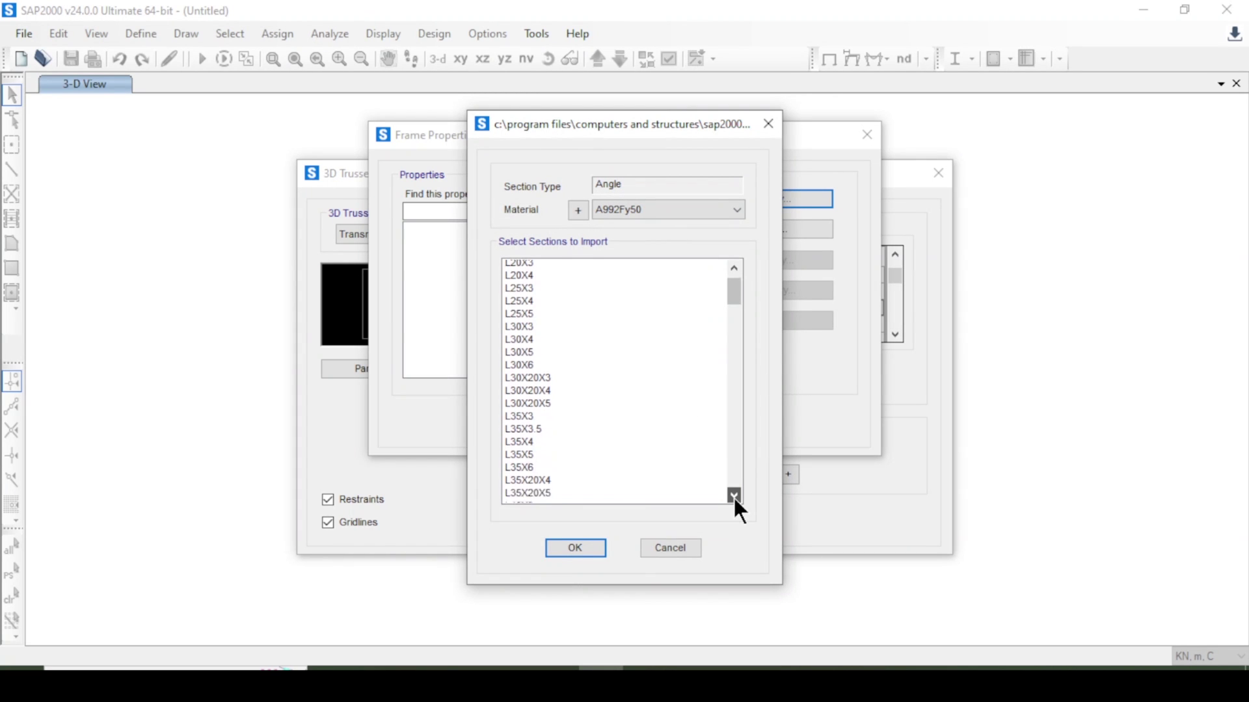
{"action": "left_click", "coordinate": [733, 496]}
{"action": "left_click", "coordinate": [734, 496]}
{"action": "left_click", "coordinate": [733, 496]}
{"action": "left_click", "coordinate": [734, 495]}
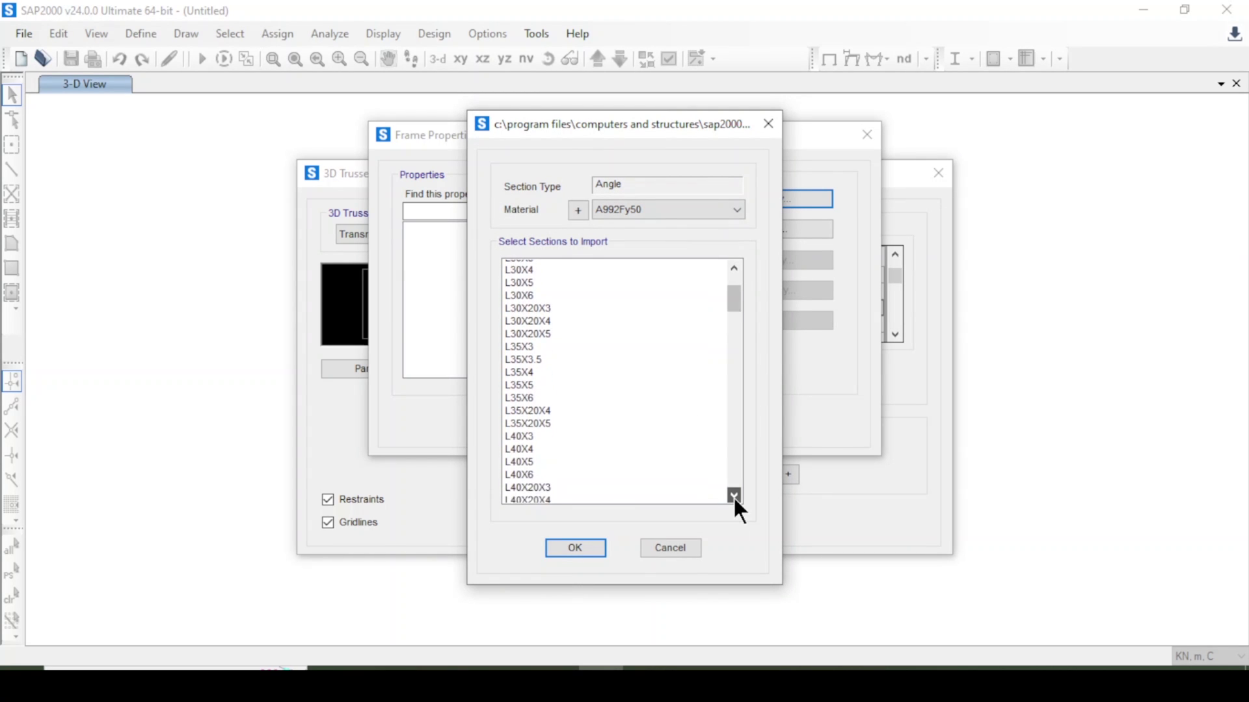
{"action": "left_click", "coordinate": [733, 495]}
{"action": "left_click", "coordinate": [734, 496]}
{"action": "left_click", "coordinate": [734, 496]}
{"action": "left_click", "coordinate": [734, 496]}
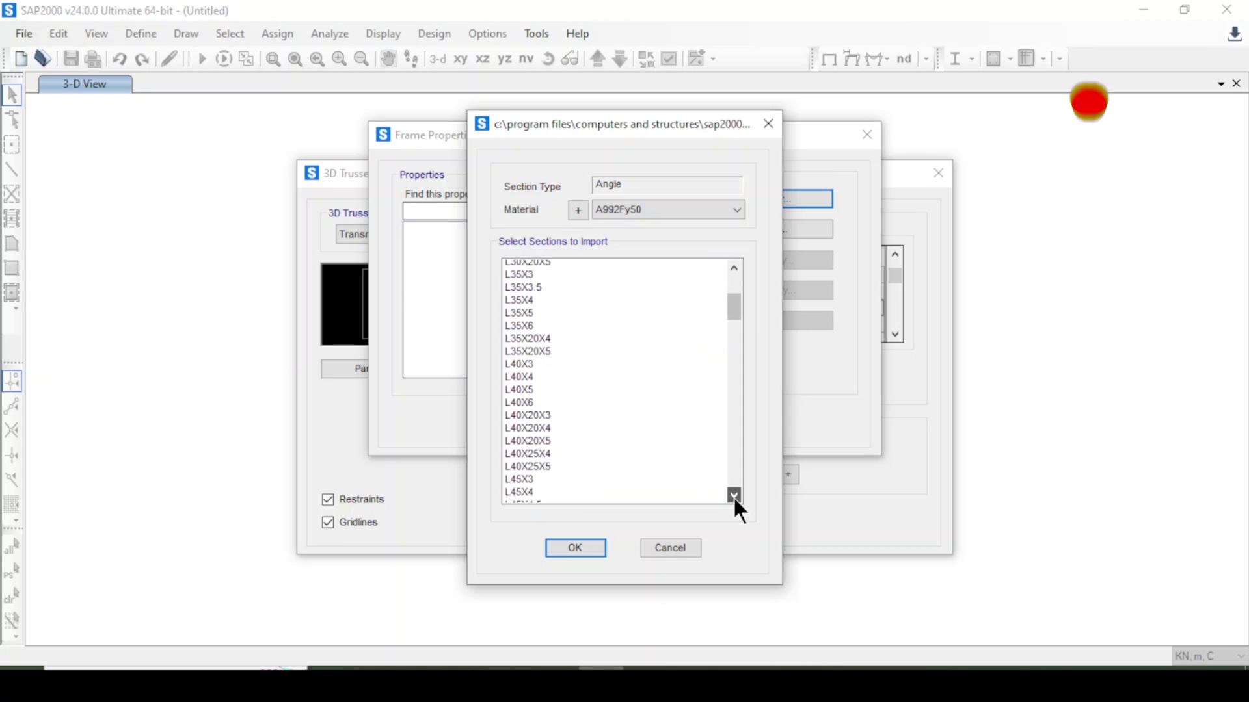
{"action": "left_click", "coordinate": [734, 496]}
{"action": "left_click", "coordinate": [734, 496]}
{"action": "left_click", "coordinate": [734, 496]}
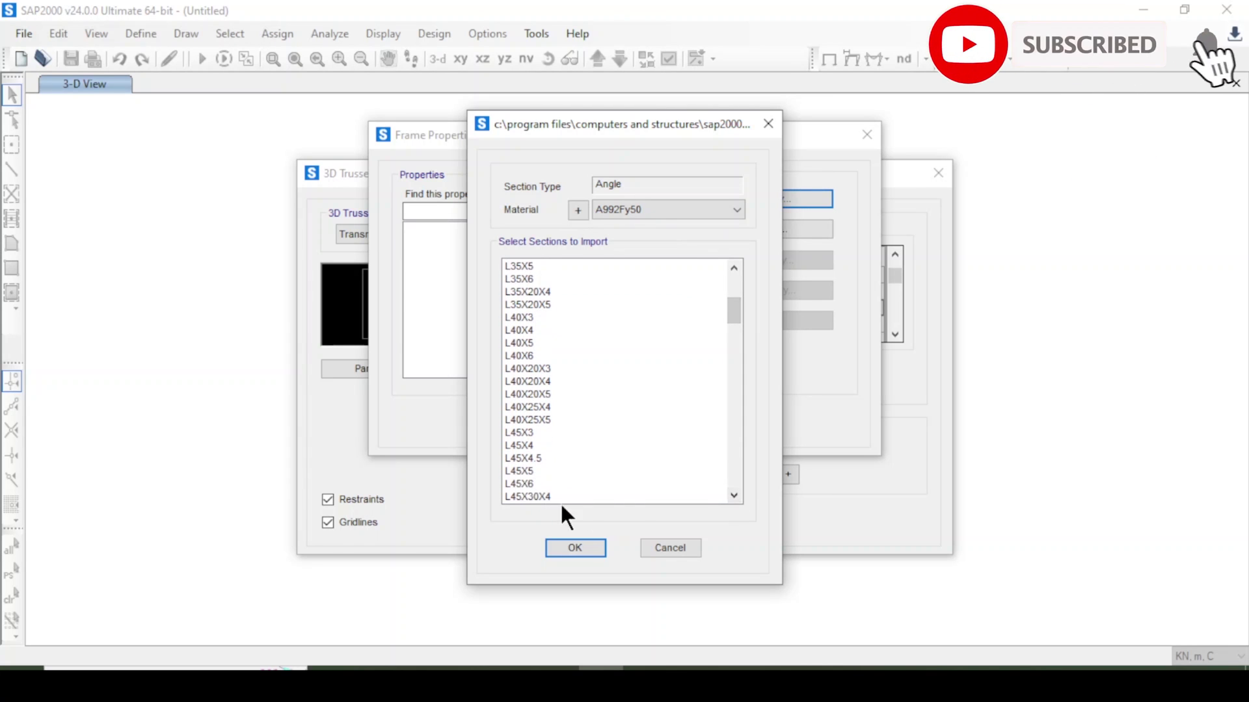
{"action": "left_click", "coordinate": [733, 496]}
{"action": "left_click", "coordinate": [734, 496]}
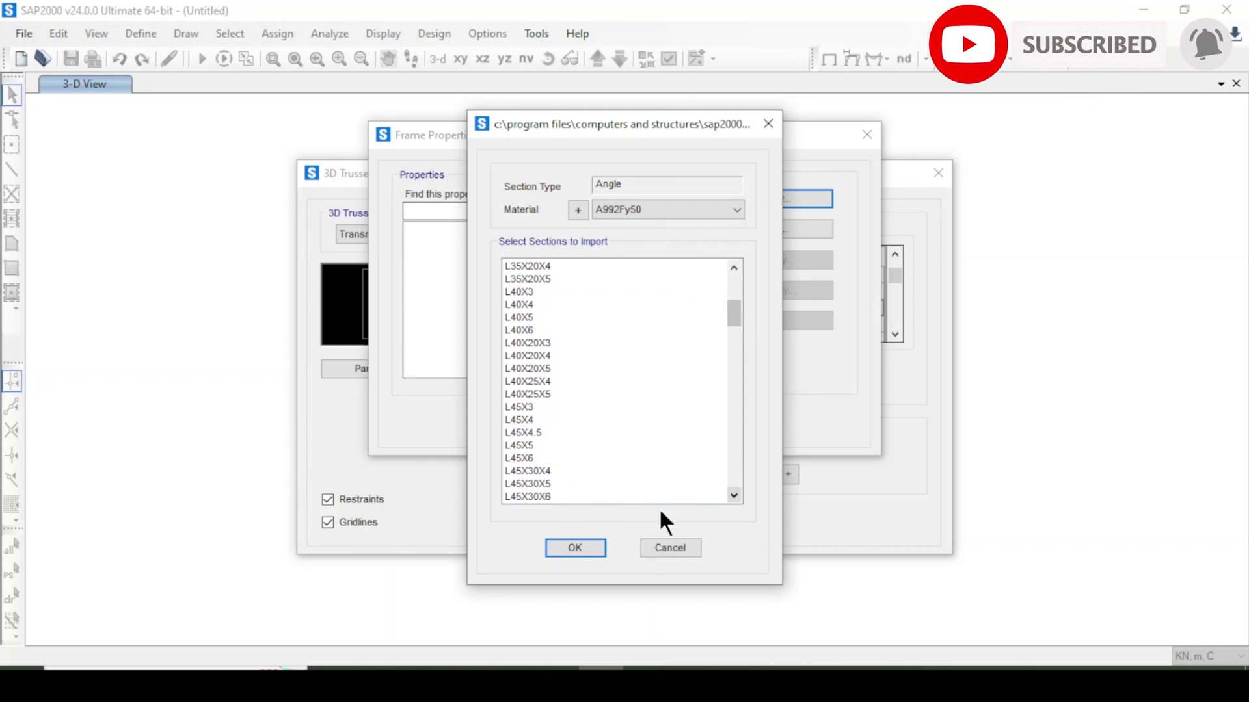
{"action": "left_click", "coordinate": [733, 496]}
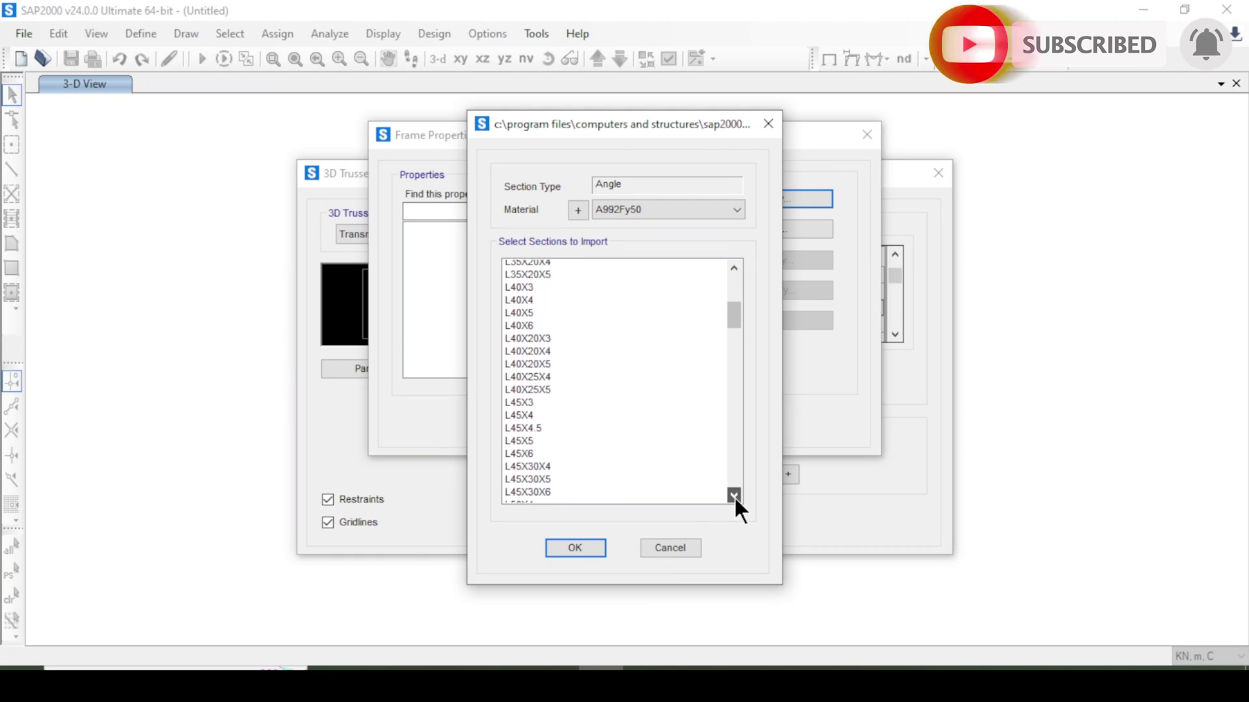
{"action": "left_click", "coordinate": [734, 496]}
{"action": "left_click", "coordinate": [734, 495]}
{"action": "left_click", "coordinate": [733, 496]}
{"action": "left_click", "coordinate": [734, 495]}
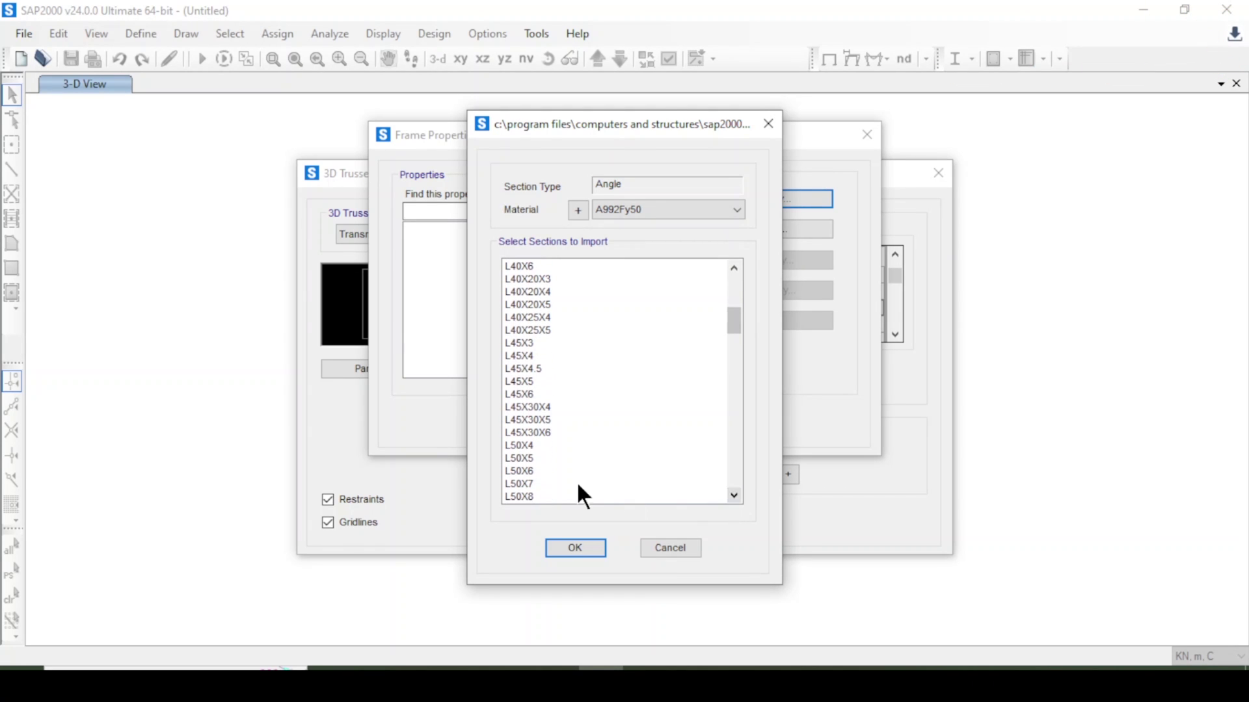
{"action": "left_click", "coordinate": [534, 447]}
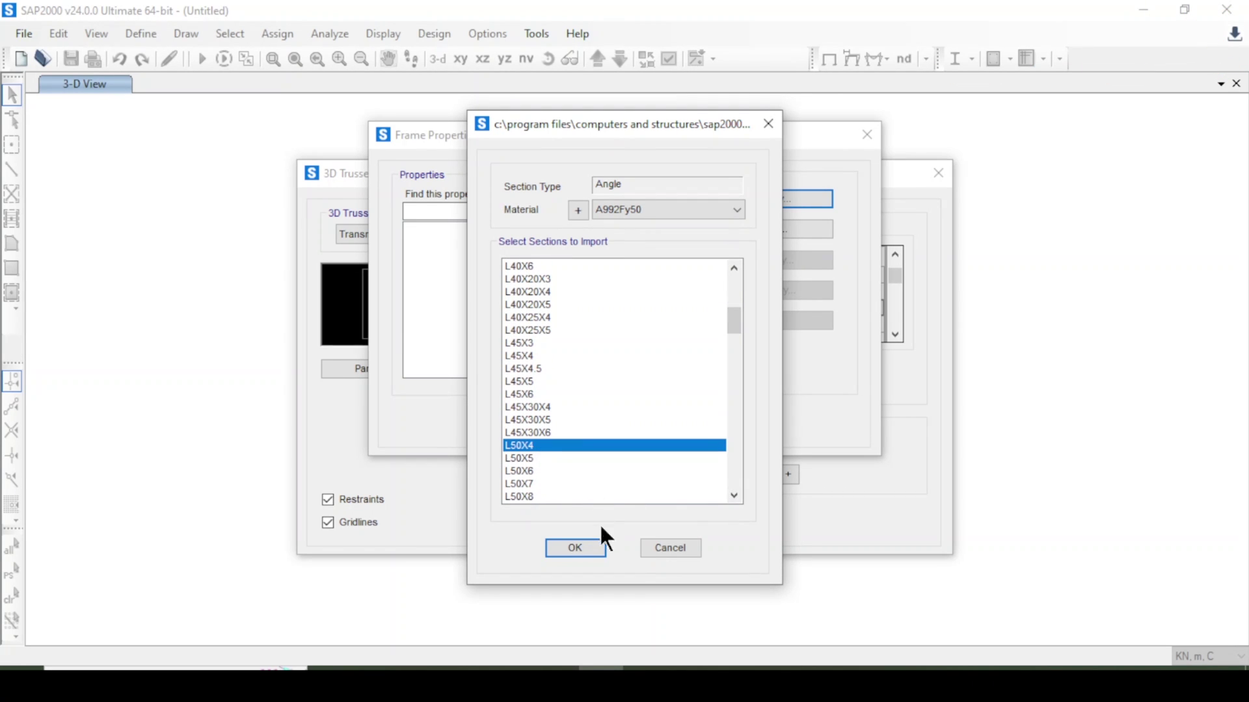
{"action": "left_click", "coordinate": [576, 550]}
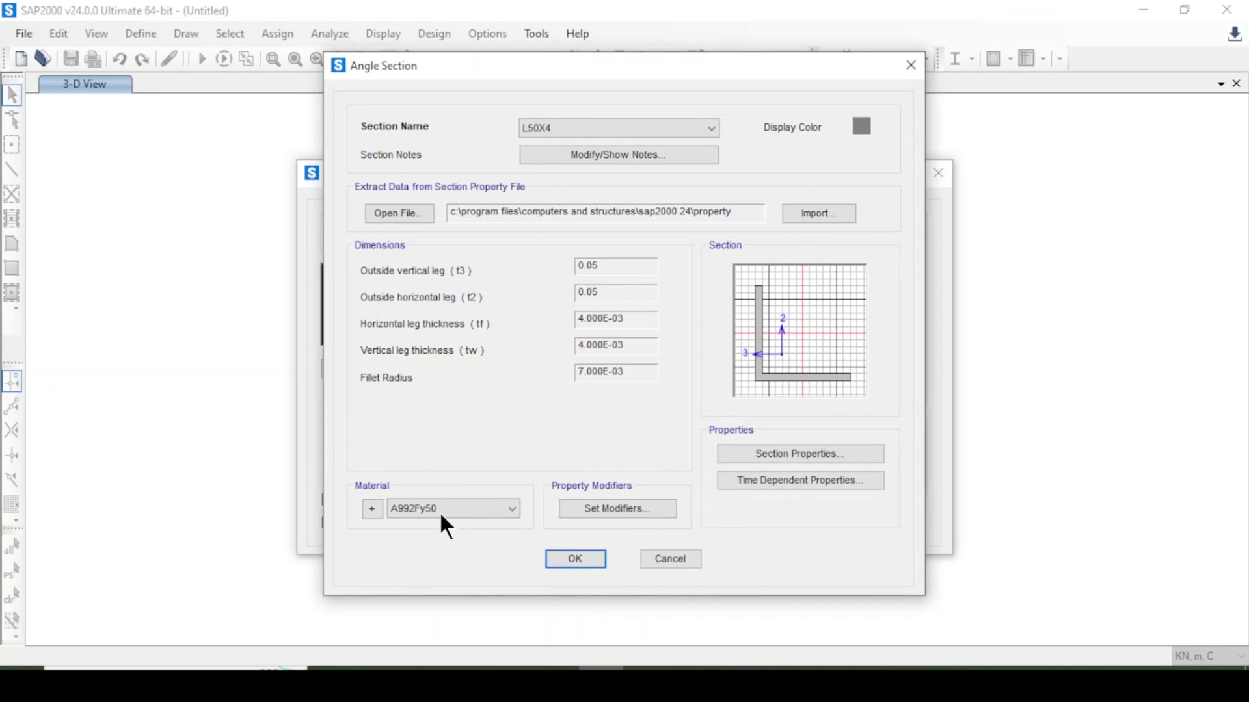
- Review the L50X4 angle's material, stiffness modifiers and section properties, then accept the section with A992Fy50
{"action": "left_click", "coordinate": [448, 514]}
{"action": "left_click", "coordinate": [441, 539]}
{"action": "left_click", "coordinate": [647, 509]}
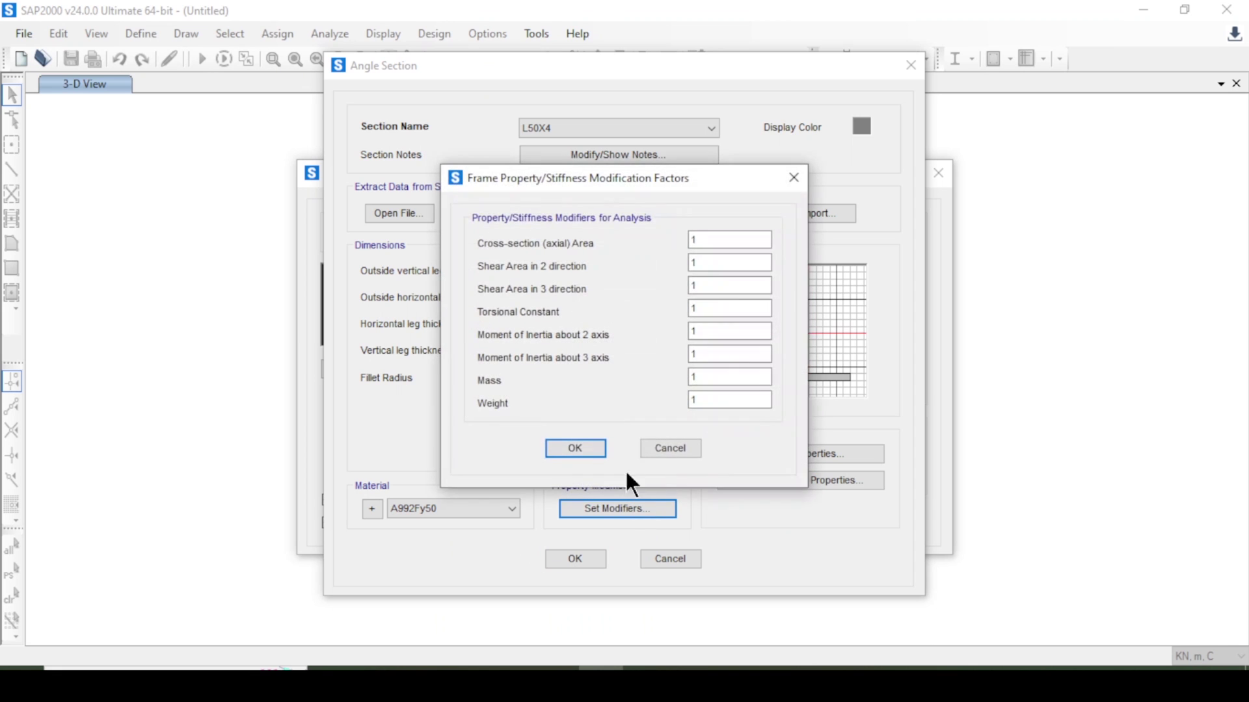
{"action": "left_click", "coordinate": [575, 458]}
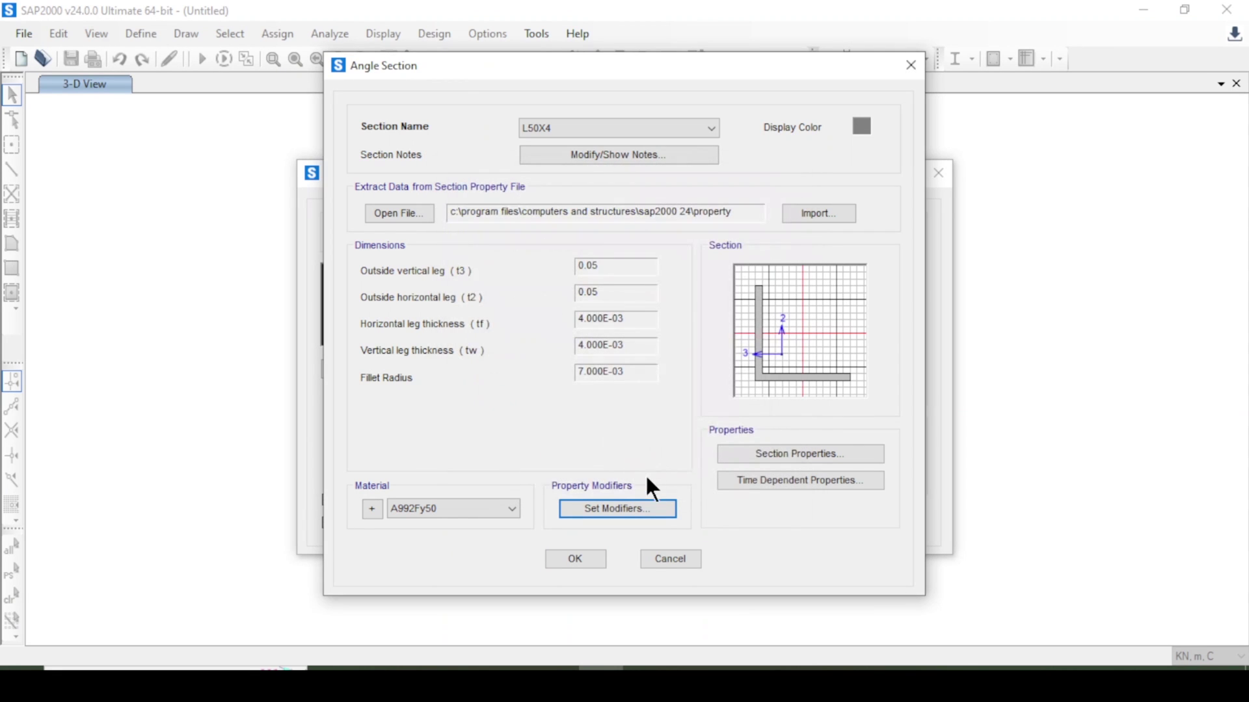
{"action": "left_click", "coordinate": [813, 454]}
{"action": "left_click", "coordinate": [616, 546]}
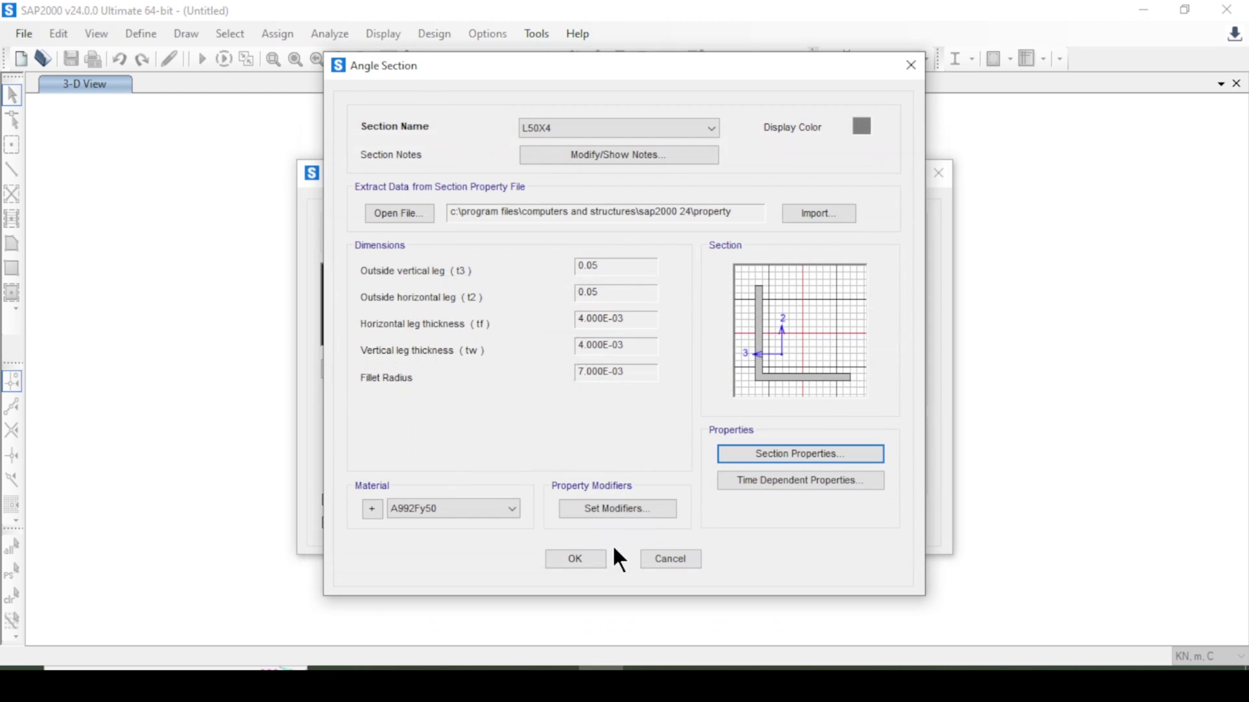
{"action": "left_click", "coordinate": [575, 559]}
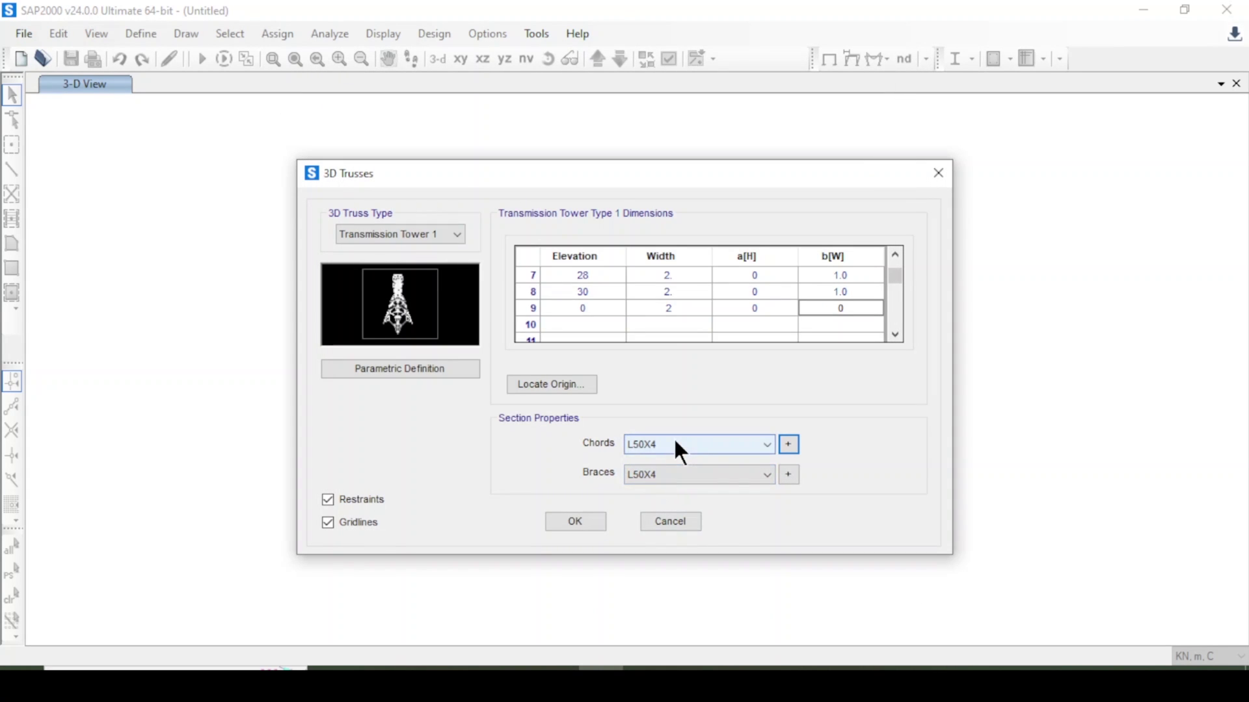
- Use L50X4 for both the chords and the braces and generate the transmission tower model
{"action": "left_click", "coordinate": [674, 440]}
{"action": "left_click", "coordinate": [674, 440]}
{"action": "left_click", "coordinate": [665, 475]}
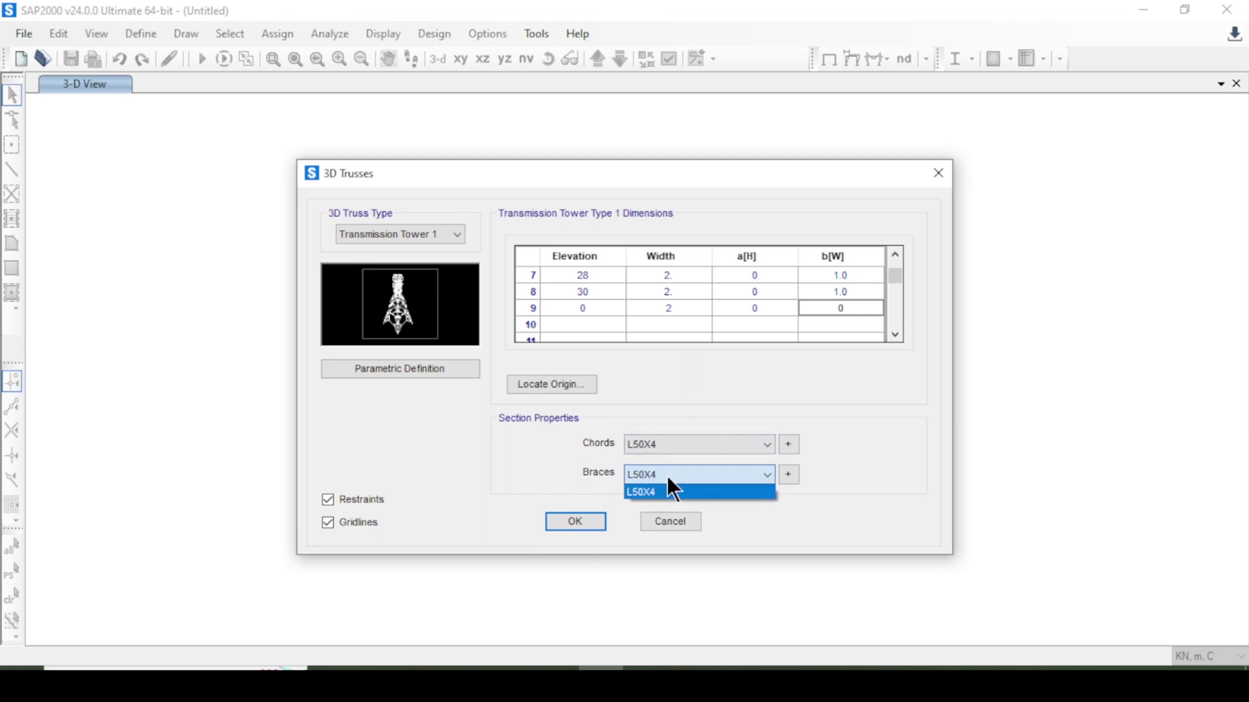
{"action": "left_click", "coordinate": [534, 521]}
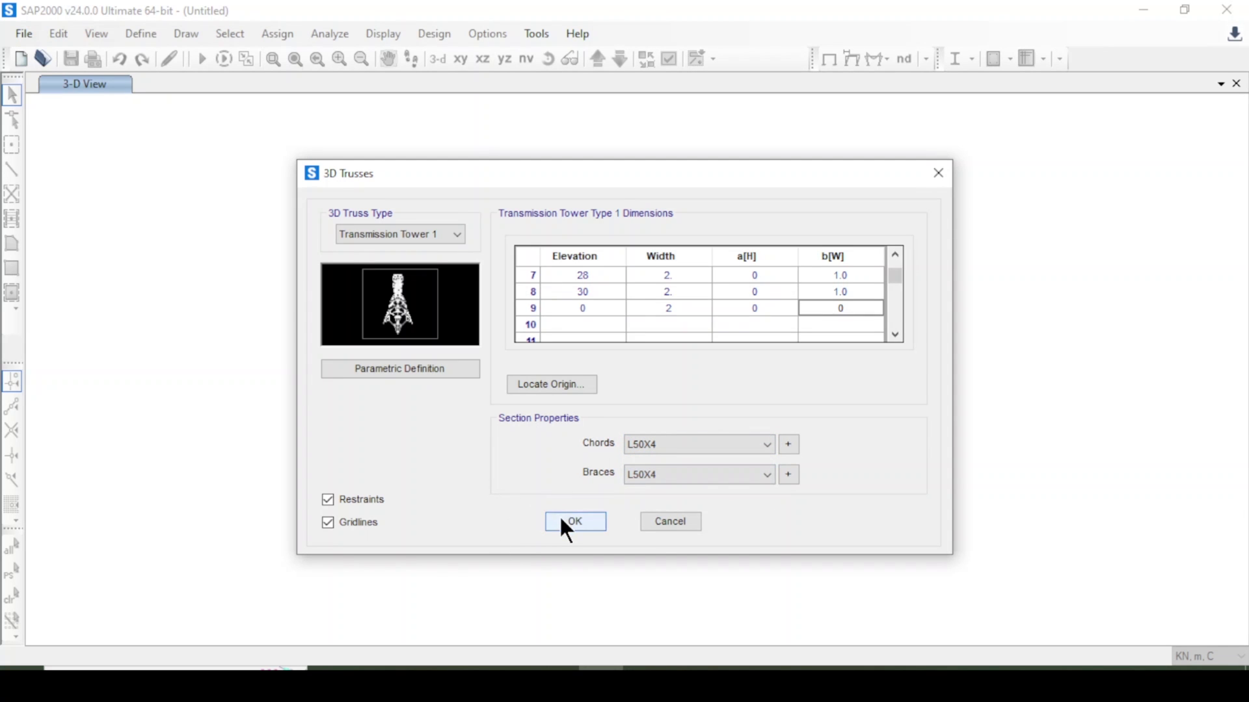
{"action": "left_click", "coordinate": [560, 516]}
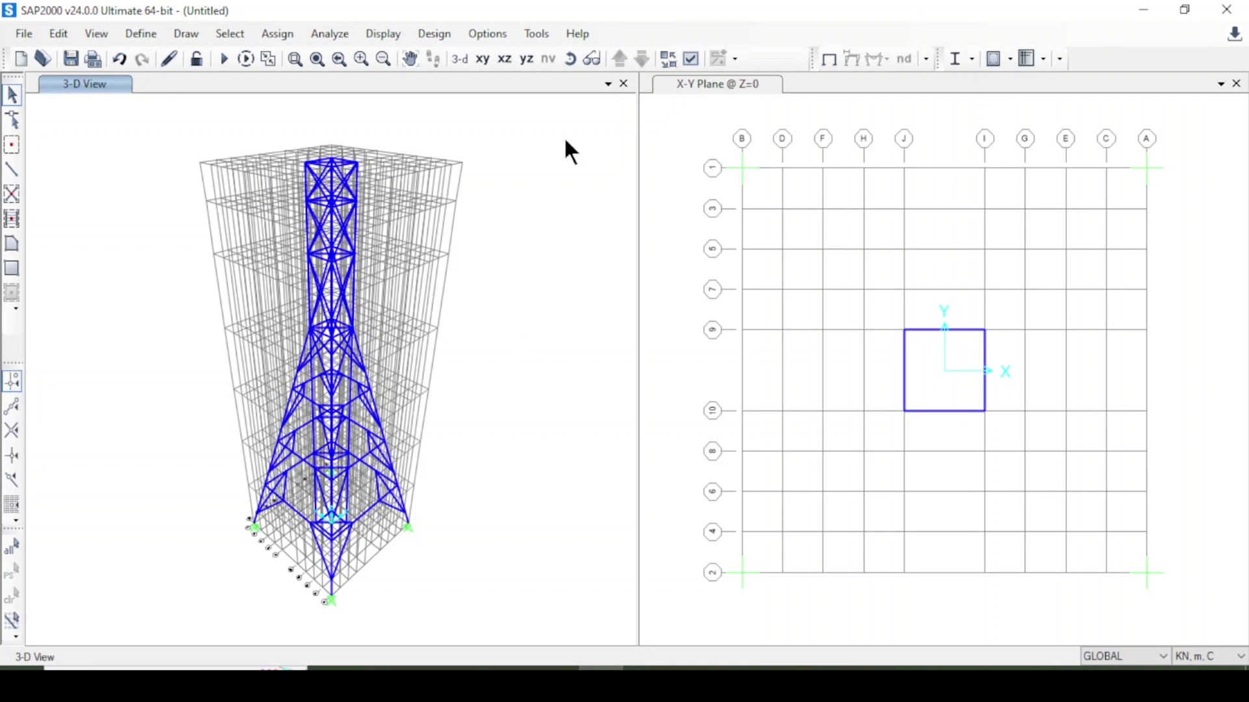
- Switch the 3-D view to the X-Y plane and move it to the level Z=30
{"action": "left_click", "coordinate": [483, 59]}
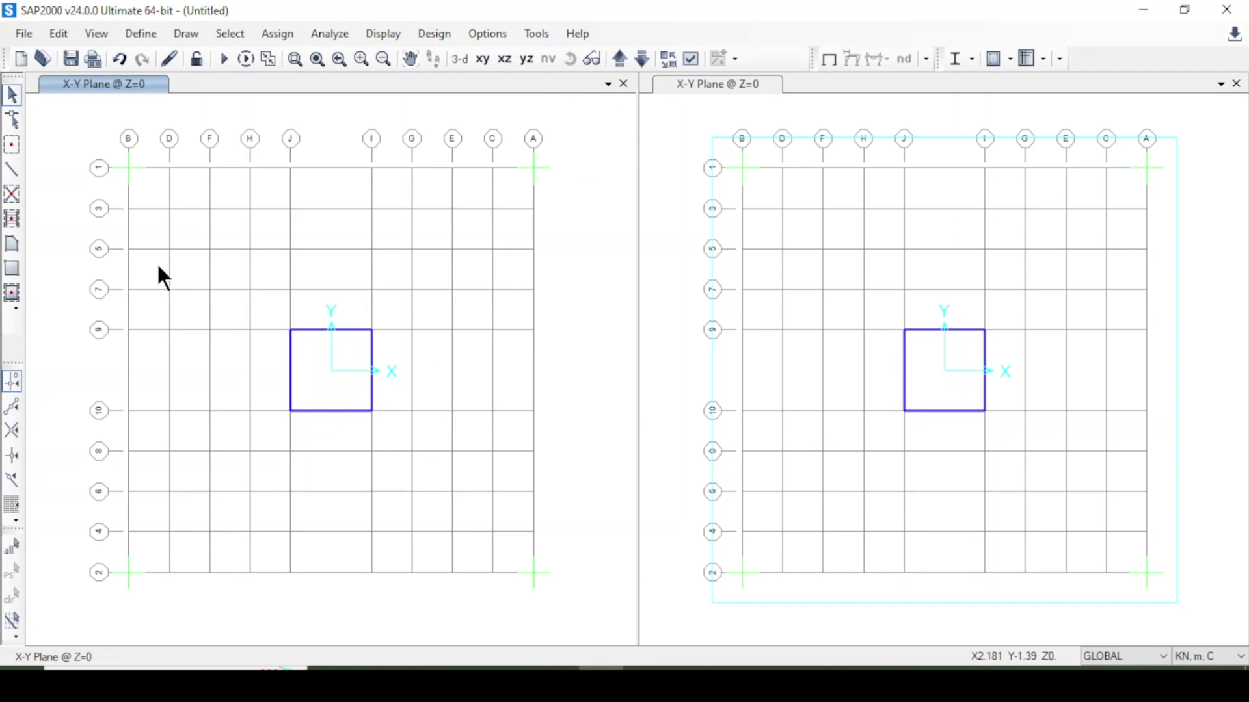
{"action": "left_click", "coordinate": [12, 172]}
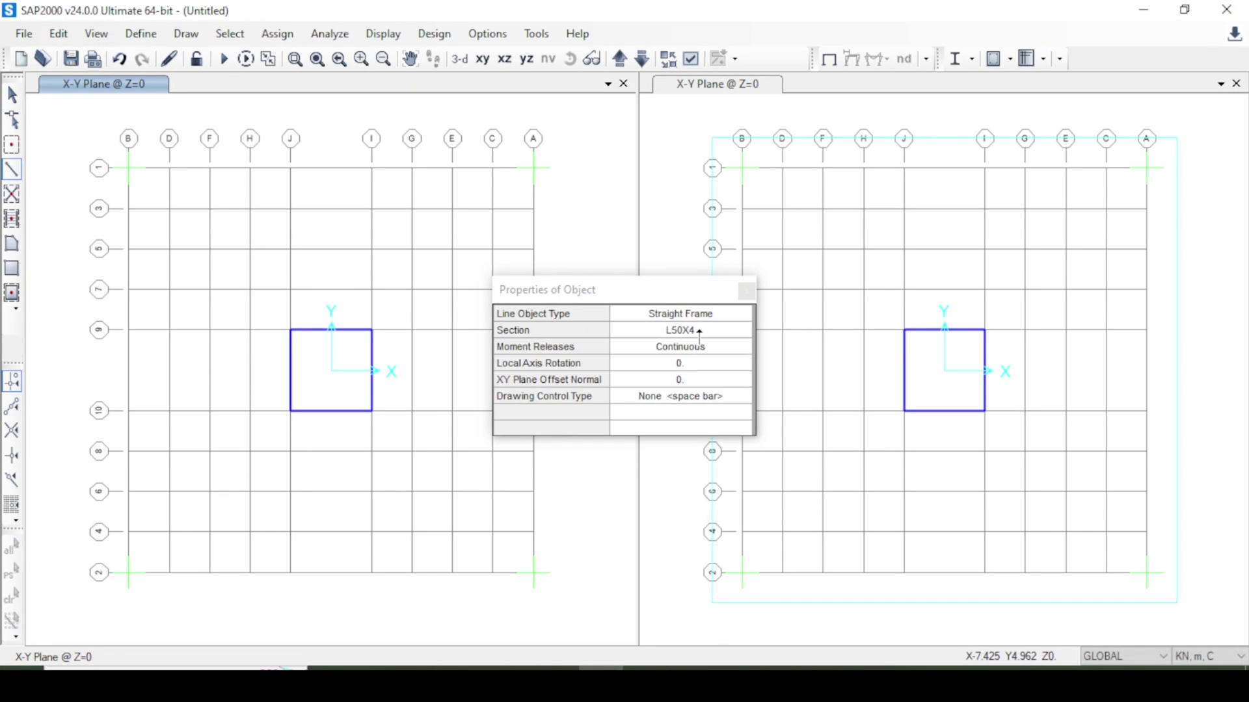
{"action": "mouse_move", "coordinate": [649, 285]}
{"action": "left_mouse_down"}
{"action": "mouse_move", "coordinate": [748, 243]}
{"action": "mouse_move", "coordinate": [751, 173]}
{"action": "mouse_move", "coordinate": [784, 142]}
{"action": "left_mouse_up"}
{"action": "left_click", "coordinate": [836, 142]}
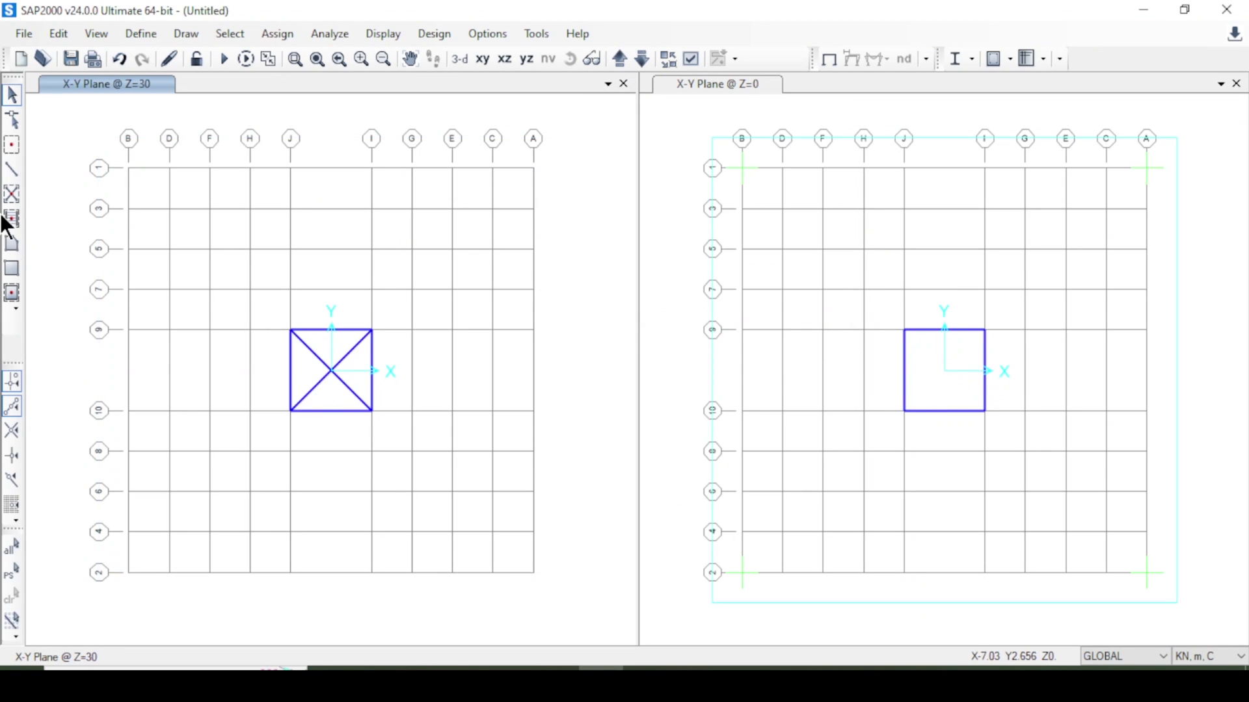
- Draw straight L50X4 frame members on grid lines B and A, each between grid lines 9 and 10, at Z=30
{"action": "left_click", "coordinate": [11, 171]}
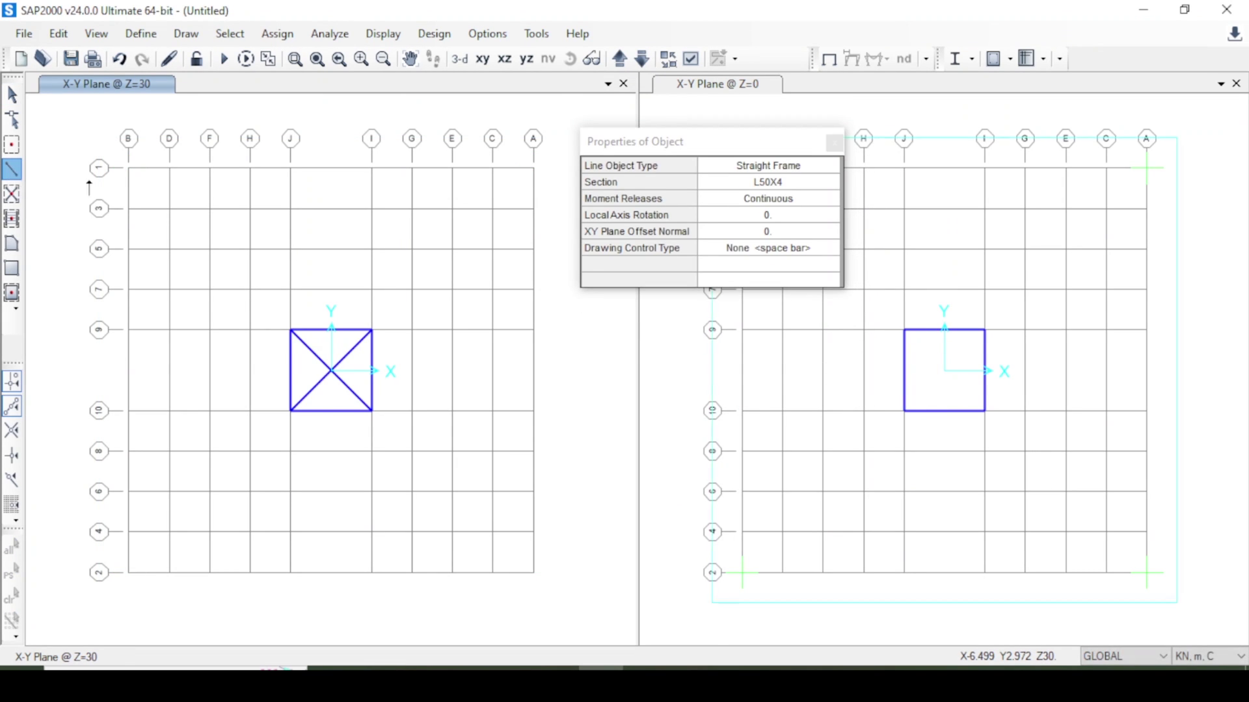
{"action": "left_click", "coordinate": [835, 141]}
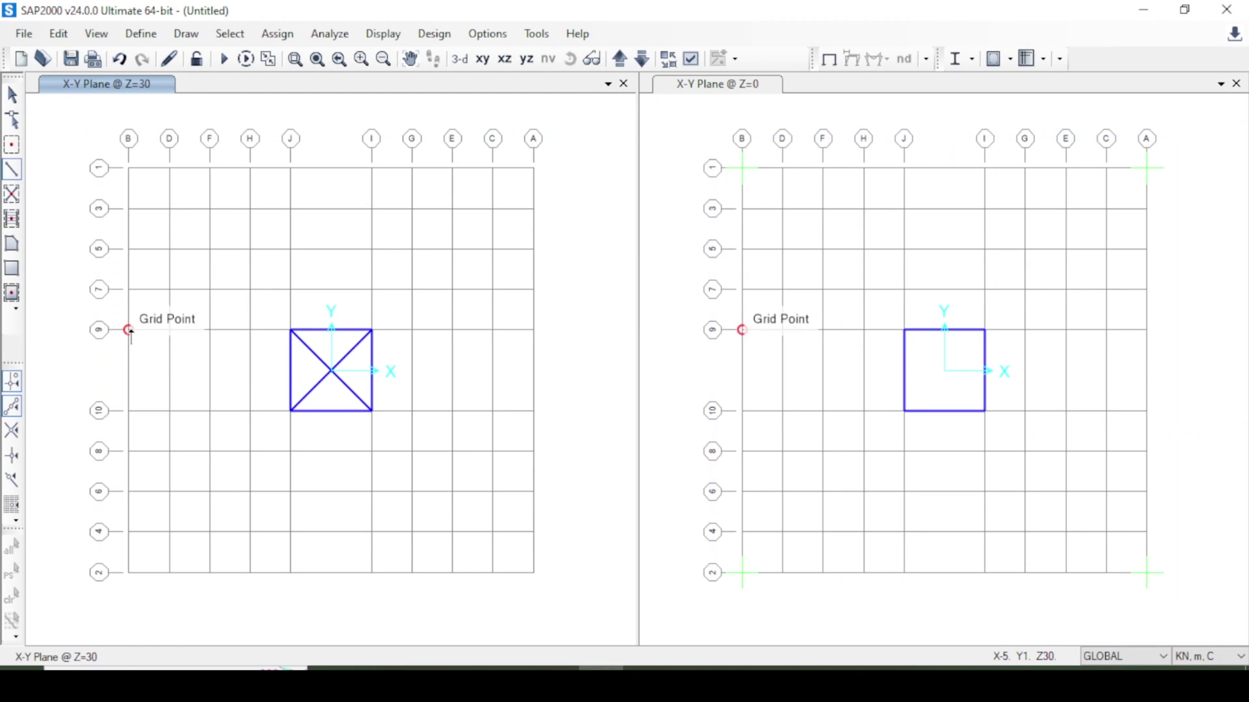
{"action": "left_click", "coordinate": [130, 331]}
{"action": "left_click", "coordinate": [129, 411]}
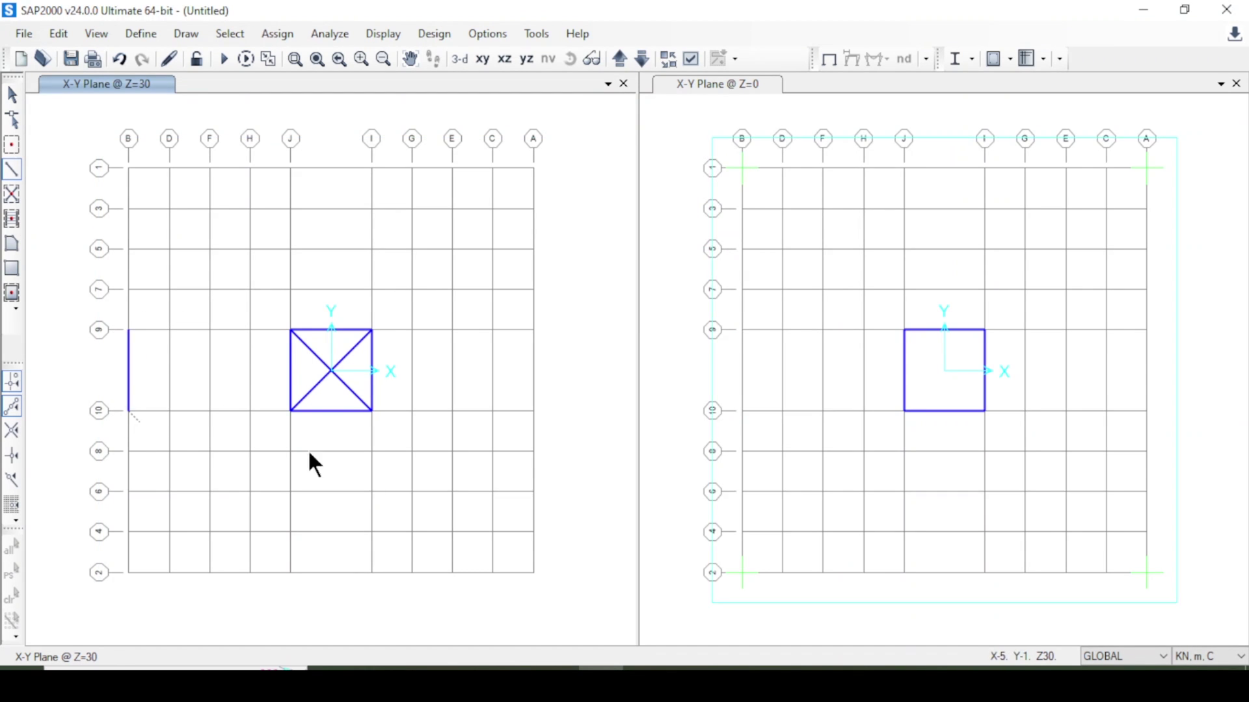
{"action": "left_click", "coordinate": [534, 410]}
{"action": "left_click", "coordinate": [534, 329]}
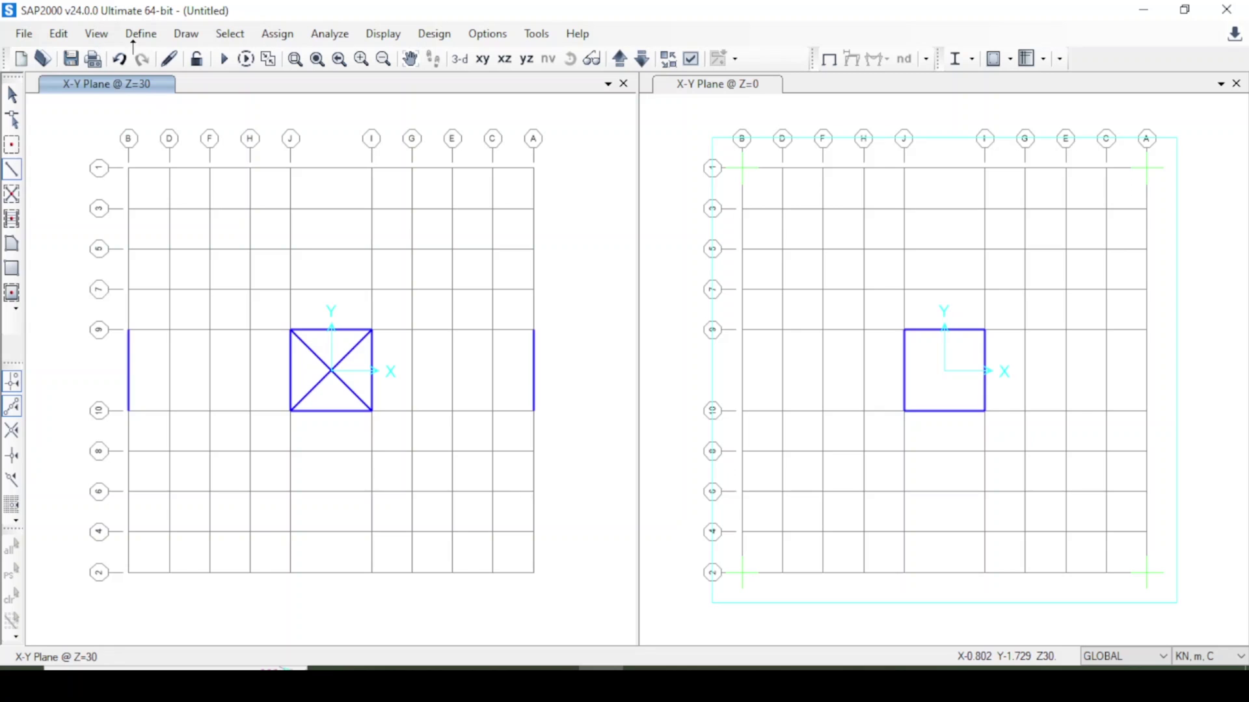
- Toggle the drawing snap to Ends and Midpoints
{"action": "left_click", "coordinate": [141, 33]}
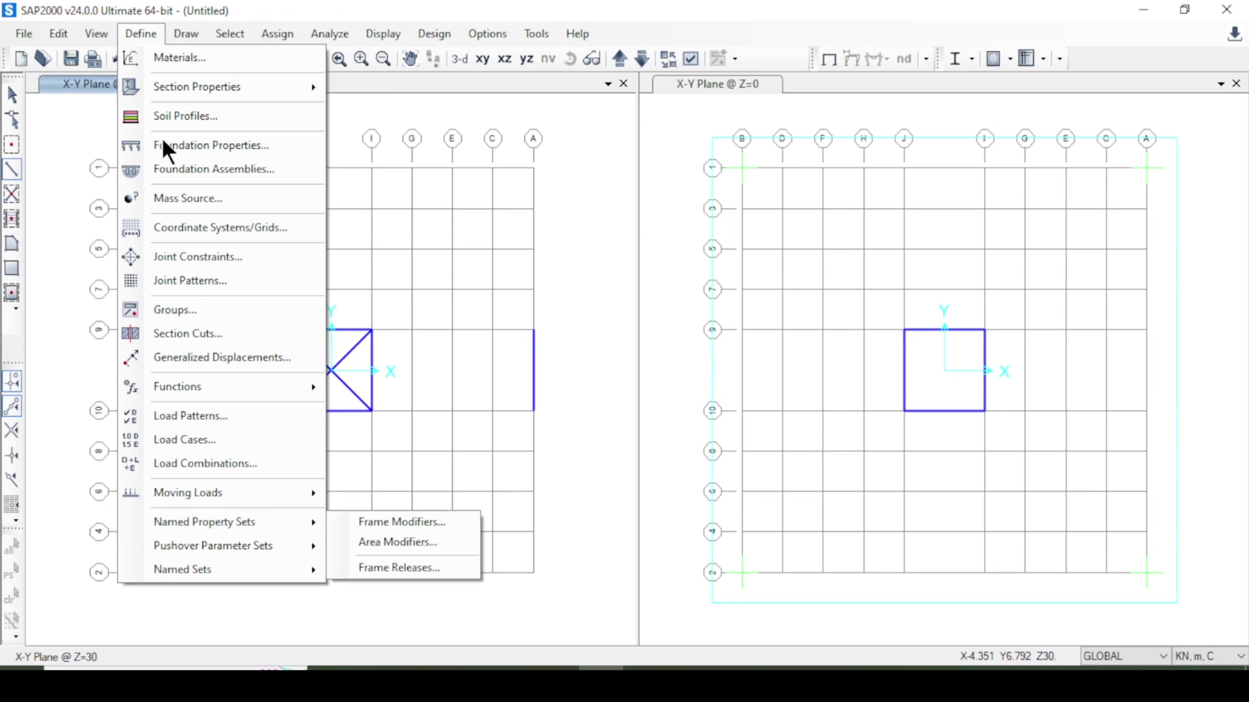
{"action": "left_click", "coordinate": [184, 31]}
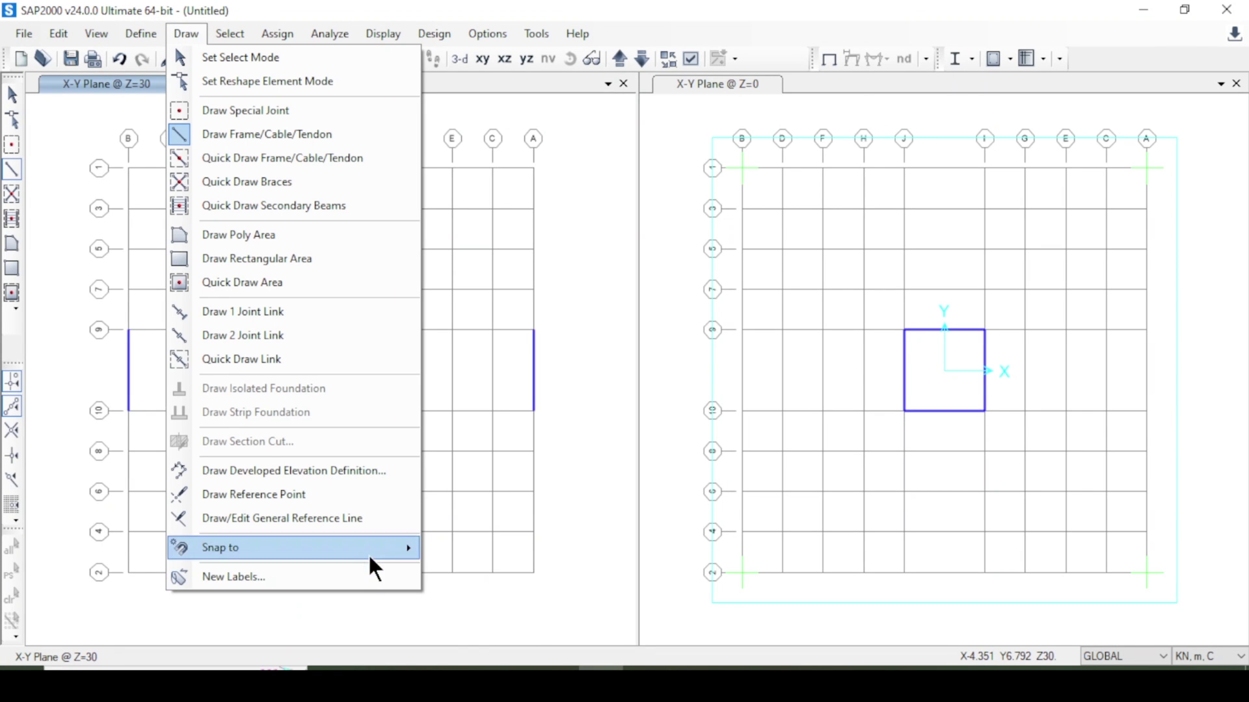
{"action": "mouse_move", "coordinate": [369, 551]}
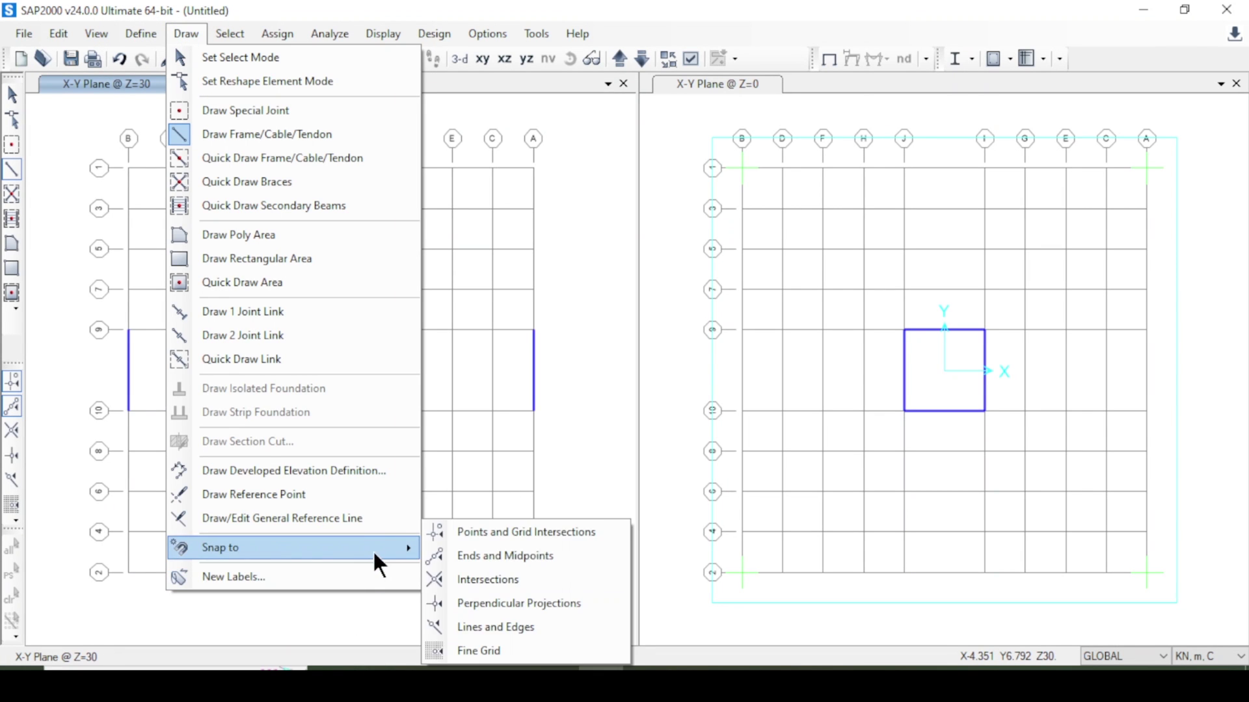
{"action": "left_click", "coordinate": [481, 557]}
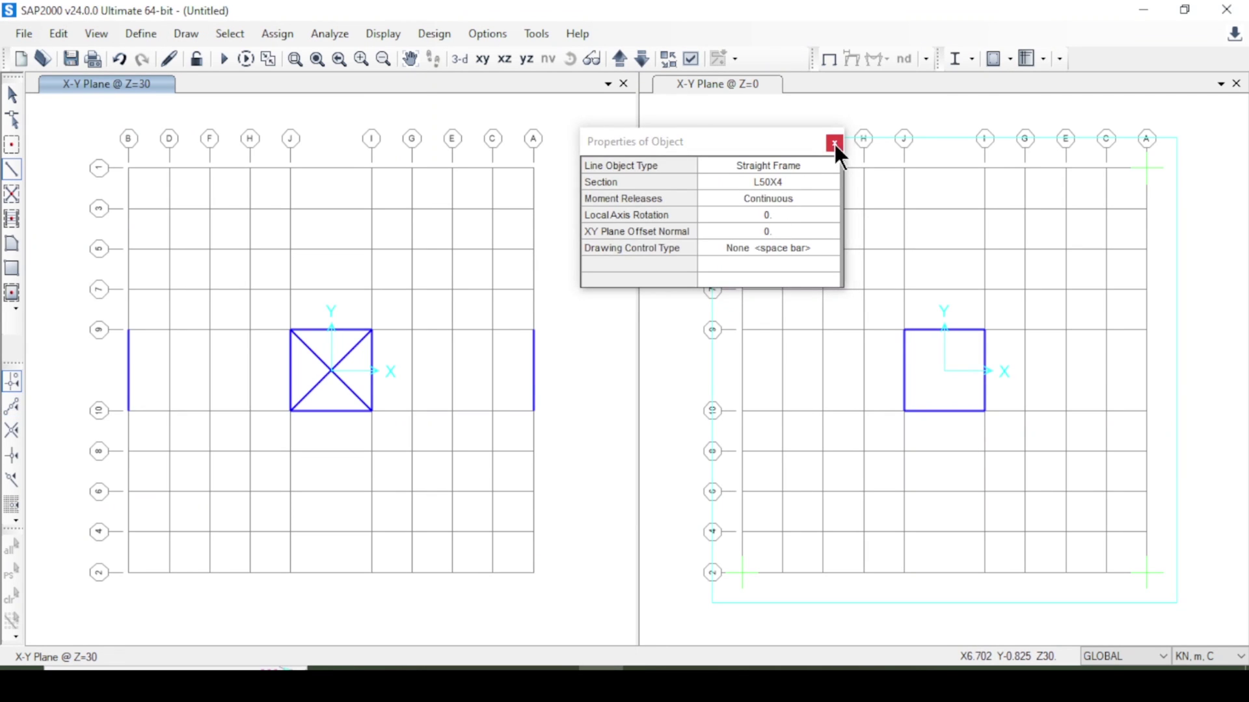
- Start a straight L50X4 frame member at grid intersection J-9 and enable snapping to Ends and Midpoints
{"action": "left_click", "coordinate": [834, 144]}
{"action": "left_click", "coordinate": [291, 329]}
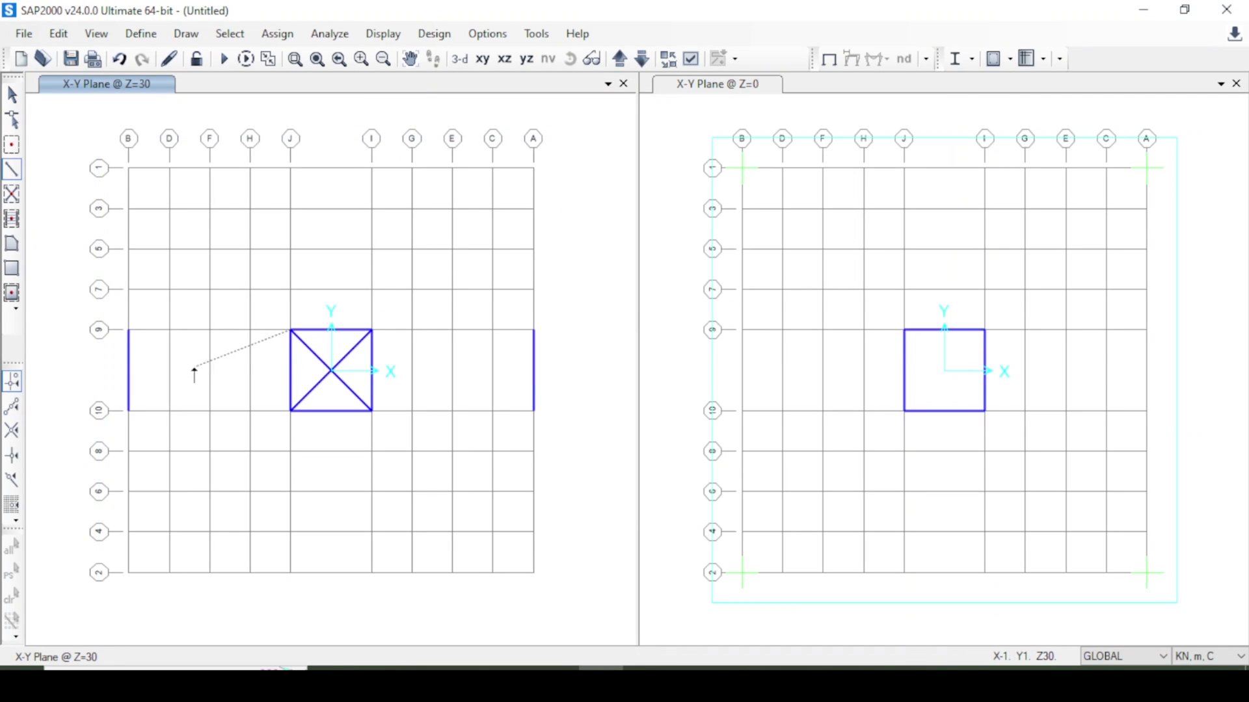
{"action": "right_click", "coordinate": [128, 372]}
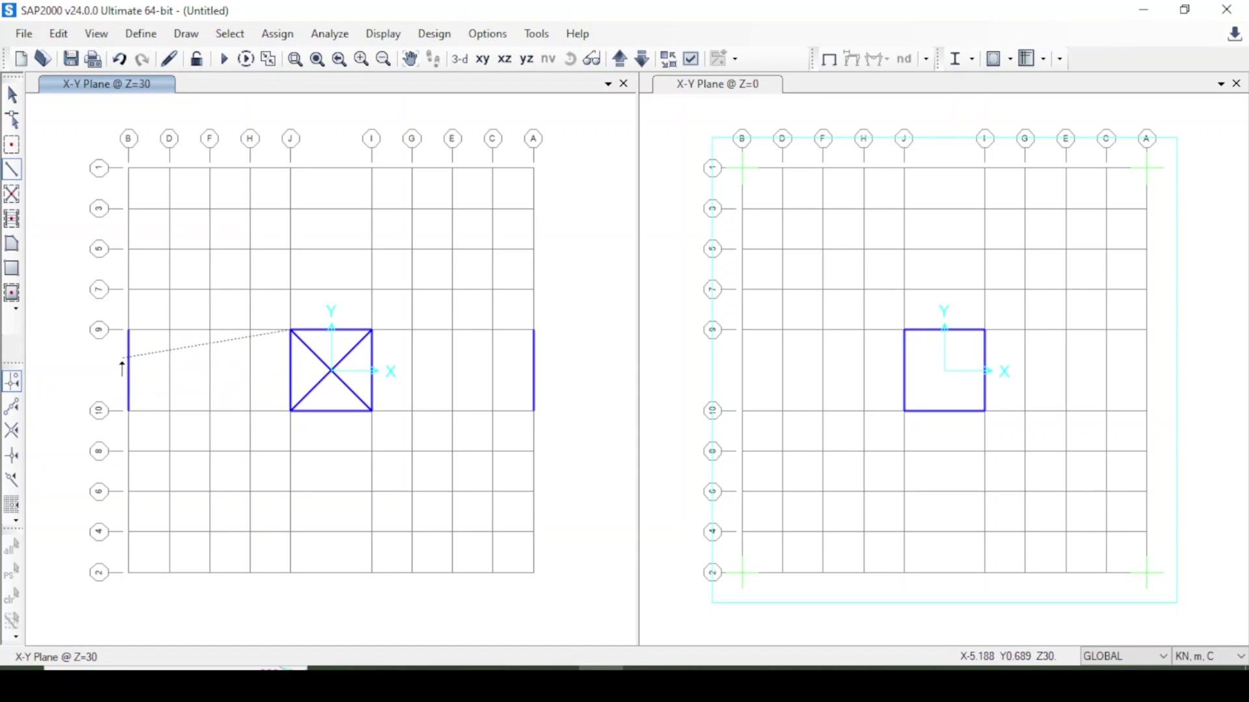
{"action": "left_click", "coordinate": [186, 33]}
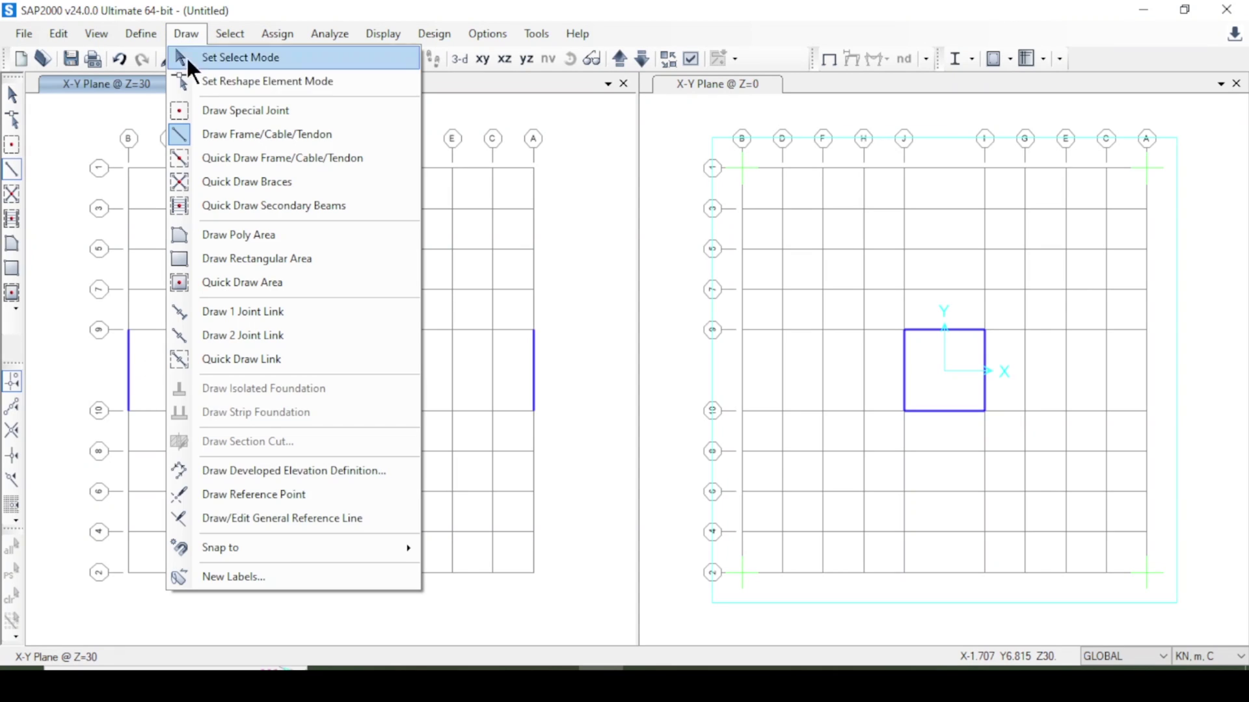
{"action": "mouse_move", "coordinate": [297, 548]}
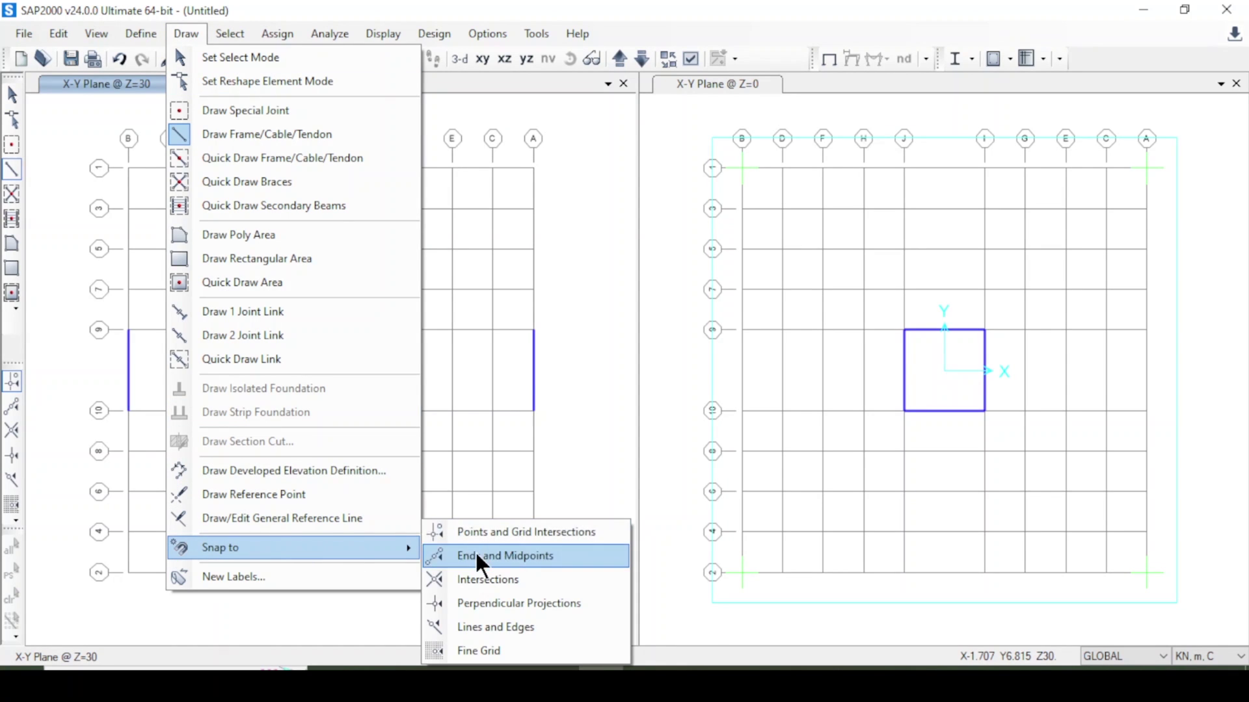
{"action": "left_click", "coordinate": [475, 555]}
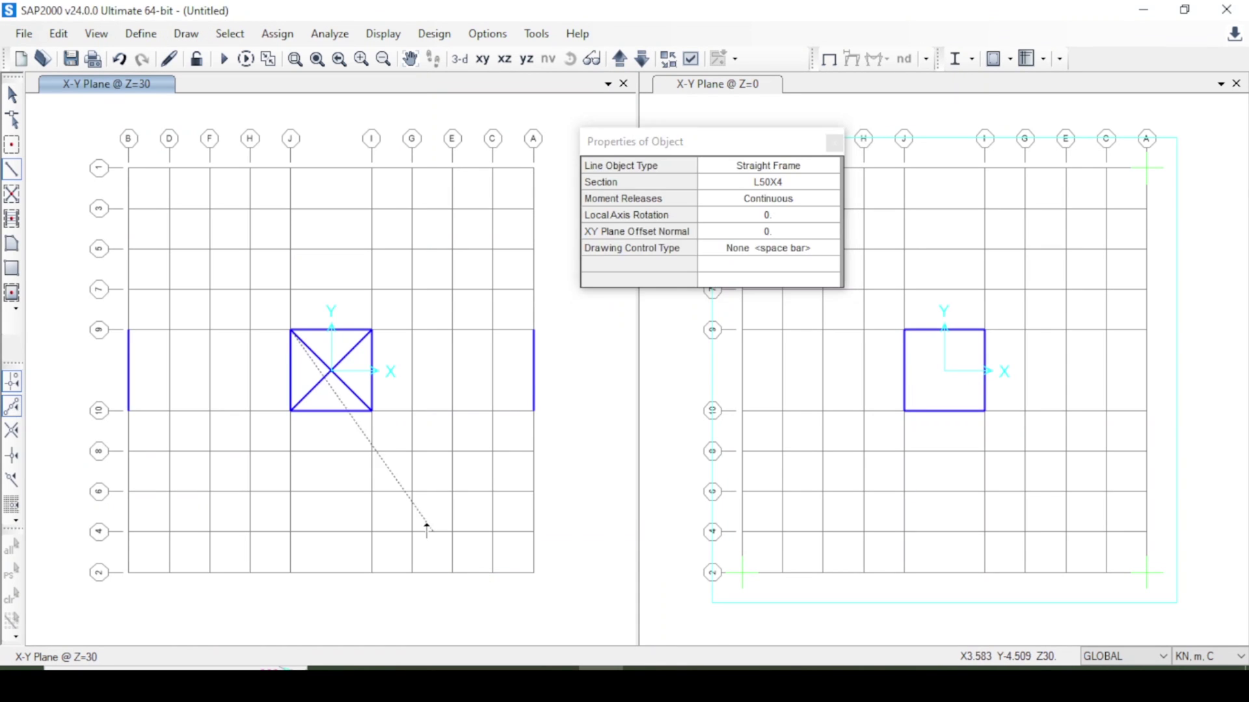
{"action": "left_click", "coordinate": [833, 143]}
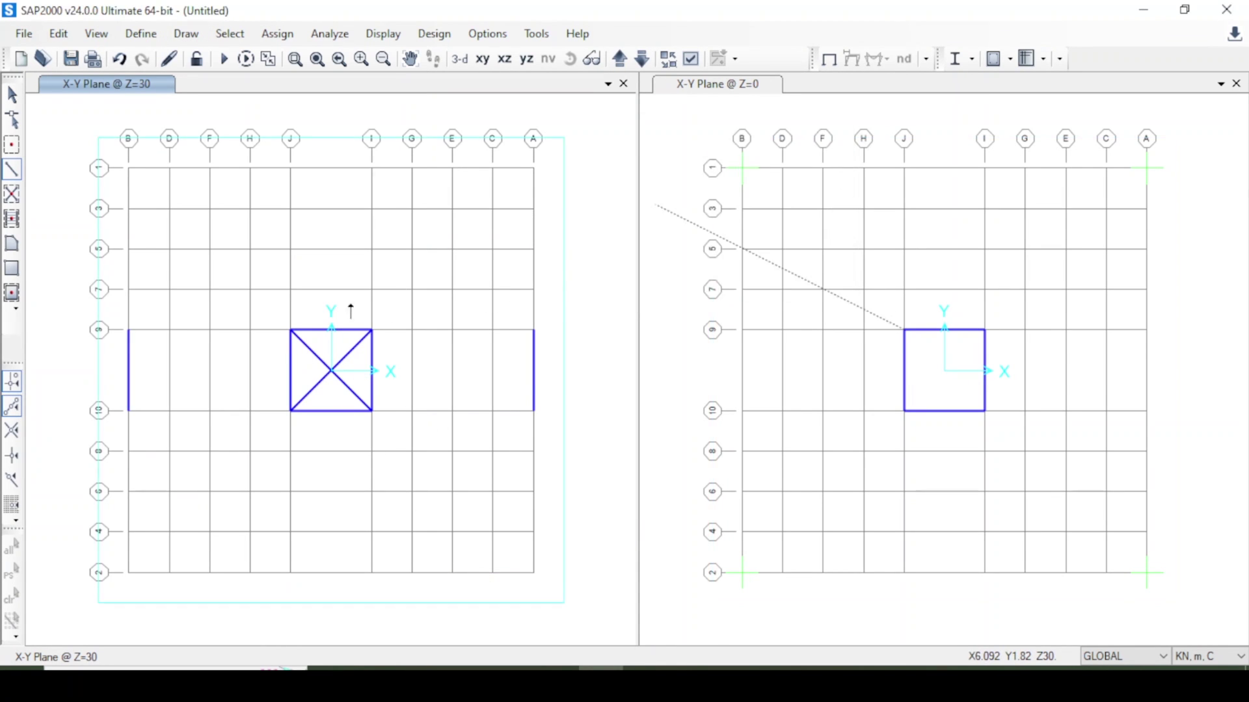
- Draw sloping L50X4 members from the central square's four corners to the midpoints of the end members on grid lines B and A
{"action": "double_click", "coordinate": [128, 371]}
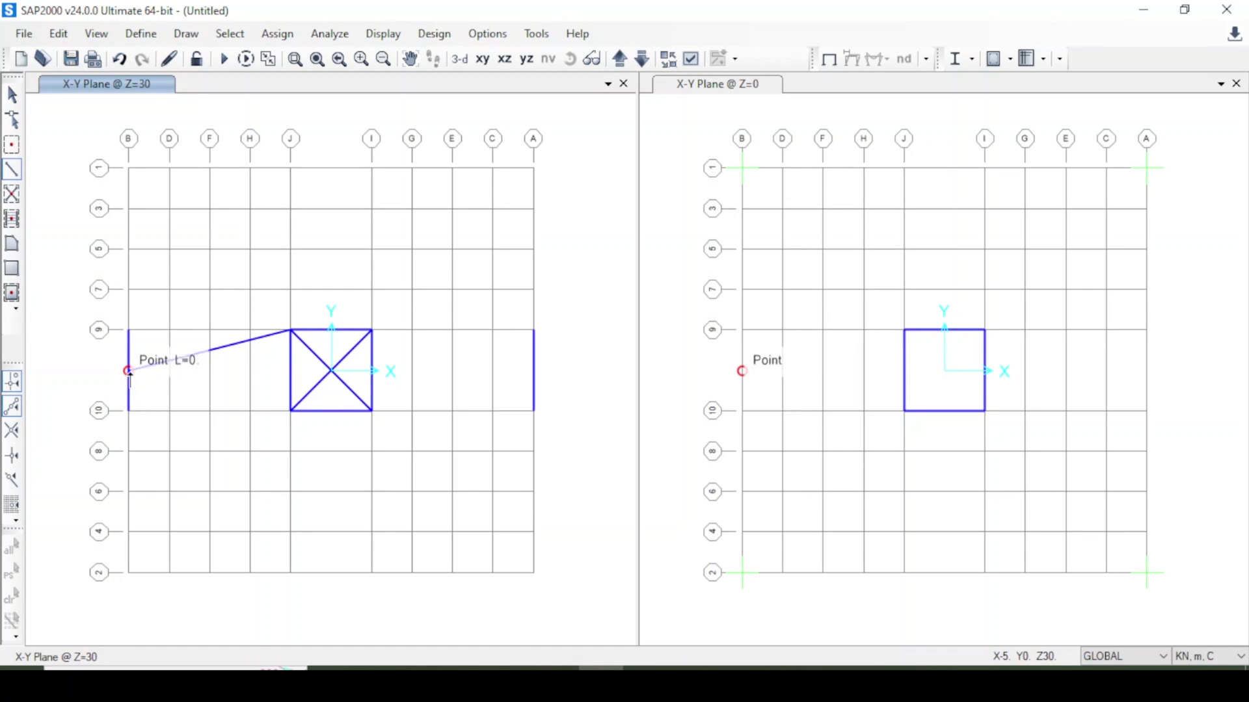
{"action": "left_click", "coordinate": [129, 371]}
{"action": "left_click", "coordinate": [291, 411]}
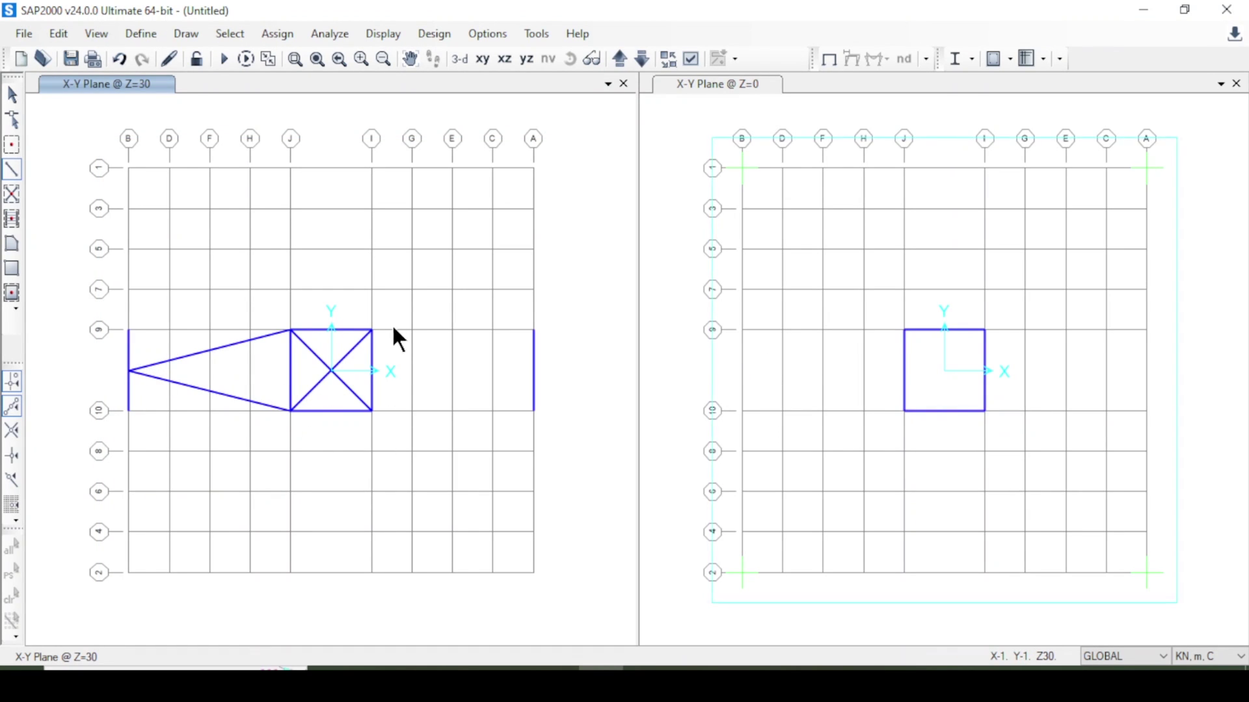
{"action": "double_click", "coordinate": [534, 371]}
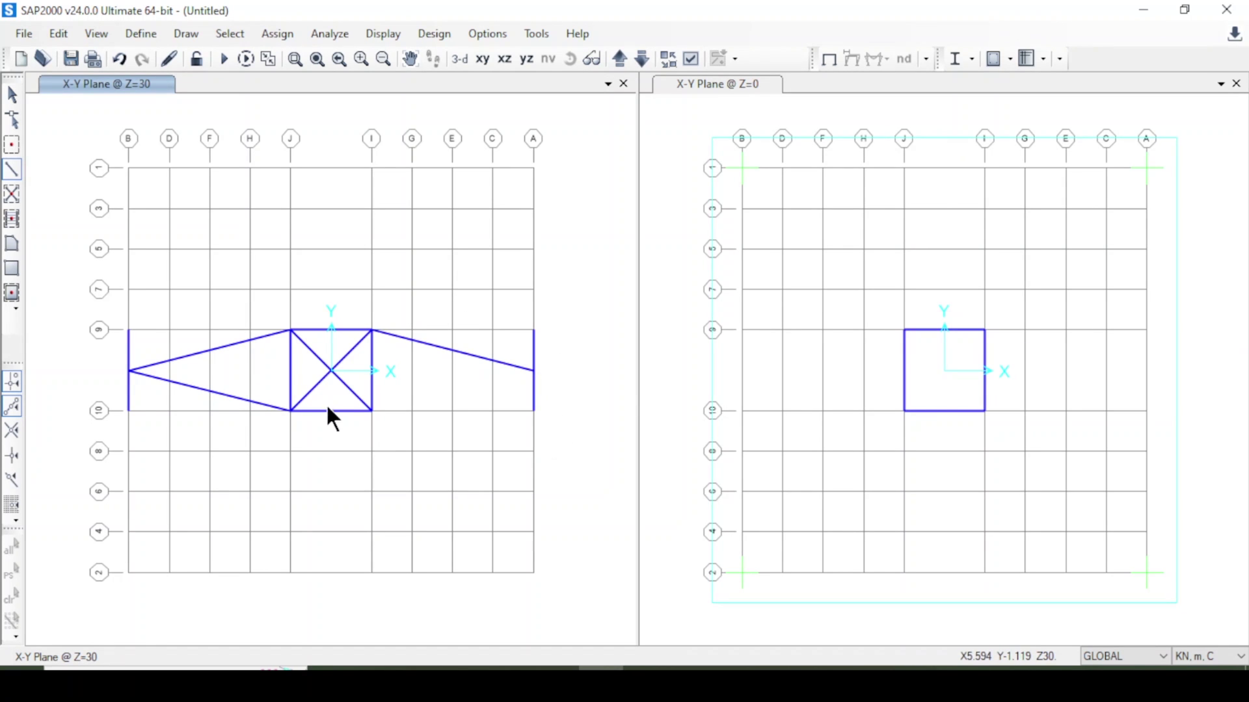
{"action": "left_click", "coordinate": [372, 411]}
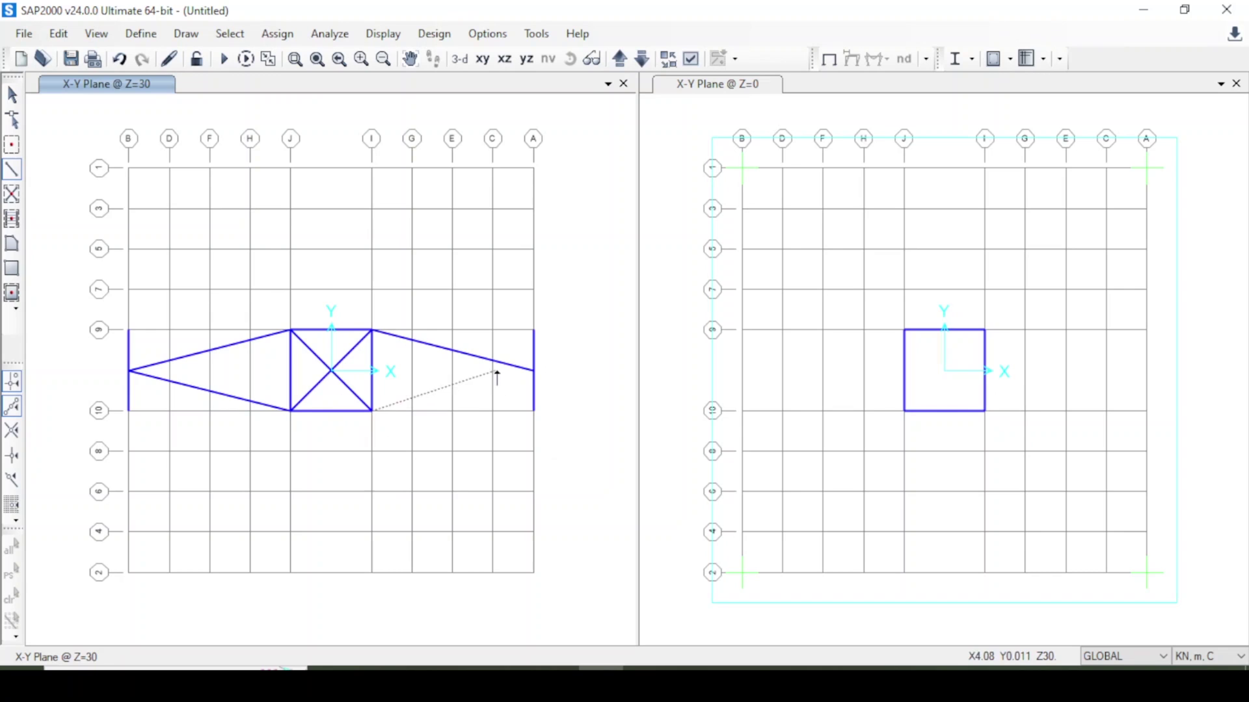
{"action": "double_click", "coordinate": [534, 371]}
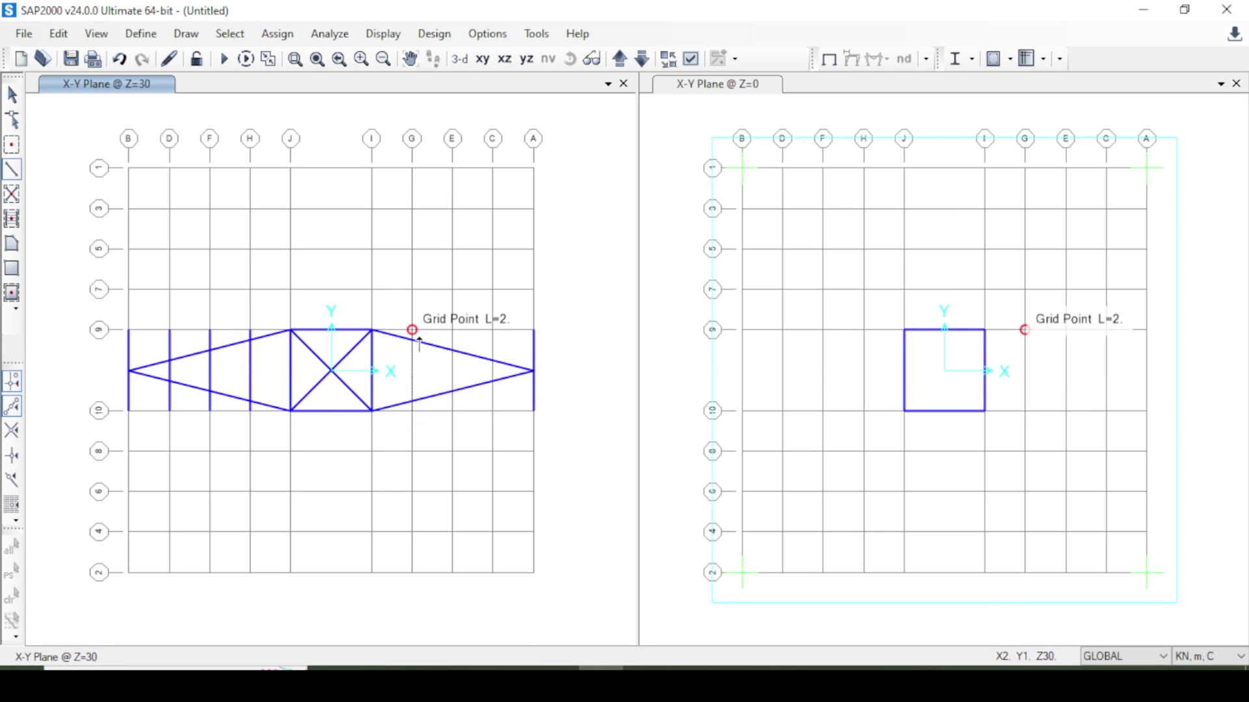
- Draw L50X4 members between grid lines 9 and 10 on grid lines D, F, H, G, E and C
{"action": "left_click", "coordinate": [454, 330]}
{"action": "right_click", "coordinate": [455, 330]}
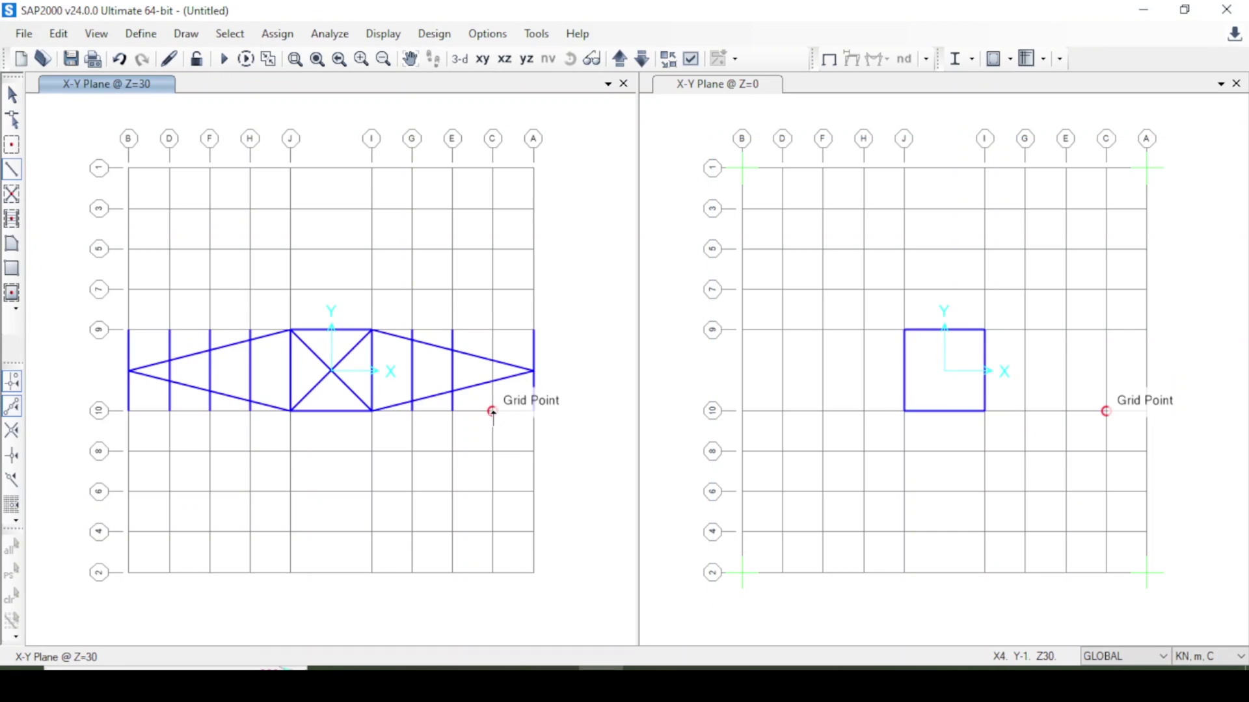
{"action": "left_click", "coordinate": [493, 412]}
{"action": "left_click", "coordinate": [493, 330]}
{"action": "right_click", "coordinate": [494, 331]}
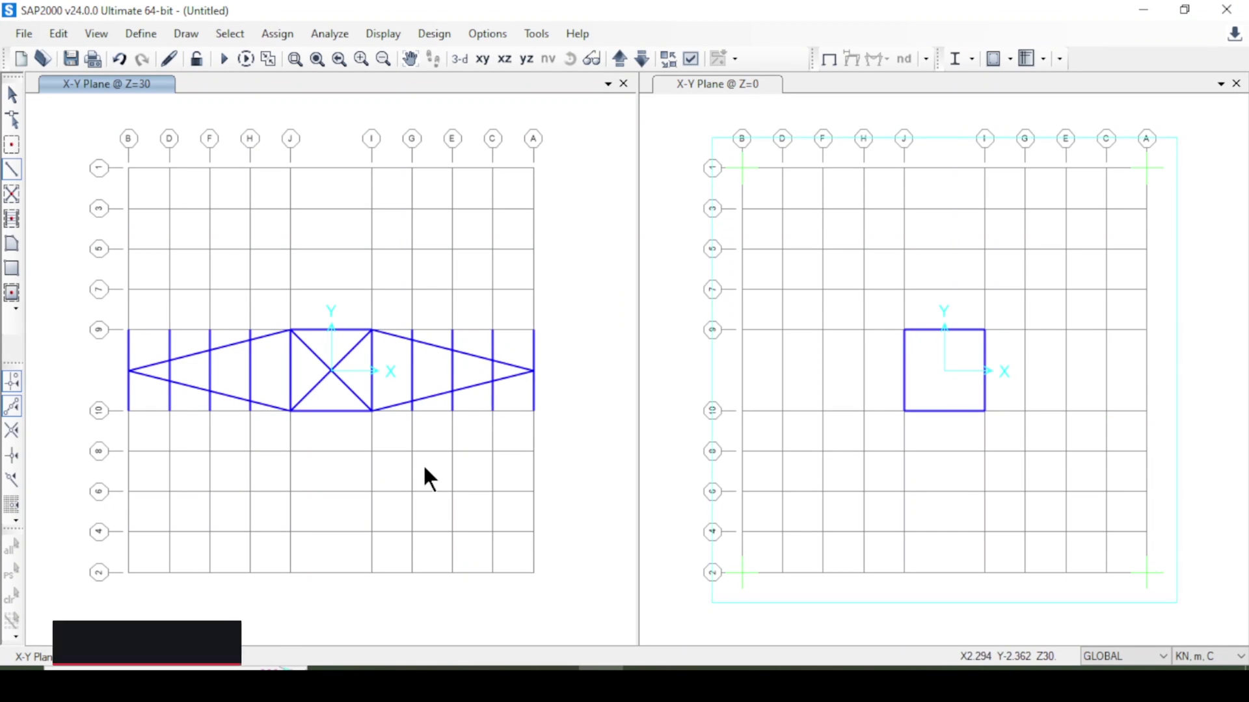
- Delete the end frame members on grid lines B and A
{"action": "left_click", "coordinate": [11, 95]}
{"action": "left_click_drag", "start_coordinate": [136, 390], "coordinate": [104, 386]}
{"action": "key", "text": "Delete"}
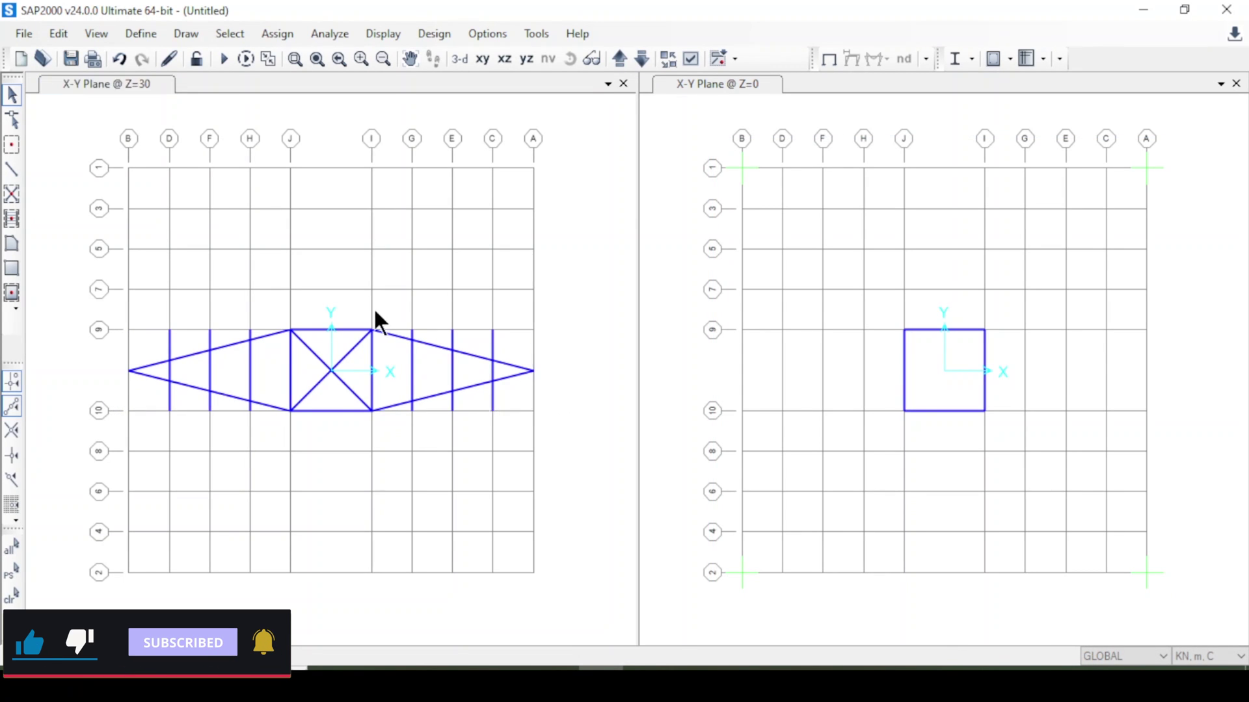
- Select all frames and joints of both cross-arms and divide the frames by breaking them at intersections with selected joints and straight frames
{"action": "left_click_drag", "start_coordinate": [362, 301], "coordinate": [548, 416]}
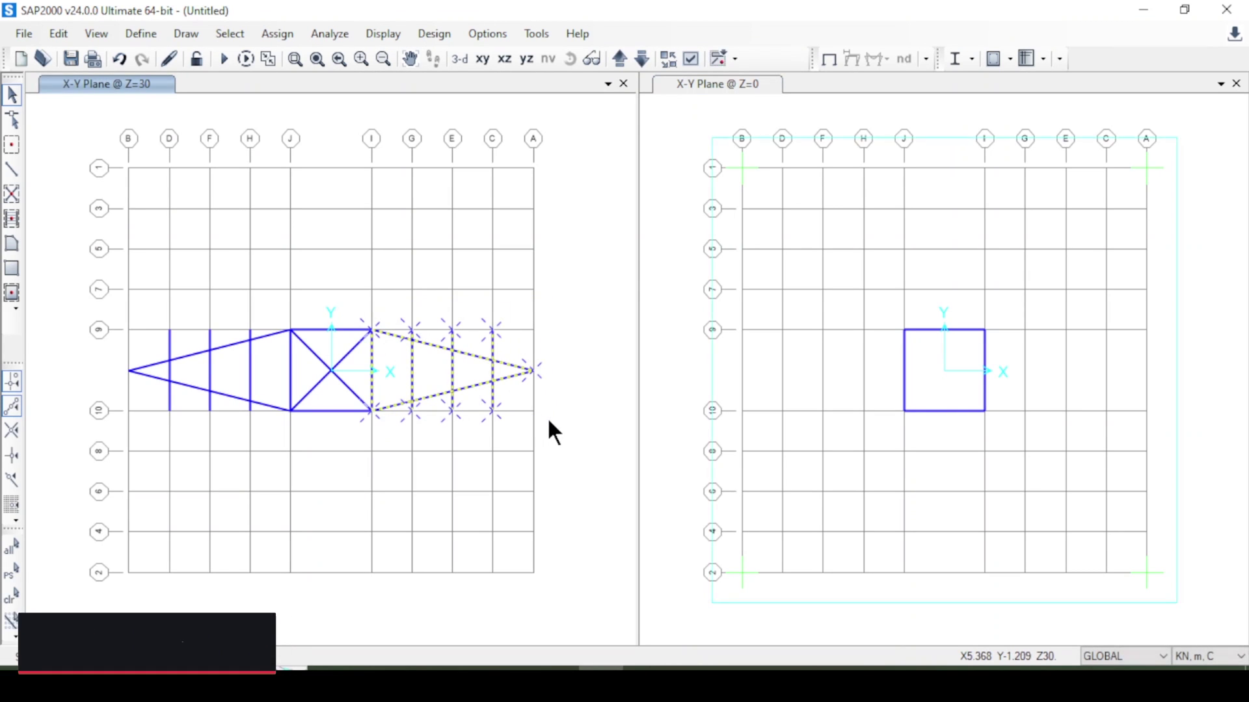
{"action": "left_click_drag", "start_coordinate": [101, 299], "coordinate": [303, 435]}
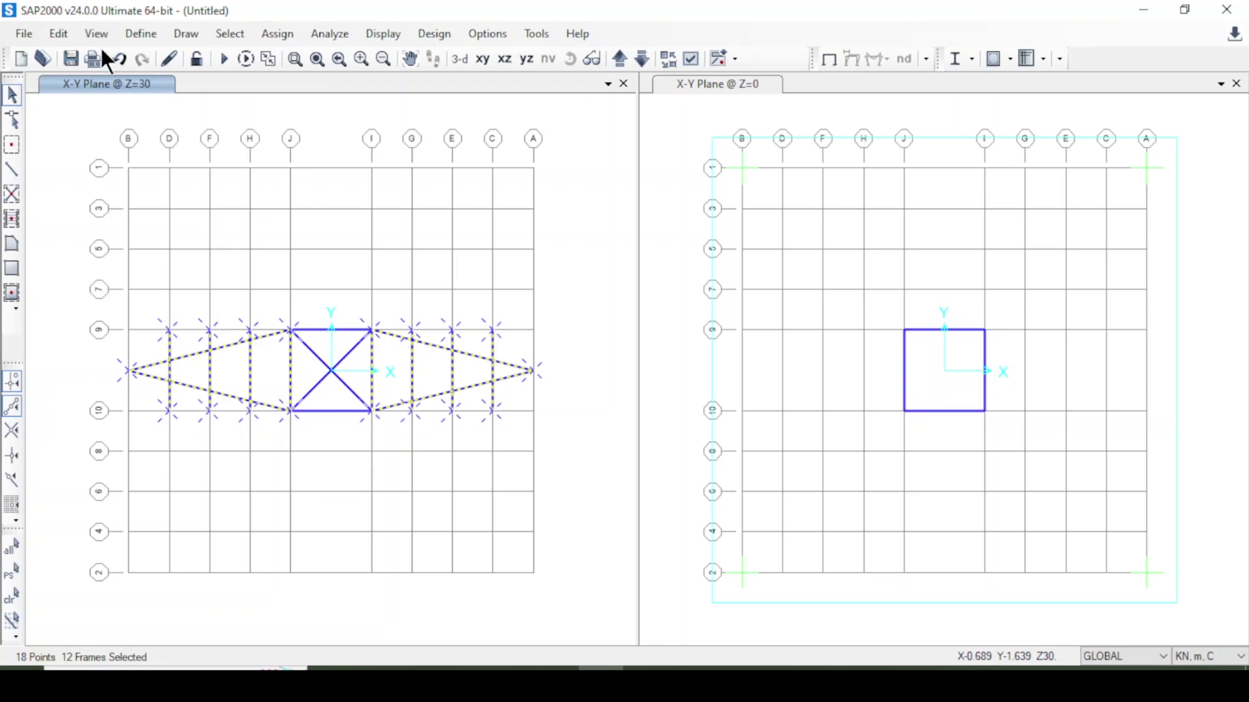
{"action": "left_click", "coordinate": [58, 33]}
{"action": "mouse_move", "coordinate": [263, 366]}
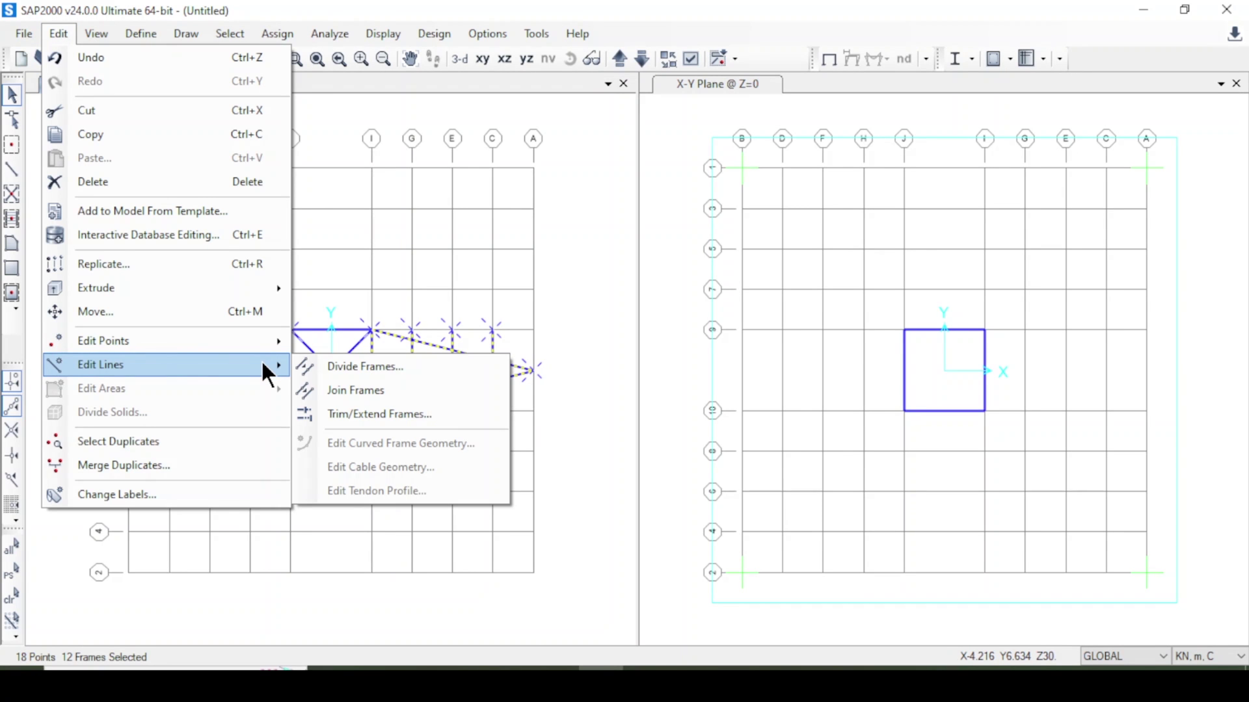
{"action": "left_click", "coordinate": [385, 370]}
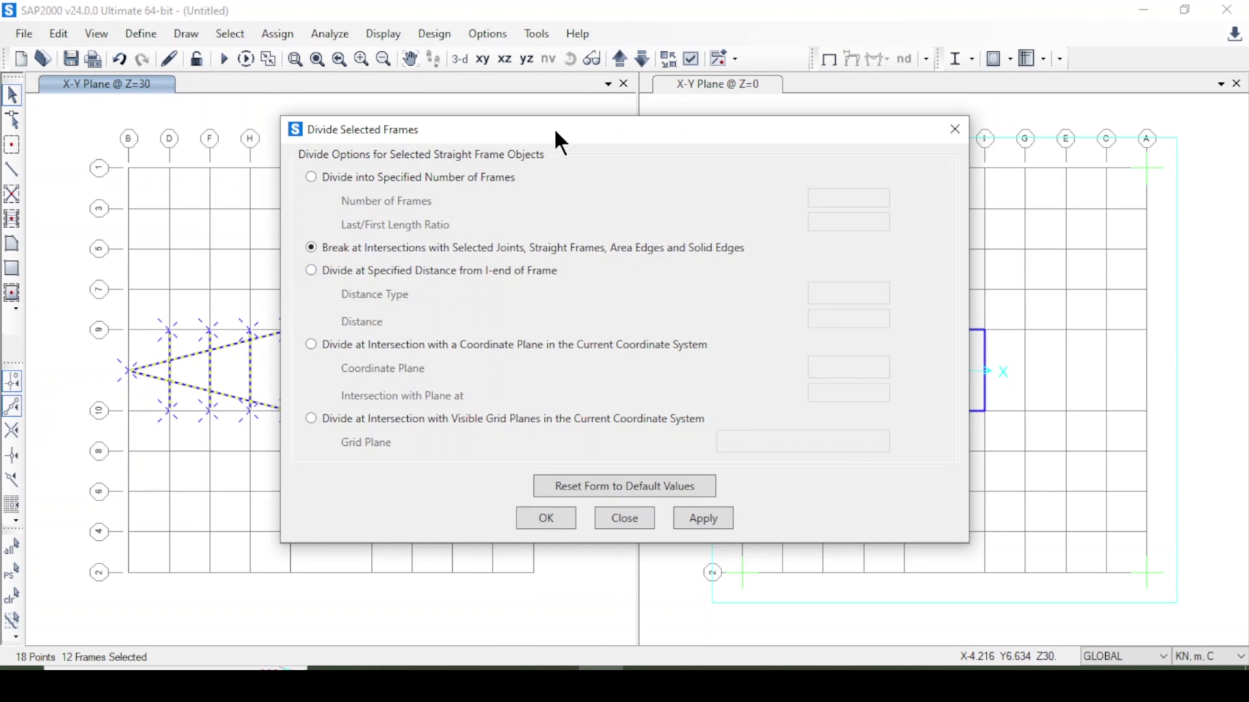
{"action": "left_click_drag", "start_coordinate": [555, 131], "coordinate": [848, 162]}
{"action": "left_click", "coordinate": [1006, 541]}
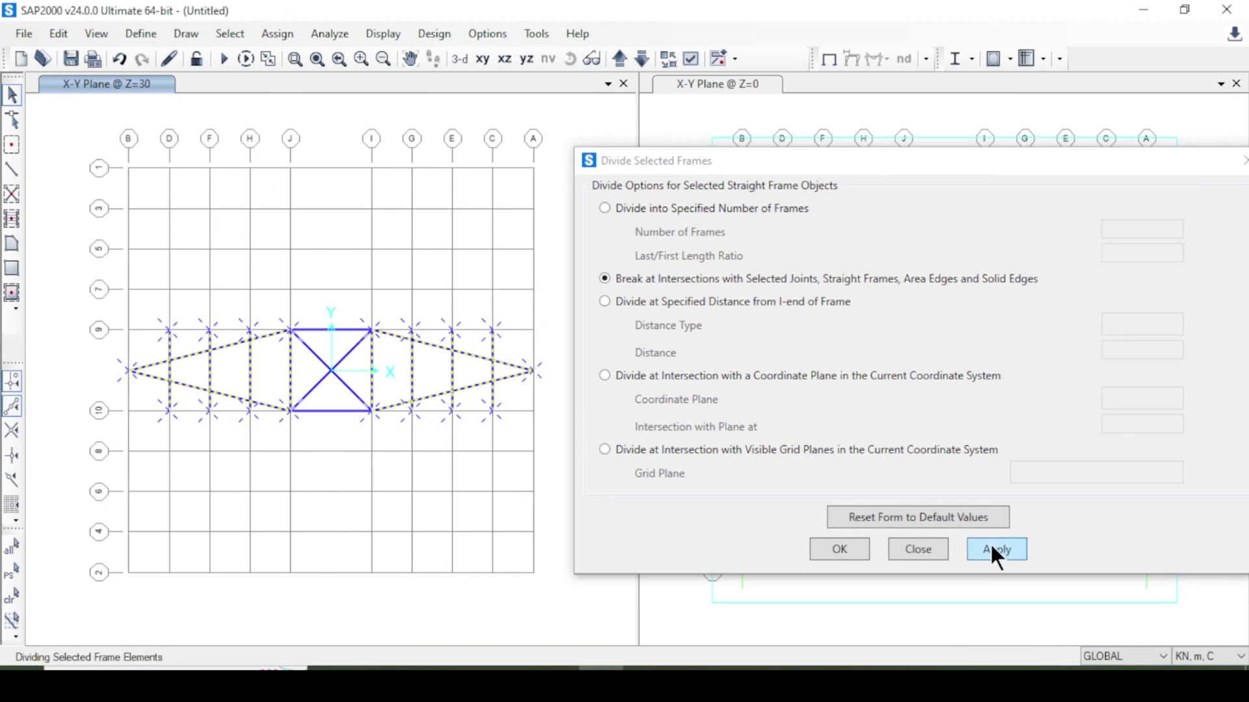
{"action": "left_click", "coordinate": [839, 550]}
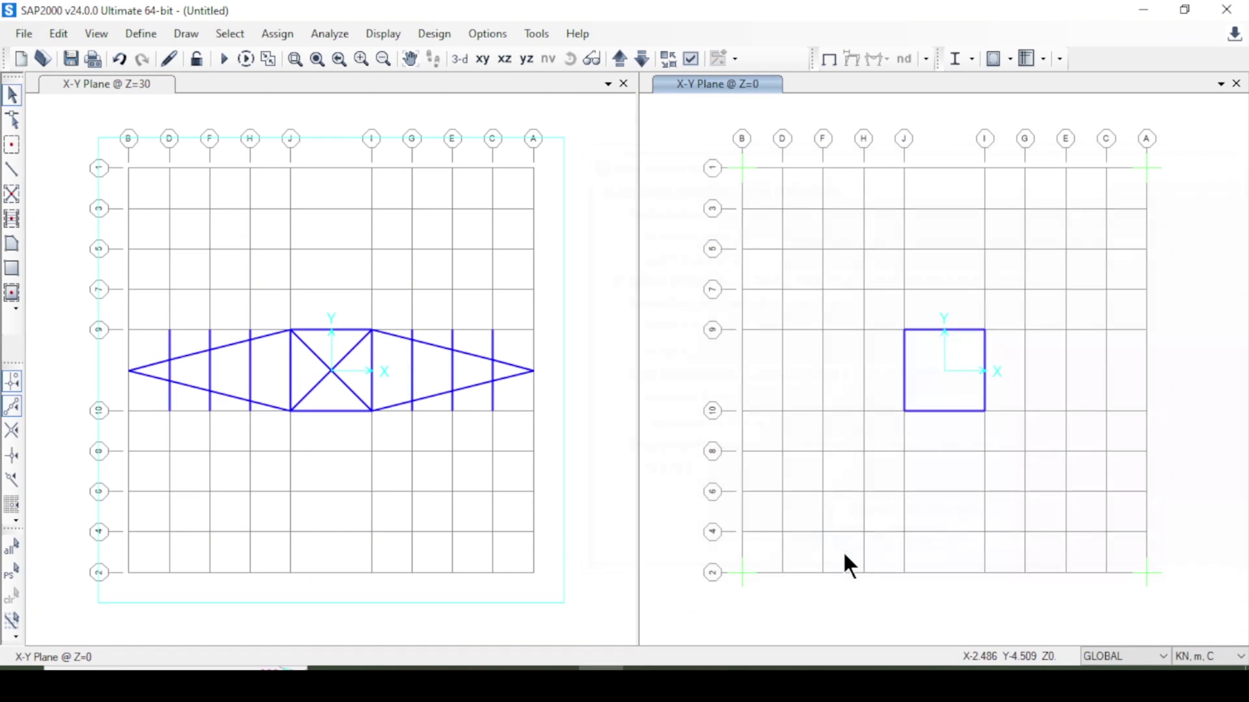
- Delete the frame stubs projecting beyond the sloping chords on grid lines C, E, D, F and H
{"action": "left_click", "coordinate": [498, 393]}
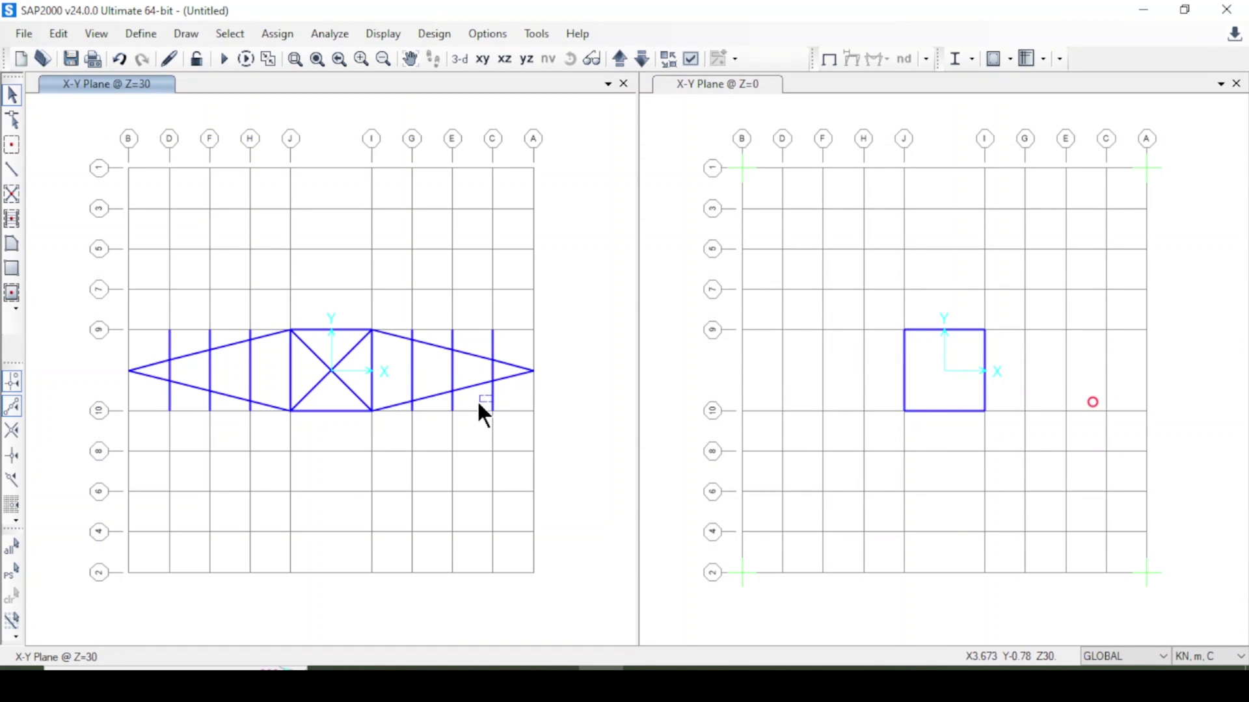
{"action": "left_click", "coordinate": [493, 399]}
{"action": "left_click", "coordinate": [445, 404]}
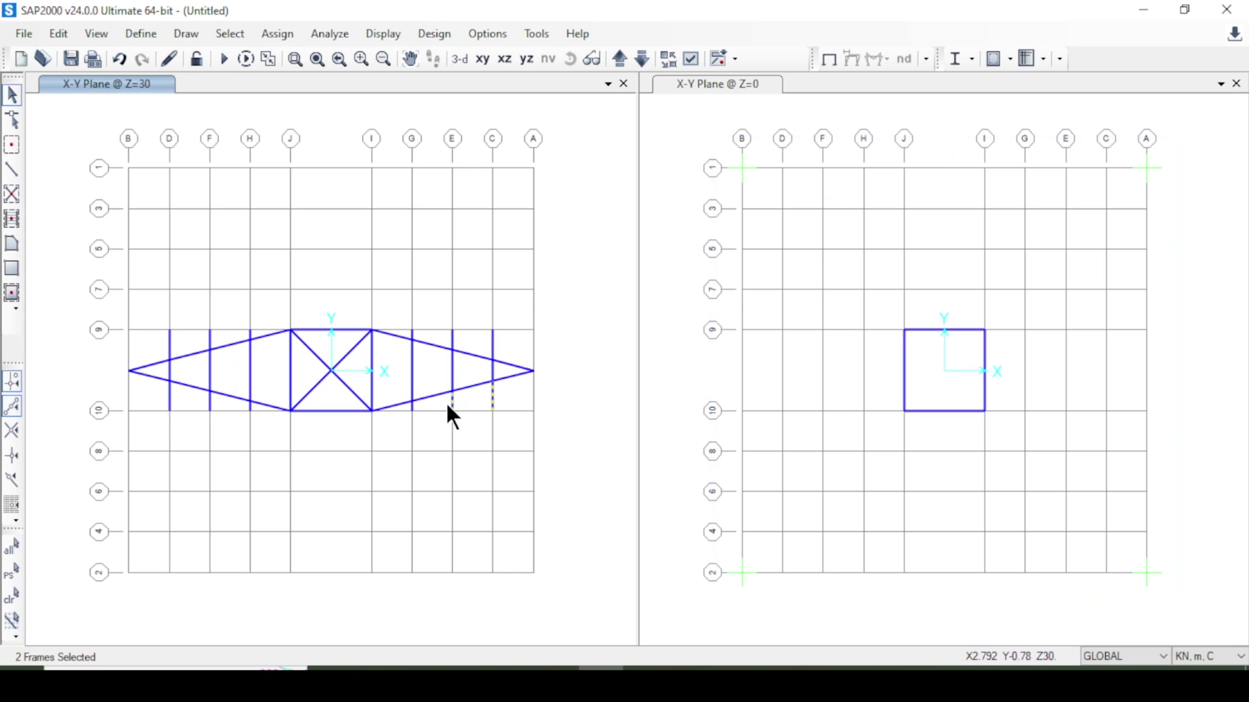
{"action": "left_click_drag", "start_coordinate": [450, 327], "coordinate": [434, 312]}
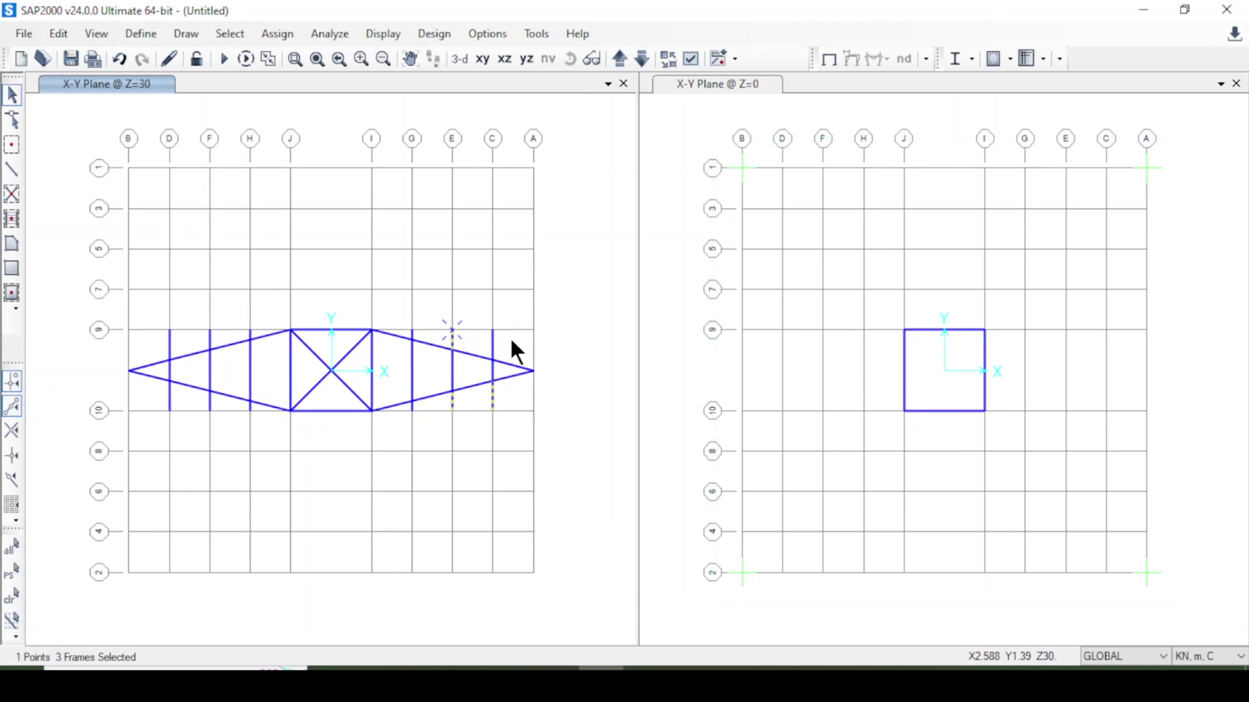
{"action": "left_click_drag", "start_coordinate": [506, 339], "coordinate": [492, 333]}
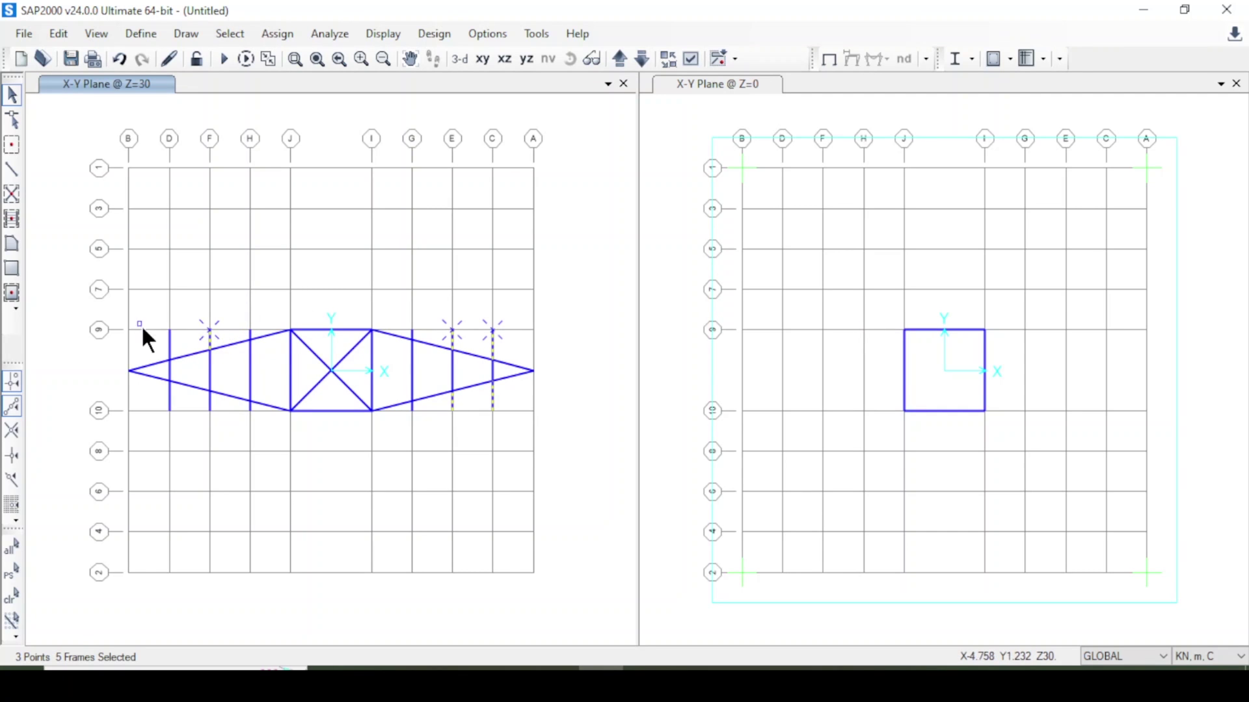
{"action": "left_click_drag", "start_coordinate": [183, 336], "coordinate": [187, 346]}
{"action": "left_click_drag", "start_coordinate": [242, 407], "coordinate": [242, 407]}
{"action": "left_click_drag", "start_coordinate": [246, 336], "coordinate": [245, 333]}
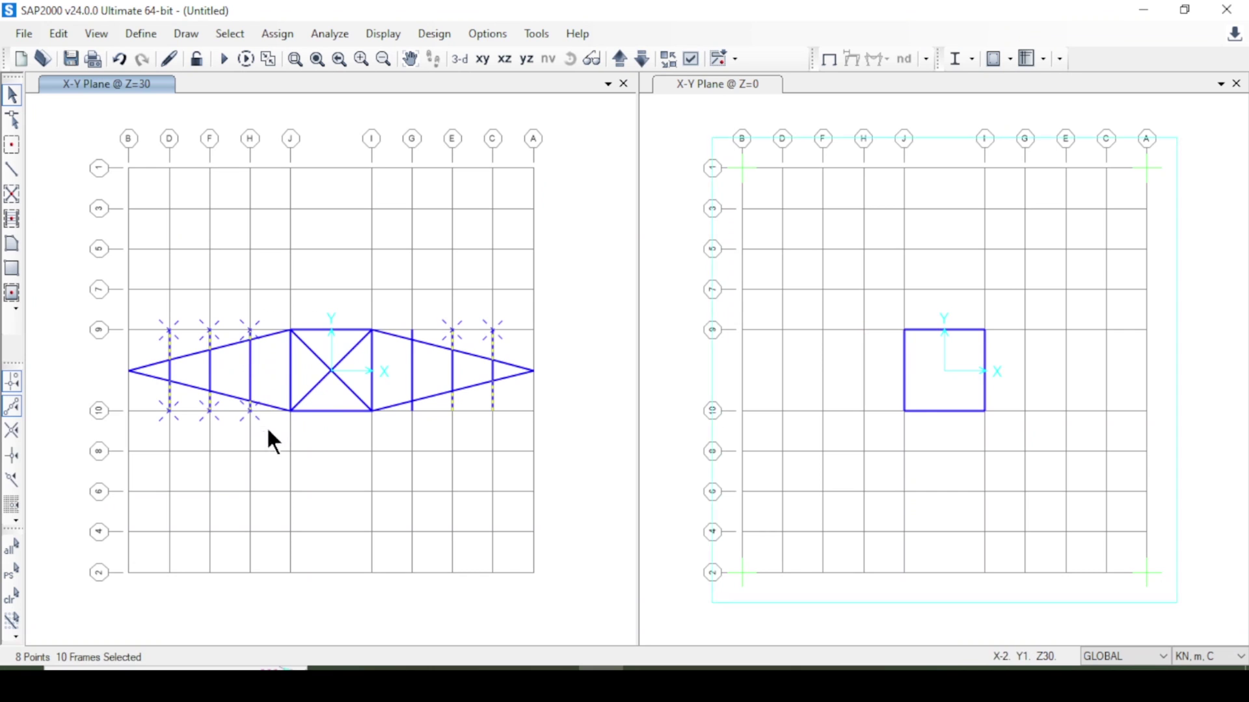
{"action": "key", "text": "Delete"}
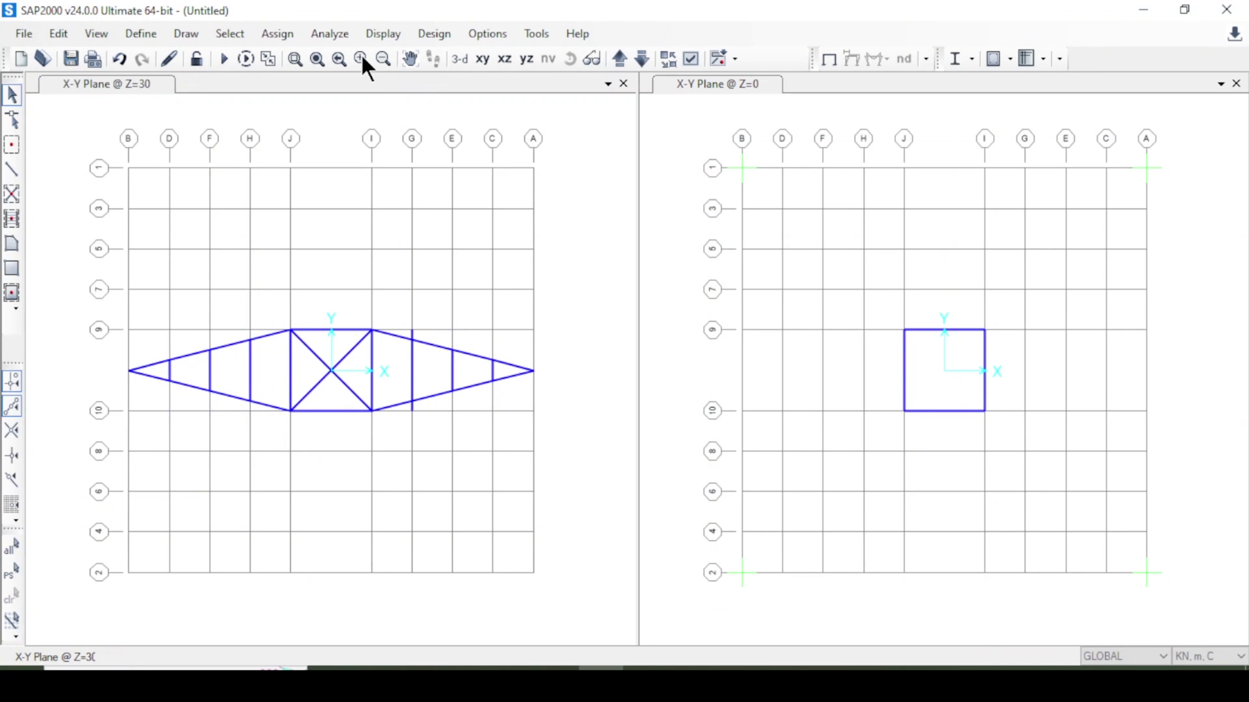
- Delete the two frame stubs projecting beyond the sloping chords on grid line G
{"action": "left_click", "coordinate": [361, 58]}
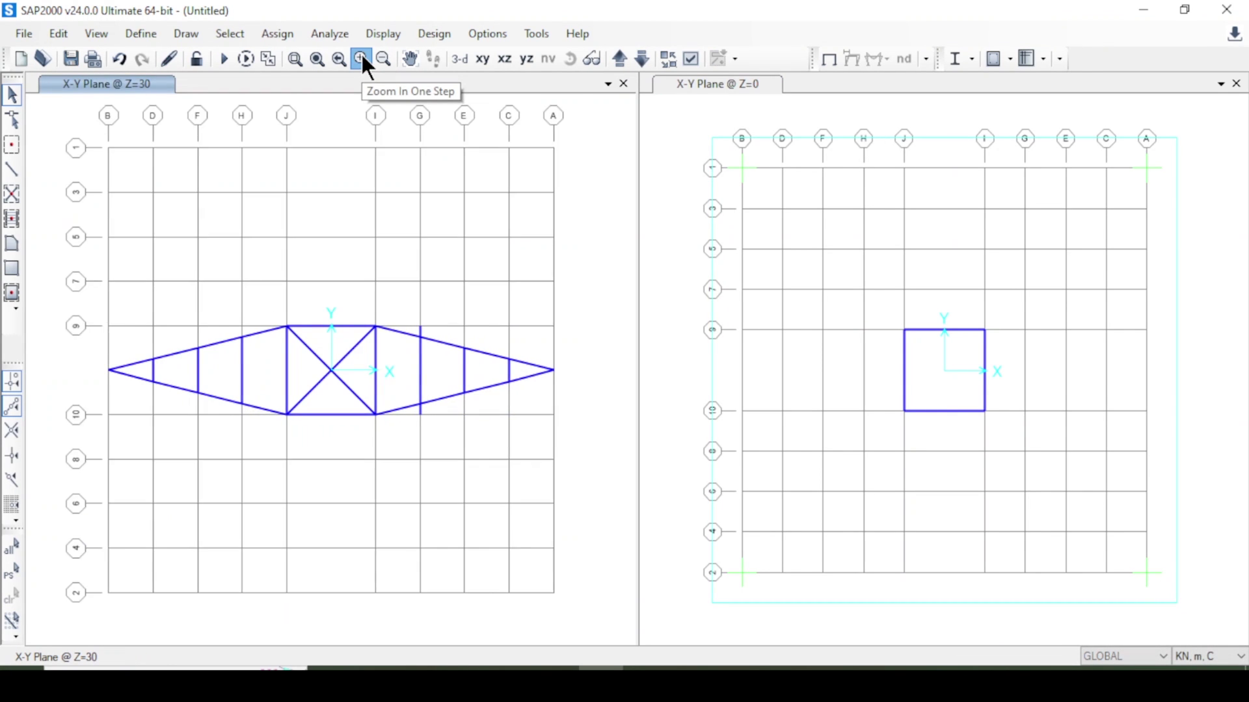
{"action": "left_click", "coordinate": [361, 59]}
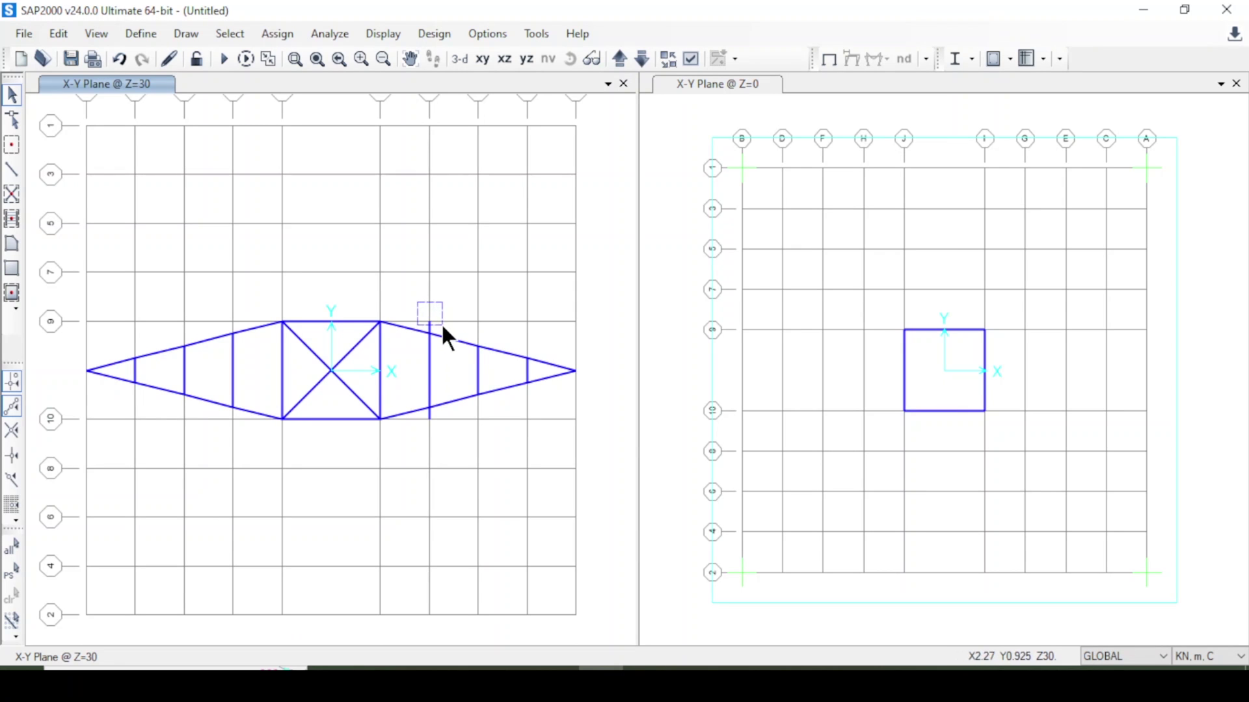
{"action": "left_click_drag", "start_coordinate": [443, 326], "coordinate": [407, 310]}
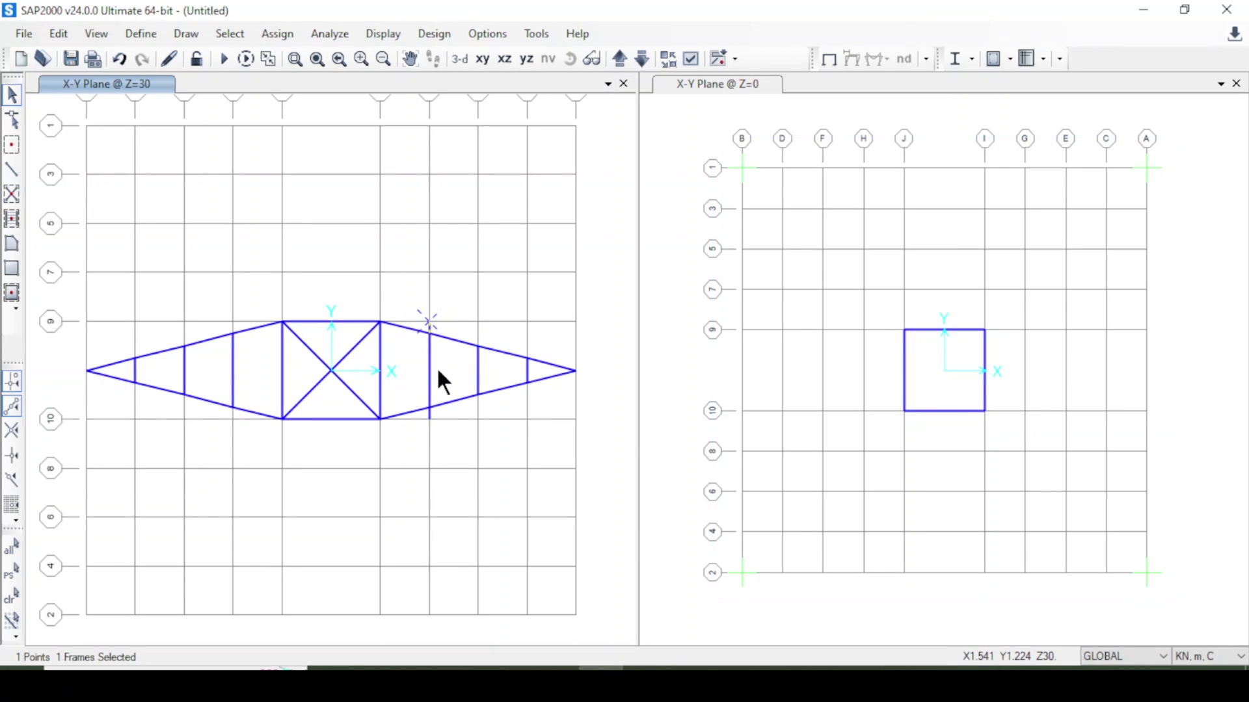
{"action": "left_click_drag", "start_coordinate": [450, 426], "coordinate": [419, 414]}
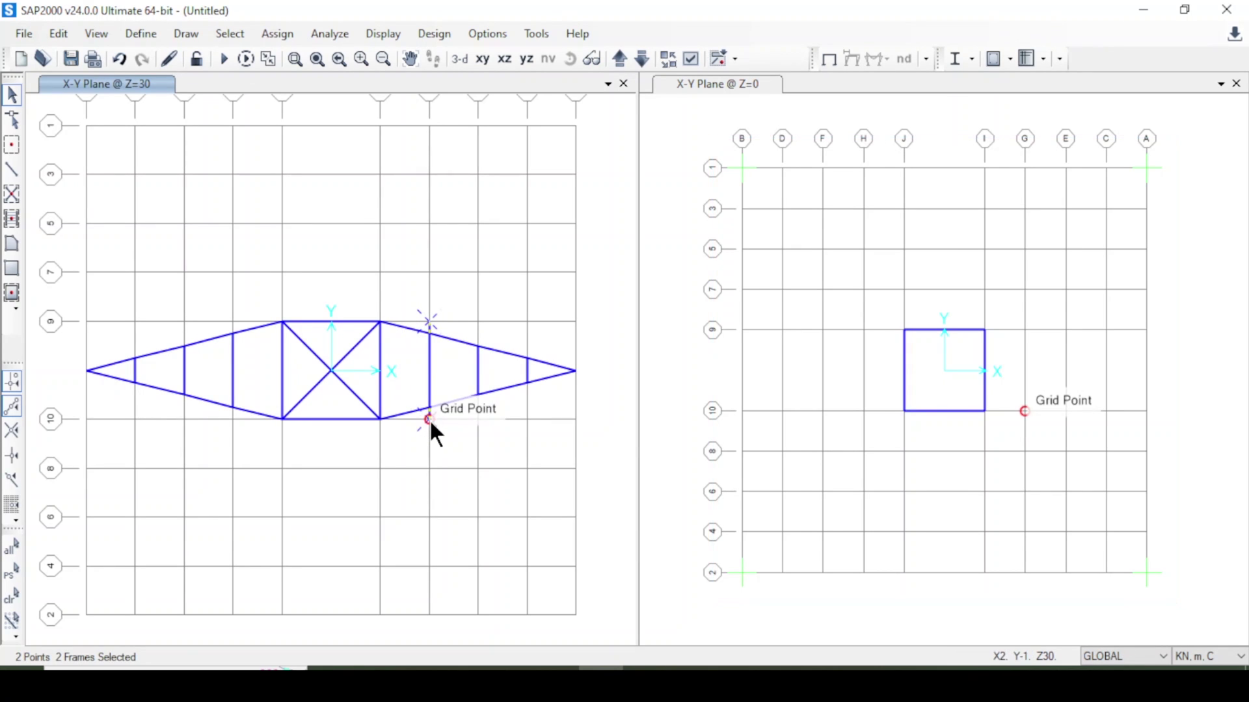
{"action": "key", "text": "Delete"}
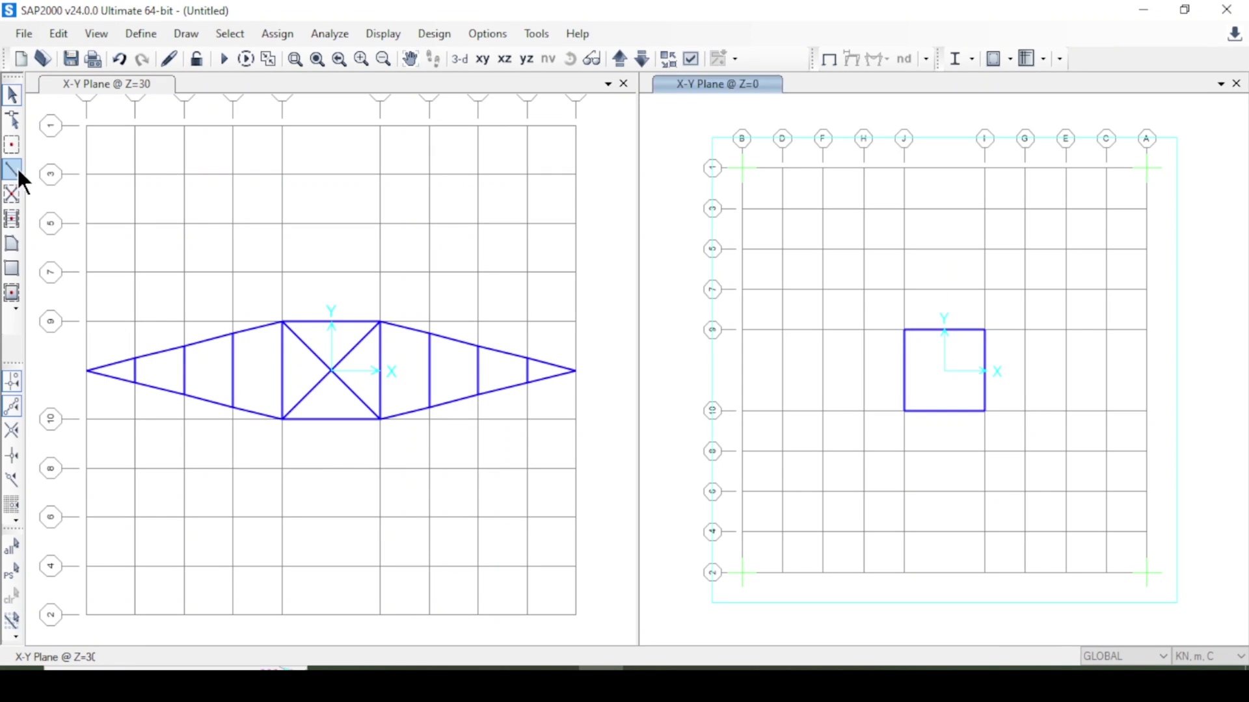
- Draw crossing L50X4 straight-frame diagonals between the chord joints of the cross-arm bay between grid lines D and F
{"action": "left_click", "coordinate": [10, 171]}
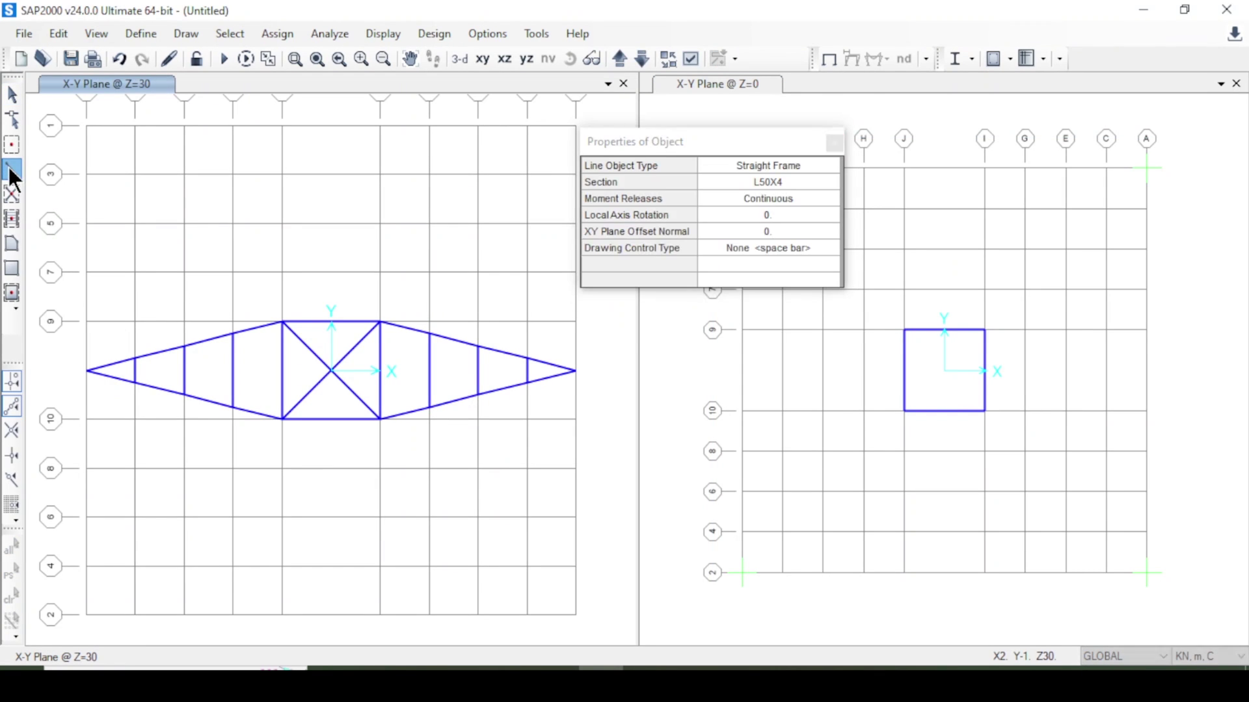
{"action": "left_click", "coordinate": [833, 142]}
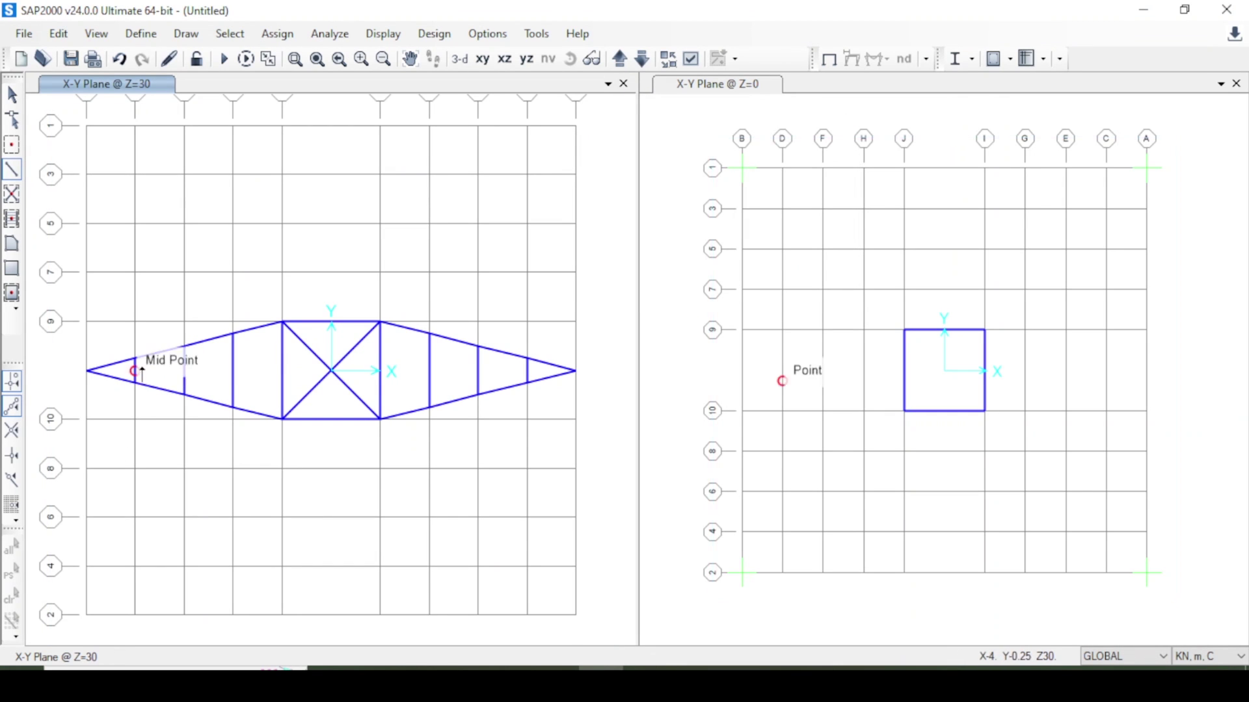
{"action": "left_click", "coordinate": [135, 358]}
{"action": "left_click", "coordinate": [184, 395]}
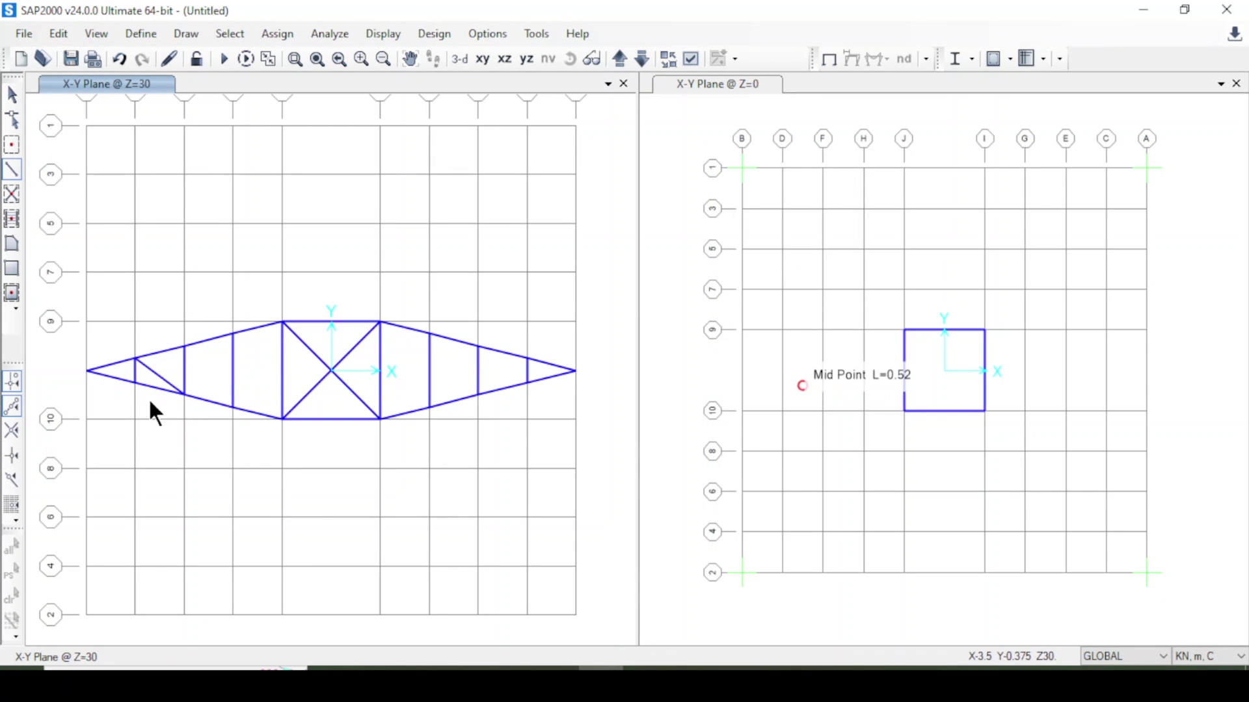
{"action": "key", "text": "ctrl+z"}
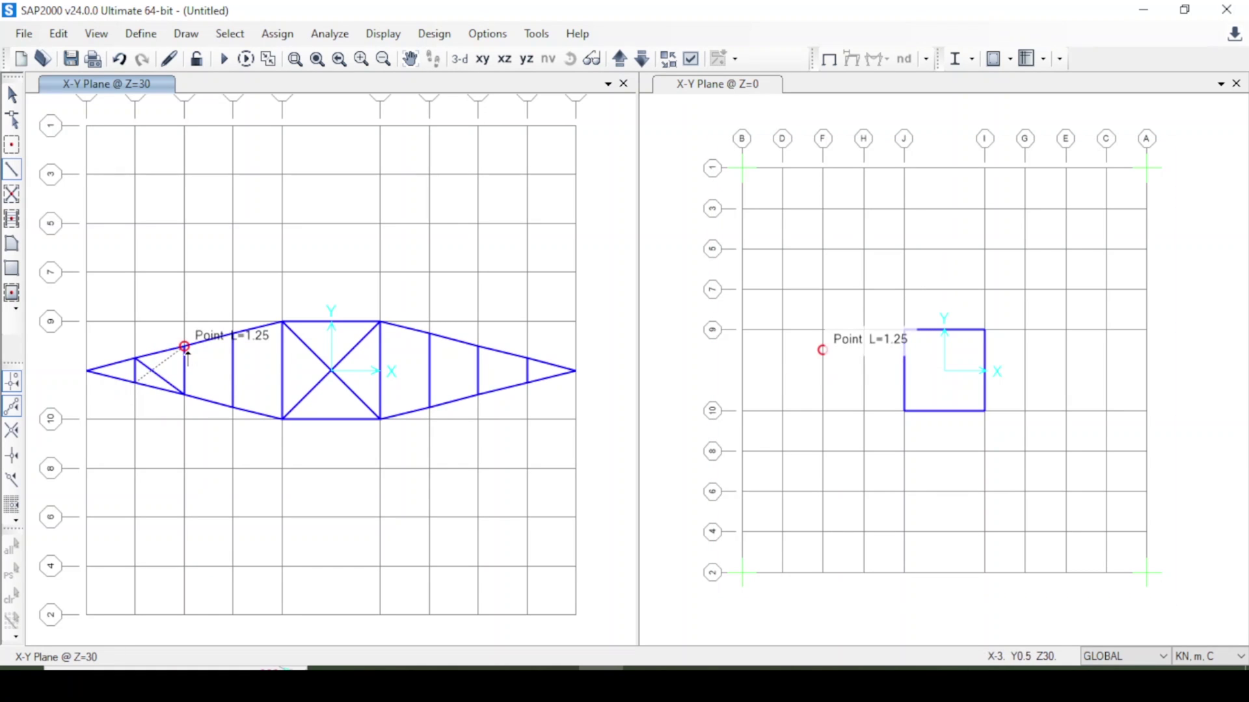
{"action": "left_click", "coordinate": [135, 358]}
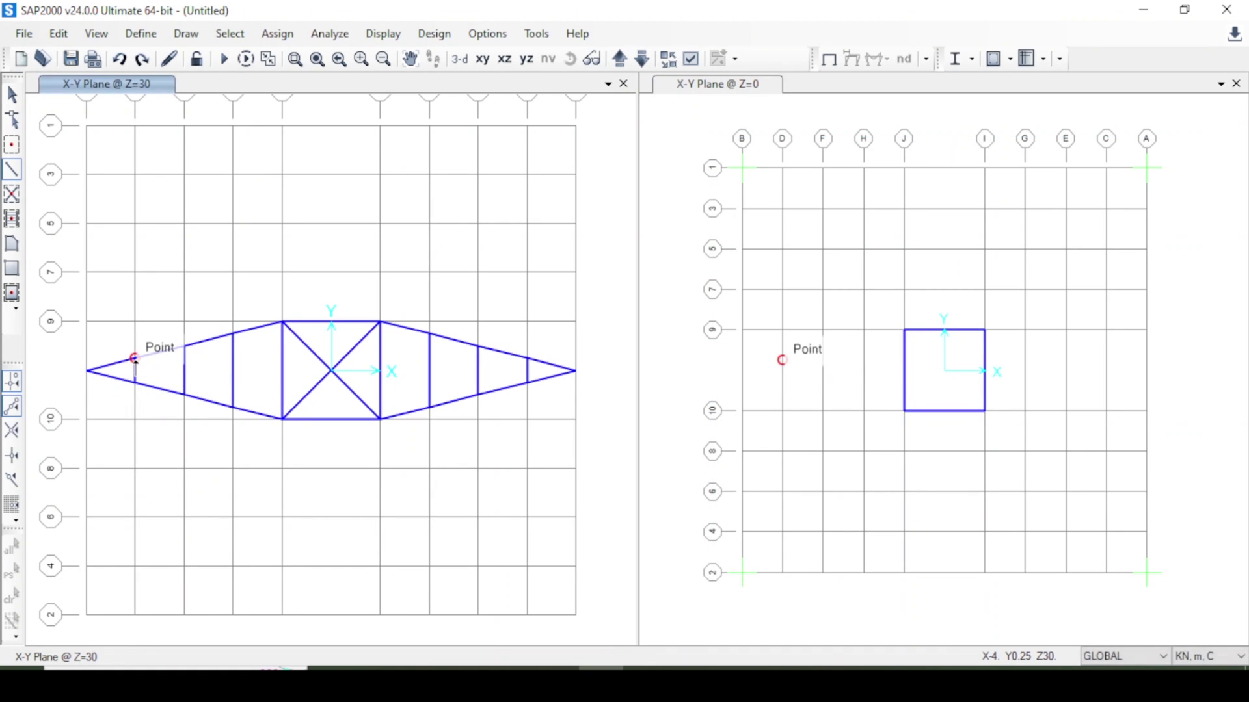
{"action": "left_click", "coordinate": [184, 394]}
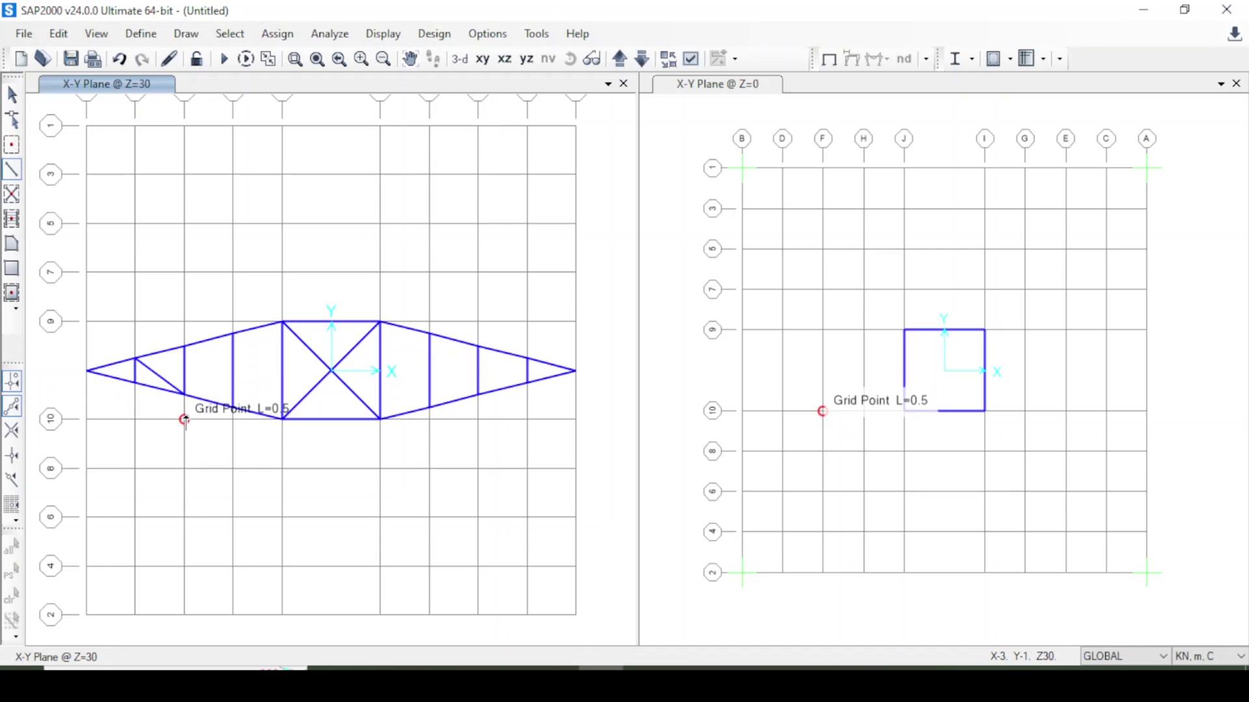
{"action": "left_click", "coordinate": [135, 382]}
- Brace the cross-arm bay between grid lines F and H with two crossing diagonal frames
{"action": "left_click", "coordinate": [184, 395]}
{"action": "left_click", "coordinate": [233, 334]}
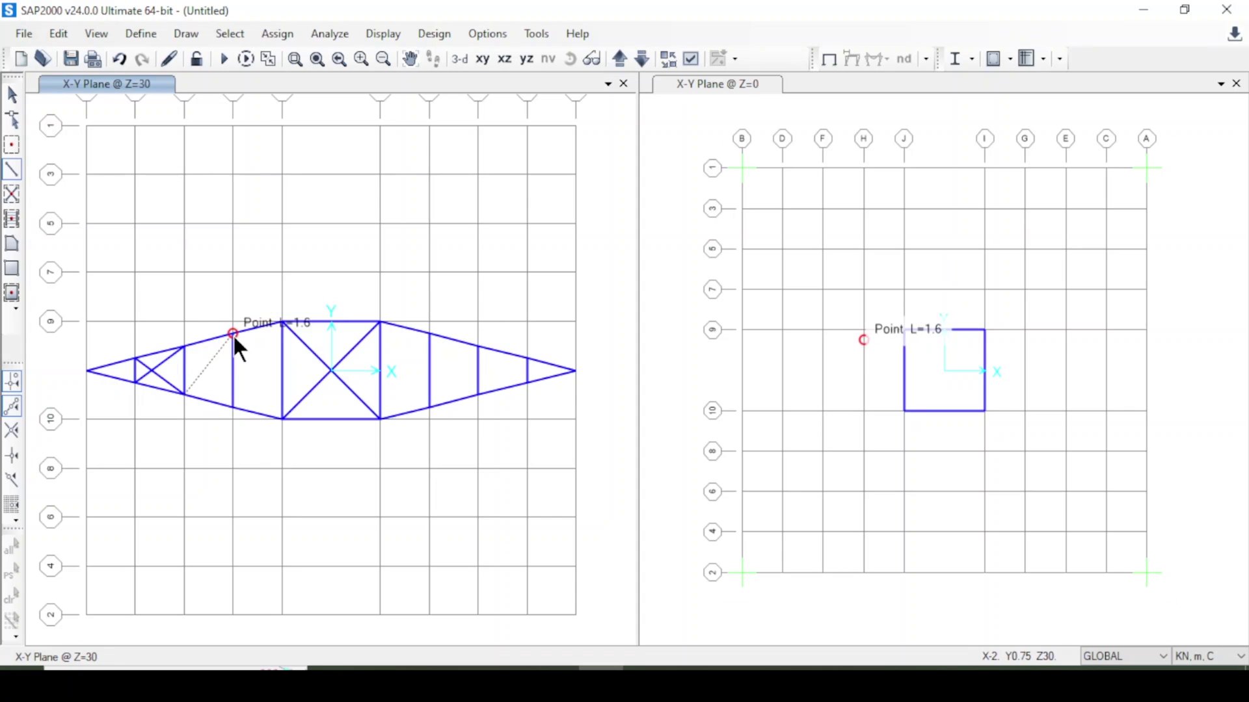
{"action": "left_click", "coordinate": [184, 347]}
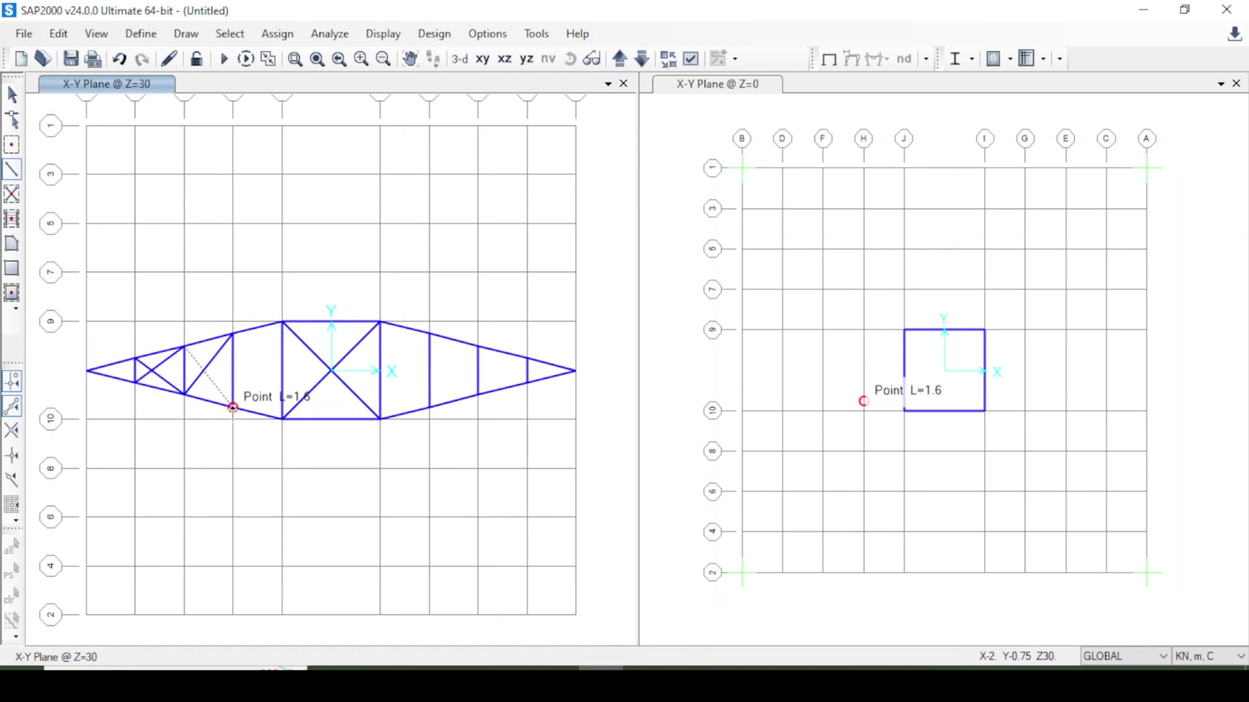
- Draw crossing diagonal frames in the cross-arm bays between grid lines I and G and between G and E
{"action": "left_click", "coordinate": [381, 322]}
{"action": "double_click", "coordinate": [429, 407]}
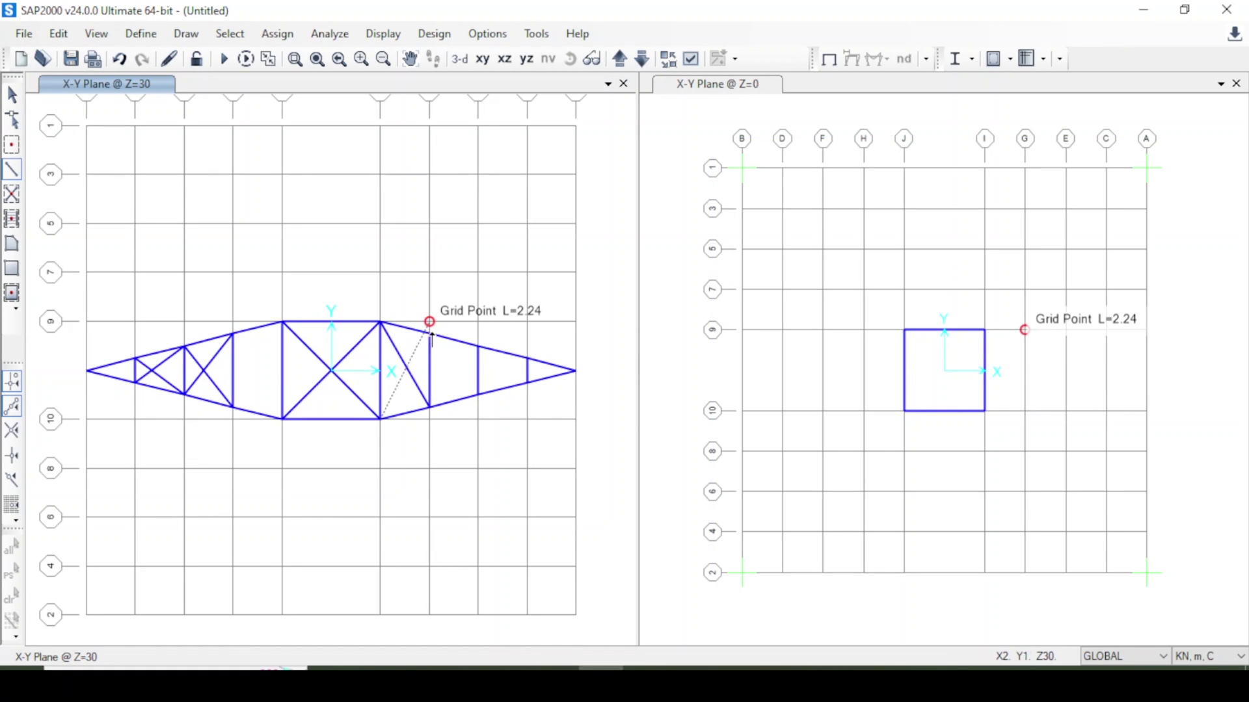
{"action": "left_click", "coordinate": [12, 169]}
{"action": "left_click", "coordinate": [381, 420]}
{"action": "left_click", "coordinate": [430, 335]}
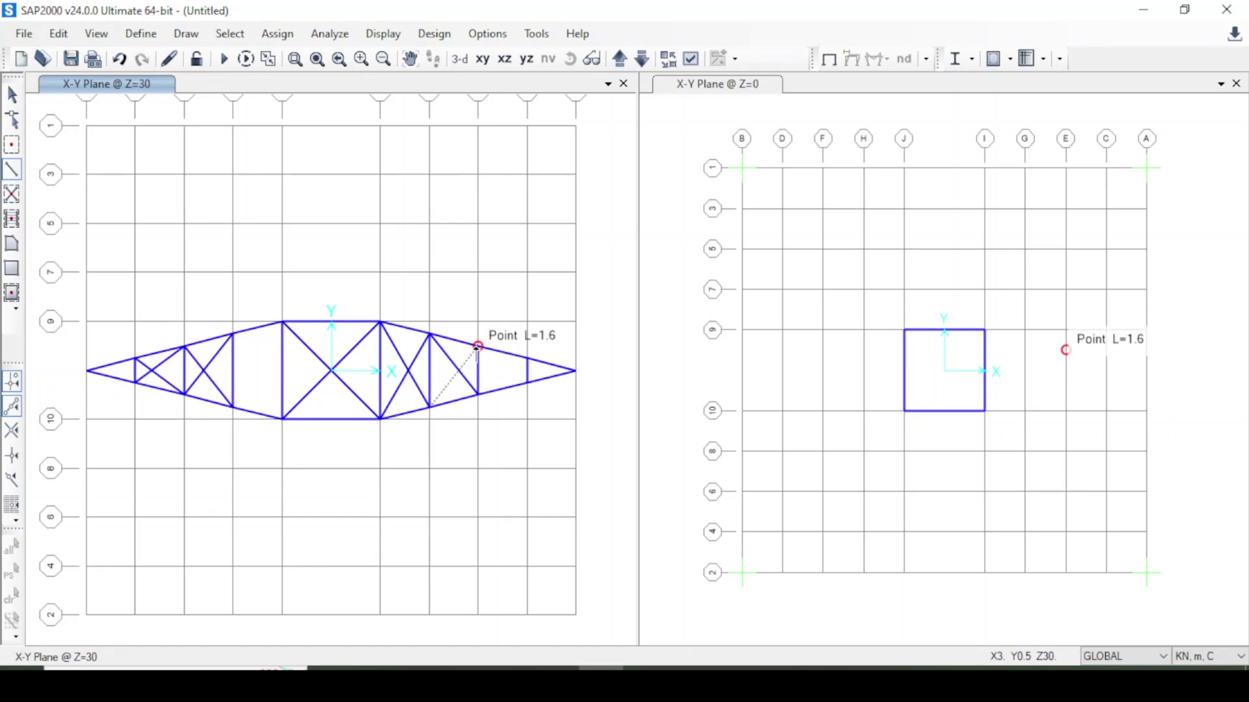
{"action": "left_click", "coordinate": [478, 347]}
- Brace the cross-arm bay between grid lines E and C with two crossing diagonal frames
{"action": "left_click", "coordinate": [483, 396]}
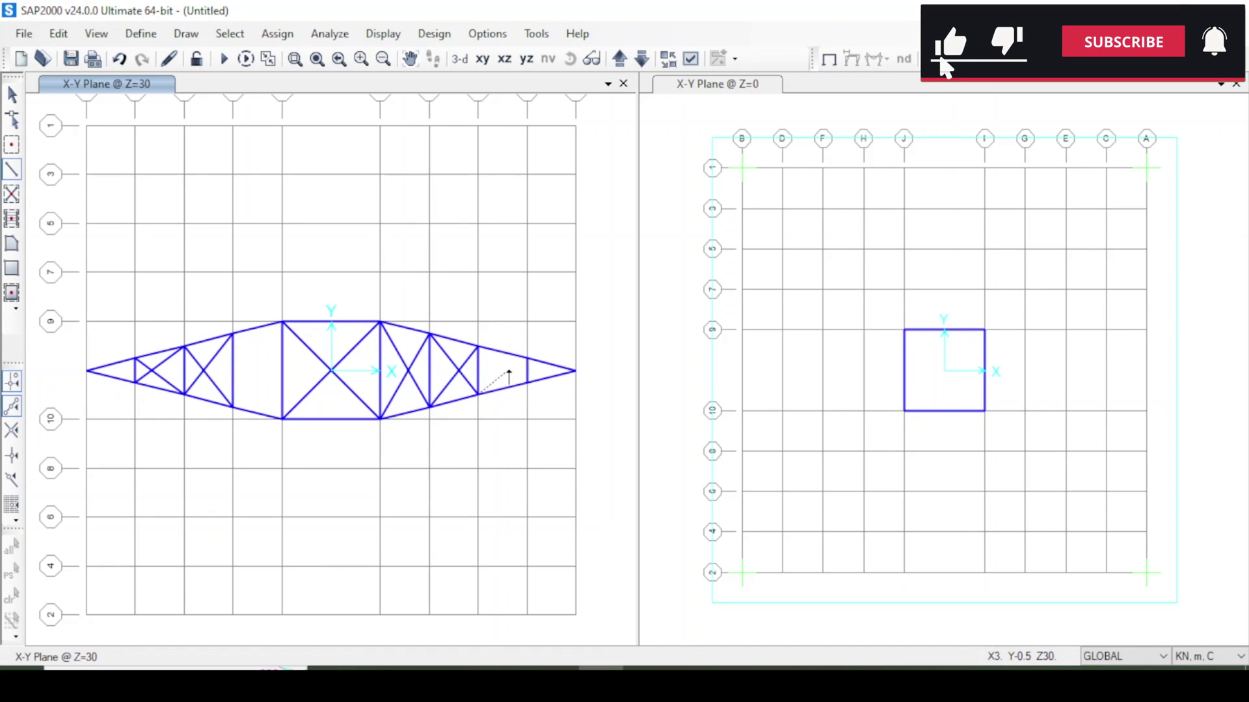
{"action": "left_click", "coordinate": [528, 360]}
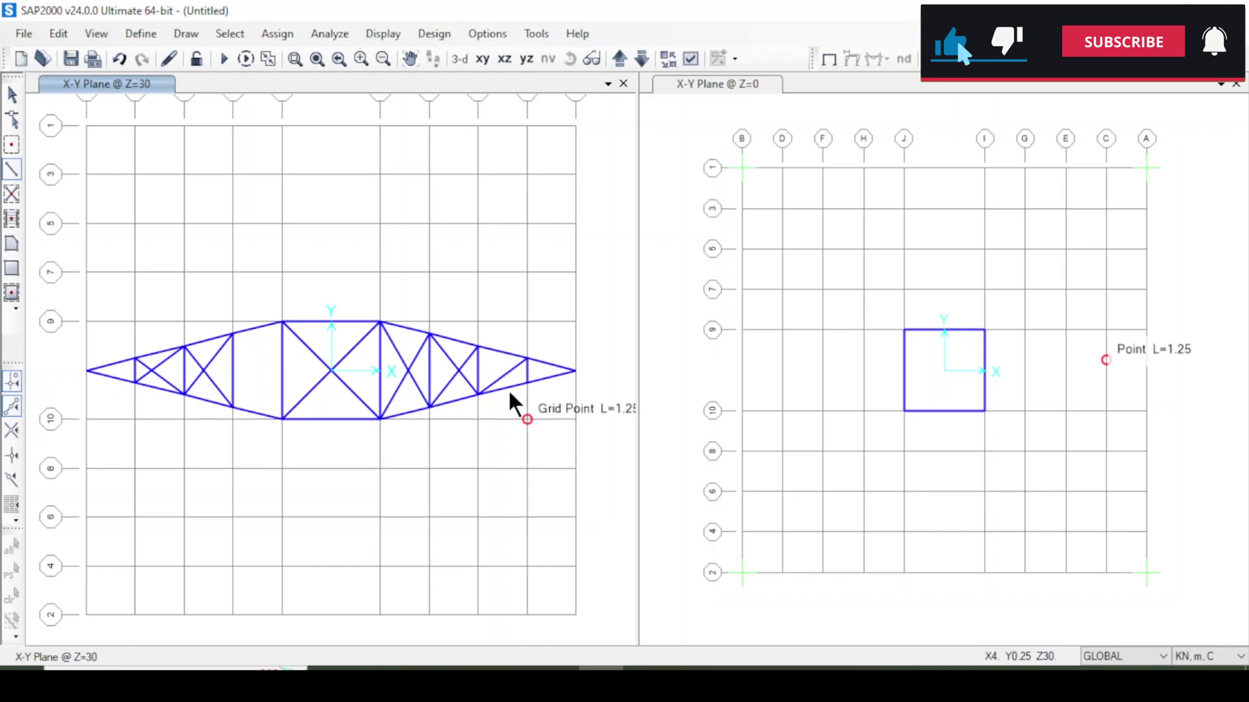
{"action": "left_click", "coordinate": [479, 348]}
{"action": "double_click", "coordinate": [527, 382]}
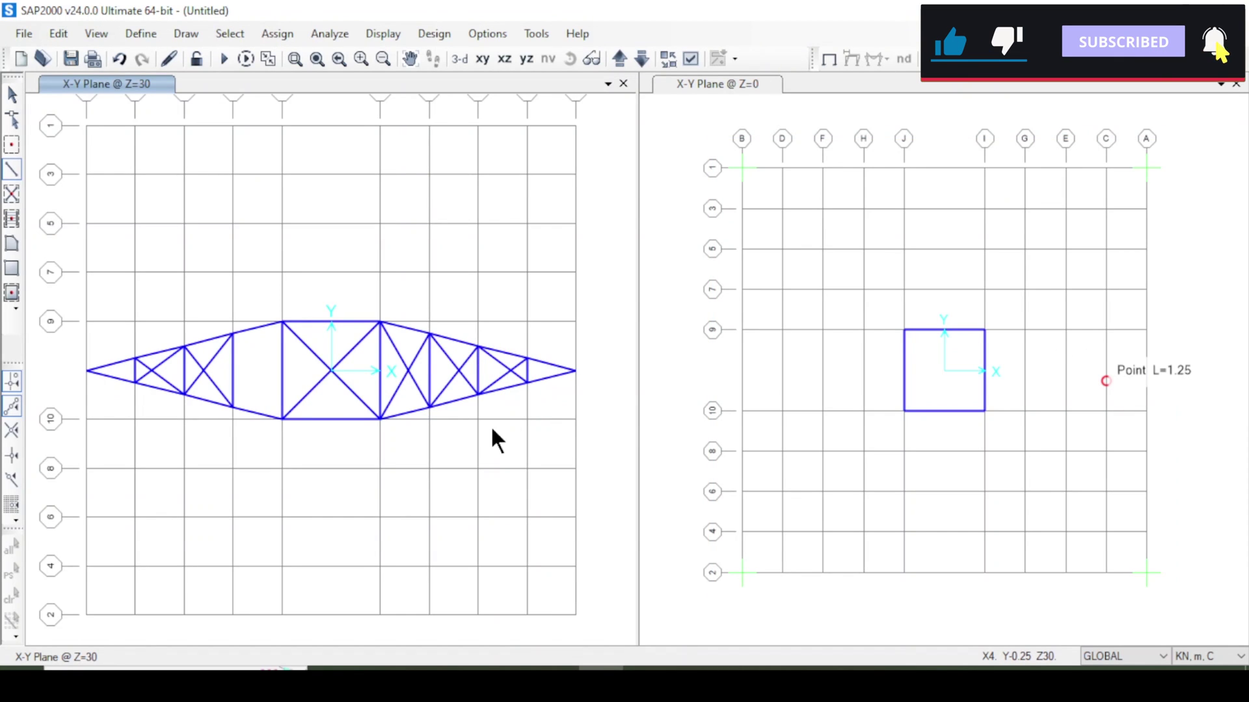
- Draw two crossing diagonals in the bay between grid lines H and J and leave frame drawing
{"action": "left_click", "coordinate": [233, 408]}
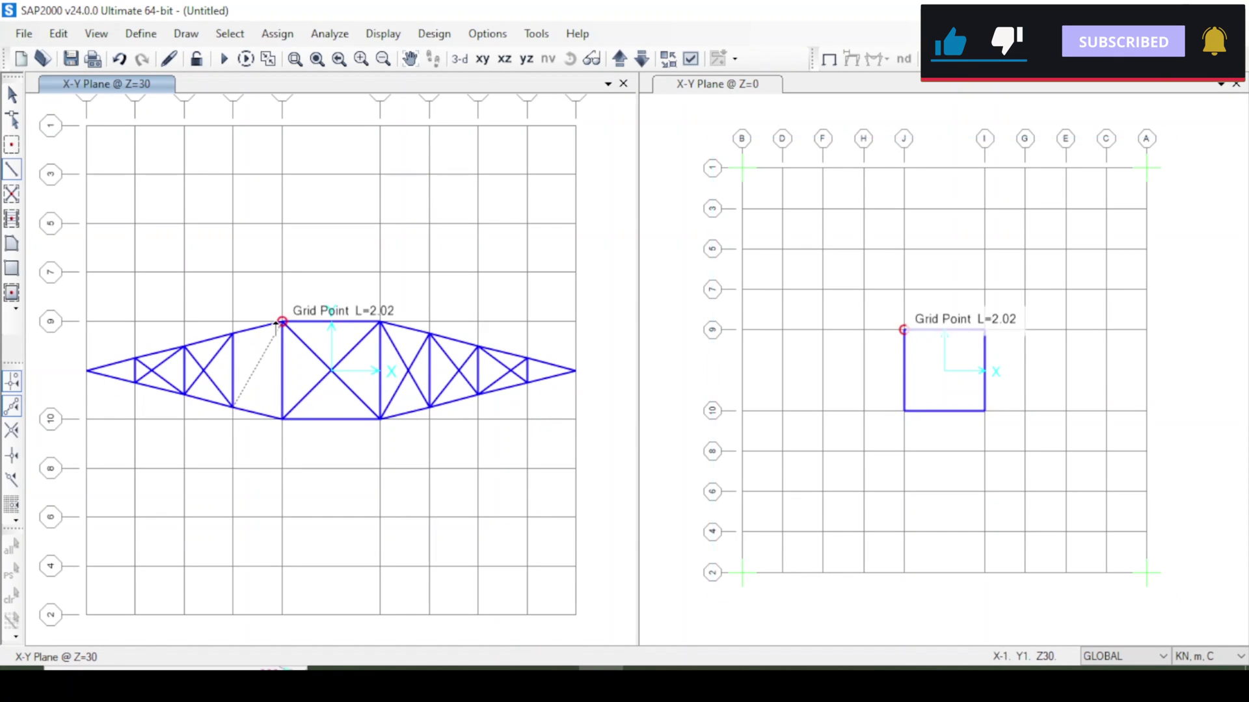
{"action": "double_click", "coordinate": [281, 321]}
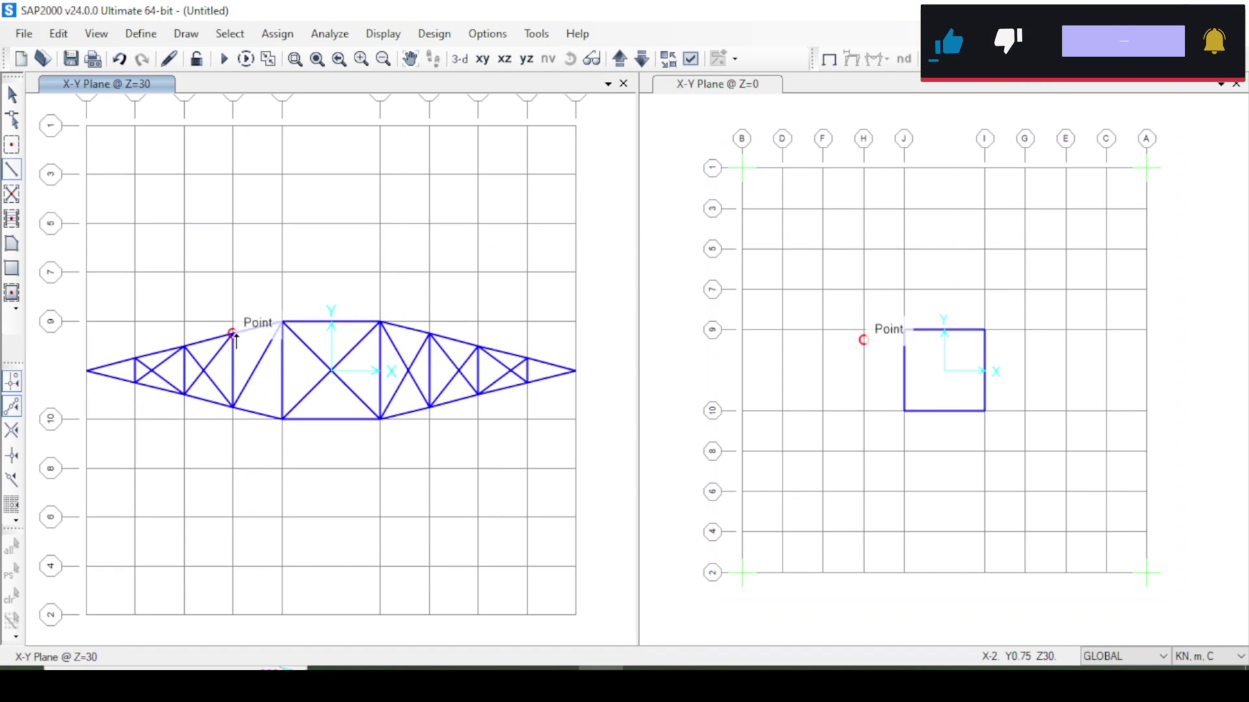
{"action": "left_click", "coordinate": [232, 335]}
{"action": "double_click", "coordinate": [281, 420]}
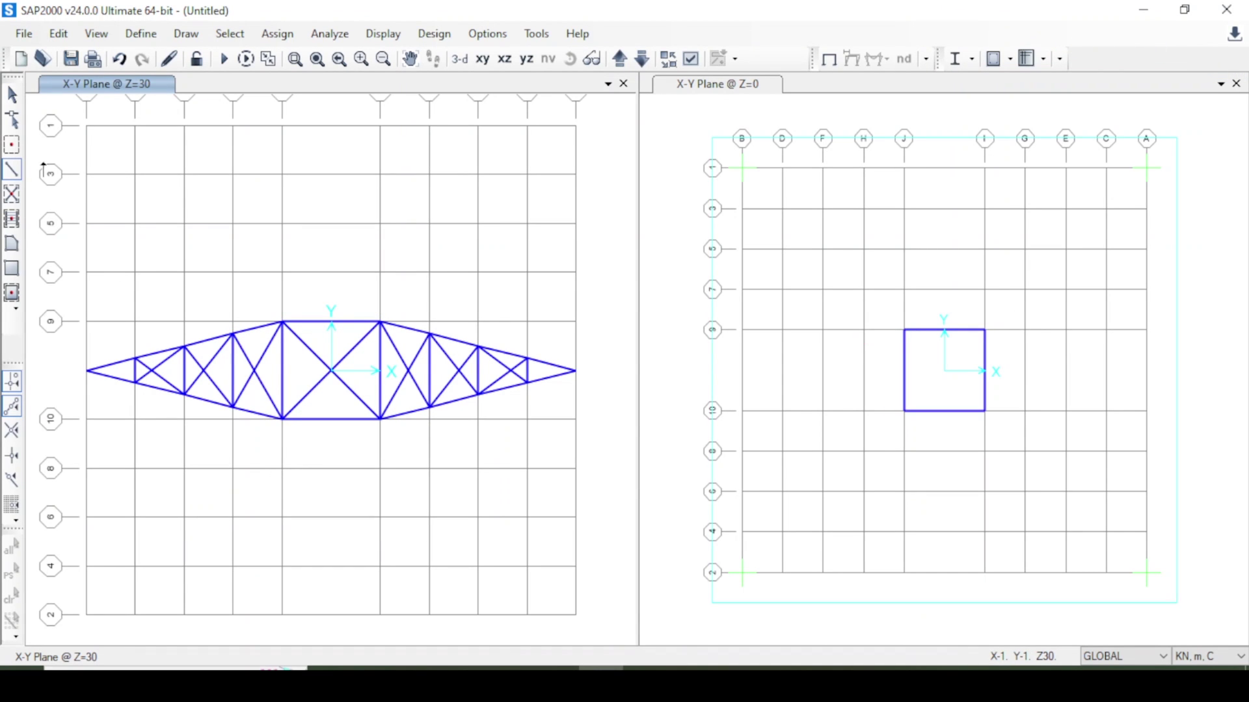
{"action": "left_click", "coordinate": [11, 95]}
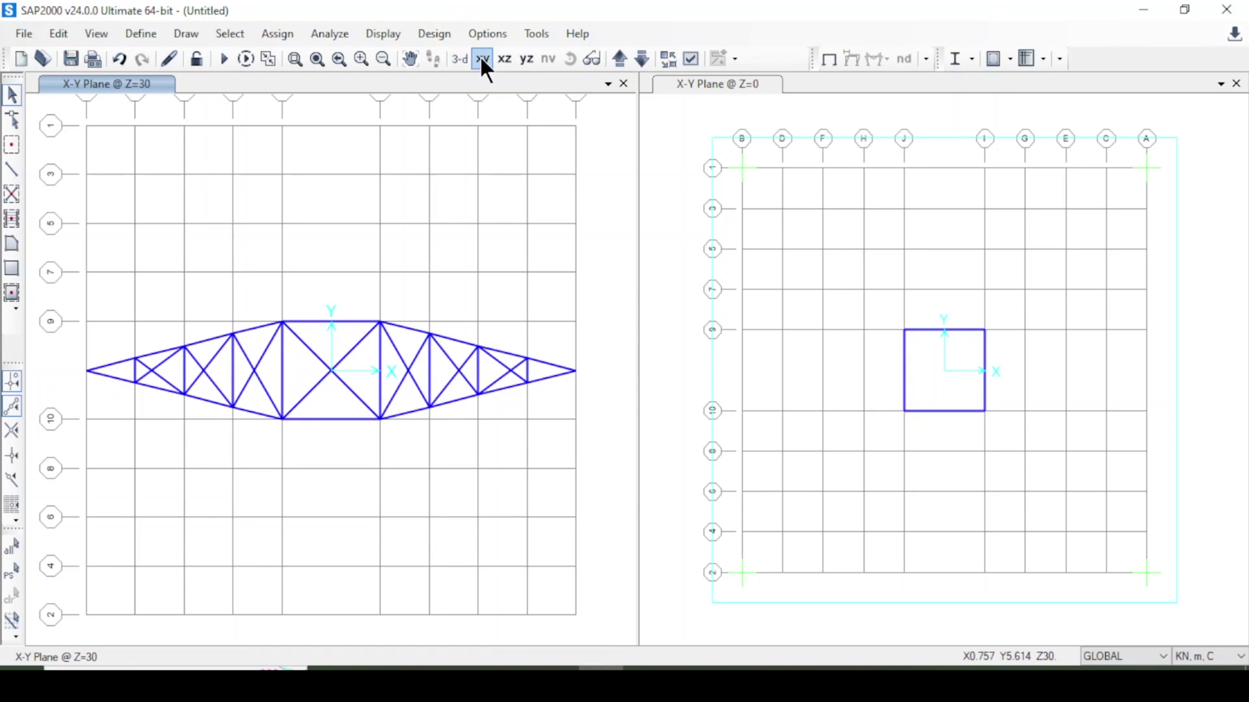
- Show the tower in 3D, rotated and enlarged to view both braced cross-arms from above
{"action": "left_click", "coordinate": [459, 58]}
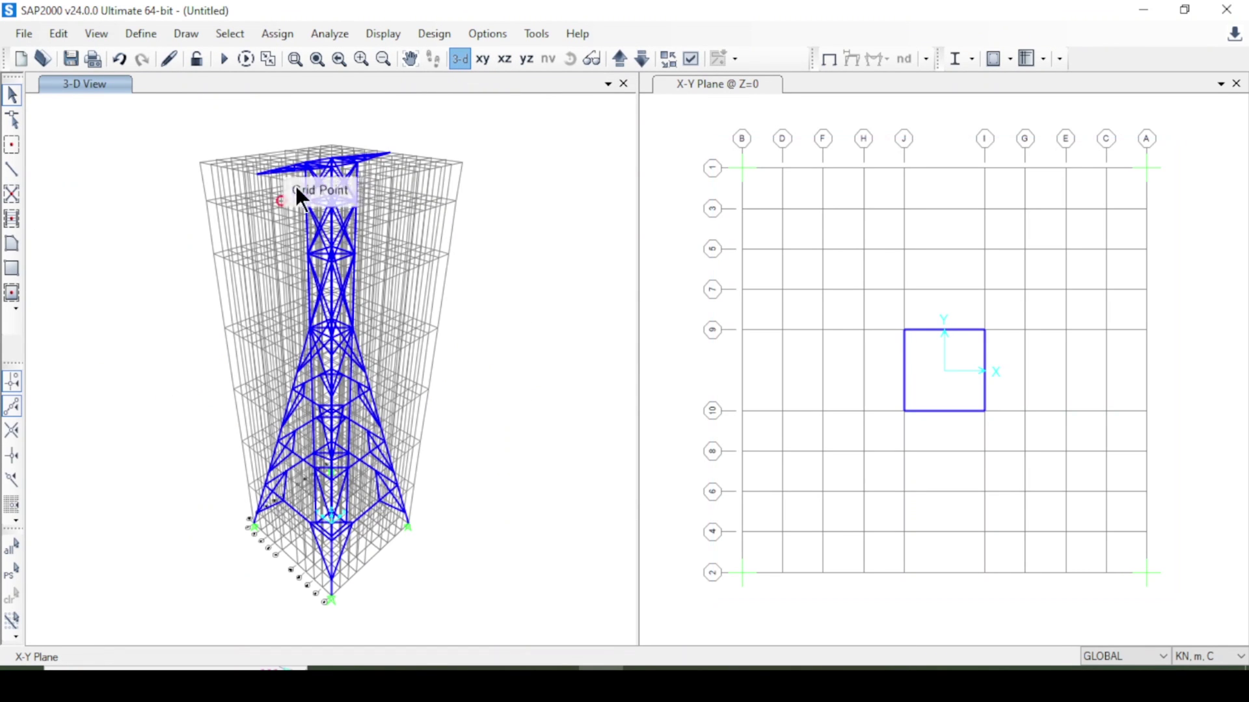
{"action": "left_click", "coordinate": [569, 58]}
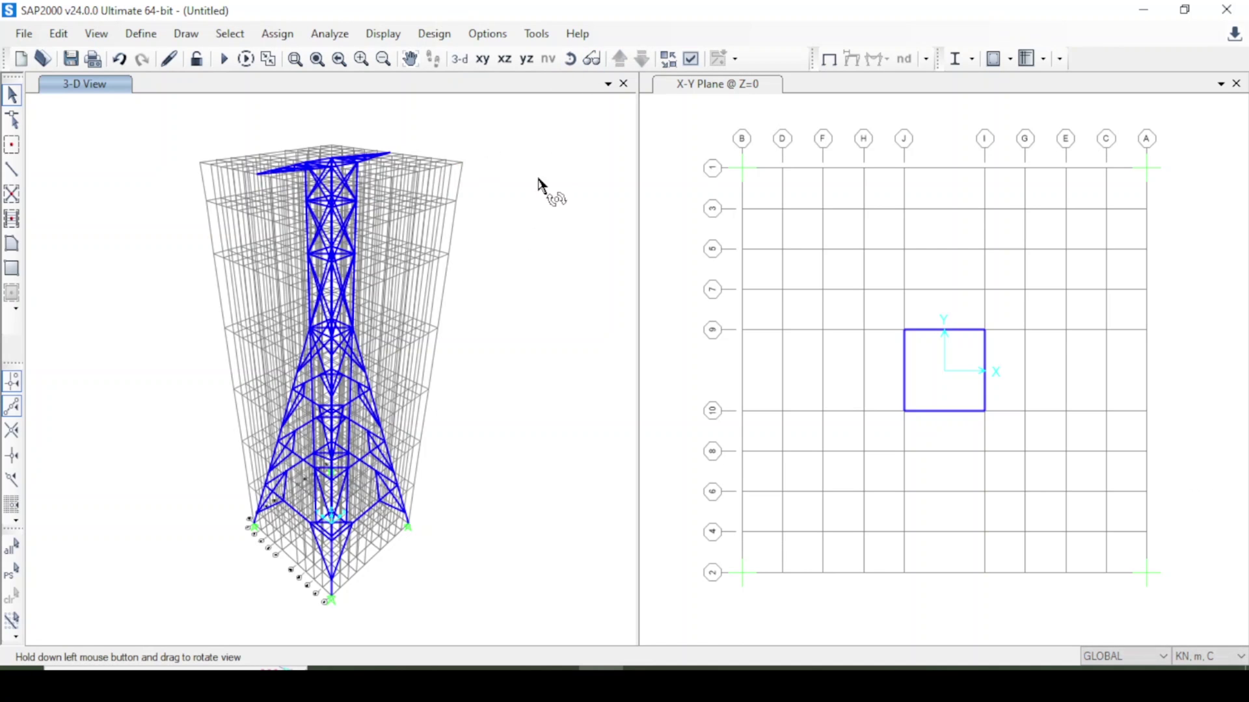
{"action": "left_click_drag", "start_coordinate": [538, 186], "coordinate": [514, 280]}
{"action": "left_click", "coordinate": [225, 274]}
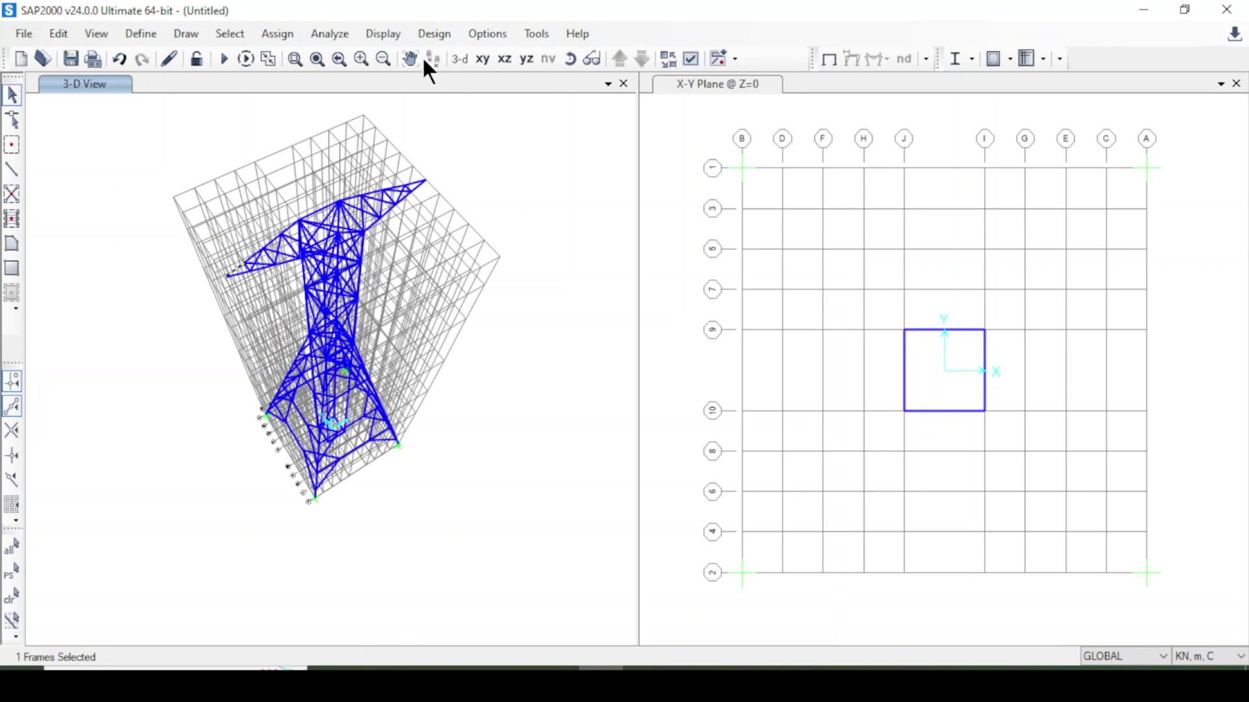
{"action": "left_click", "coordinate": [363, 57]}
{"action": "left_click", "coordinate": [362, 55]}
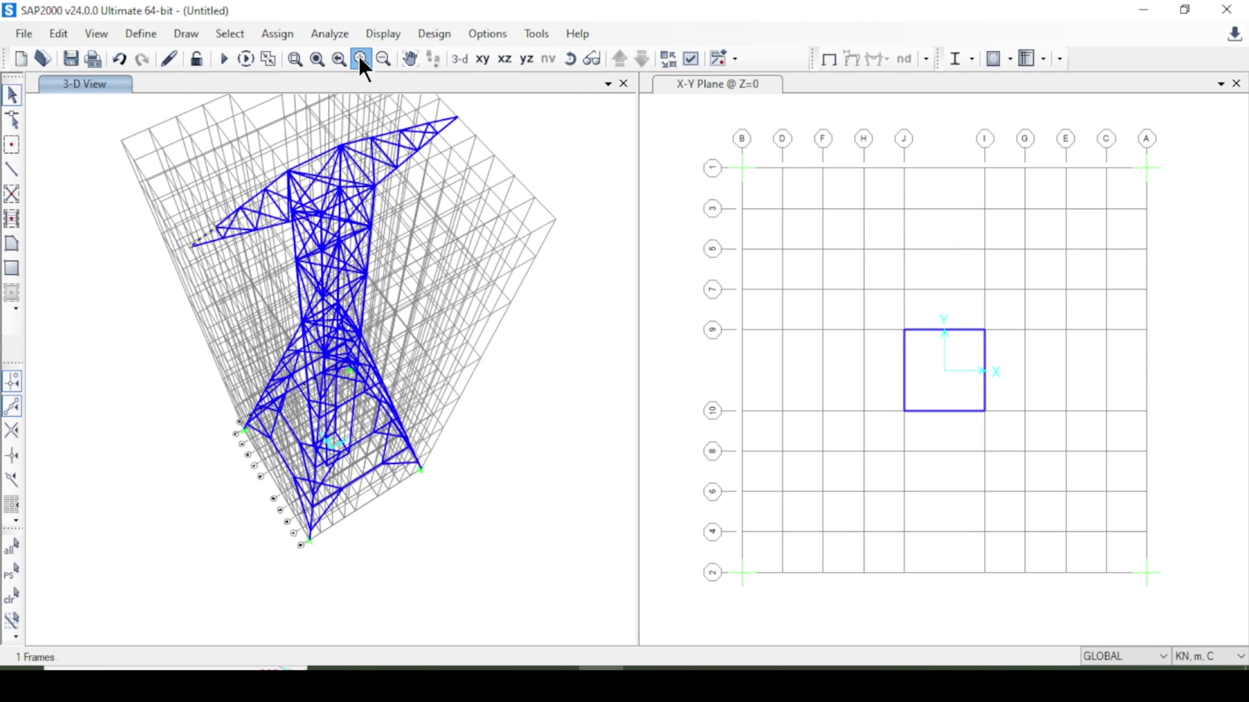
{"action": "left_click", "coordinate": [359, 55]}
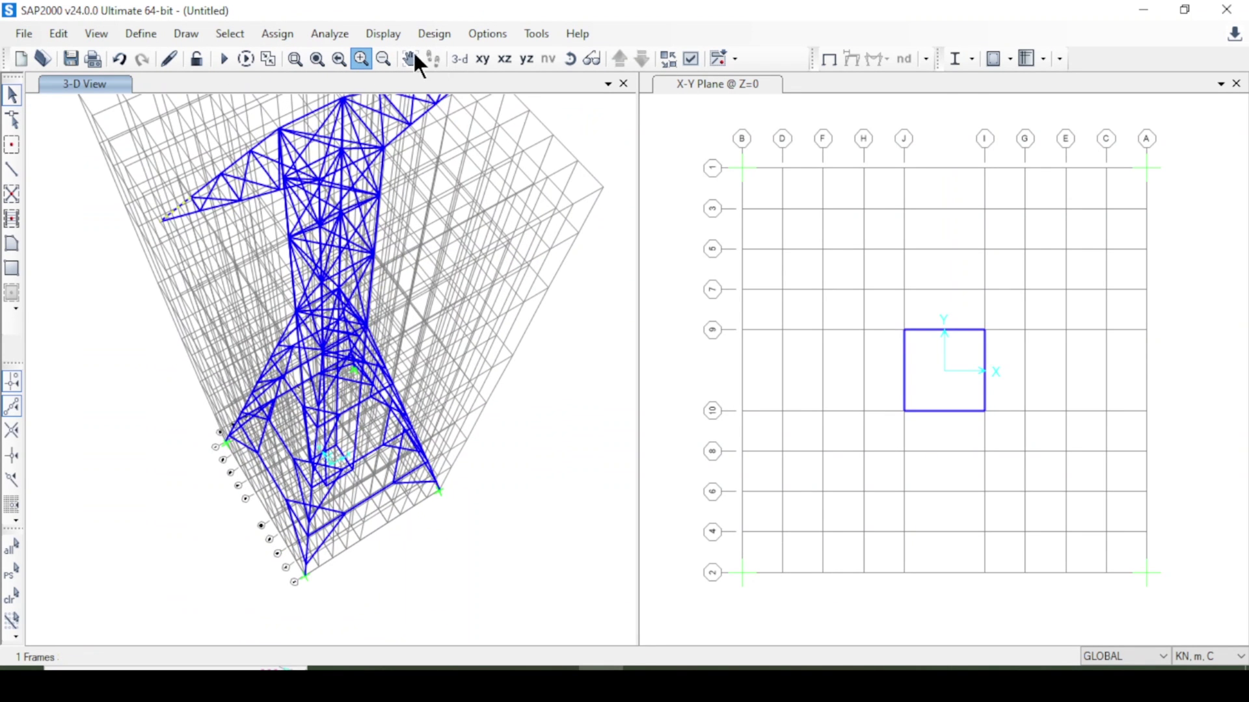
{"action": "left_click", "coordinate": [411, 57]}
{"action": "left_click_drag", "start_coordinate": [454, 204], "coordinate": [468, 345]}
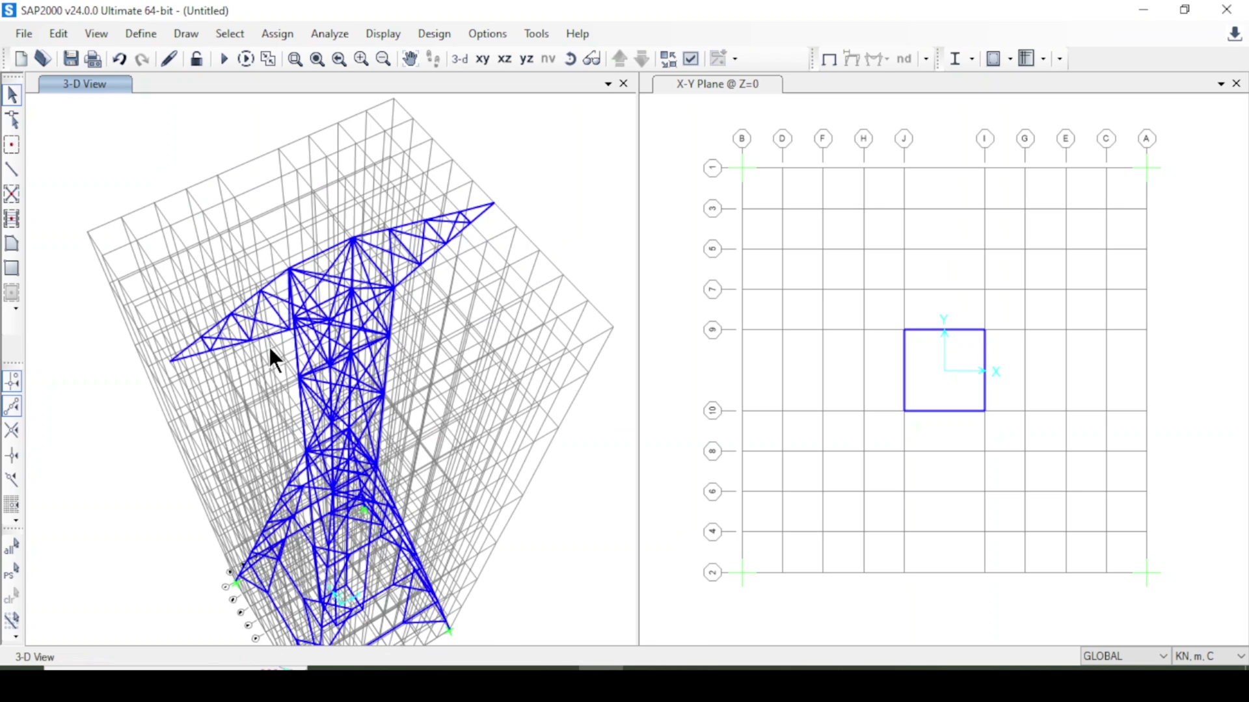
- Extrude the two cross-arm tip joints downward into L50X4 lines with increments dx 0, dy 0 and dz -1
{"action": "left_click", "coordinate": [170, 361]}
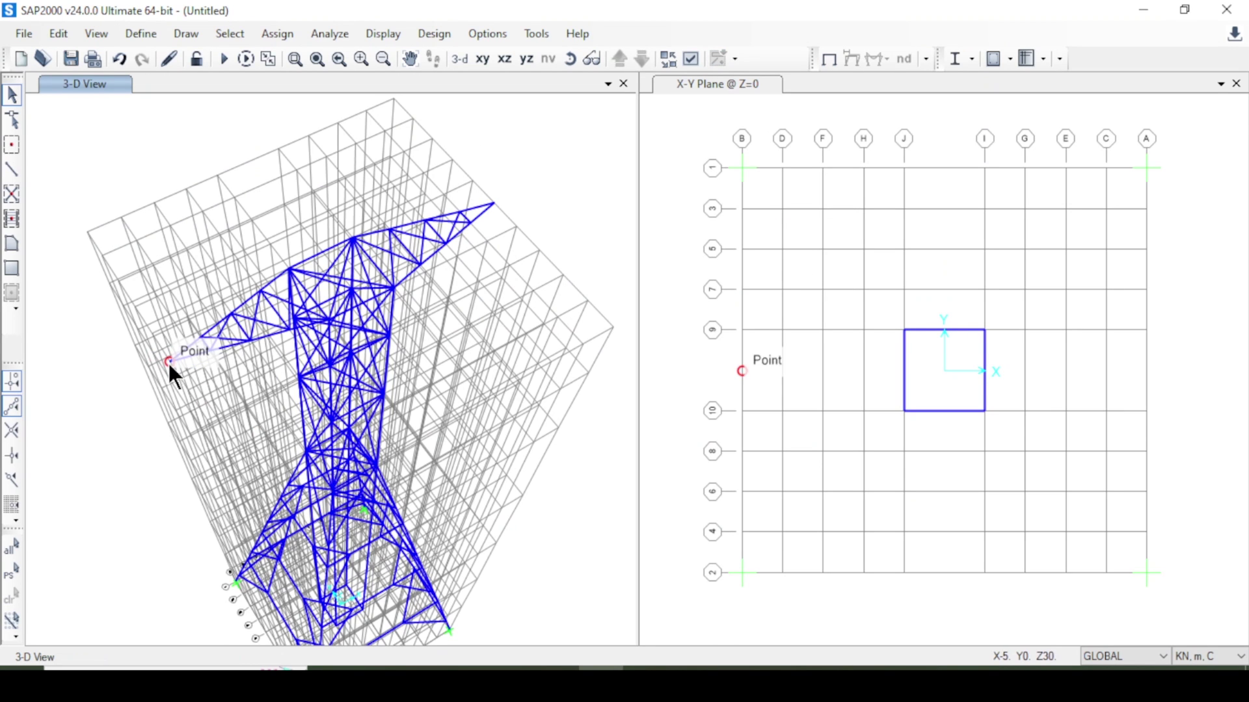
{"action": "left_click", "coordinate": [492, 203]}
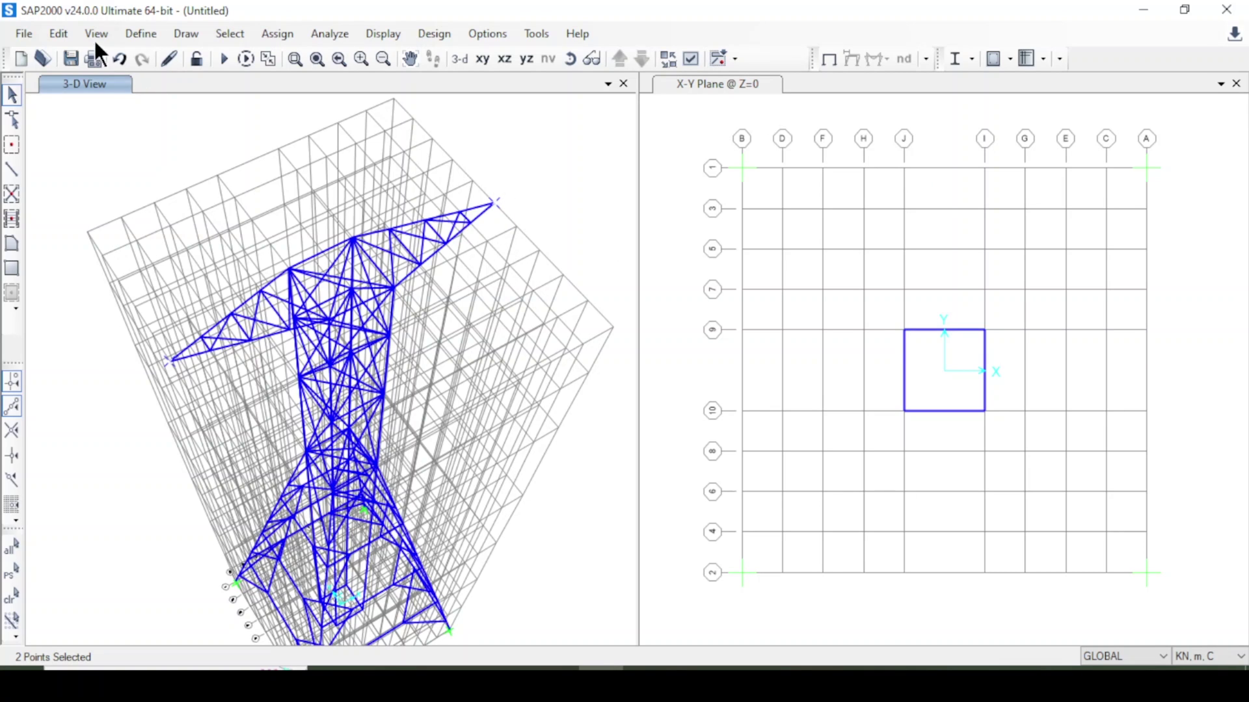
{"action": "left_click", "coordinate": [60, 34]}
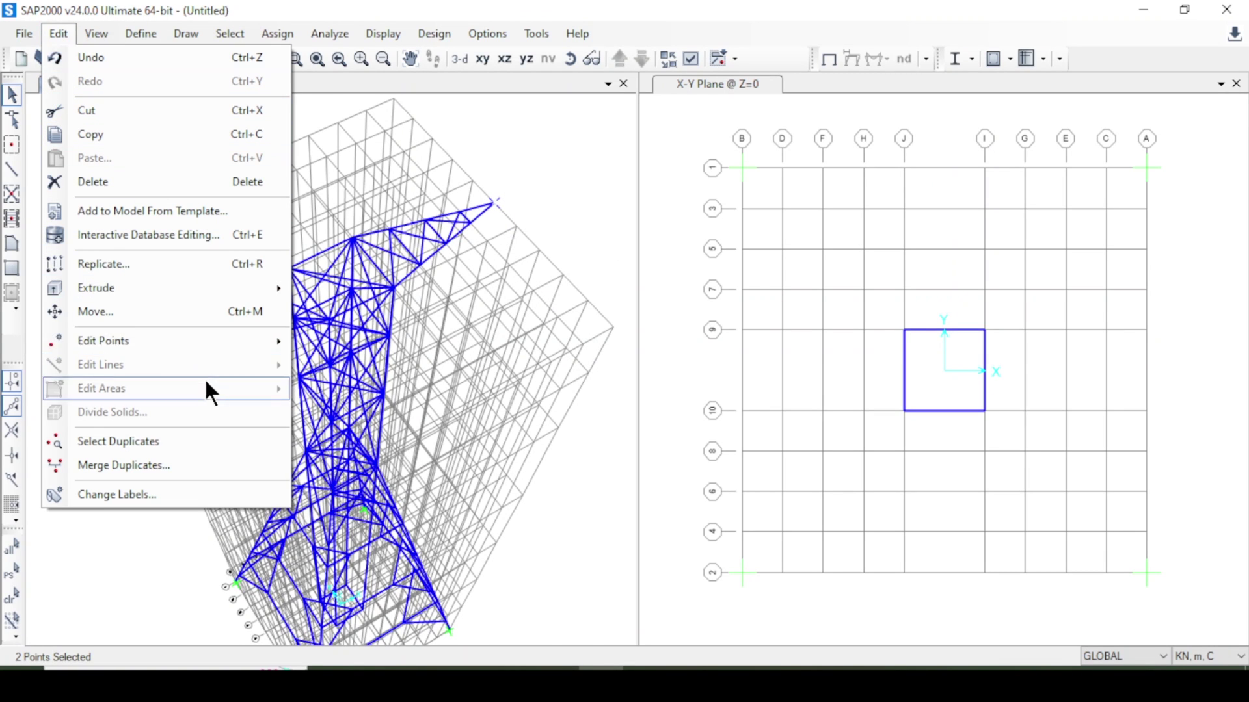
{"action": "mouse_move", "coordinate": [192, 287]}
{"action": "left_click", "coordinate": [385, 290]}
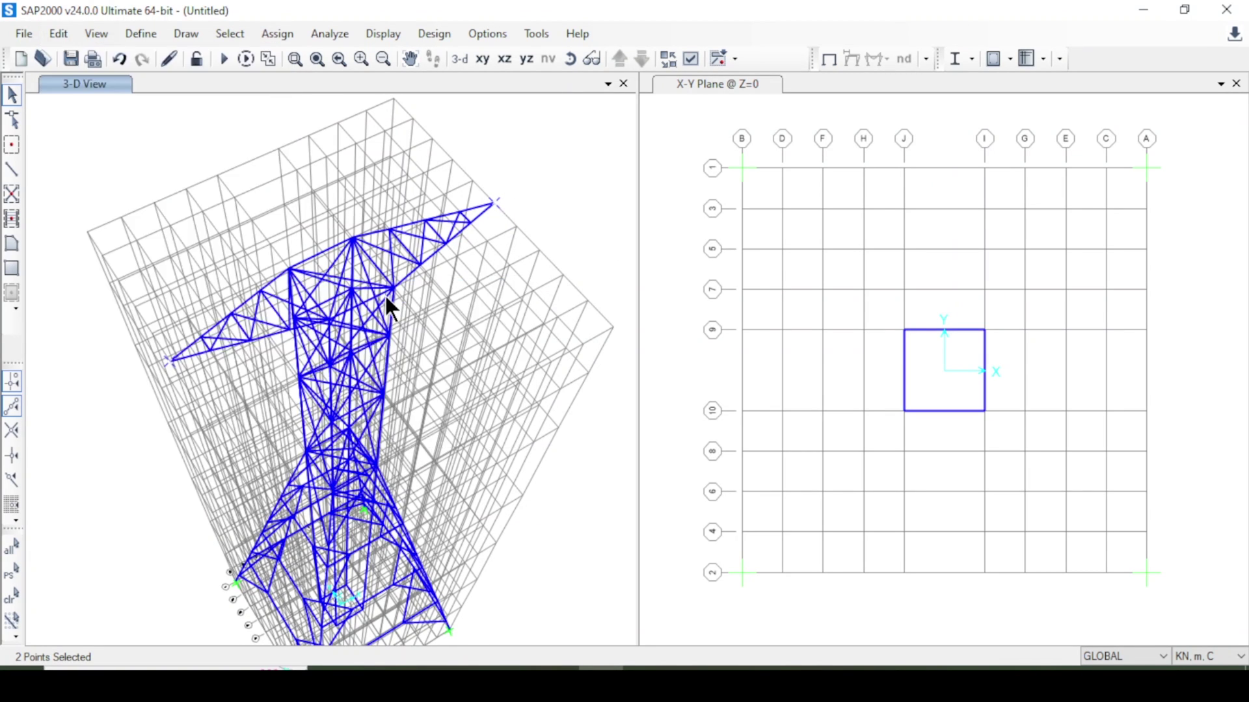
{"action": "left_click_drag", "start_coordinate": [675, 148], "coordinate": [801, 163]}
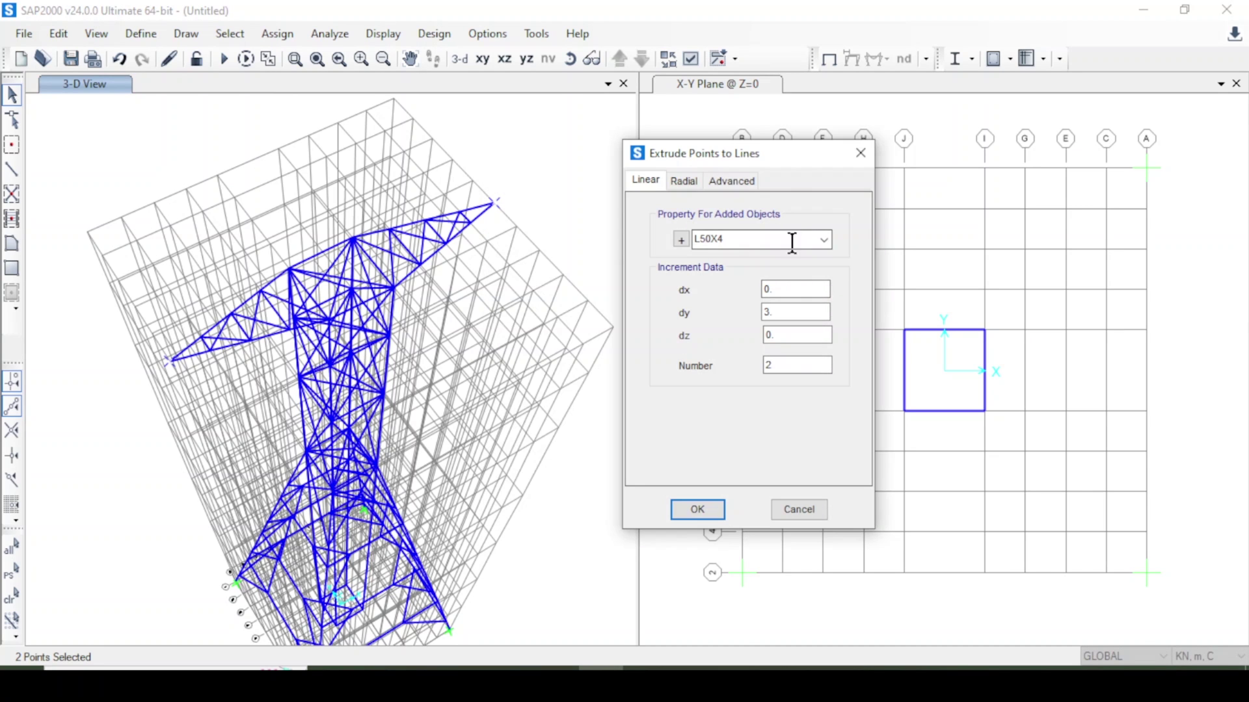
{"action": "left_click", "coordinate": [828, 239]}
{"action": "left_click", "coordinate": [827, 240]}
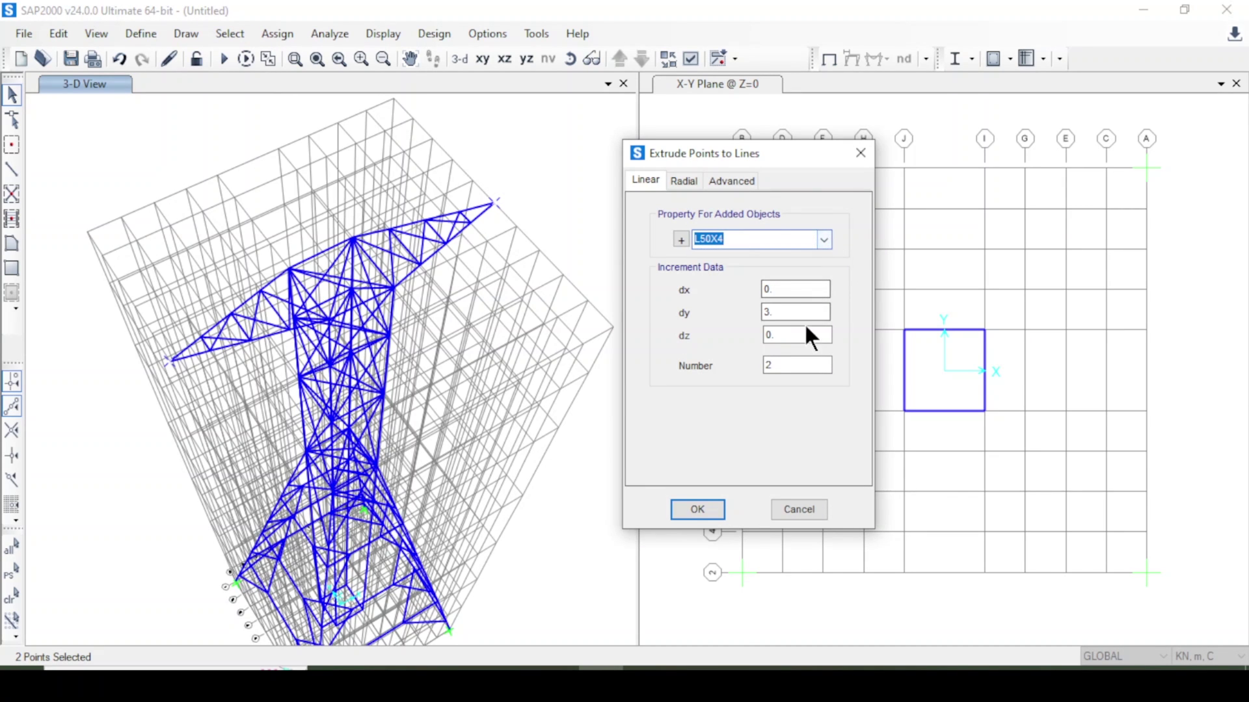
{"action": "left_click_drag", "start_coordinate": [790, 313], "coordinate": [733, 336]}
{"action": "type", "text": "-1."}
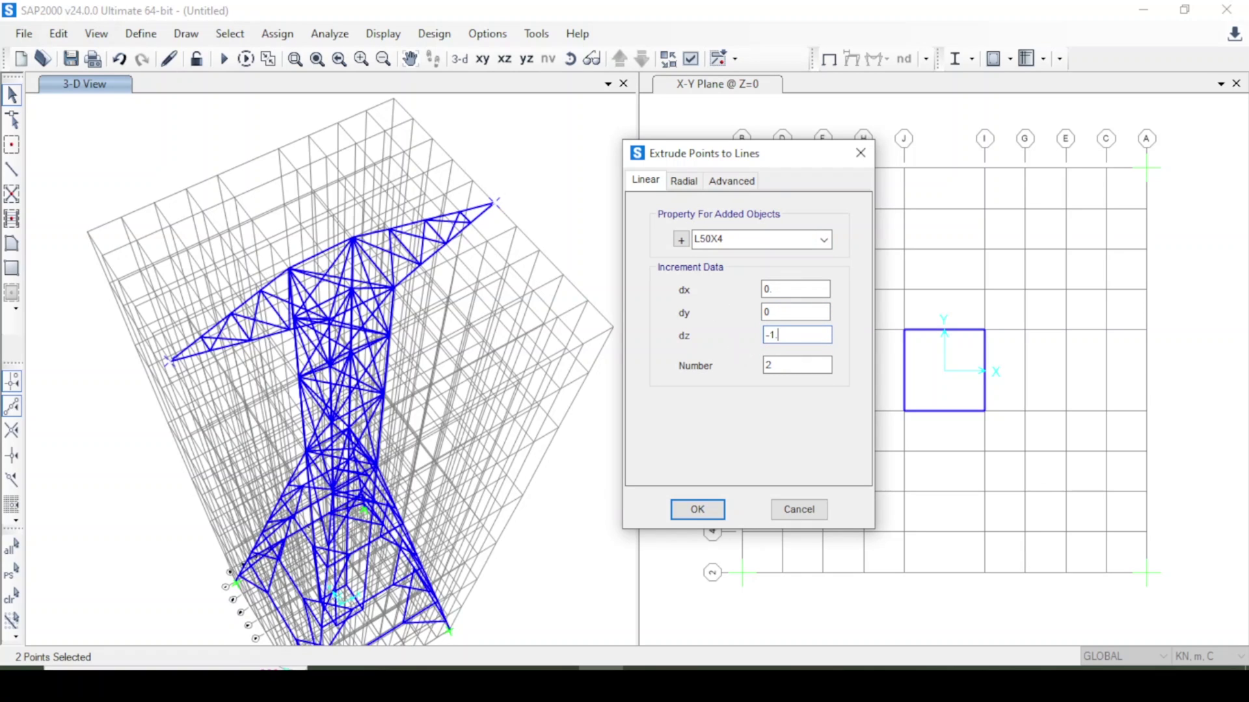
{"action": "left_click", "coordinate": [787, 362]}
{"action": "left_click", "coordinate": [696, 509]}
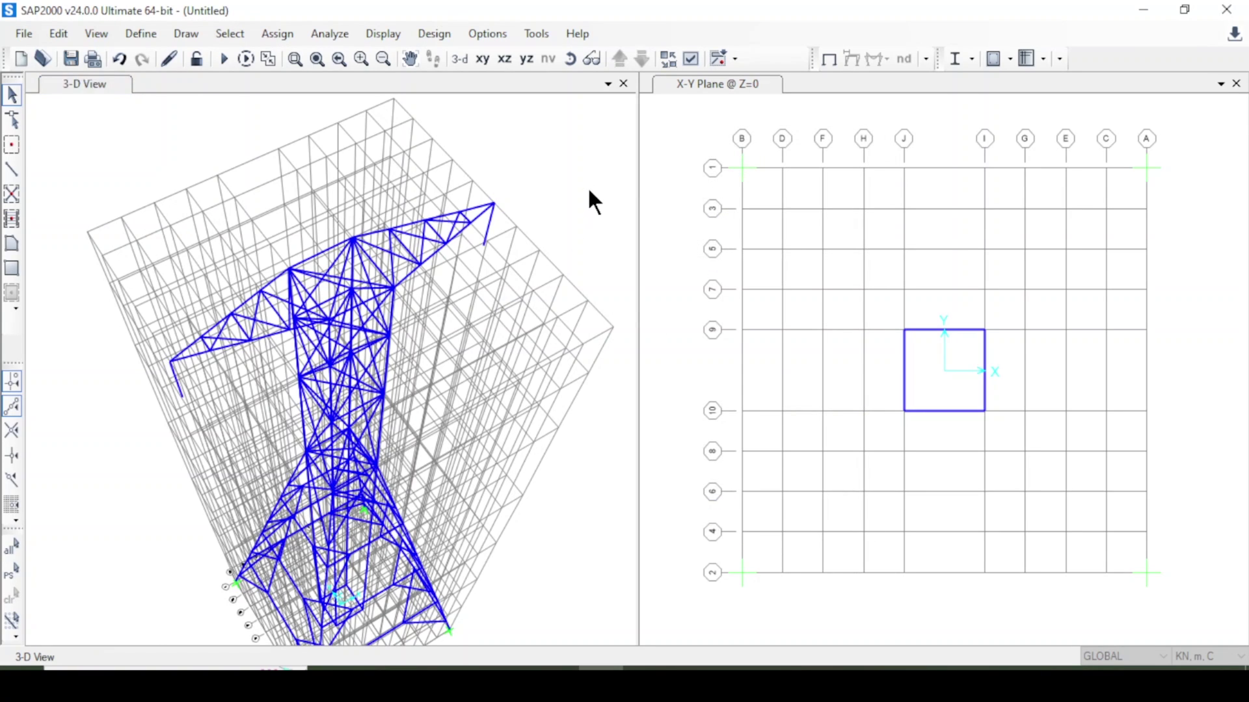
- Restore the default 3D view and enlarge it to inspect the tower with its hanging tip members
{"action": "left_click", "coordinate": [410, 60]}
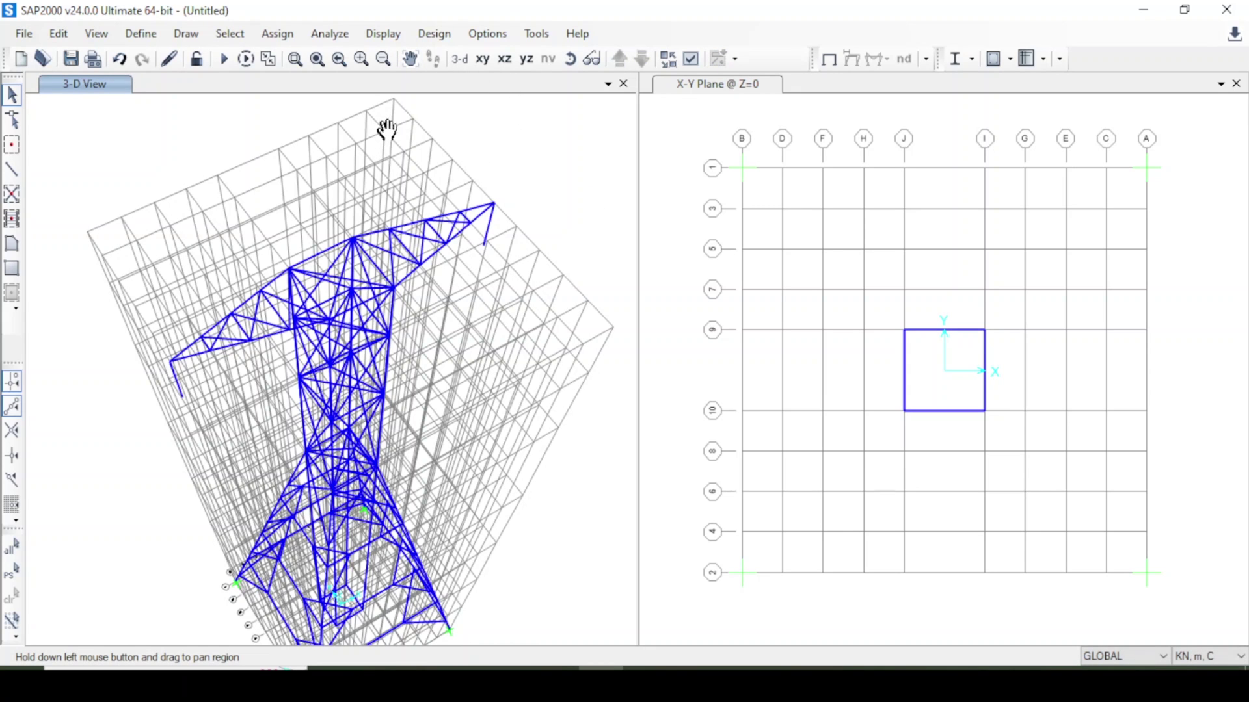
{"action": "mouse_move", "coordinate": [388, 128]}
{"action": "left_mouse_down"}
{"action": "mouse_move", "coordinate": [397, 82]}
{"action": "mouse_move", "coordinate": [373, 131]}
{"action": "left_mouse_up"}
{"action": "left_click", "coordinate": [459, 60]}
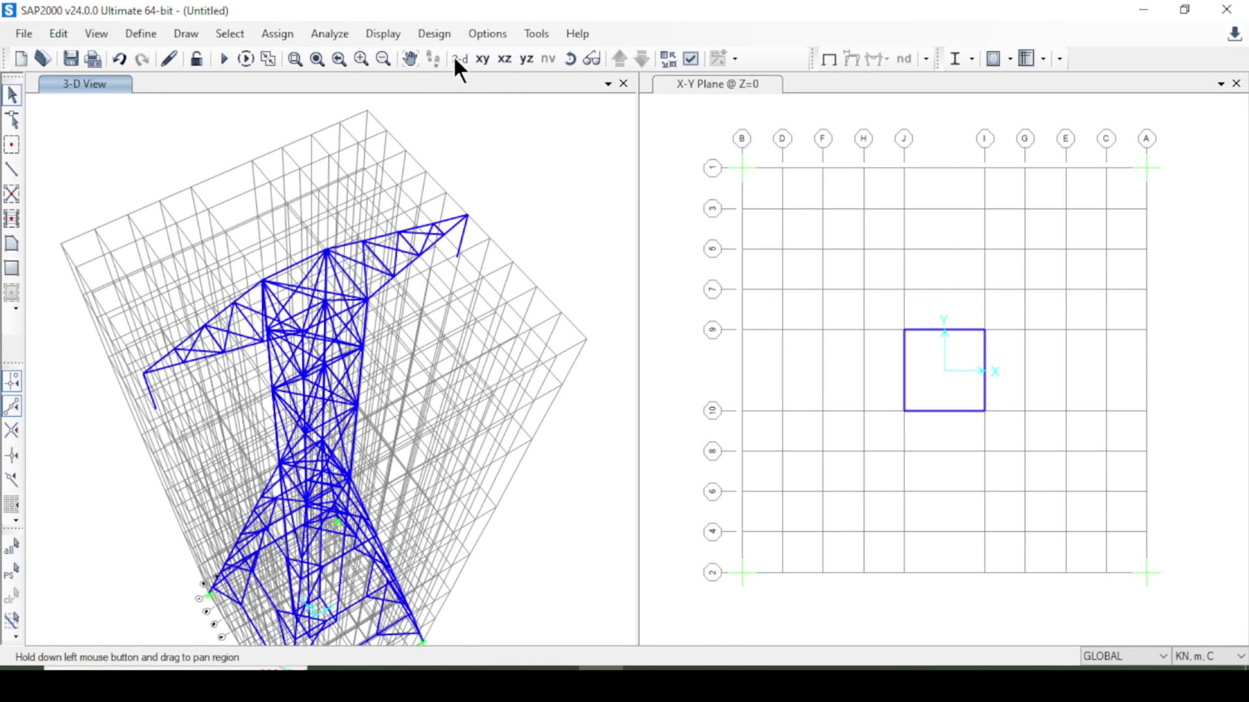
{"action": "left_click", "coordinate": [460, 60]}
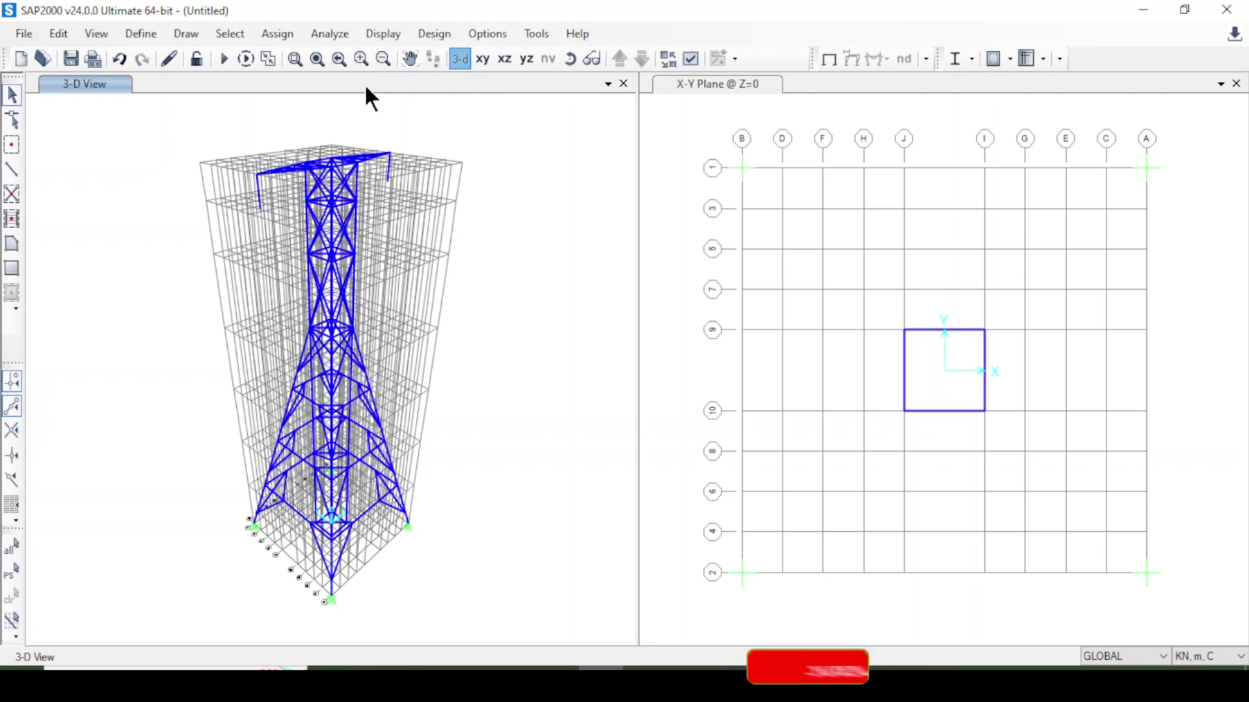
{"action": "left_click", "coordinate": [361, 59]}
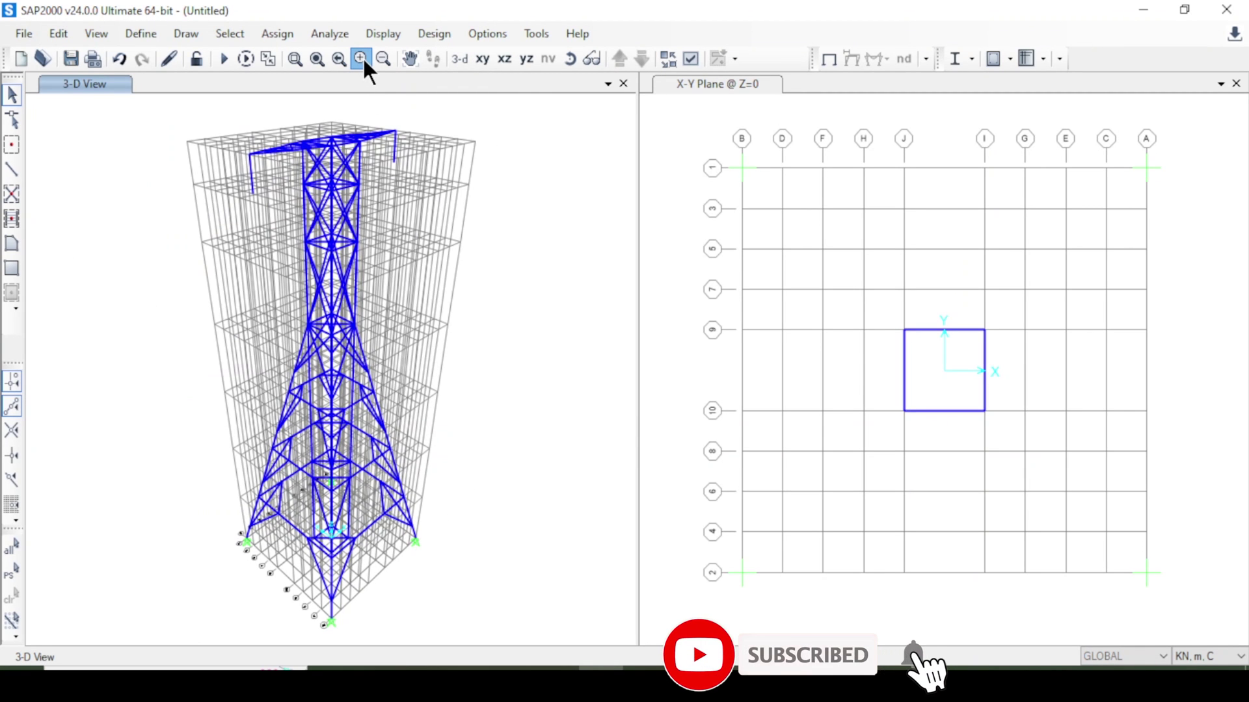
- Select the members and joints of both cross-arms in the XY plane at Z=30, leaving out the central tower bay
{"action": "left_click", "coordinate": [360, 59]}
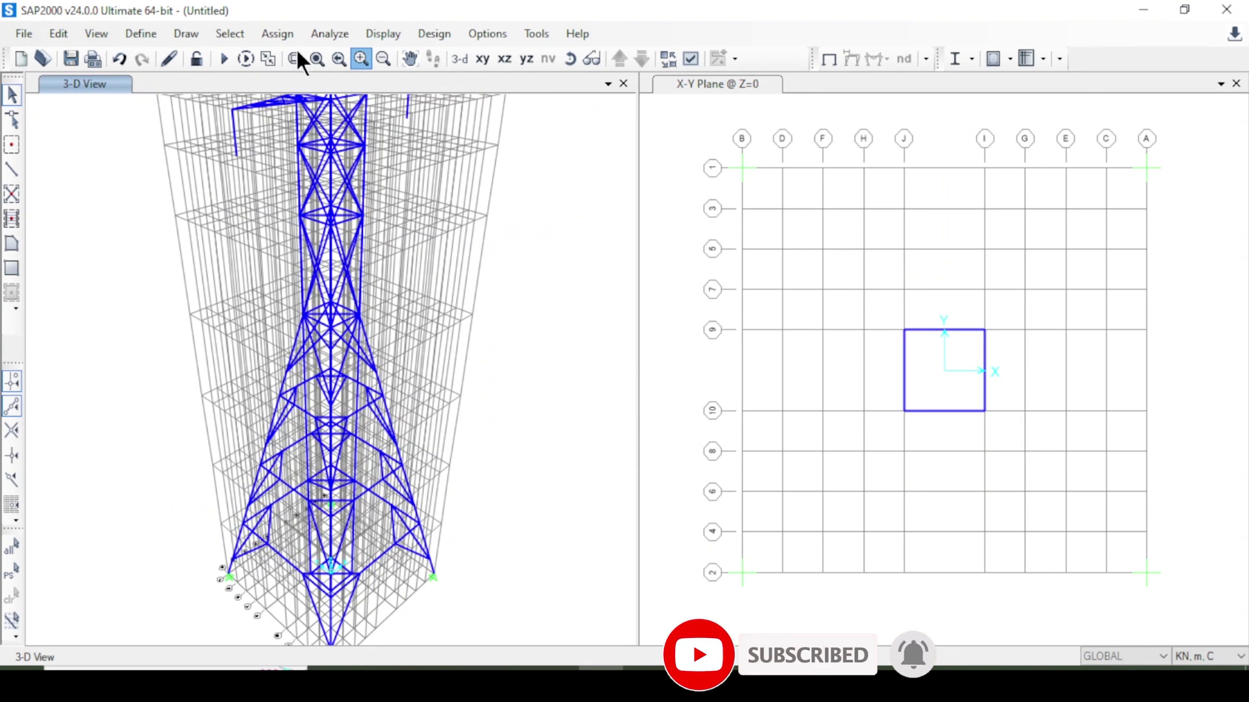
{"action": "left_click", "coordinate": [410, 58]}
{"action": "left_click_drag", "start_coordinate": [507, 341], "coordinate": [528, 331]}
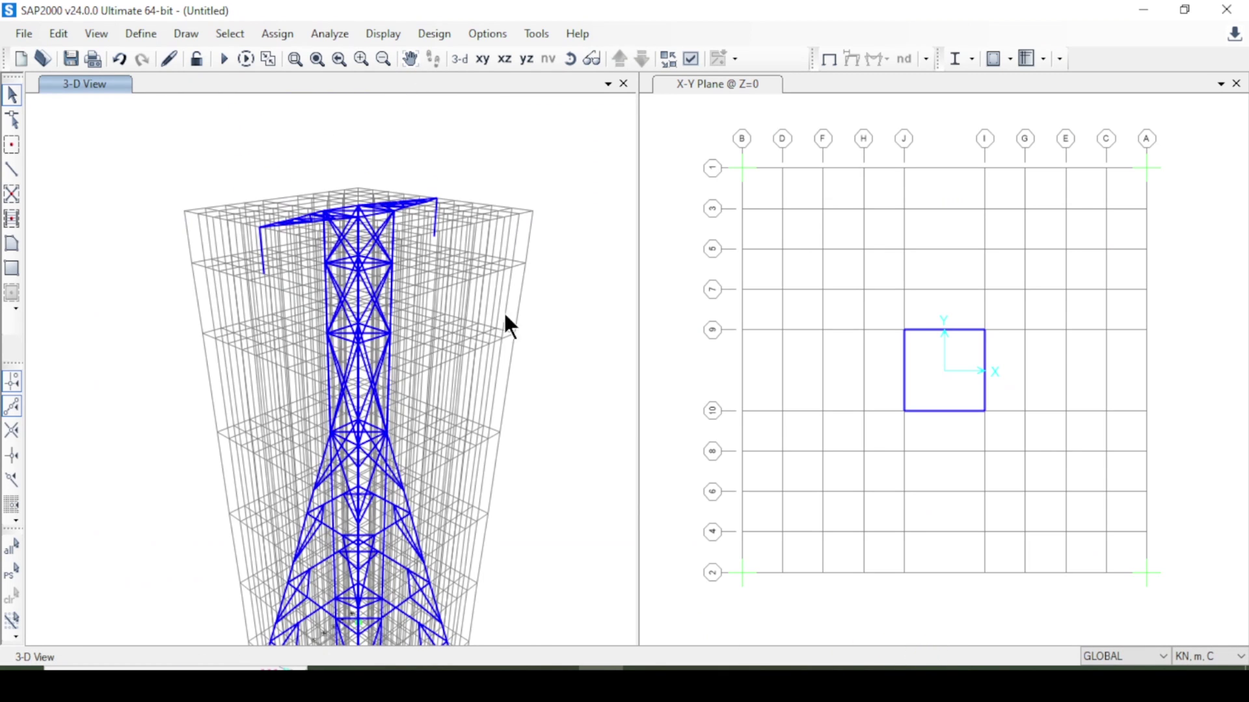
{"action": "left_click", "coordinate": [482, 59]}
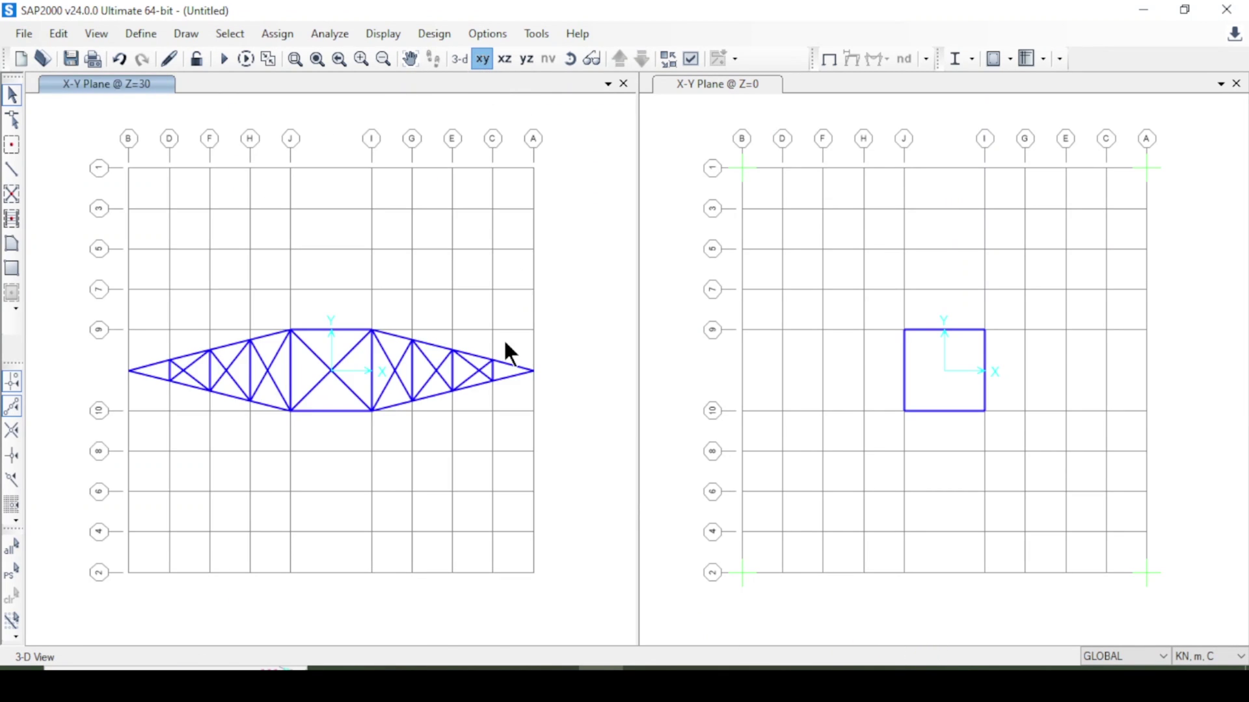
{"action": "left_click_drag", "start_coordinate": [287, 435], "coordinate": [135, 315]}
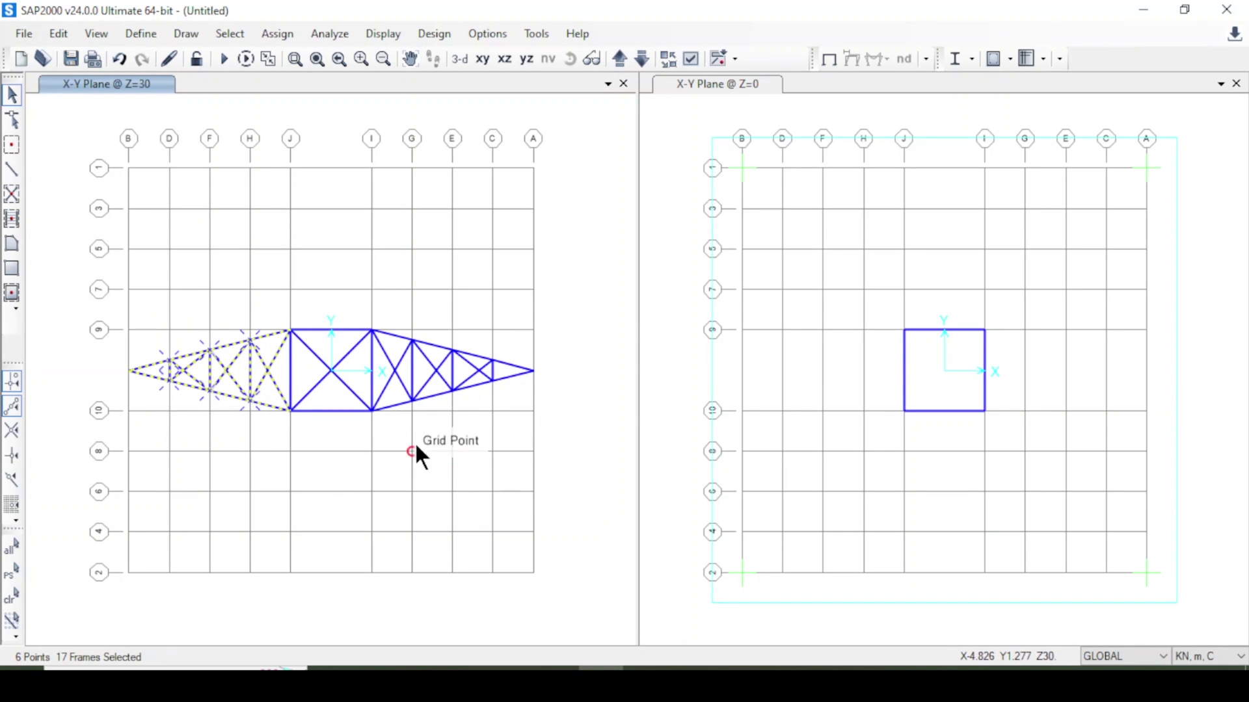
{"action": "left_click_drag", "start_coordinate": [400, 342], "coordinate": [374, 304]}
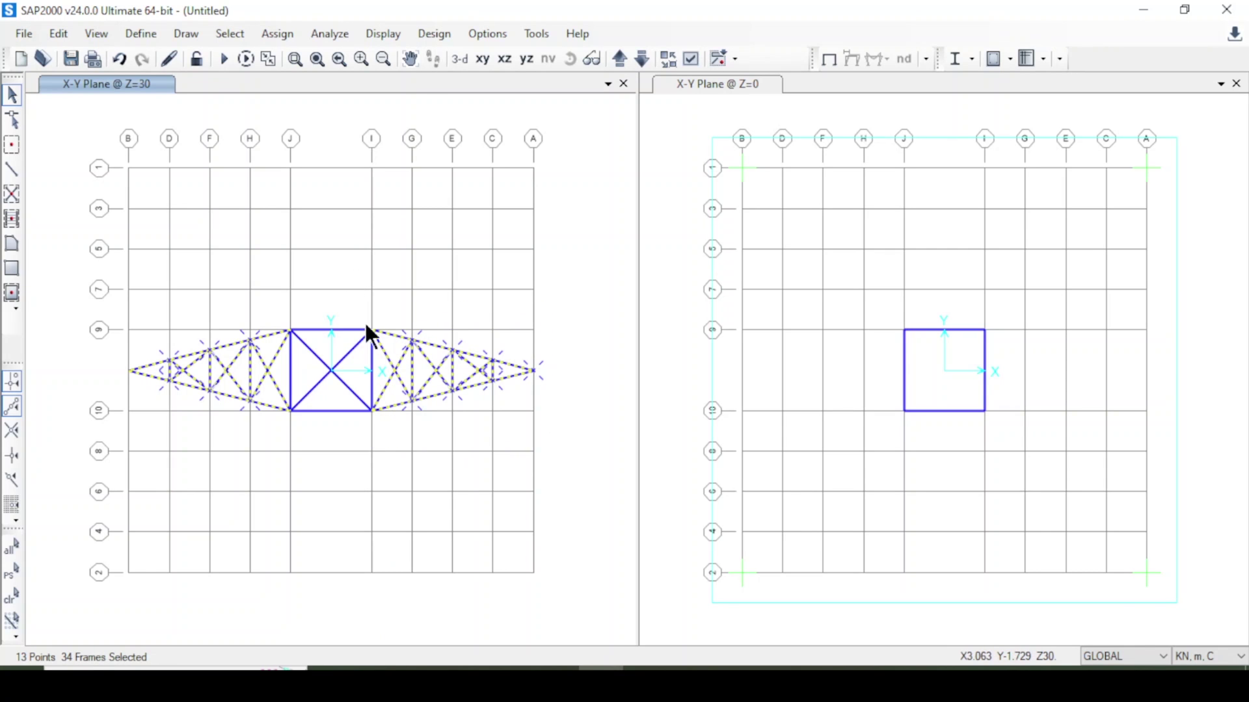
- Add both vertical members hanging from the cross-arm tips to the selection in the 3D view
{"action": "left_click", "coordinate": [460, 59]}
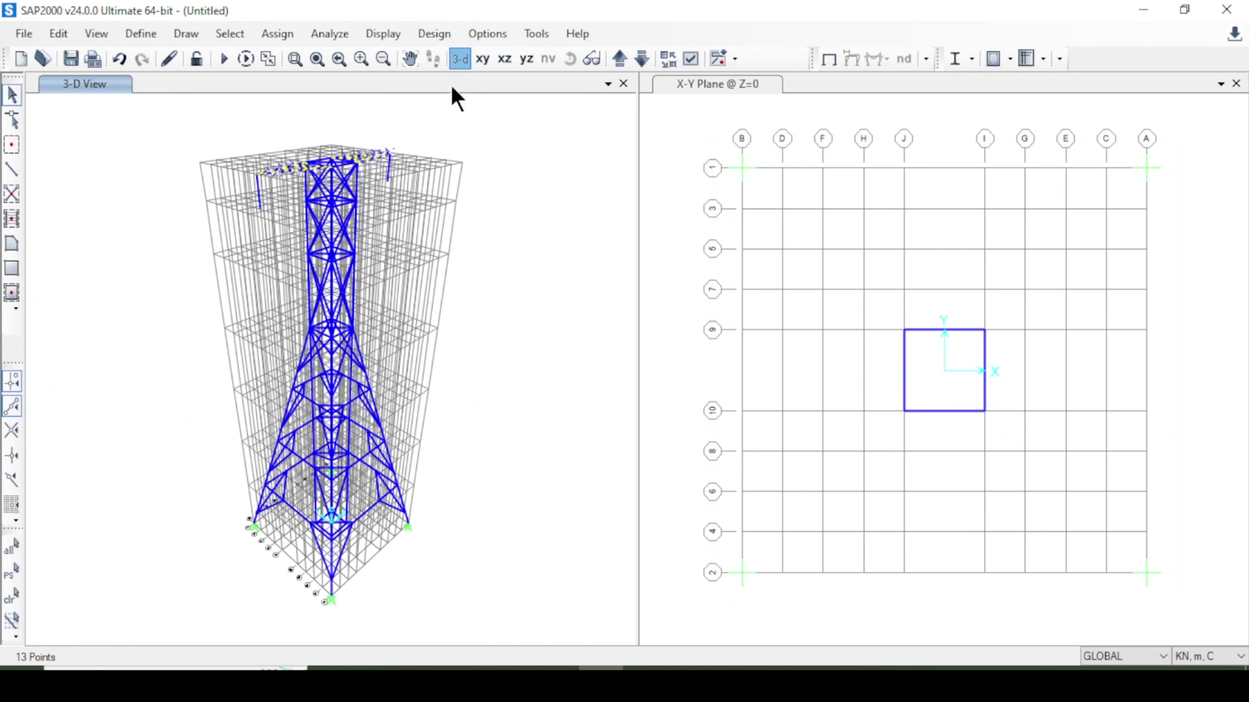
{"action": "left_click", "coordinate": [361, 58]}
{"action": "left_click", "coordinate": [362, 58]}
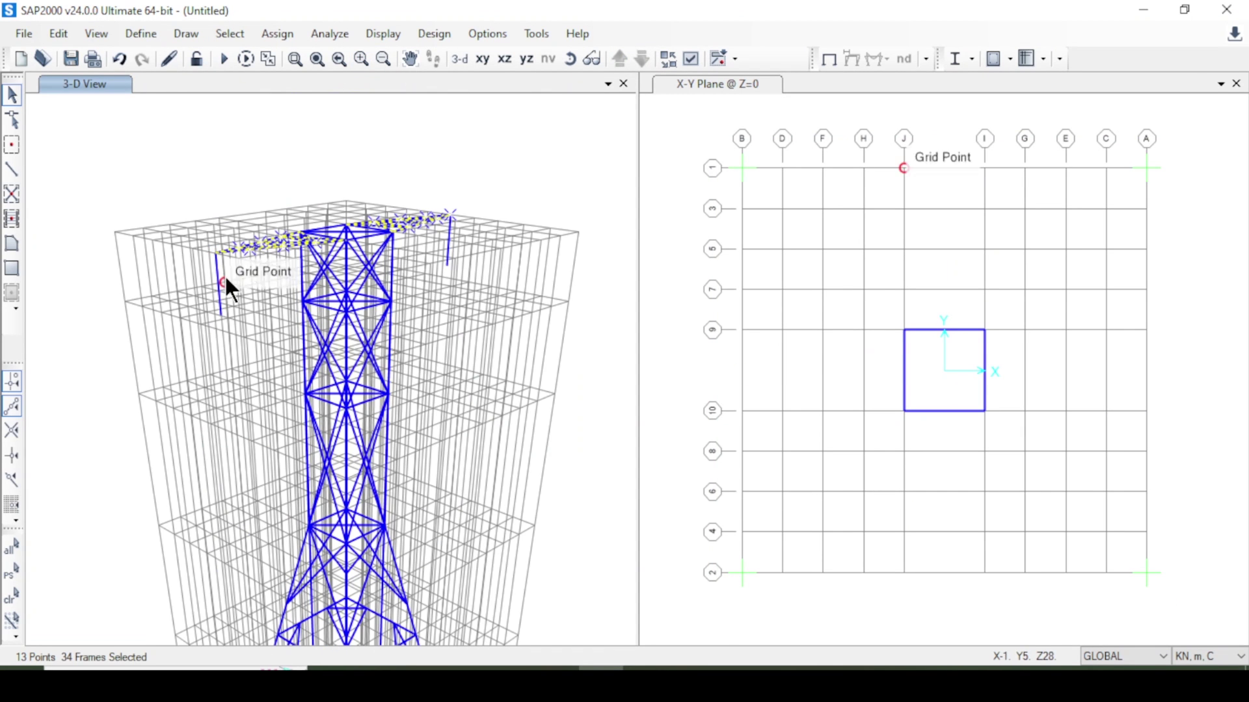
{"action": "left_click", "coordinate": [219, 276]}
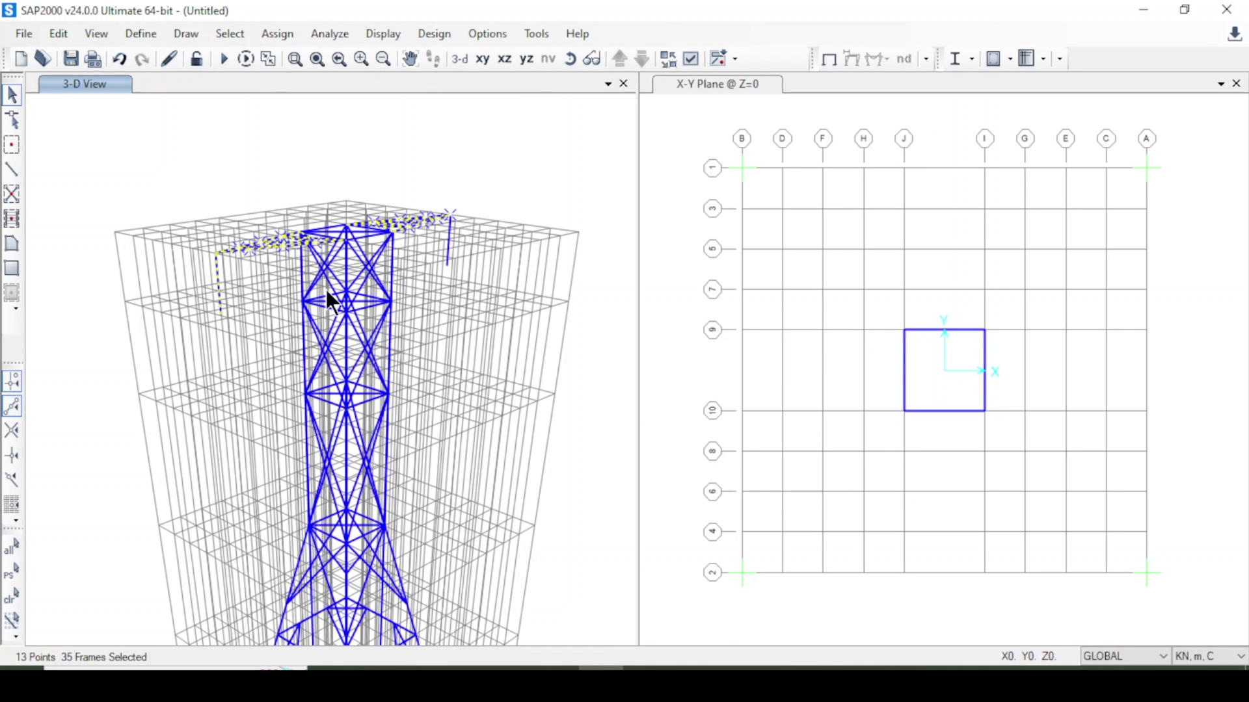
{"action": "left_click", "coordinate": [448, 251]}
- Replicate the selected cross-arms and hanging members once with dz -2, picking the increment between the tower leg joints at Z=30 and Z=28
{"action": "left_click", "coordinate": [63, 33]}
{"action": "left_click", "coordinate": [57, 32]}
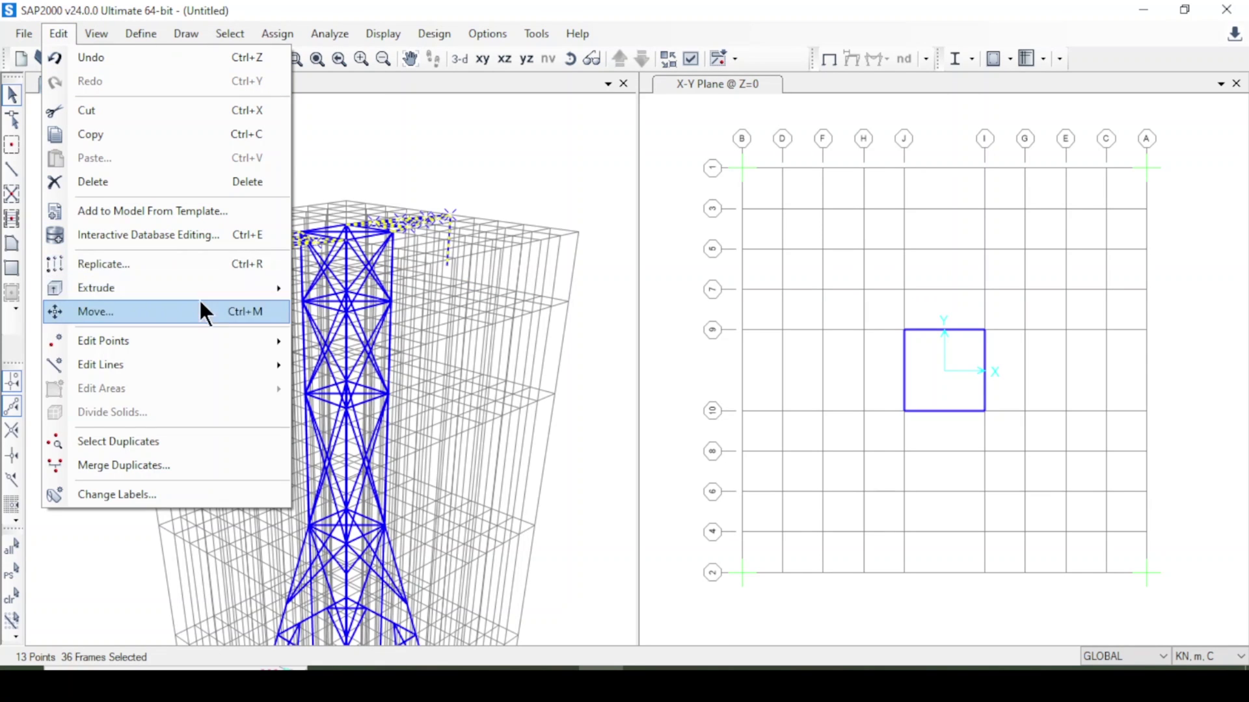
{"action": "left_click", "coordinate": [188, 262]}
{"action": "left_click_drag", "start_coordinate": [648, 155], "coordinate": [788, 142]}
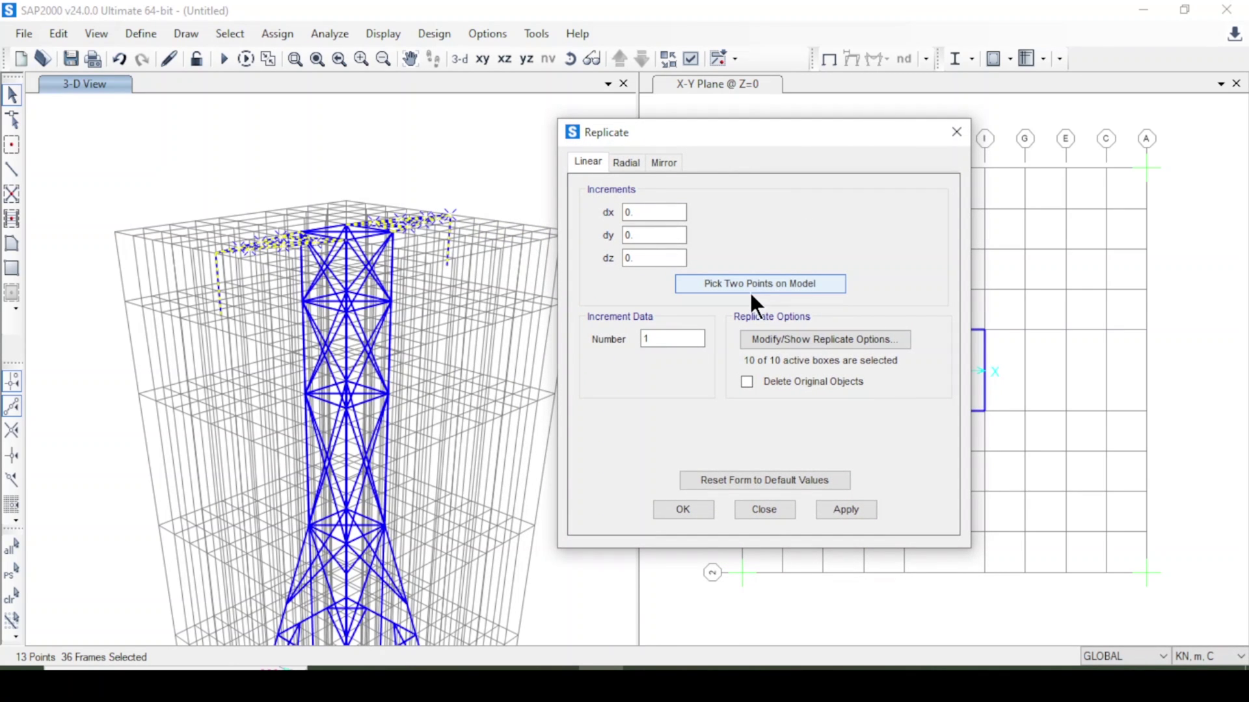
{"action": "left_click", "coordinate": [101, 89]}
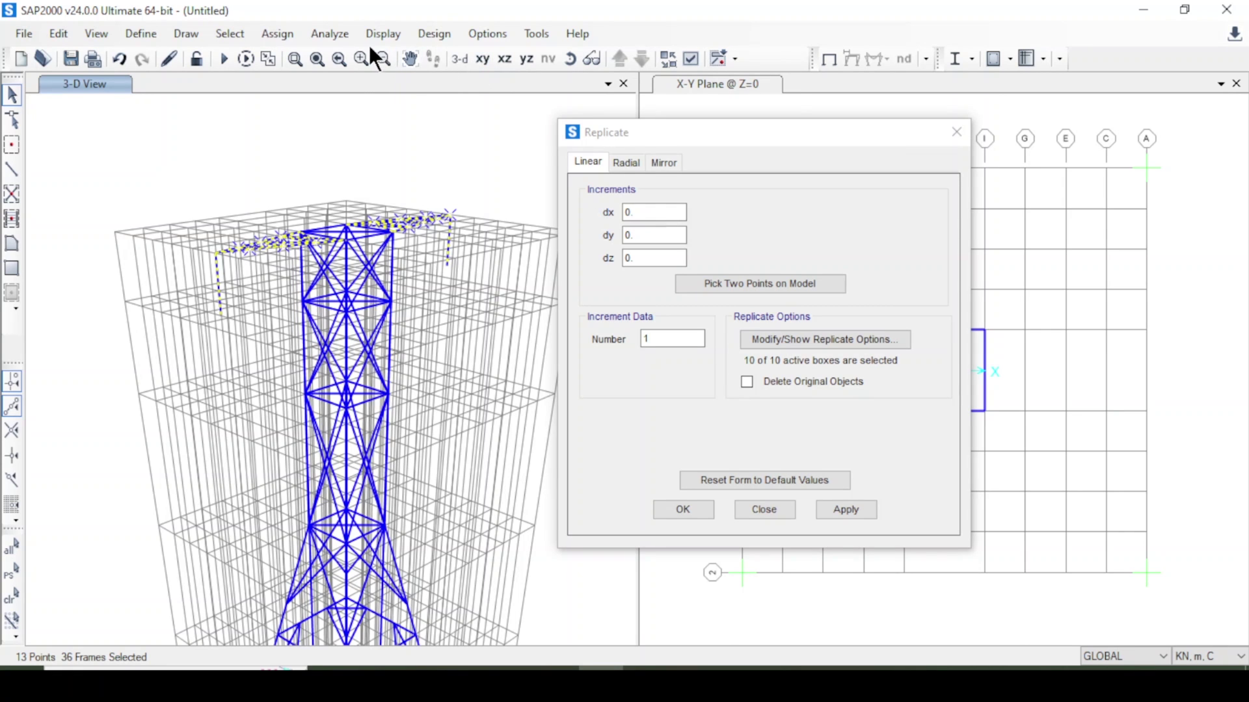
{"action": "left_click", "coordinate": [361, 59]}
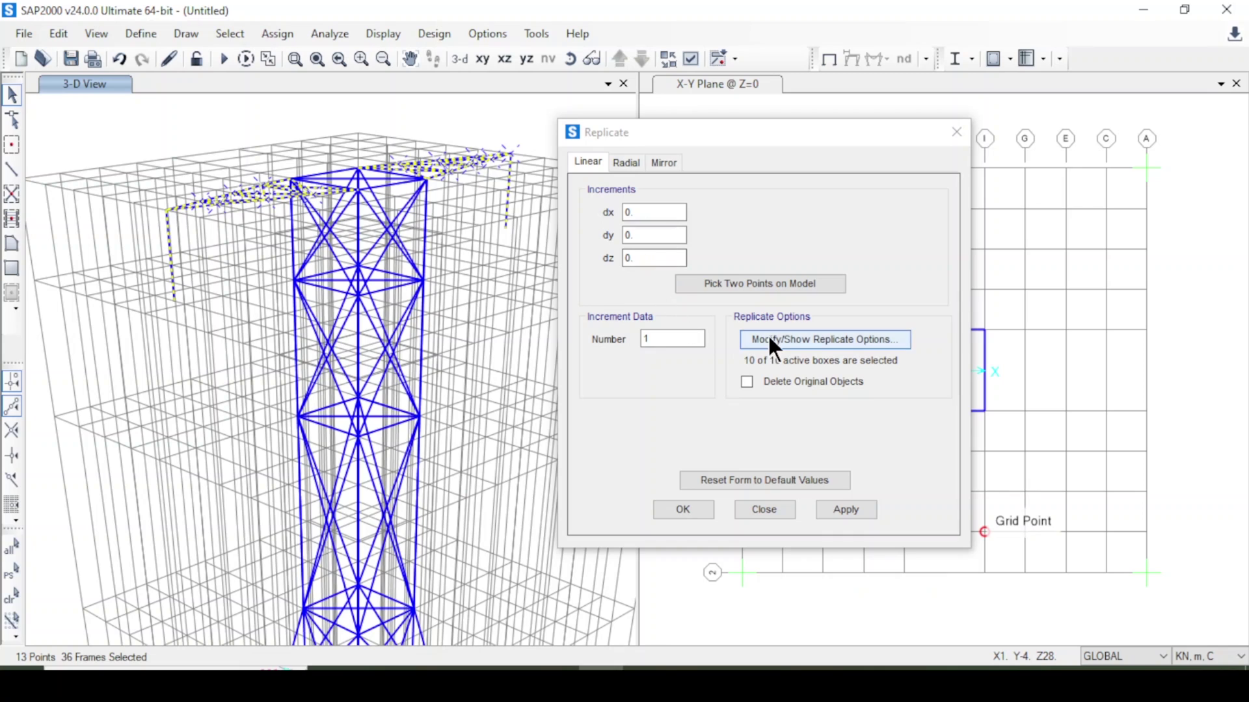
{"action": "left_click", "coordinate": [766, 310]}
{"action": "left_click", "coordinate": [762, 286]}
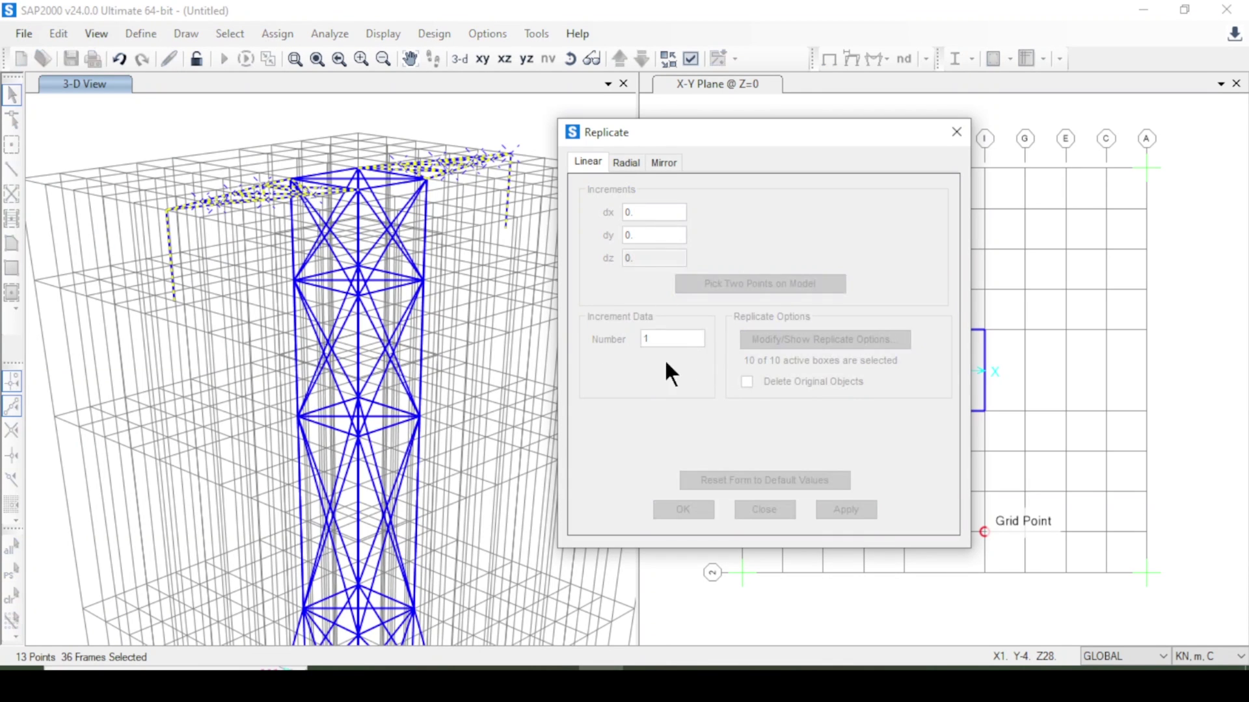
{"action": "left_click", "coordinate": [291, 179]}
{"action": "left_click", "coordinate": [294, 280]}
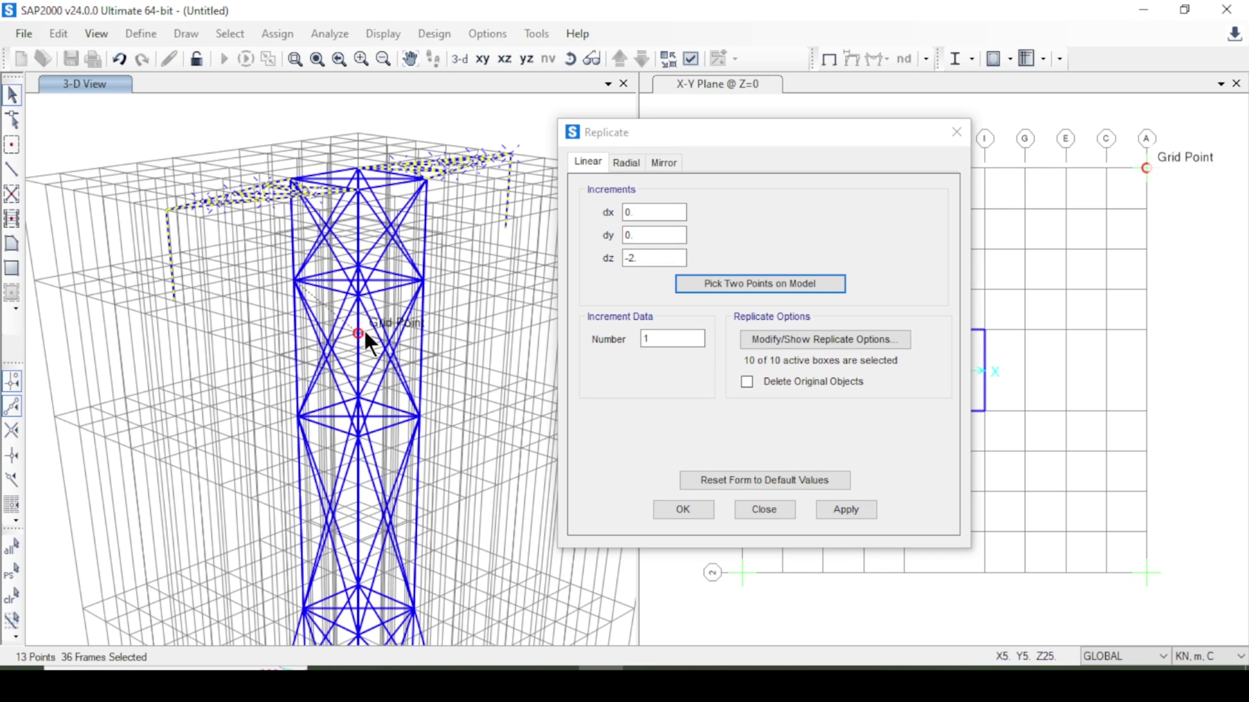
{"action": "left_click", "coordinate": [843, 509]}
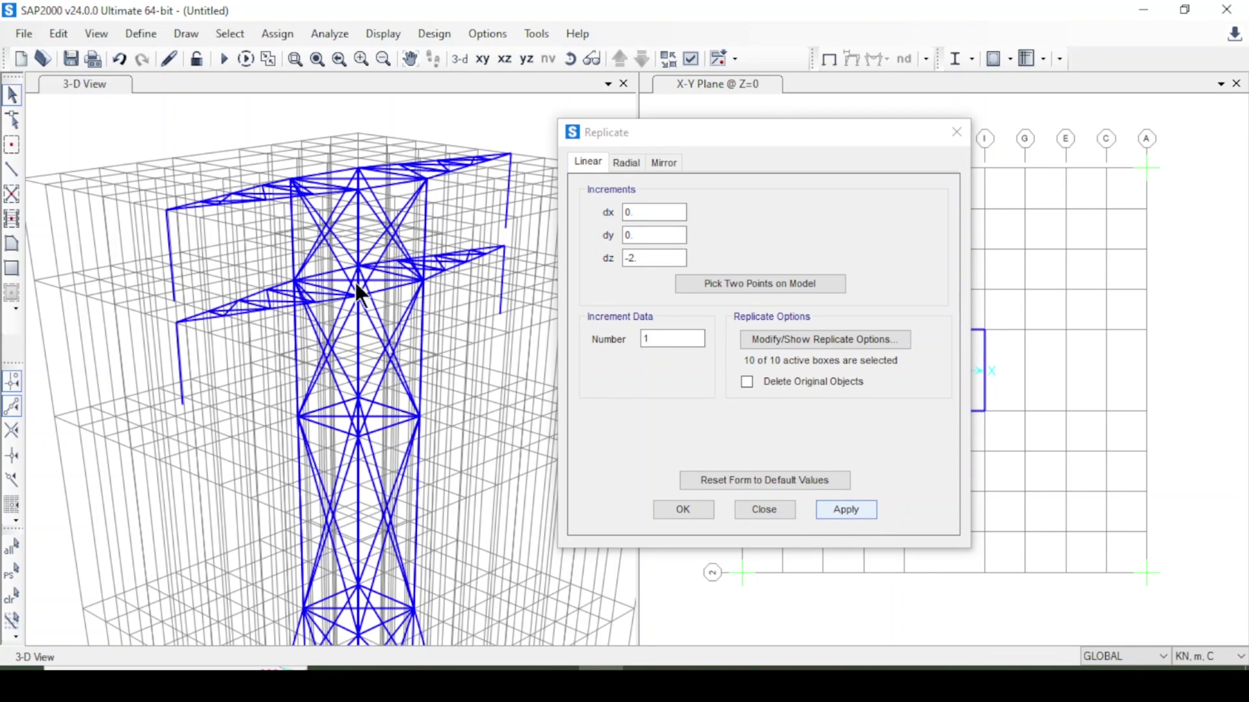
{"action": "left_click", "coordinate": [680, 513]}
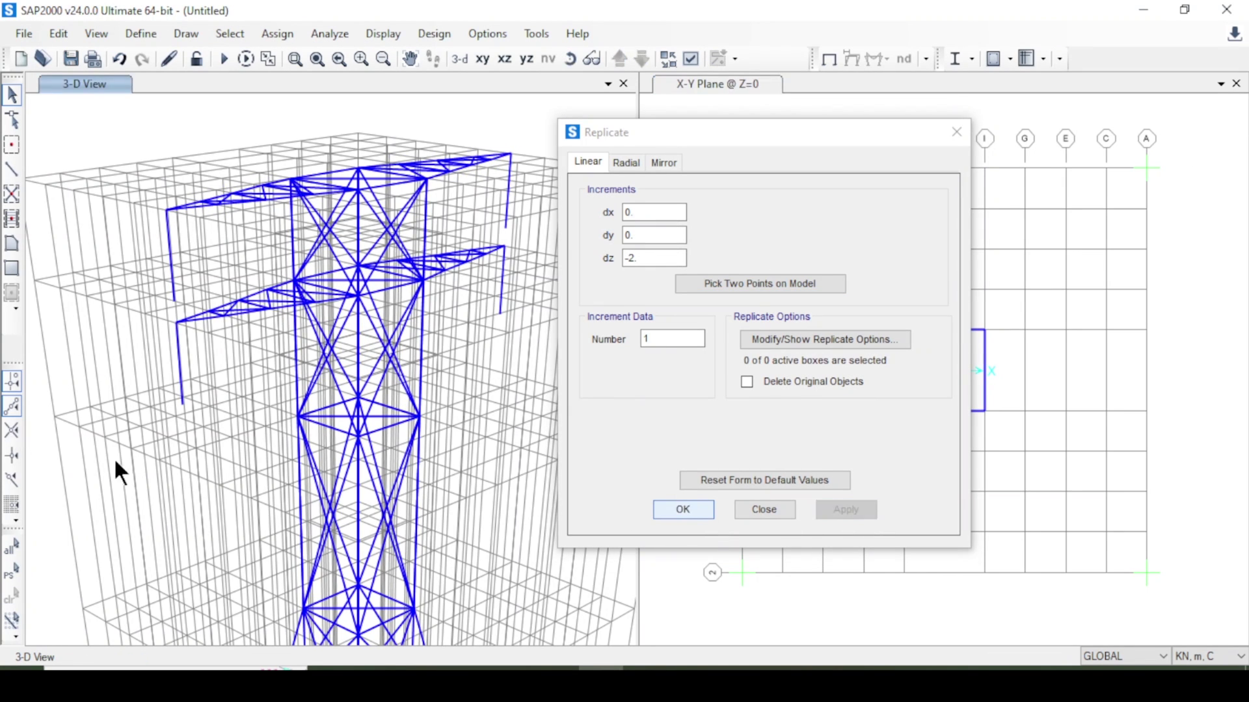
{"action": "left_click", "coordinate": [681, 509]}
- Restore the previous selection and replicate it once with dz -5, picking the increment between the leg joints at Z=30 and Z=25
{"action": "left_click", "coordinate": [13, 571]}
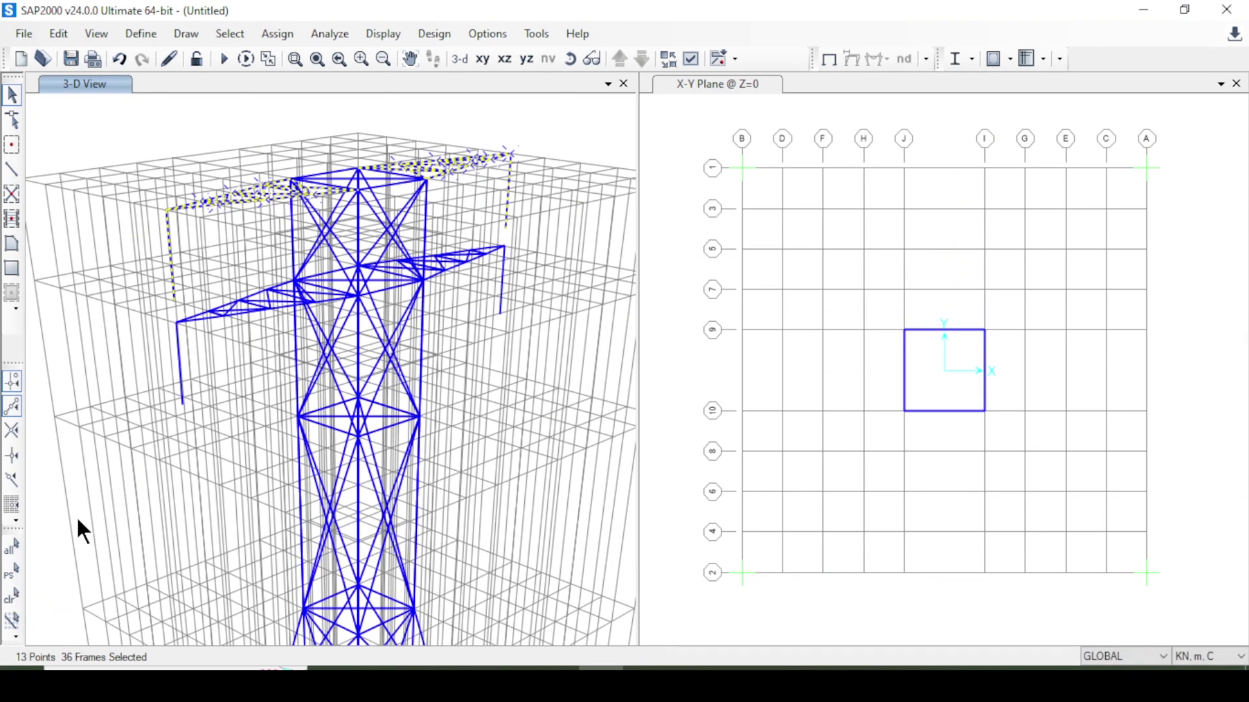
{"action": "key", "text": "ctrl+r"}
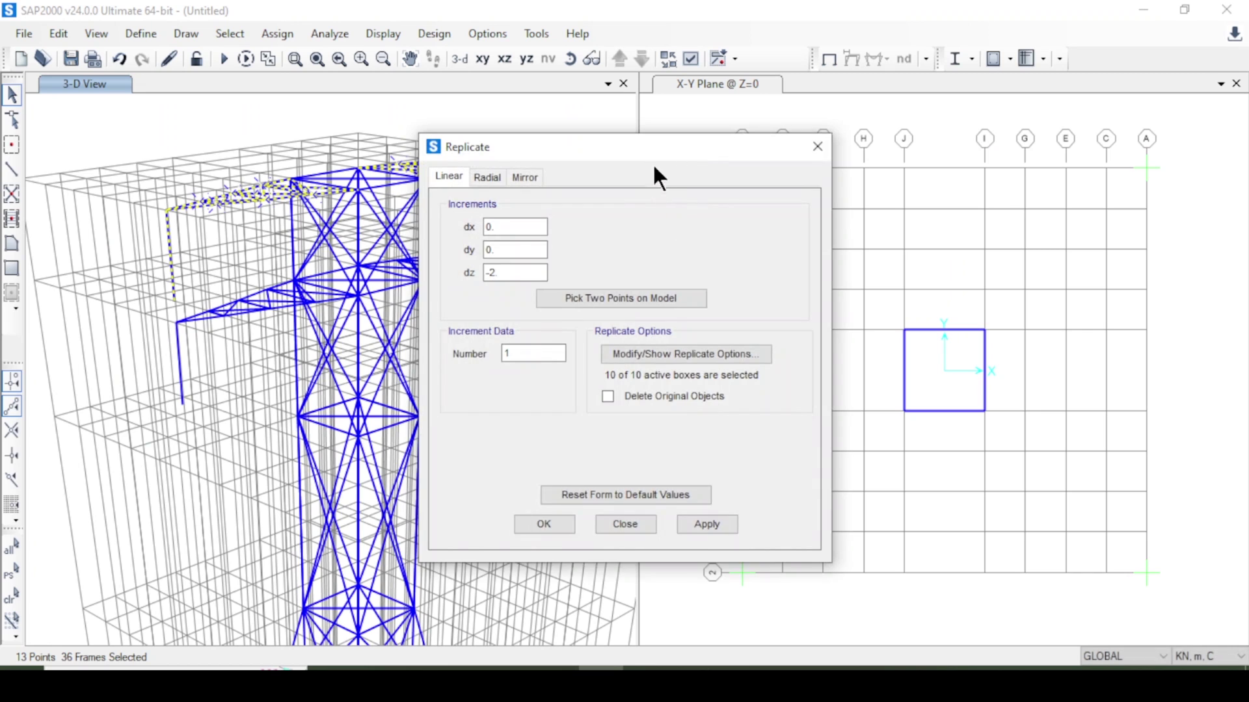
{"action": "left_click_drag", "start_coordinate": [653, 143], "coordinate": [829, 137]}
{"action": "left_click", "coordinate": [777, 288]}
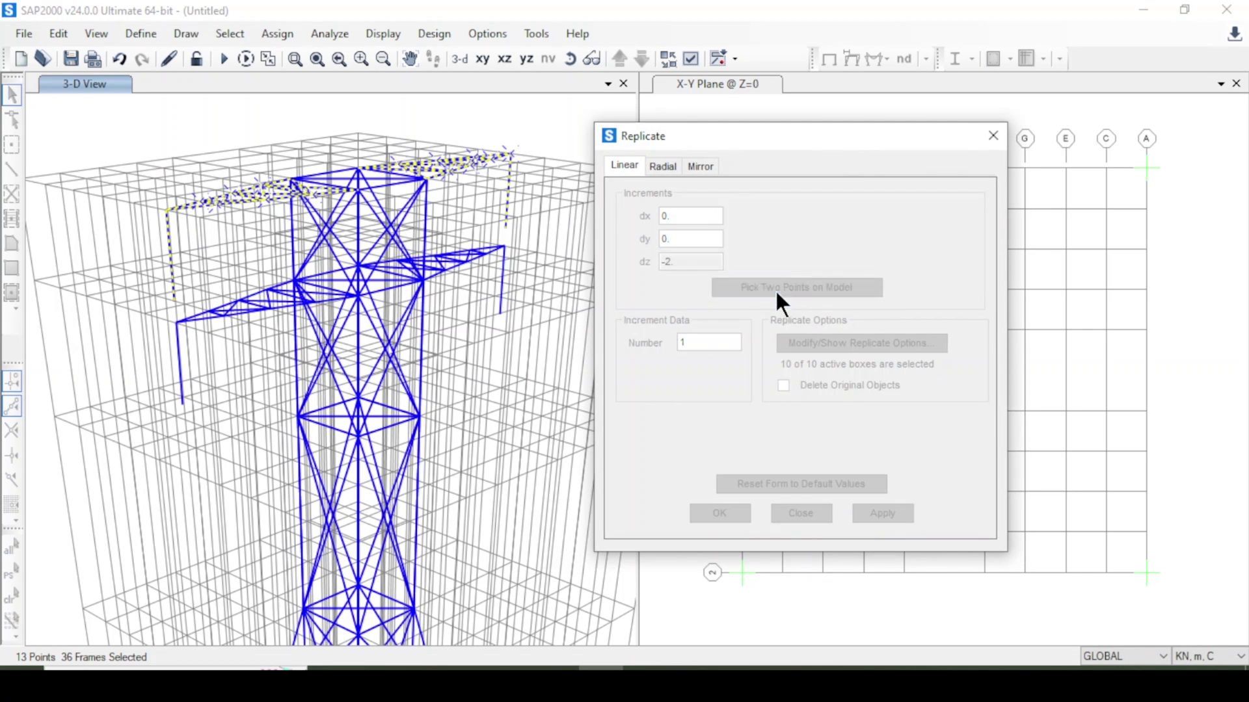
{"action": "left_click", "coordinate": [295, 183]}
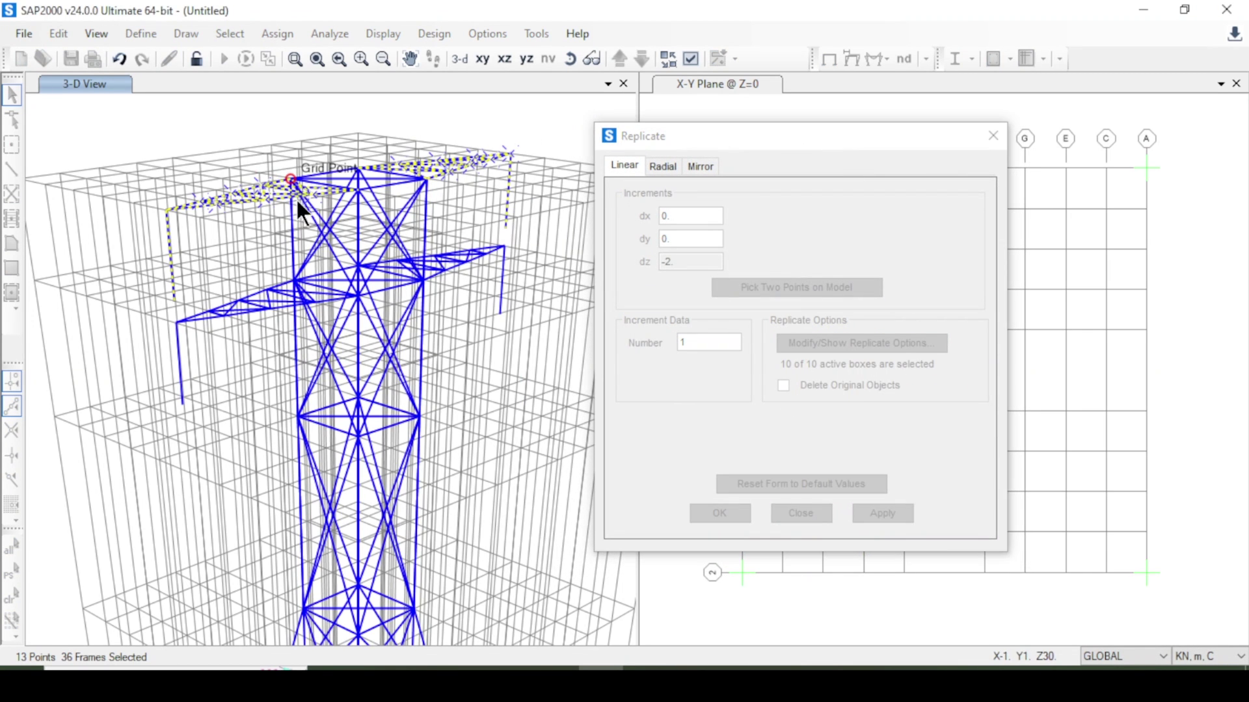
{"action": "left_click", "coordinate": [297, 417]}
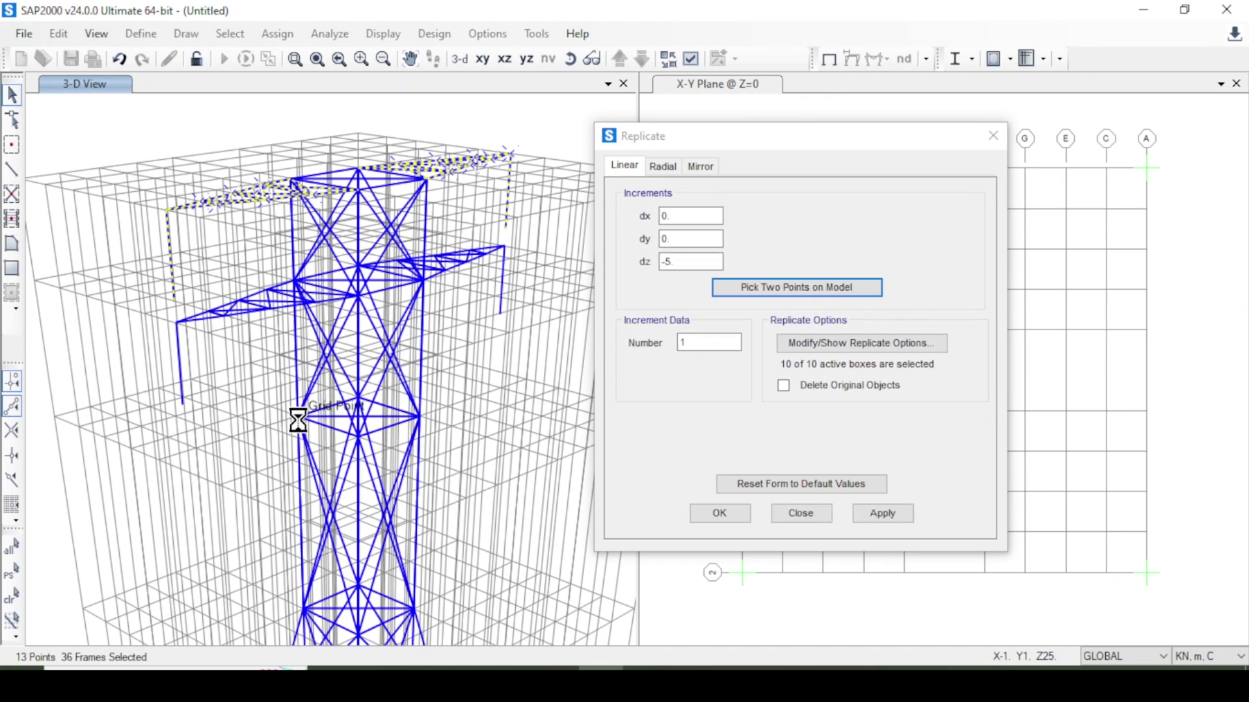
{"action": "left_click", "coordinate": [879, 514]}
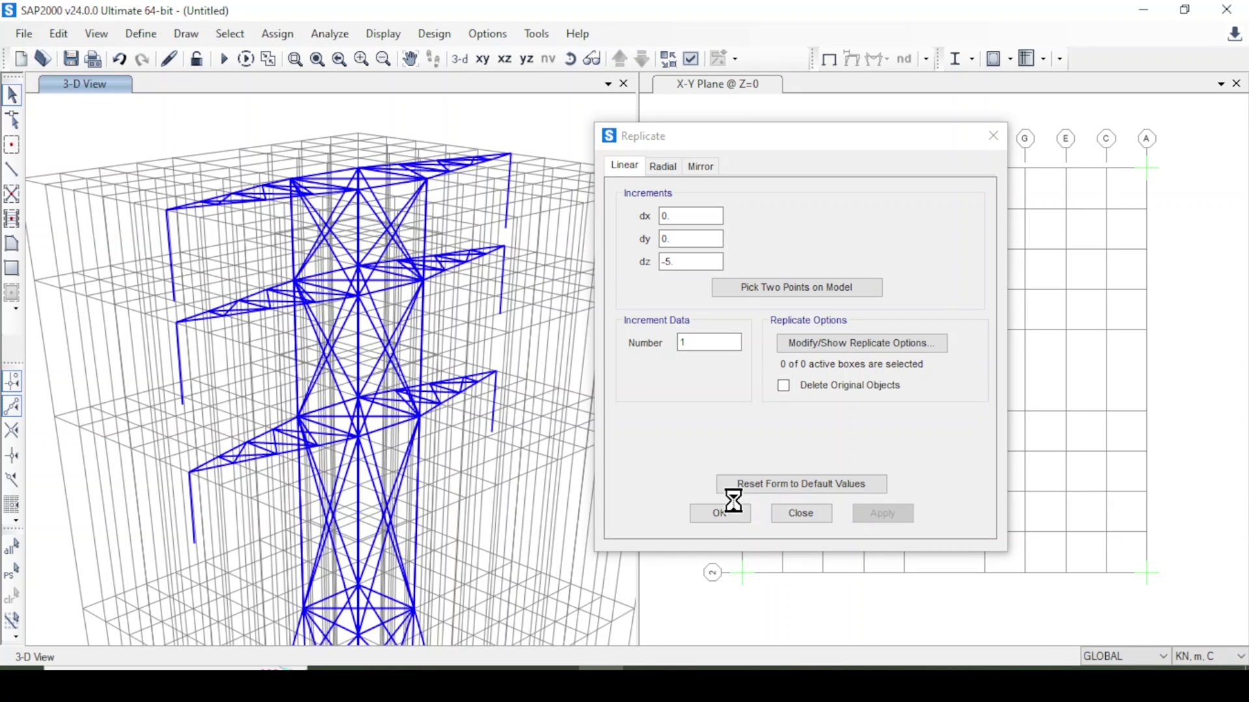
{"action": "left_click", "coordinate": [709, 517]}
{"action": "left_click", "coordinate": [709, 517]}
- Show the whole tower in the default 3D view to check the cross-arms at all levels
{"action": "left_click", "coordinate": [460, 58]}
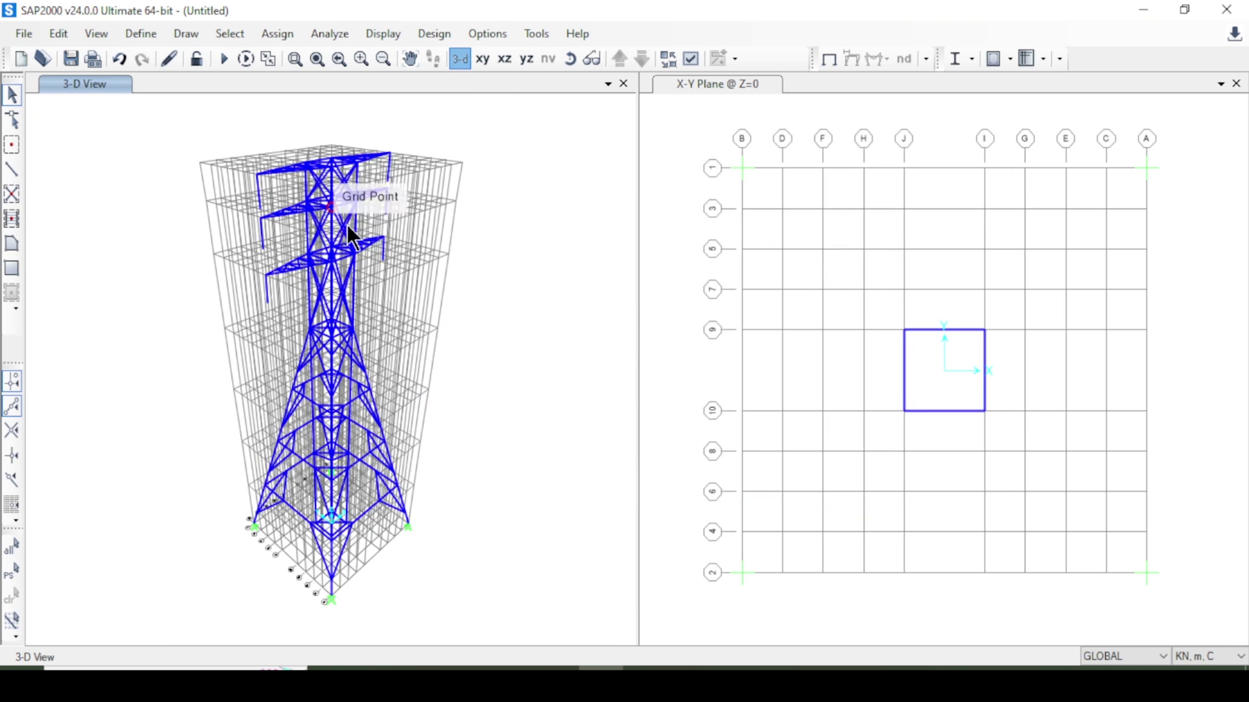
{"action": "left_click", "coordinate": [570, 60]}
{"action": "left_click_drag", "start_coordinate": [478, 361], "coordinate": [454, 371]}
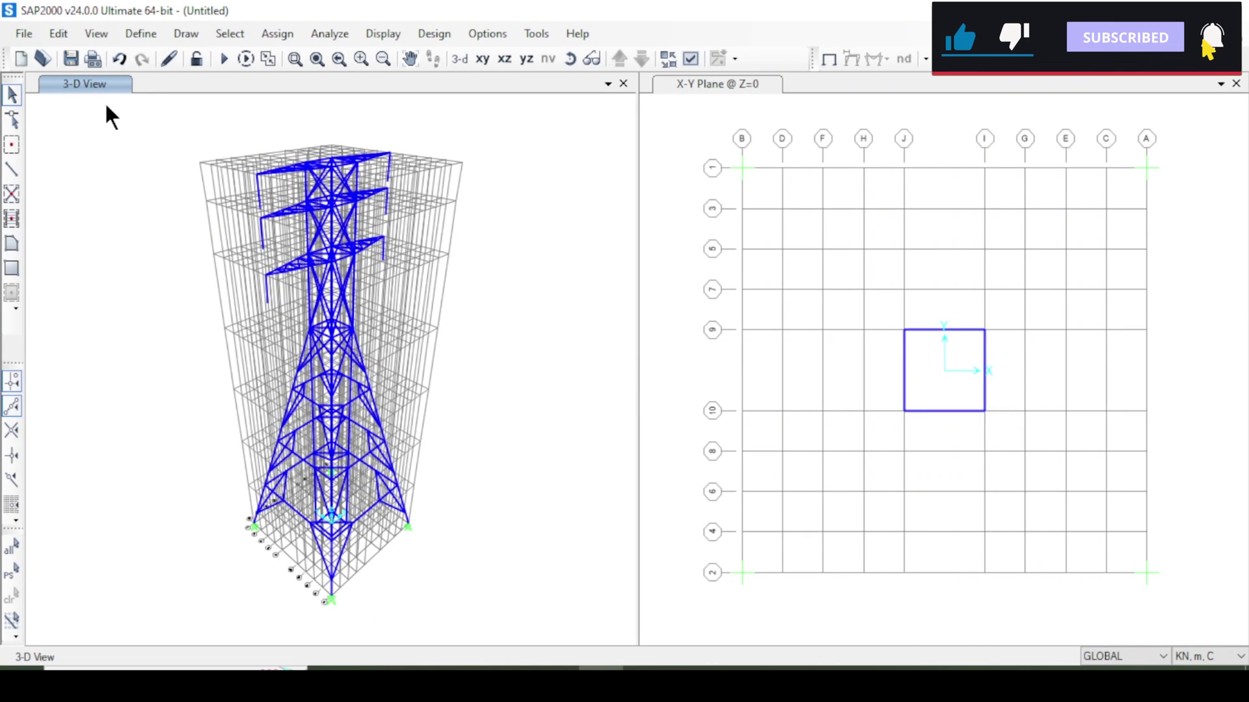
- Replicate the entire tower linearly with dy 20 and number 3, and view the row of towers in a wider 3D window
{"action": "left_click_drag", "start_coordinate": [106, 103], "coordinate": [565, 633]}
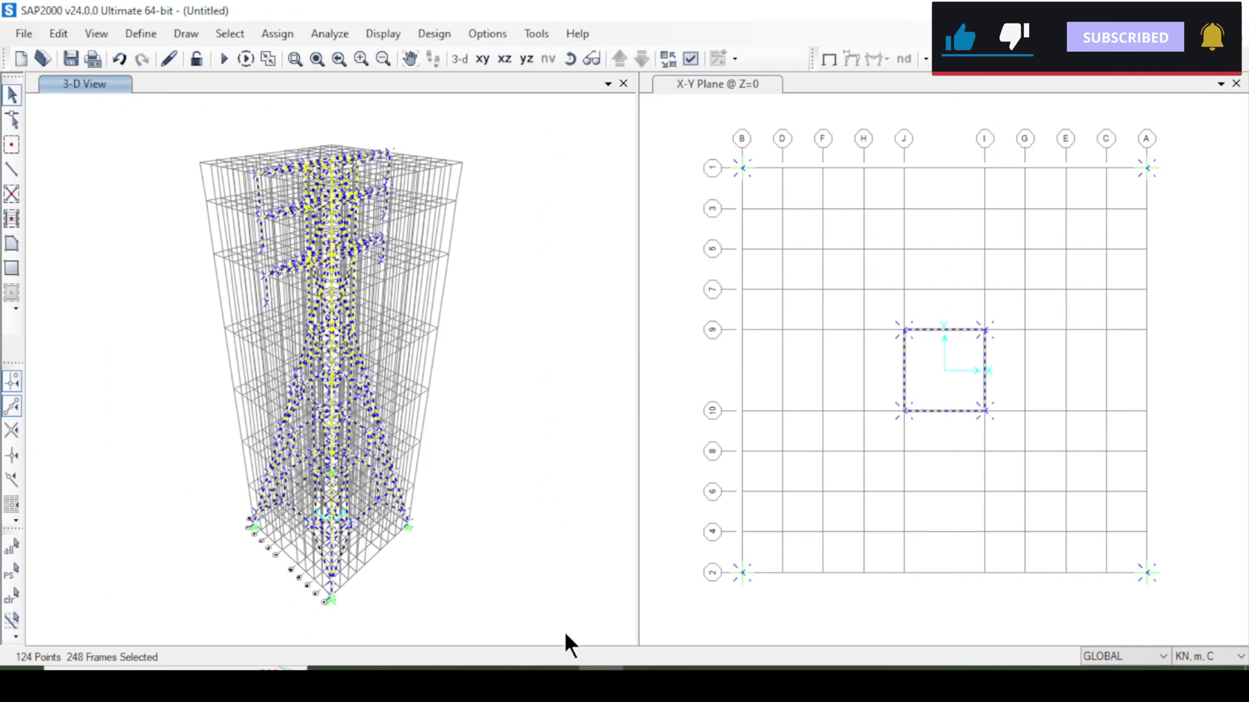
{"action": "key", "text": "ctrl+r"}
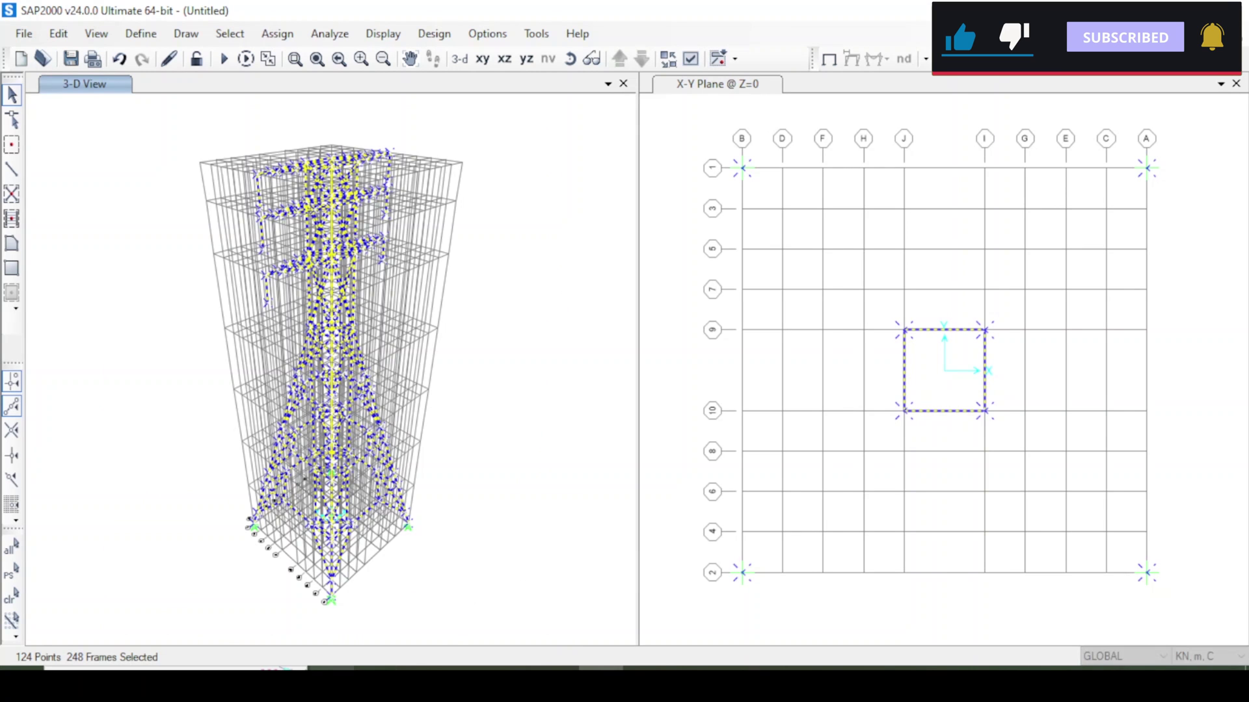
{"action": "left_click_drag", "start_coordinate": [571, 153], "coordinate": [876, 153]}
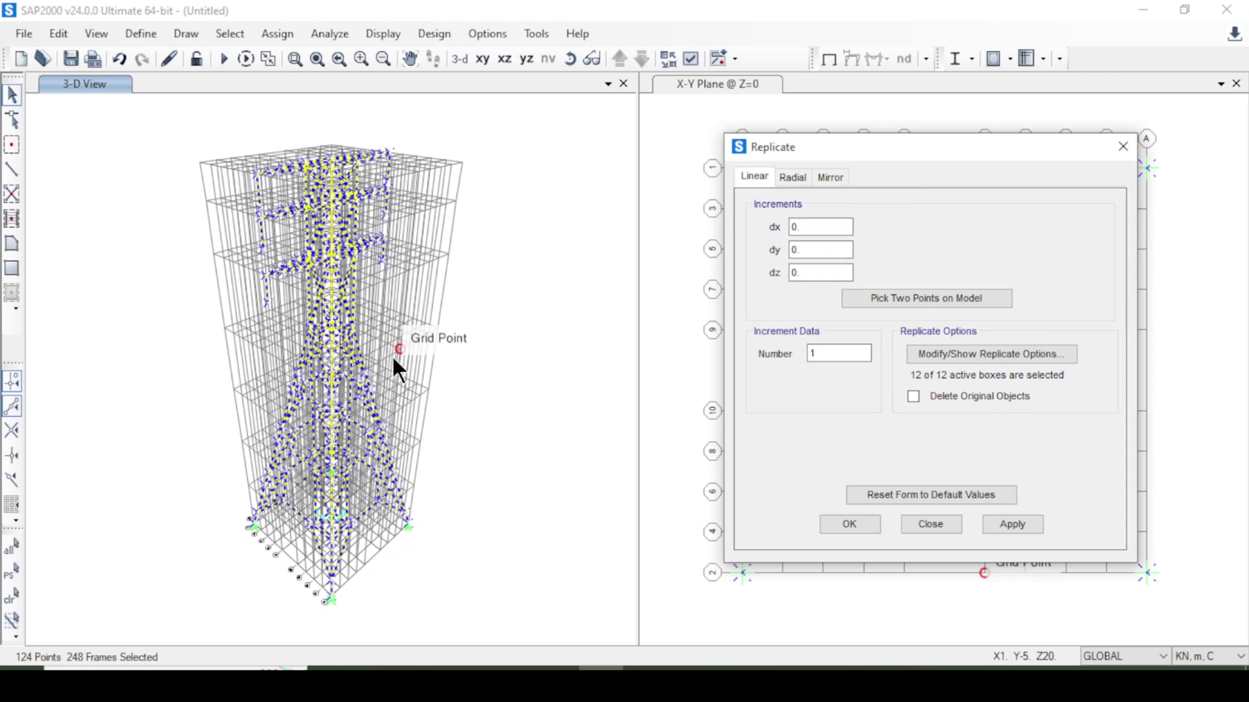
{"action": "left_click_drag", "start_coordinate": [831, 256], "coordinate": [746, 254]}
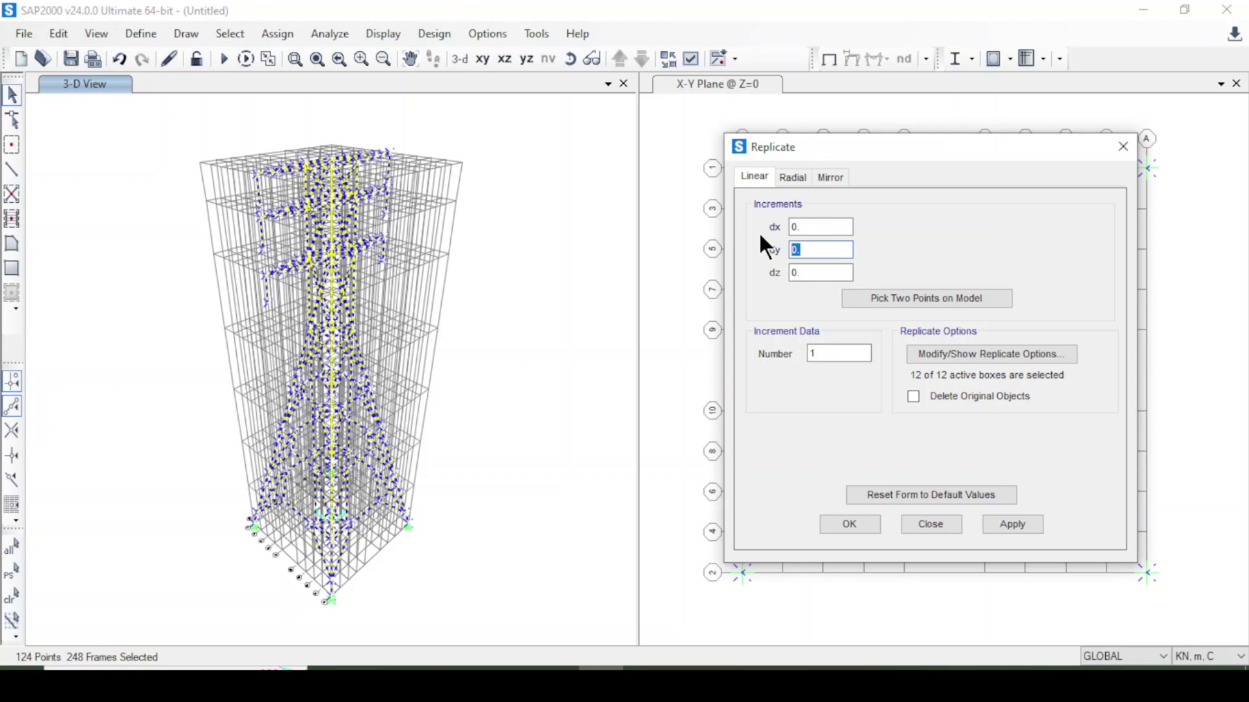
{"action": "type", "text": "20"}
{"action": "left_click_drag", "start_coordinate": [859, 358], "coordinate": [778, 348]}
{"action": "type", "text": "3"}
{"action": "left_click", "coordinate": [998, 524]}
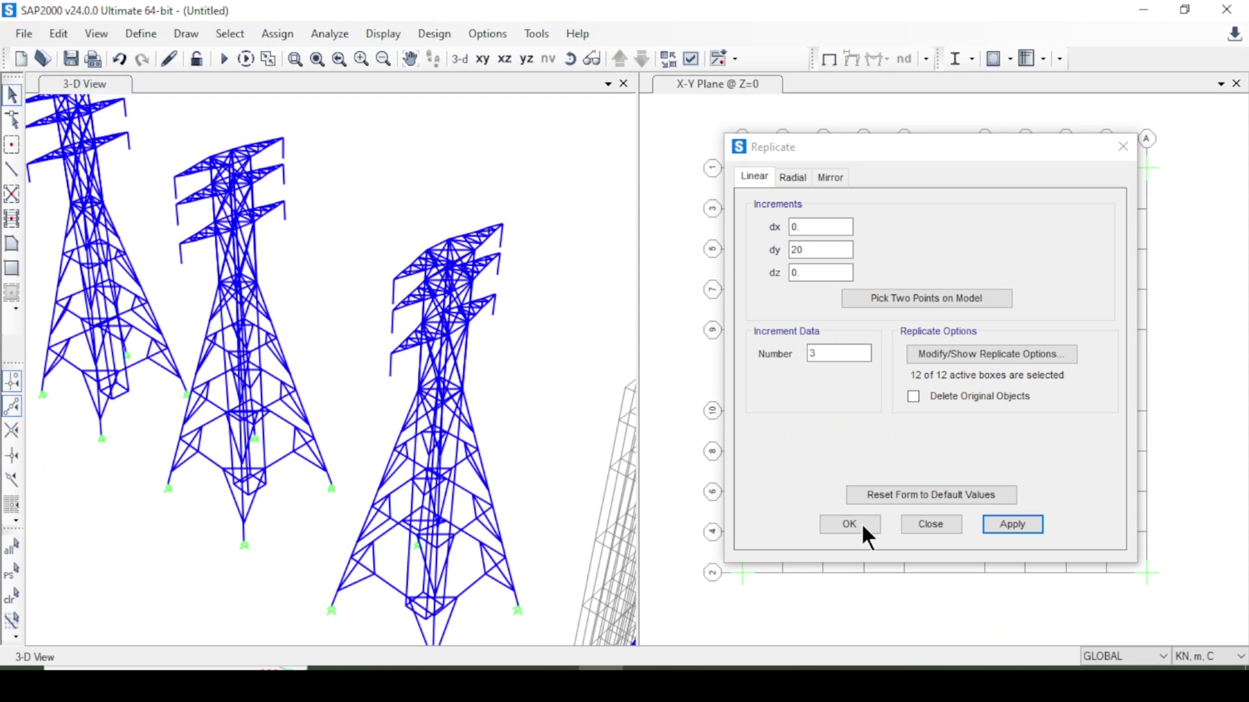
{"action": "left_click", "coordinate": [861, 521]}
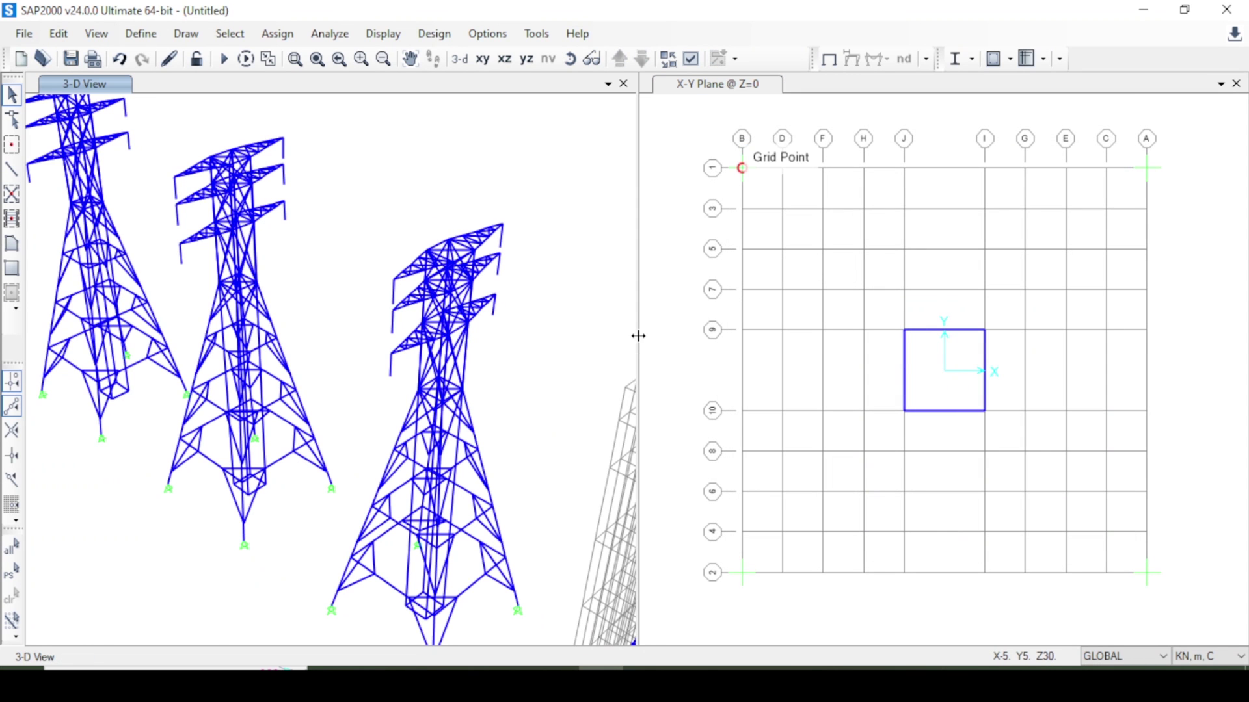
{"action": "left_click_drag", "start_coordinate": [637, 333], "coordinate": [843, 352]}
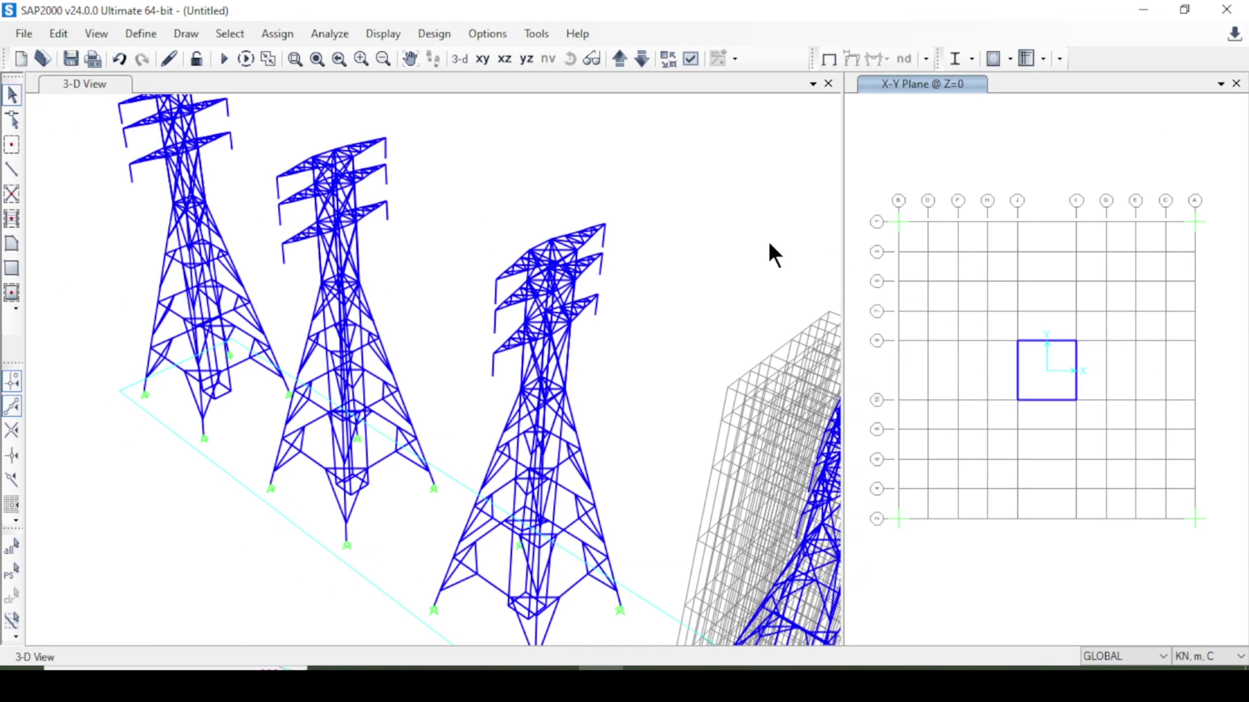
{"action": "left_click", "coordinate": [459, 58]}
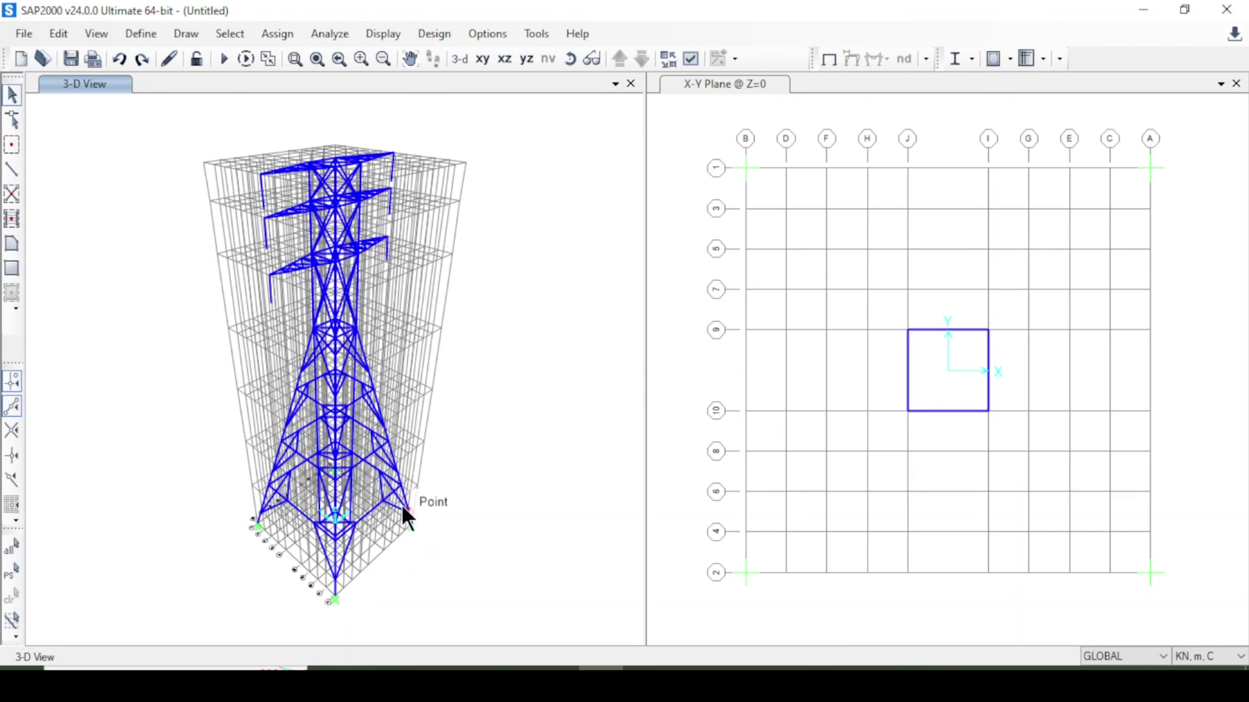
- Replicate the entire tower linearly with dy 30 and number 3
{"action": "left_click_drag", "start_coordinate": [144, 111], "coordinate": [557, 623]}
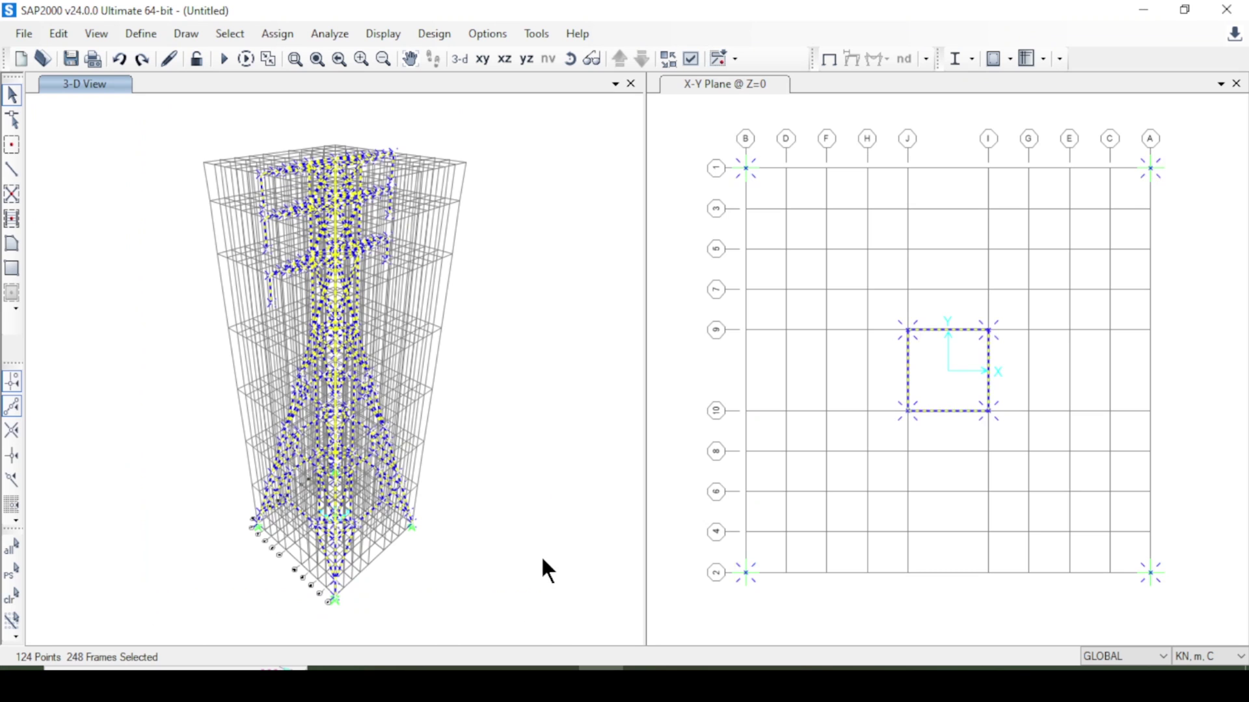
{"action": "key", "text": "ctrl+r"}
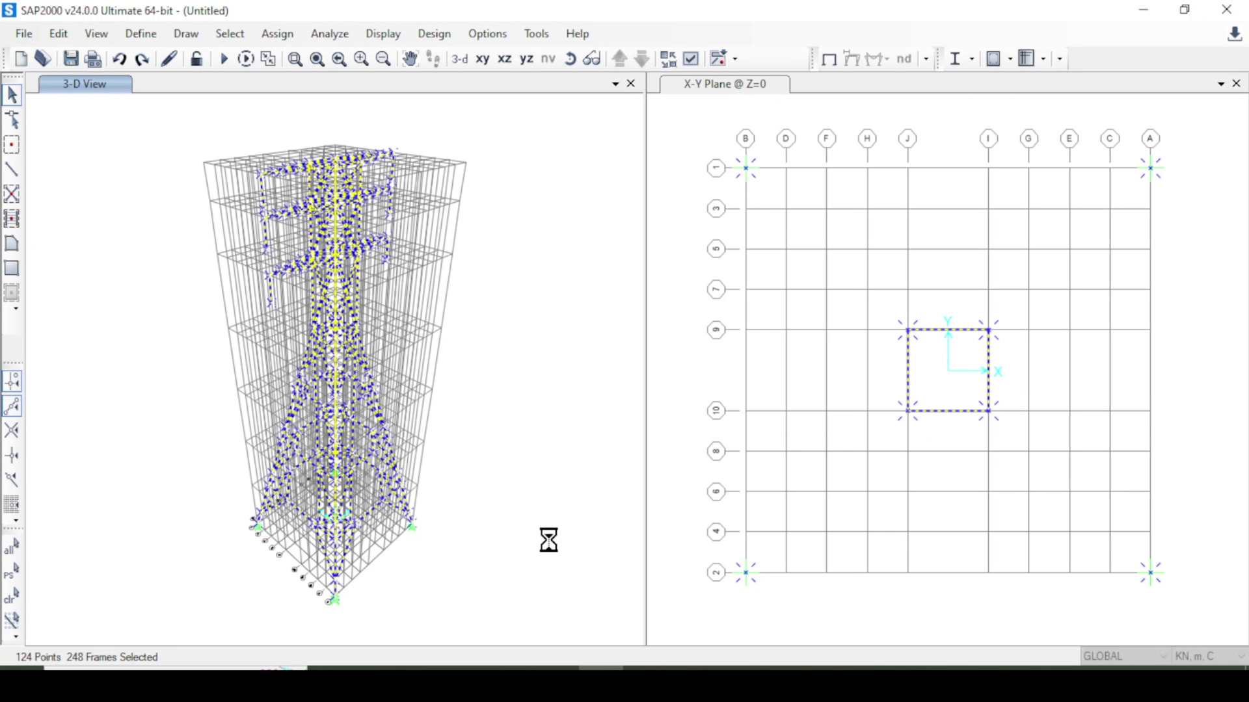
{"action": "left_click_drag", "start_coordinate": [655, 143], "coordinate": [848, 147]}
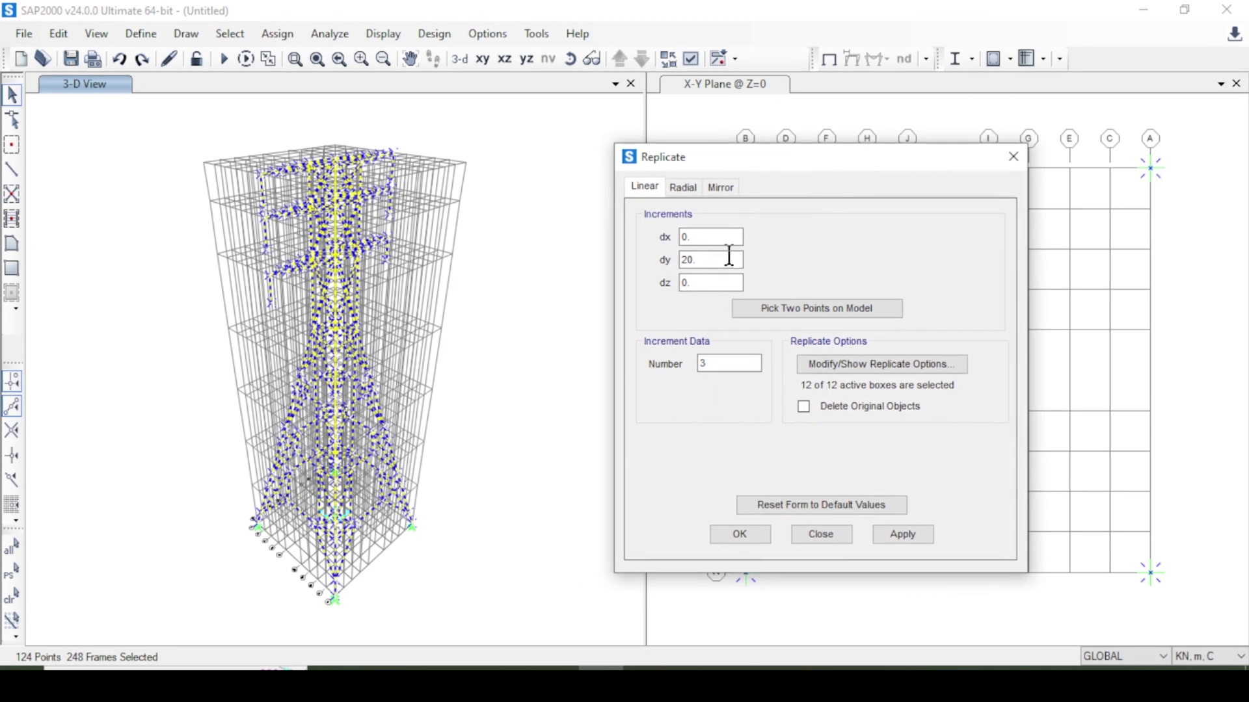
{"action": "left_click_drag", "start_coordinate": [729, 259], "coordinate": [682, 260]}
{"action": "type", "text": "30"}
{"action": "left_click", "coordinate": [724, 363]}
{"action": "left_click", "coordinate": [904, 532]}
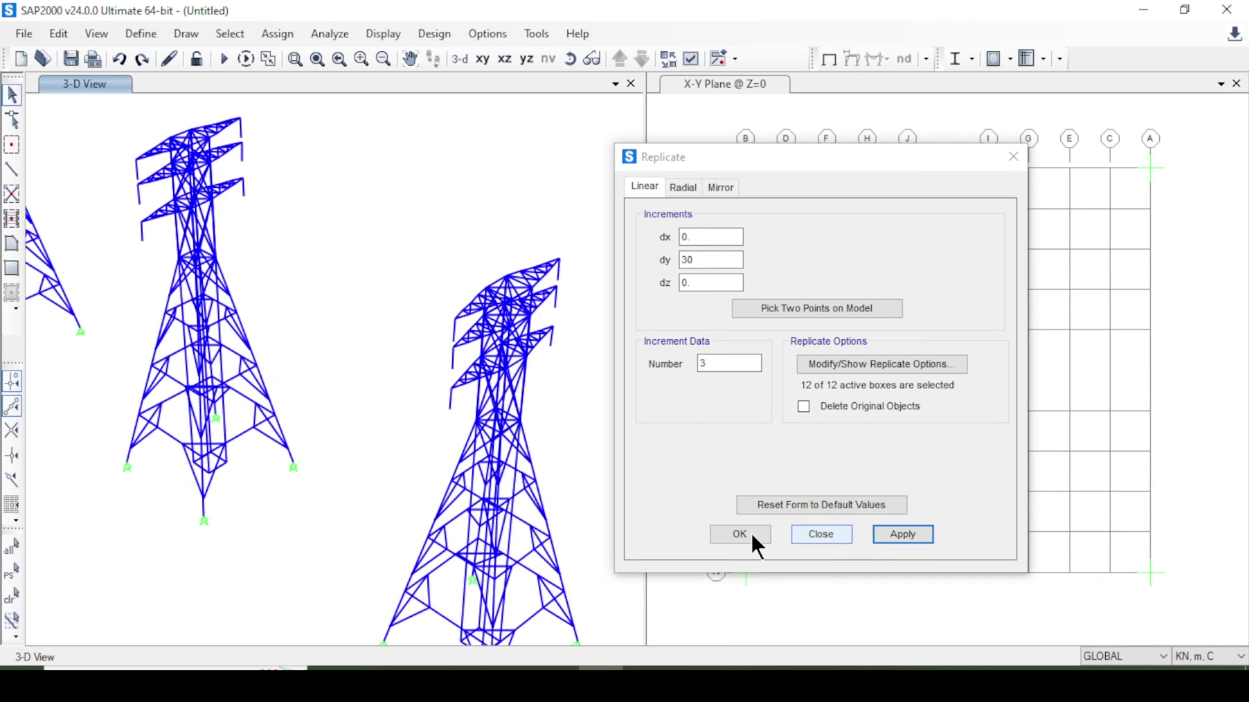
{"action": "left_click", "coordinate": [748, 534]}
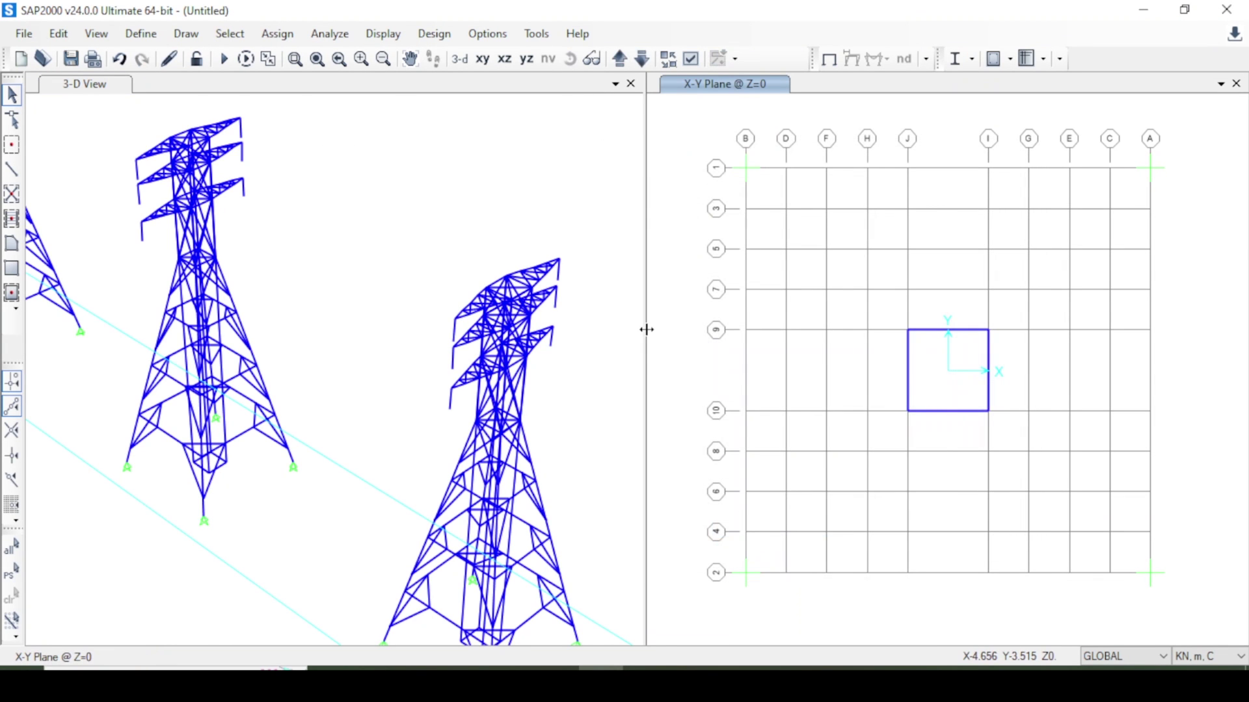
- Widen the 3D window, show the whole row of towers from a lower angle, and hide the grid
{"action": "left_click_drag", "start_coordinate": [646, 329], "coordinate": [947, 359]}
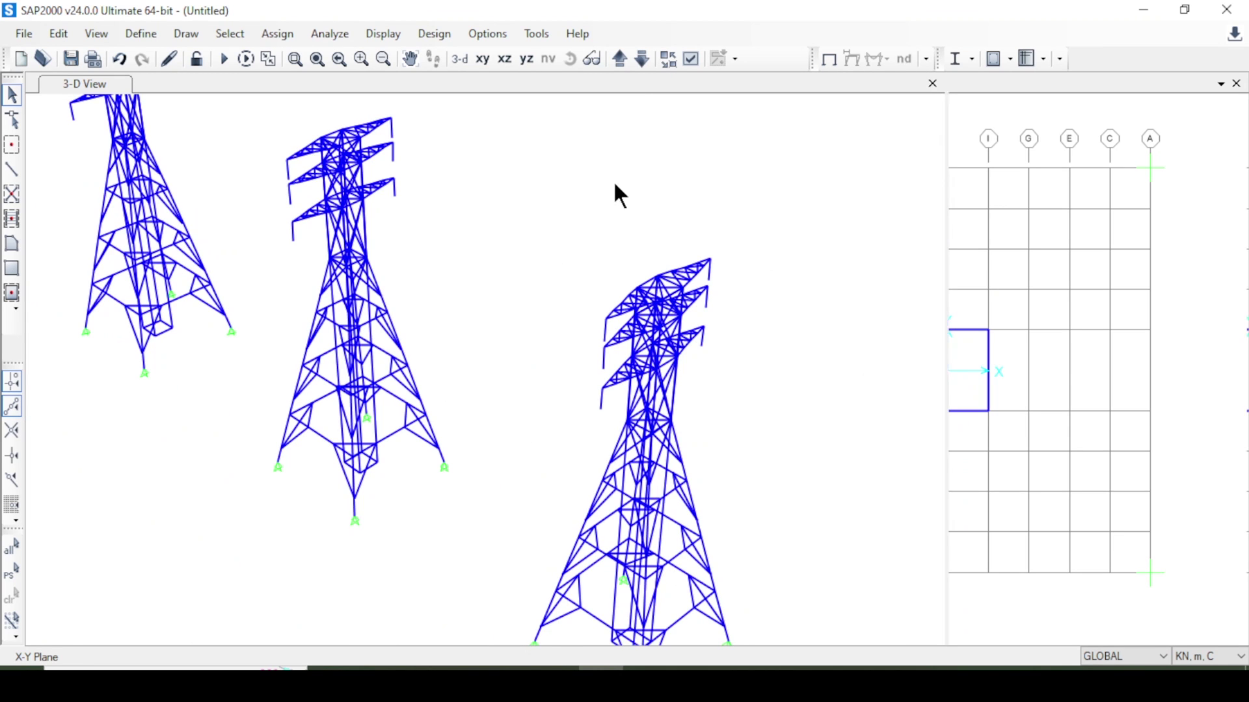
{"action": "left_click", "coordinate": [613, 182]}
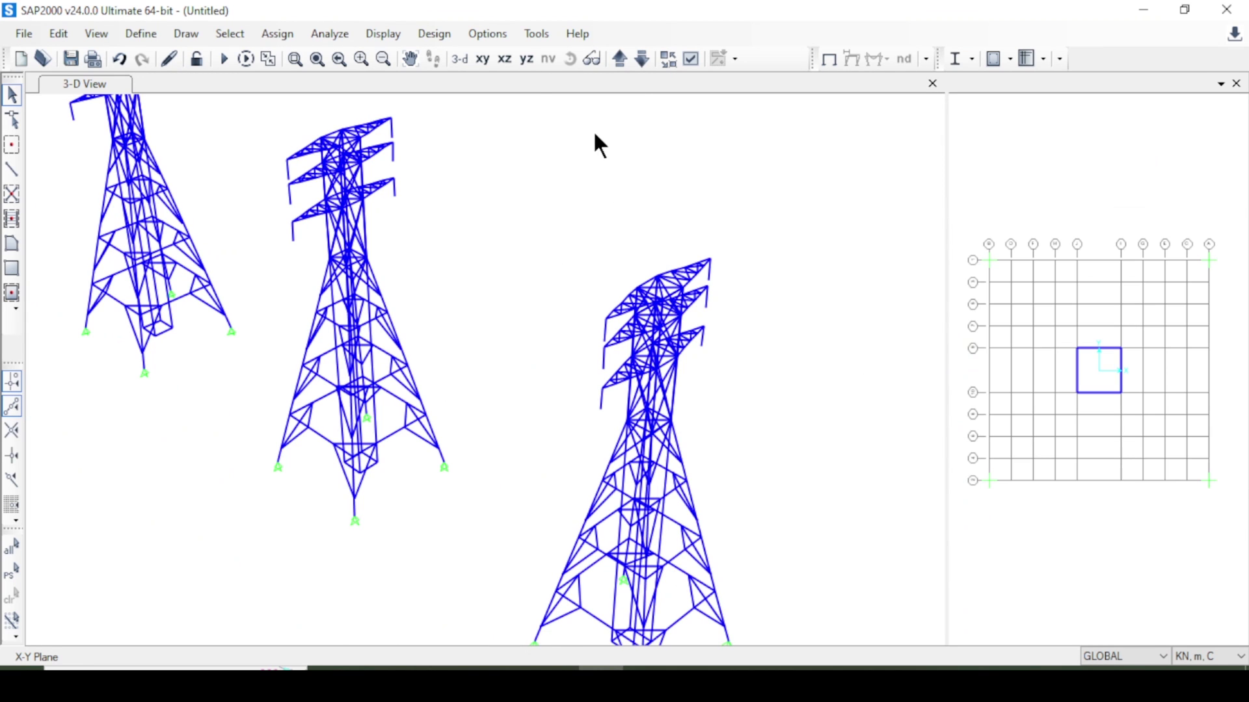
{"action": "left_click", "coordinate": [458, 63]}
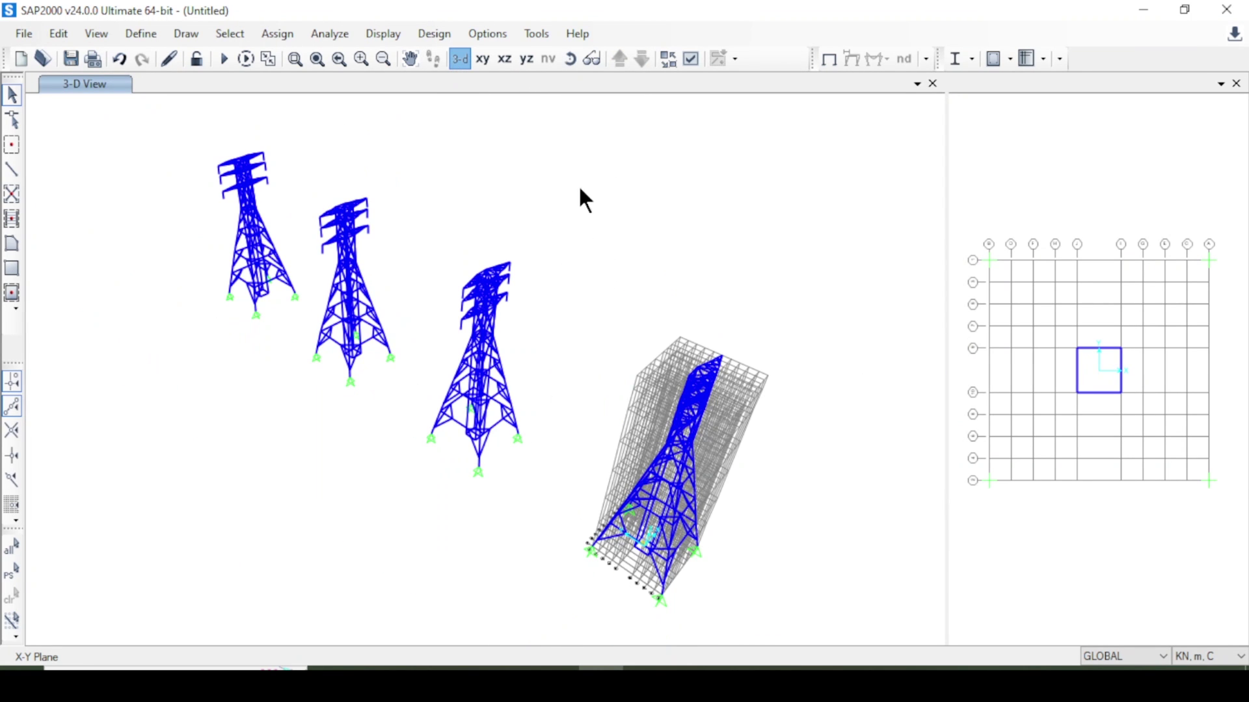
{"action": "left_click", "coordinate": [575, 59]}
{"action": "left_click_drag", "start_coordinate": [614, 147], "coordinate": [638, 154]}
{"action": "left_click", "coordinate": [97, 33]}
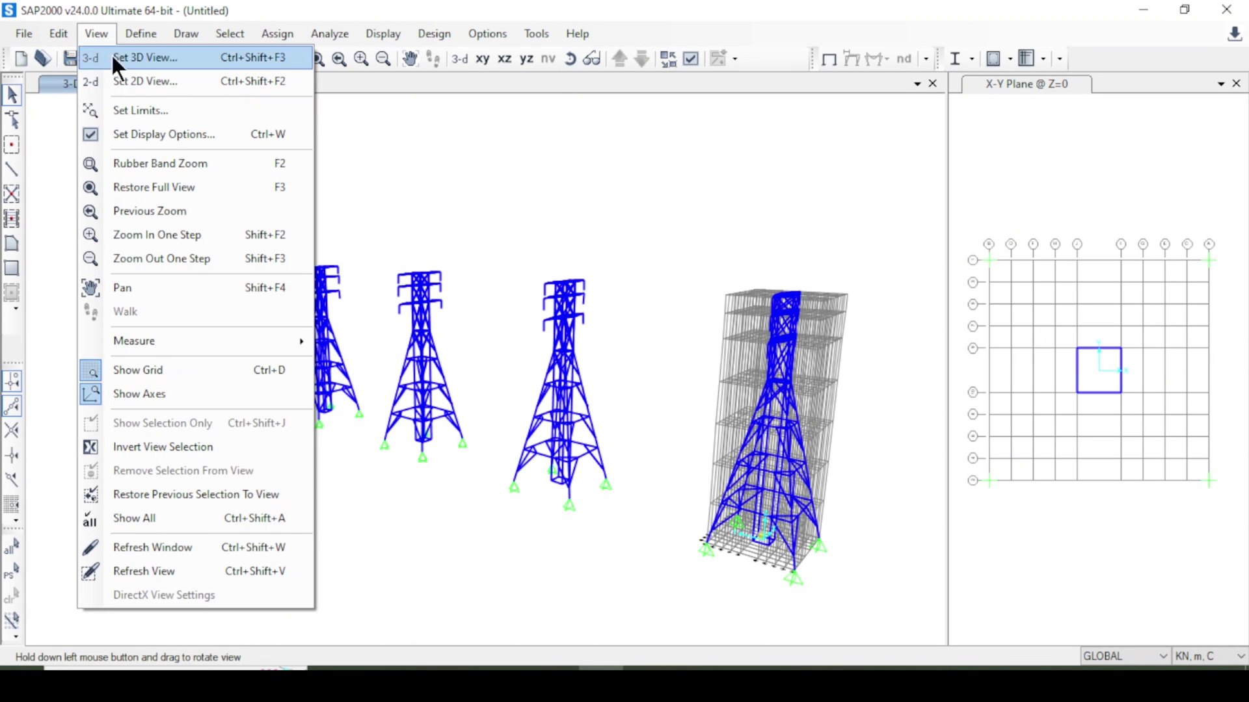
{"action": "left_click", "coordinate": [207, 368]}
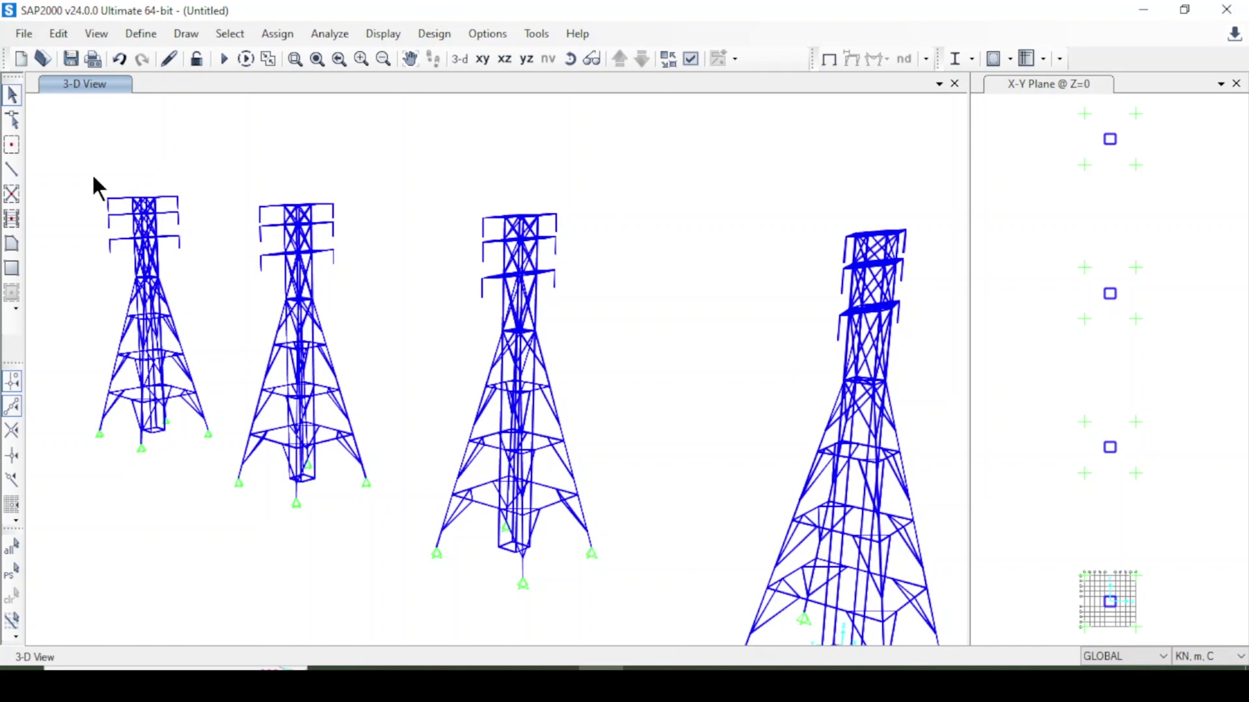
- Draw a CAB1 cable between the topmost hanging members of the first two towers, from X=-5, Y=0, Z=28.4 to Y=30
{"action": "left_click", "coordinate": [11, 170]}
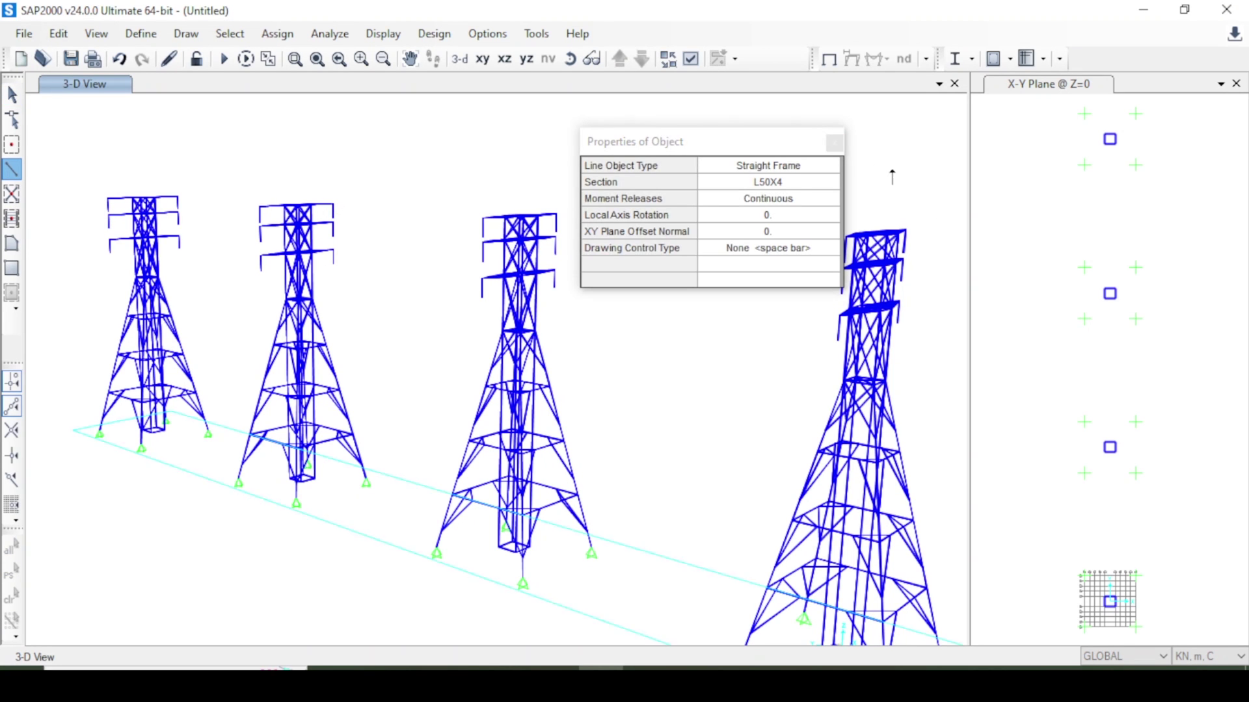
{"action": "left_click", "coordinate": [792, 167]}
{"action": "left_click", "coordinate": [792, 166]}
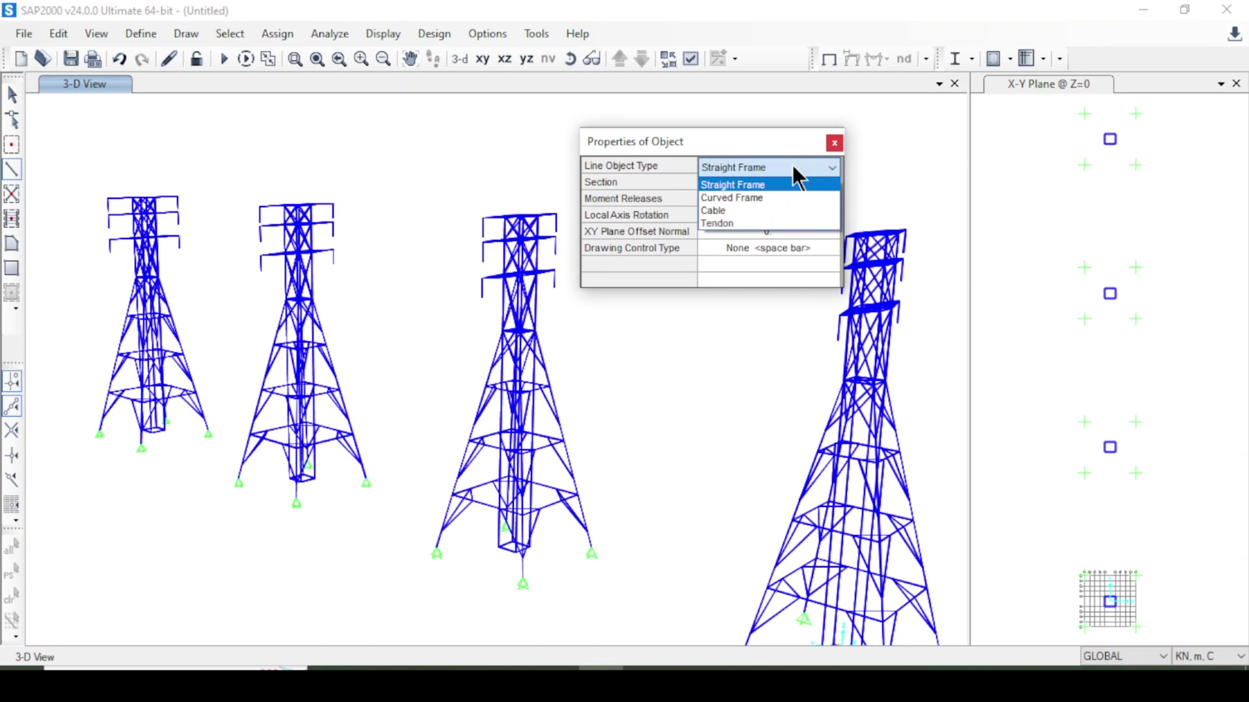
{"action": "left_click", "coordinate": [765, 210]}
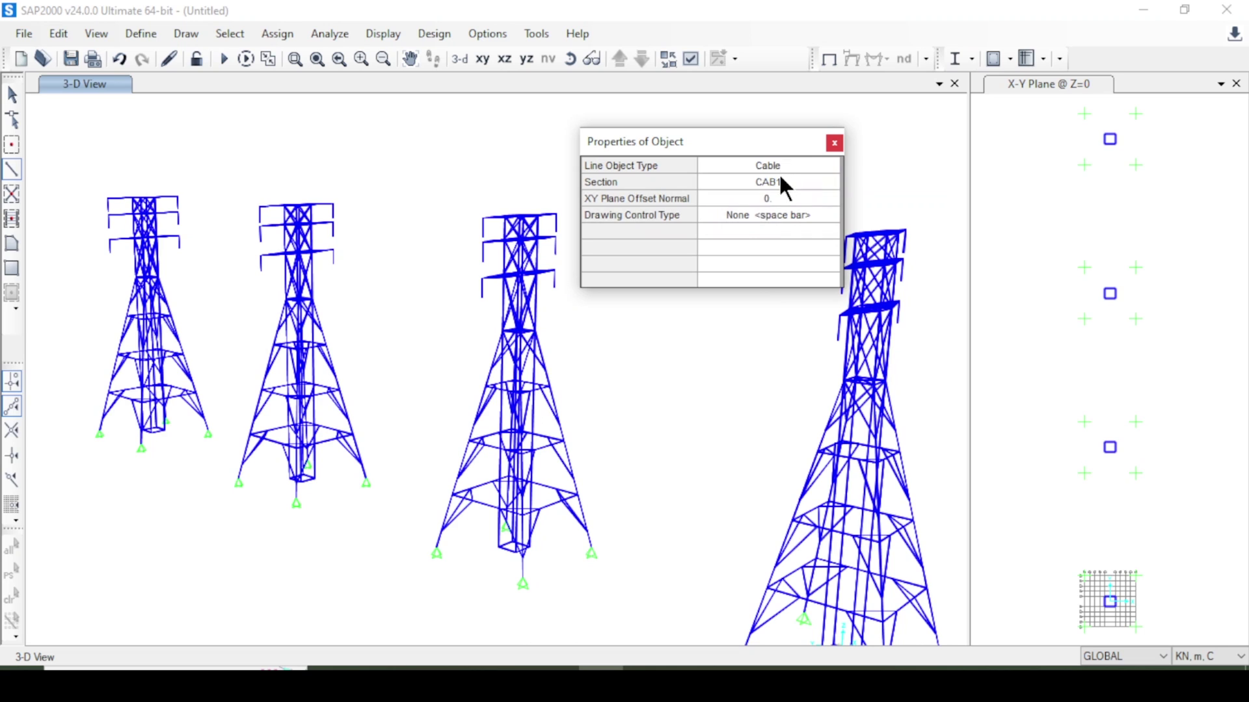
{"action": "left_click", "coordinate": [780, 182]}
{"action": "left_click", "coordinate": [781, 184]}
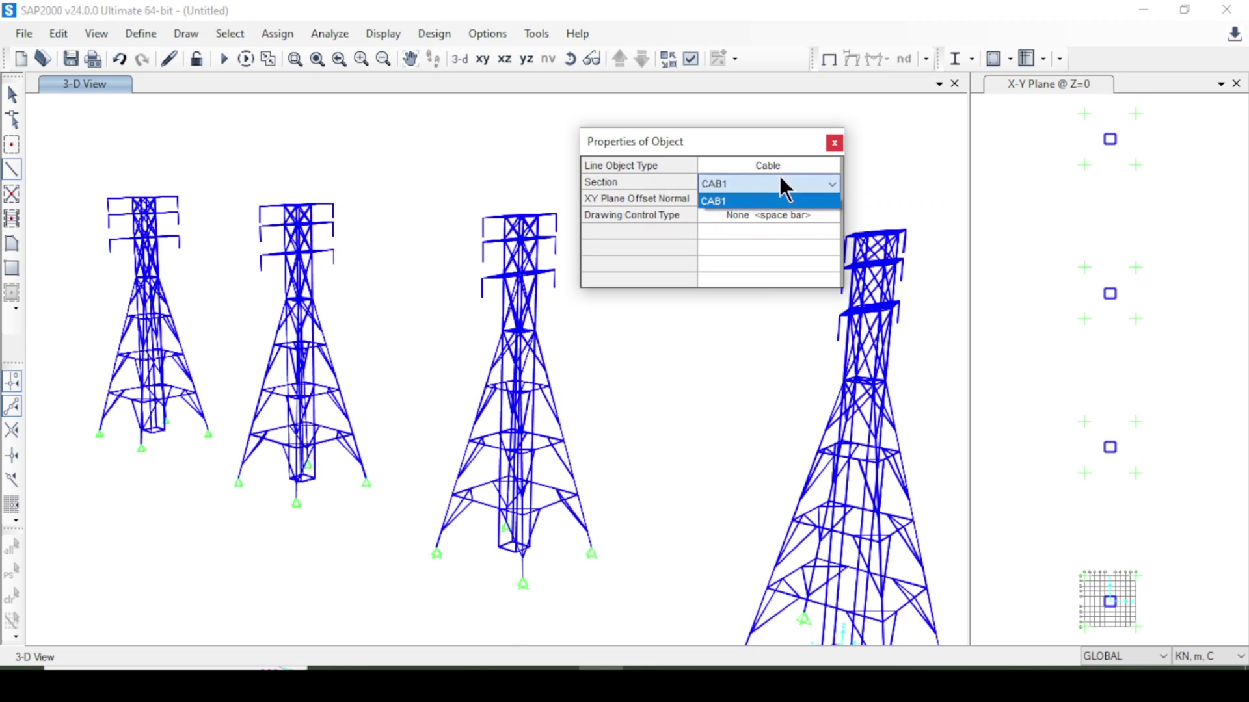
{"action": "left_click", "coordinate": [832, 143]}
{"action": "left_click", "coordinate": [831, 143]}
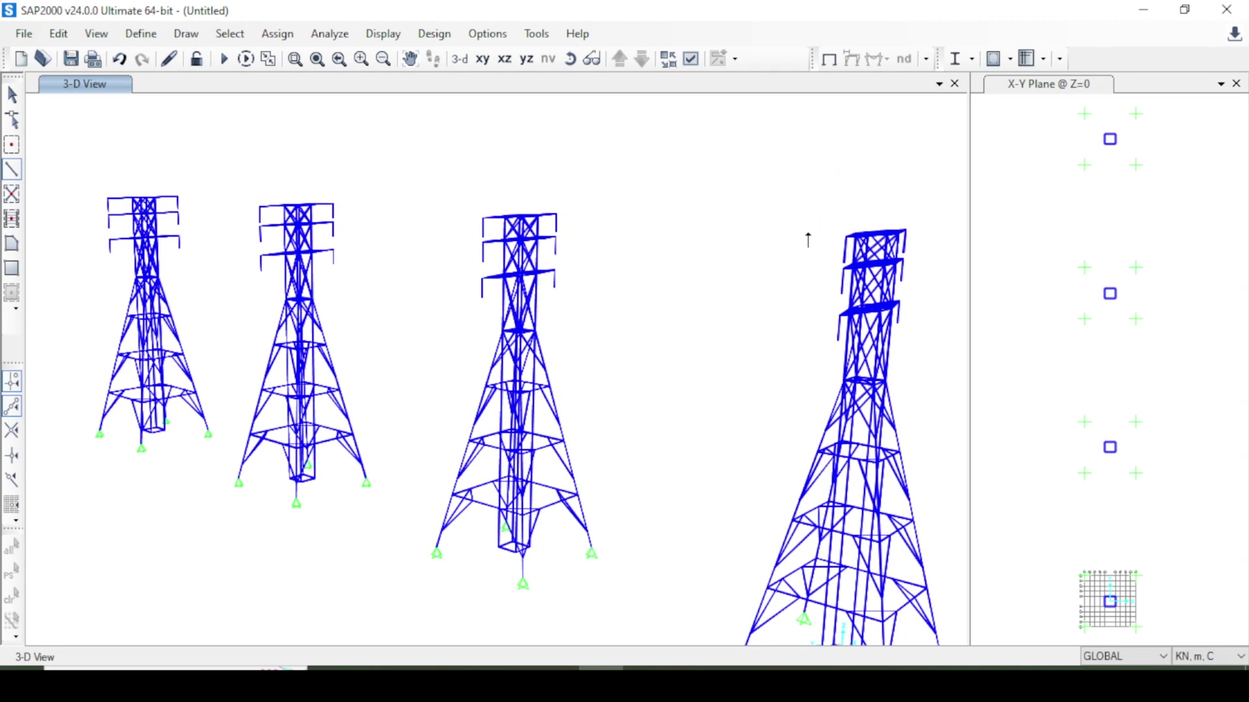
{"action": "left_click", "coordinate": [841, 263]}
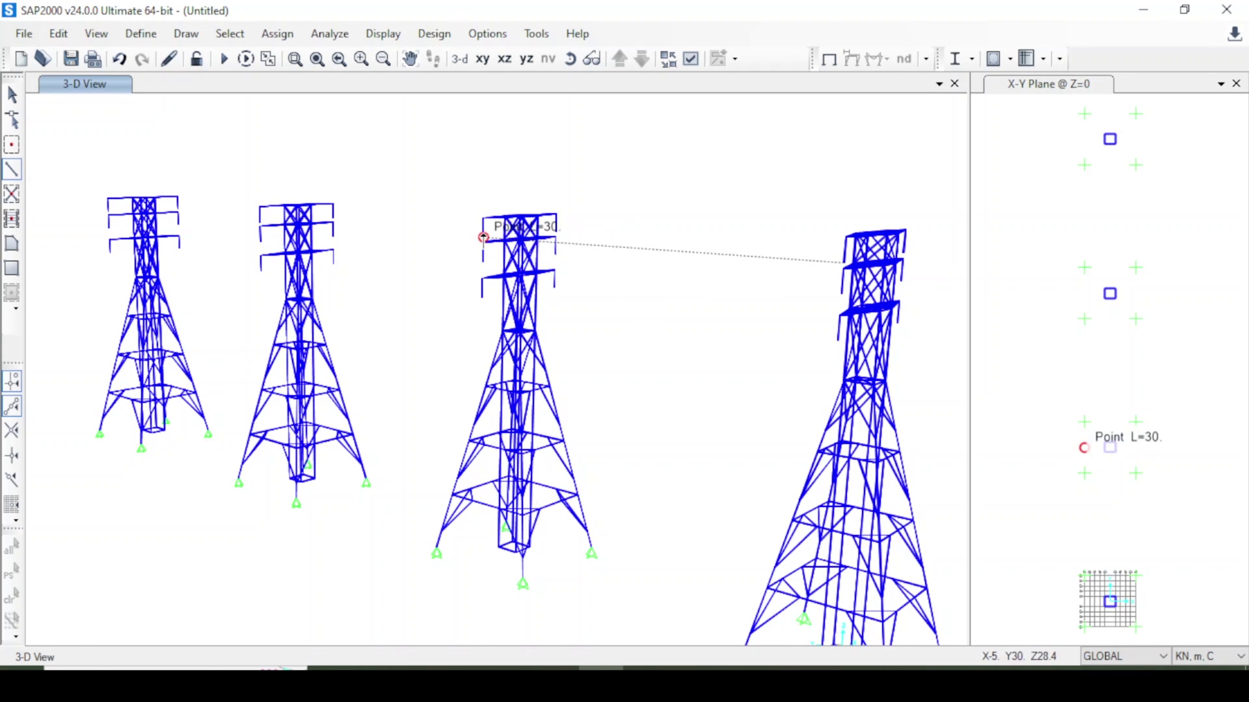
{"action": "left_click", "coordinate": [483, 236]}
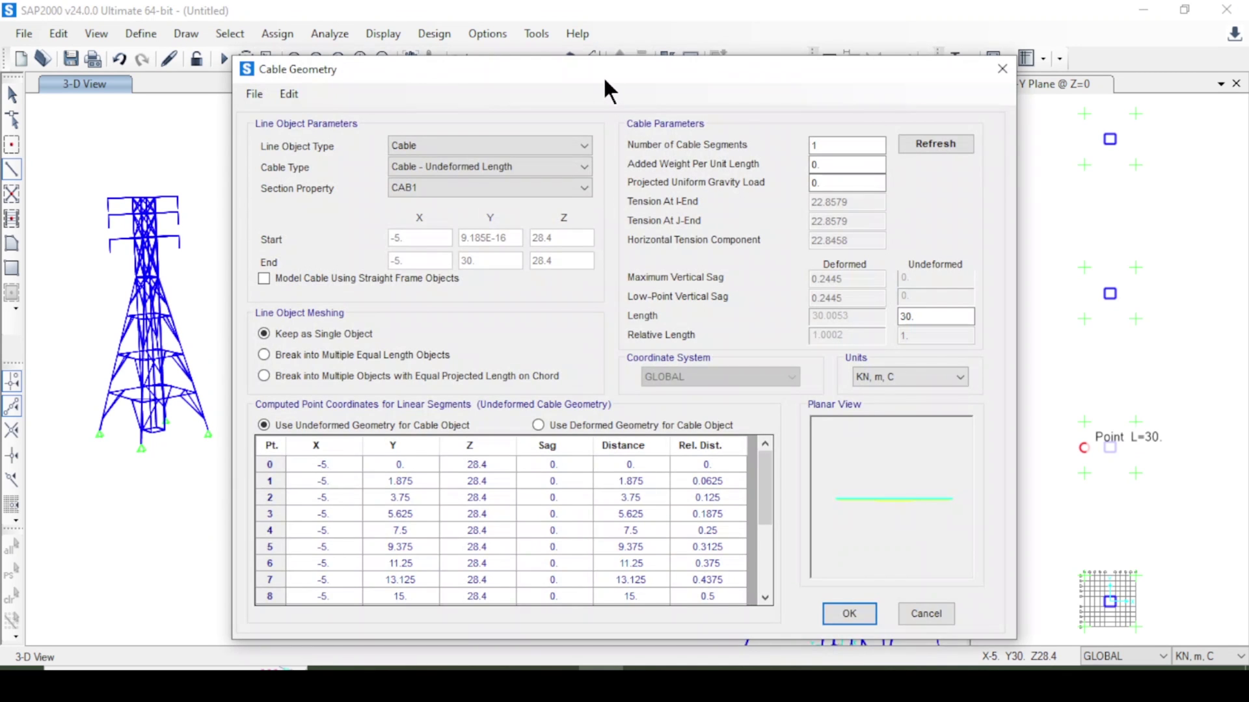
- Define the cable by a maximum vertical sag of 2 m and use the deformed geometry for the cable object
{"action": "left_click_drag", "start_coordinate": [604, 79], "coordinate": [598, 48]}
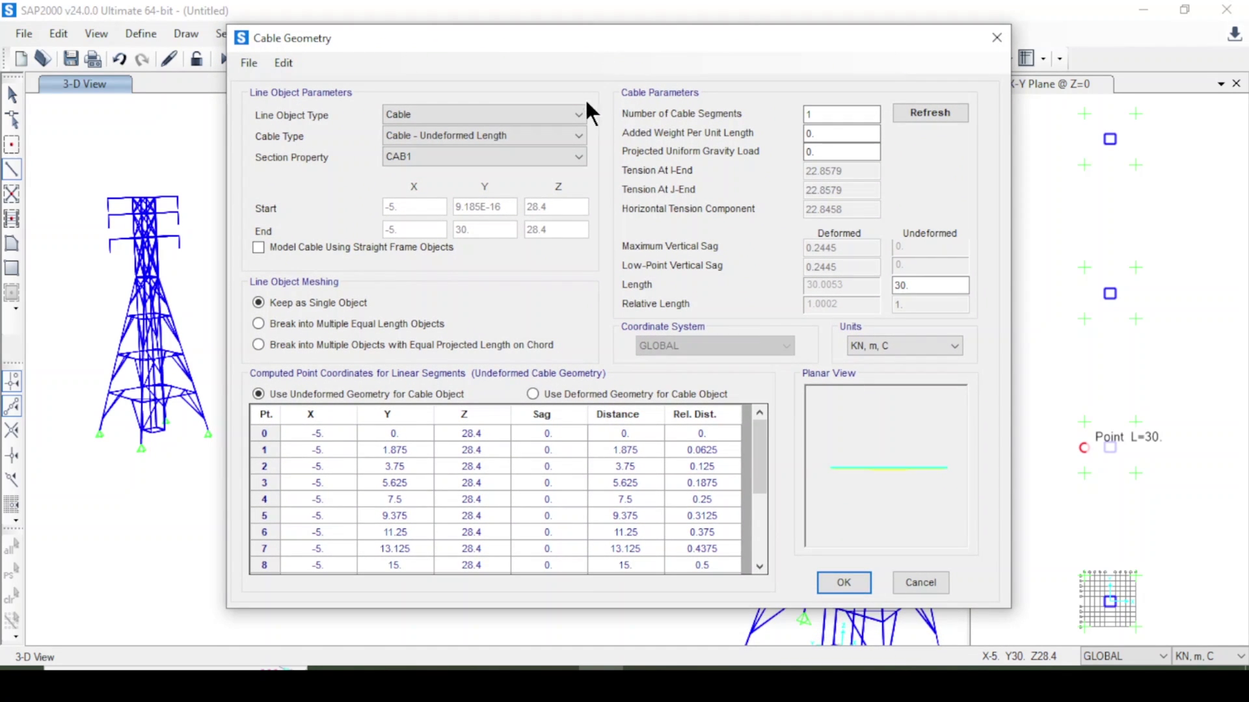
{"action": "left_click", "coordinate": [454, 105]}
{"action": "left_click", "coordinate": [454, 106]}
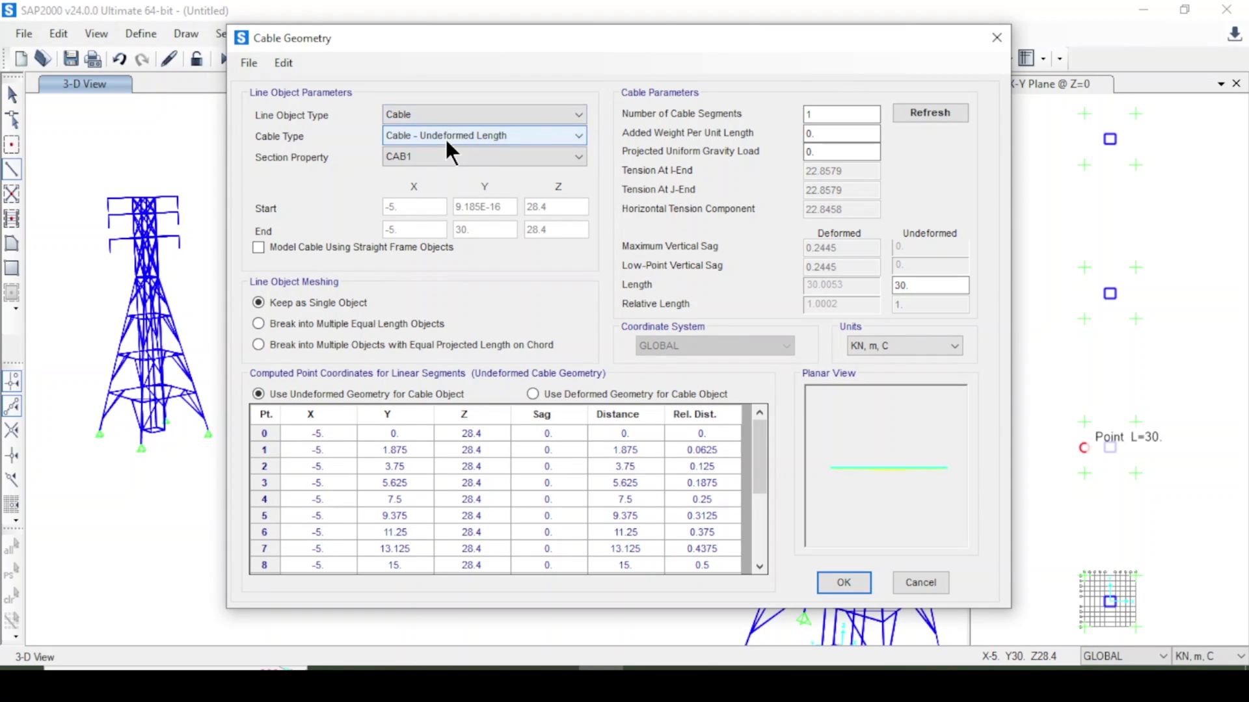
{"action": "left_click", "coordinate": [454, 133]}
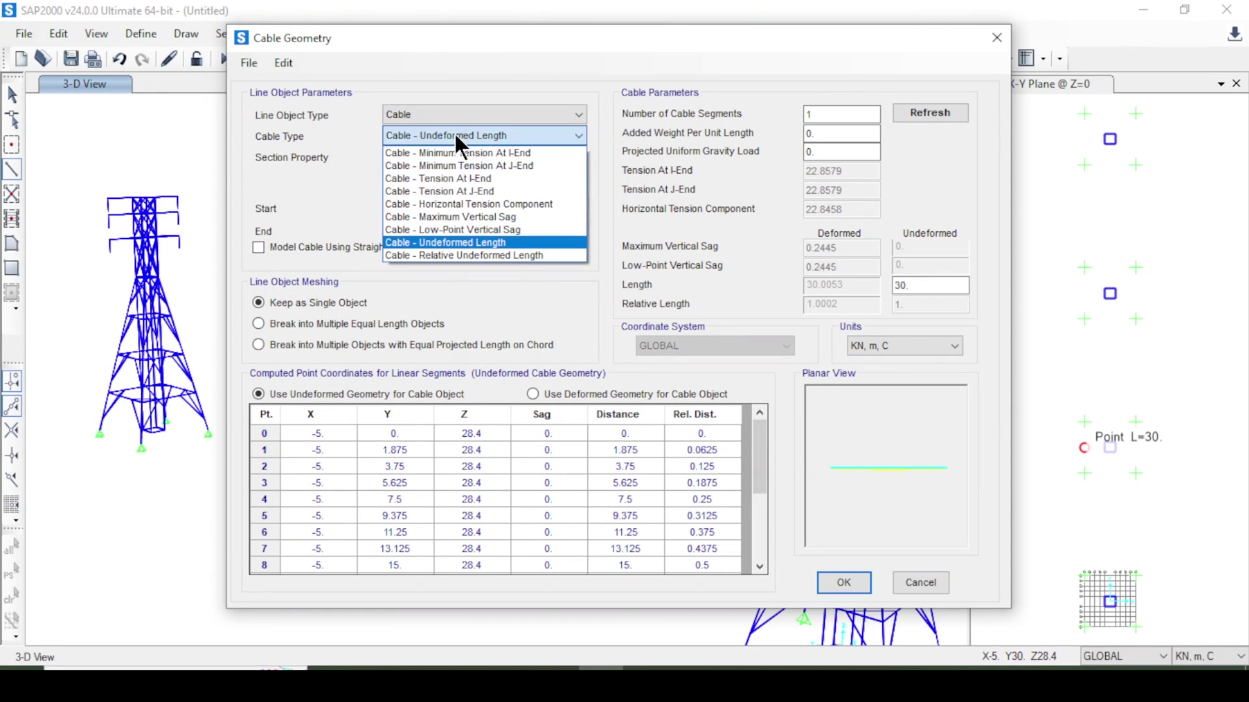
{"action": "left_click", "coordinate": [552, 216]}
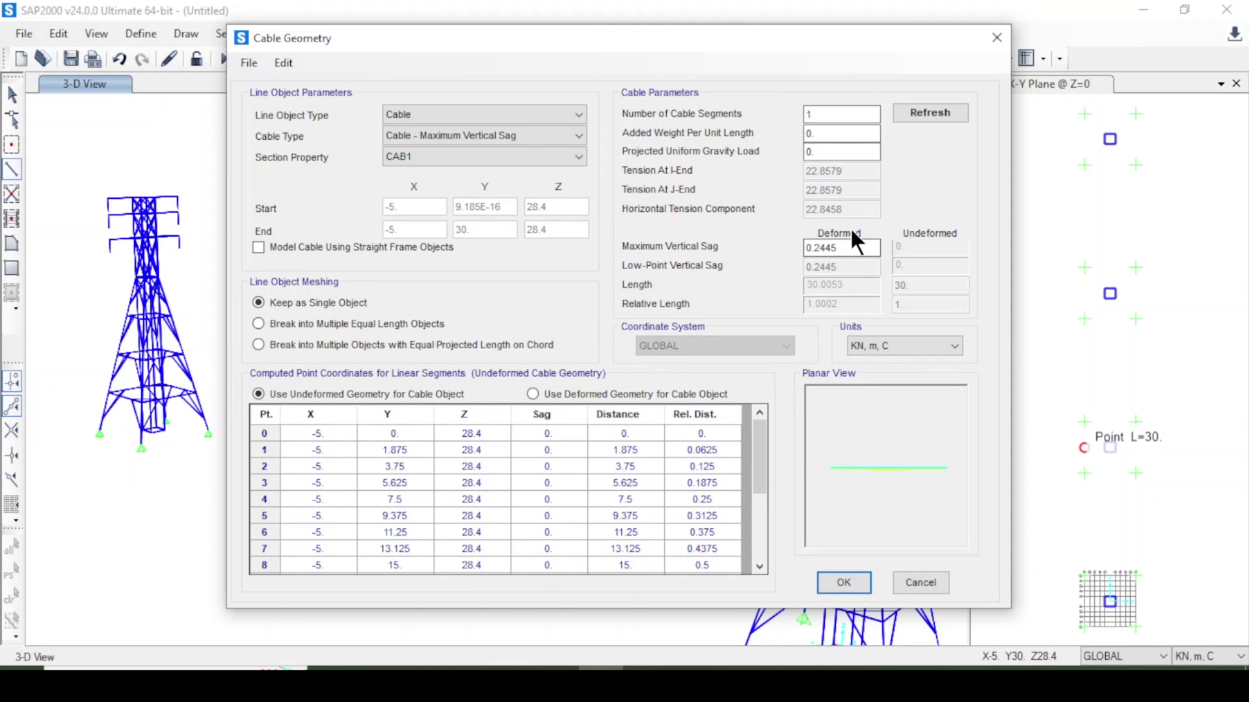
{"action": "left_click_drag", "start_coordinate": [849, 247], "coordinate": [805, 248]}
{"action": "type", "text": "2.0"}
{"action": "left_click", "coordinate": [553, 394]}
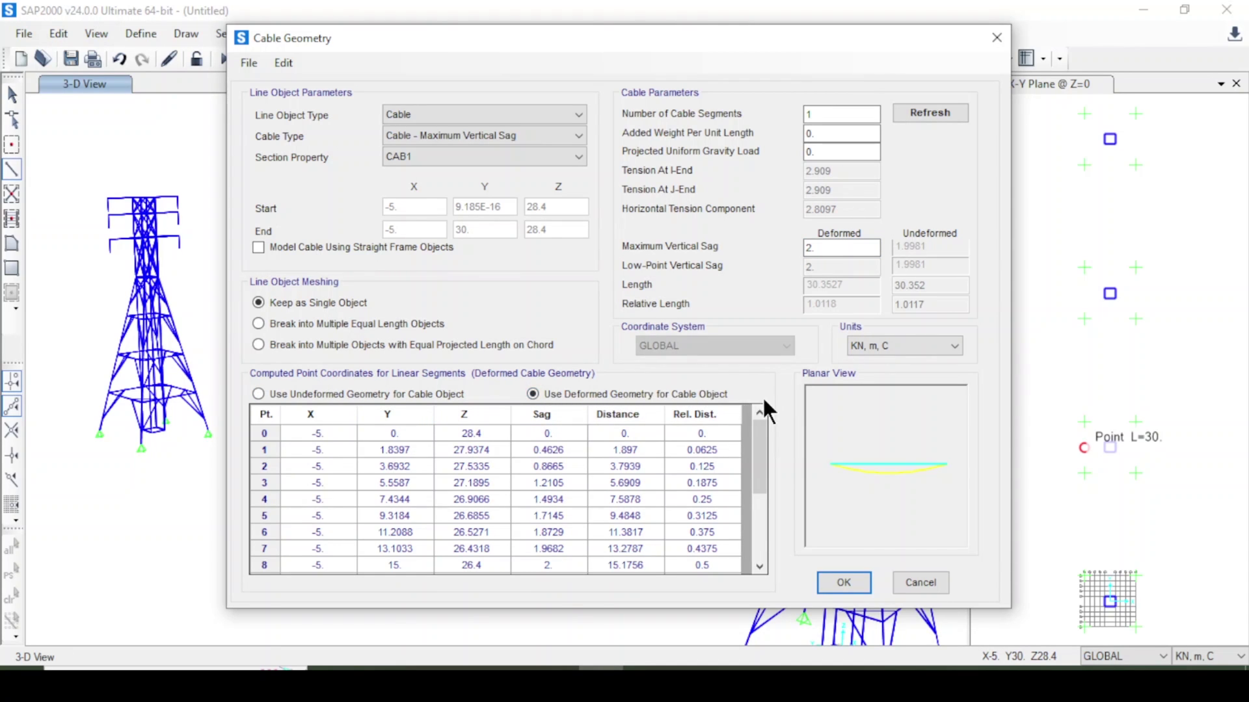
{"action": "left_click", "coordinate": [844, 578]}
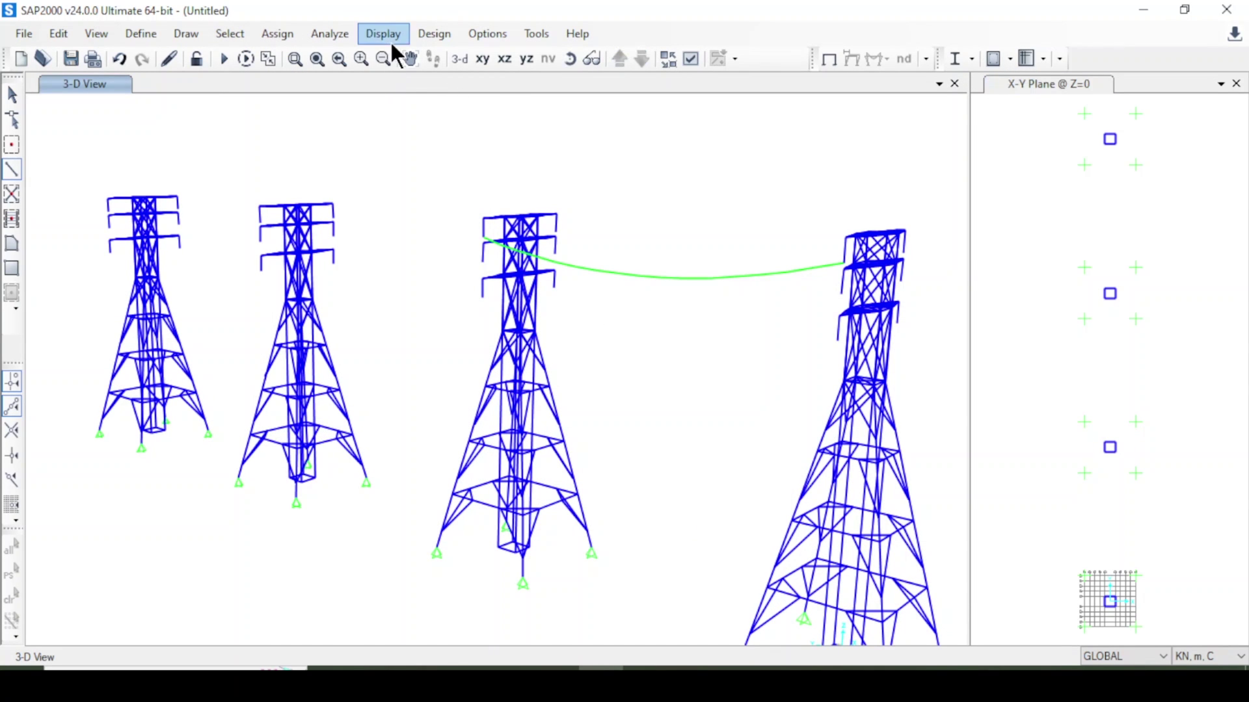
- Examine the sagging cable between the first two towers from different angles in the 3D view
{"action": "left_click", "coordinate": [570, 60]}
{"action": "left_click_drag", "start_coordinate": [705, 404], "coordinate": [721, 363]}
{"action": "left_click", "coordinate": [410, 59]}
{"action": "left_click_drag", "start_coordinate": [802, 385], "coordinate": [647, 418]}
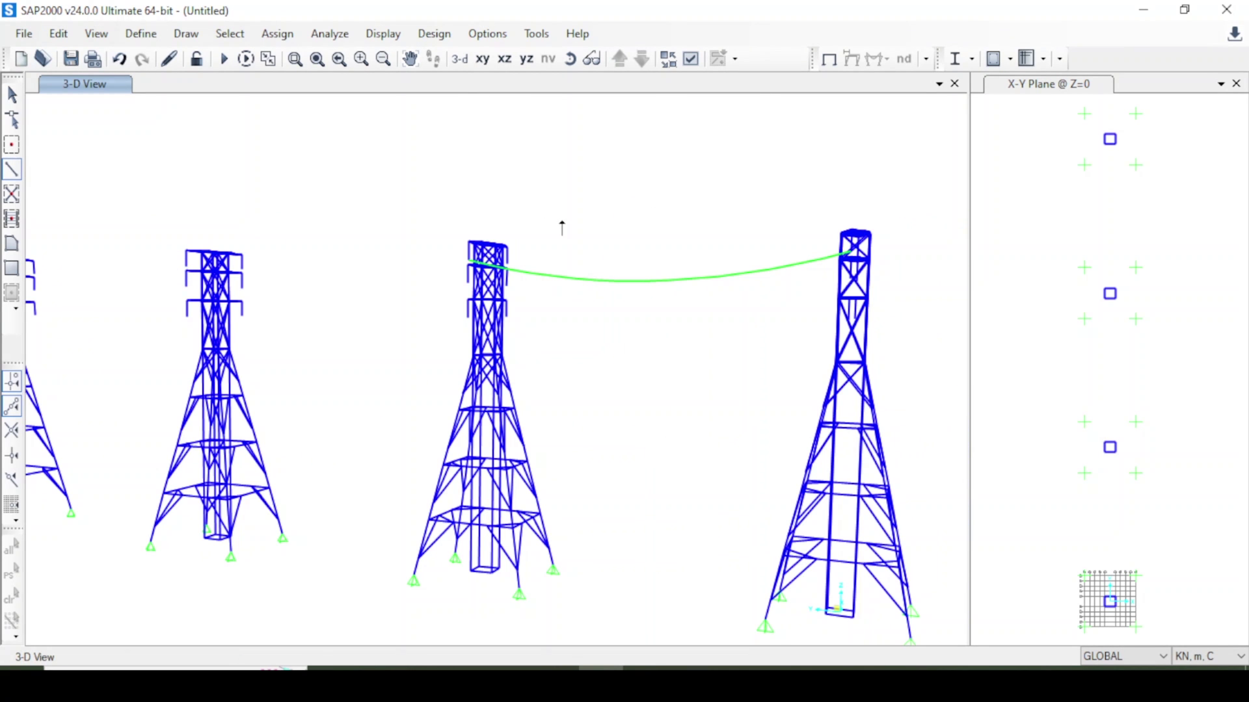
{"action": "left_click", "coordinate": [411, 59]}
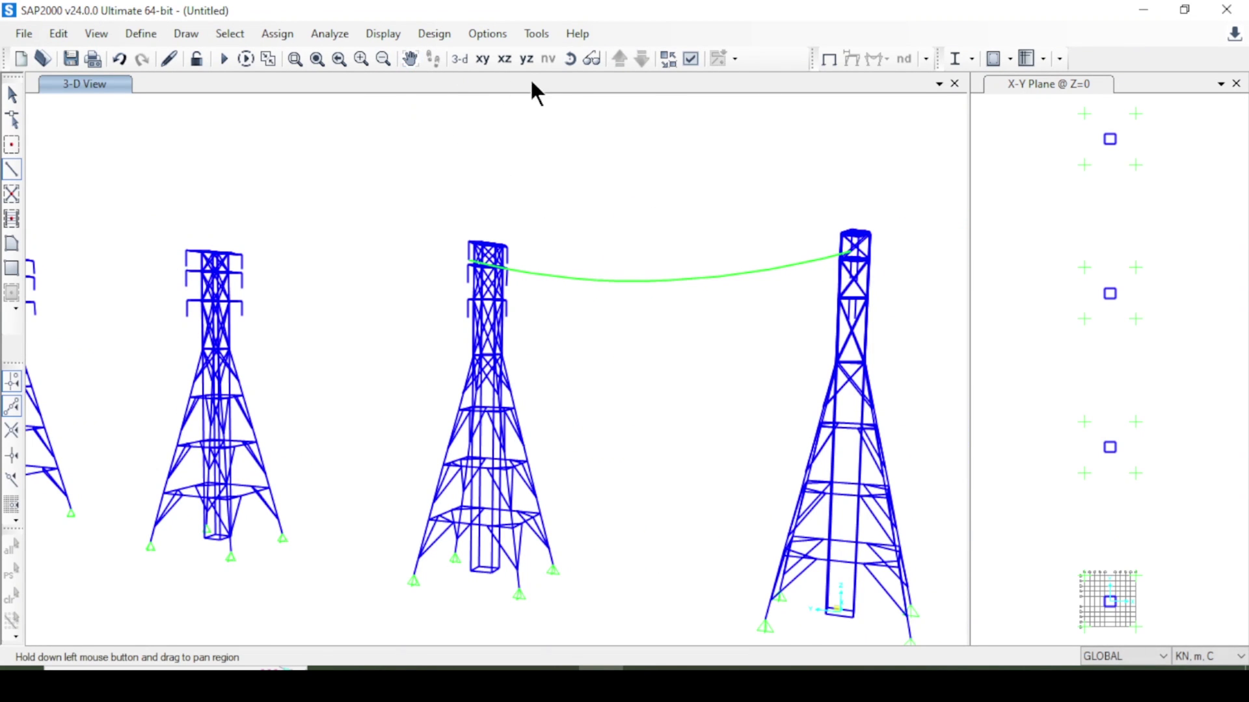
{"action": "left_click", "coordinate": [569, 58]}
{"action": "left_click_drag", "start_coordinate": [741, 329], "coordinate": [640, 270]}
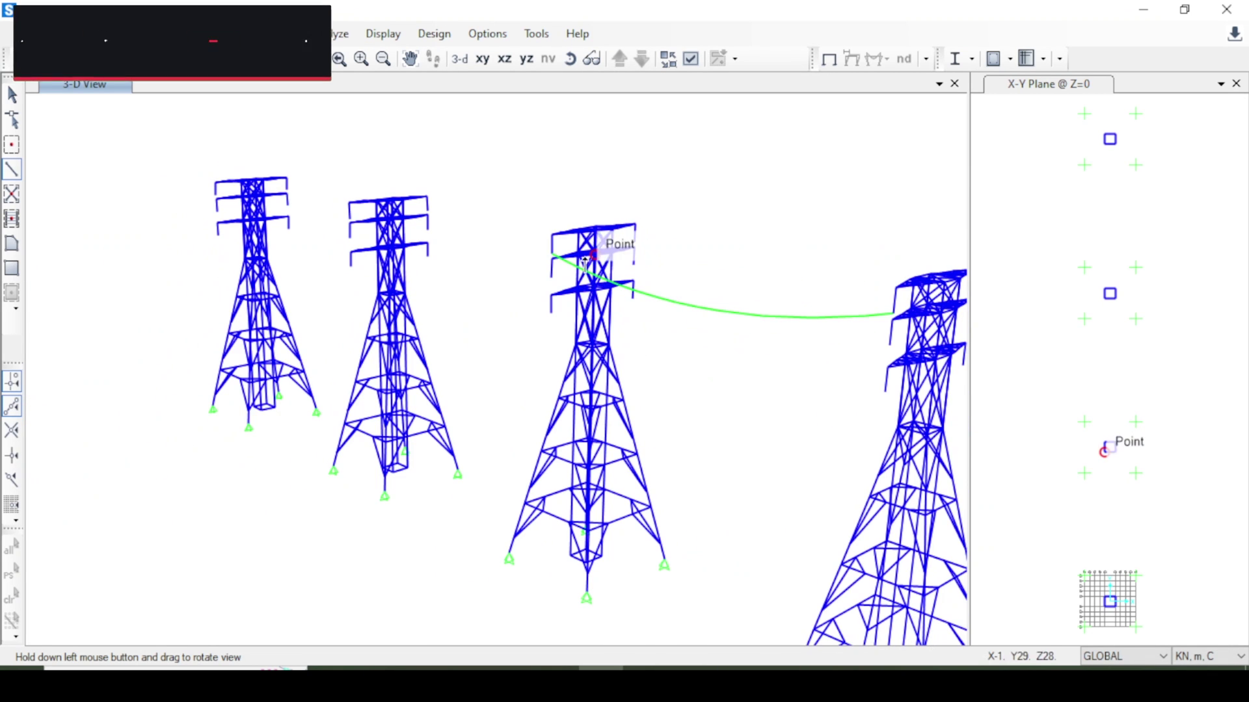
{"action": "left_click", "coordinate": [411, 59]}
{"action": "left_click_drag", "start_coordinate": [638, 200], "coordinate": [436, 254]}
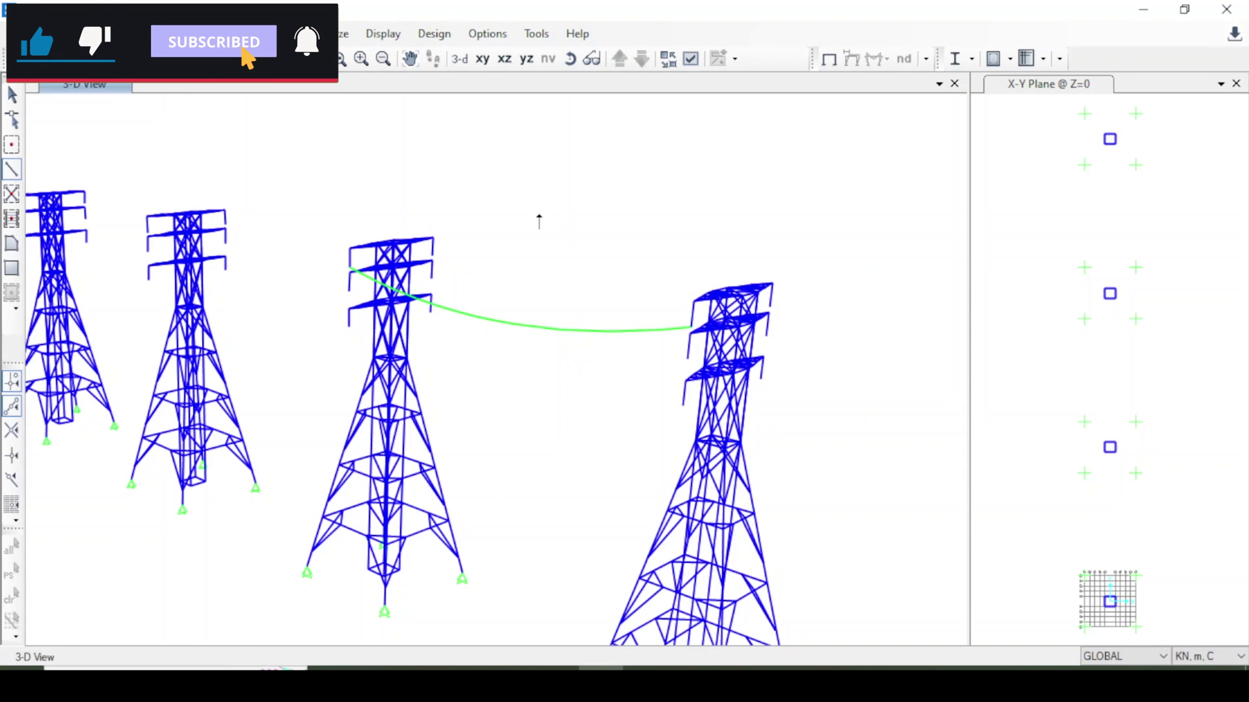
- Draw a second cable on the opposite cross-arm side, from X=5, Y=0, Z=28.4 to Y=30 on the next tower
{"action": "left_click", "coordinate": [12, 169]}
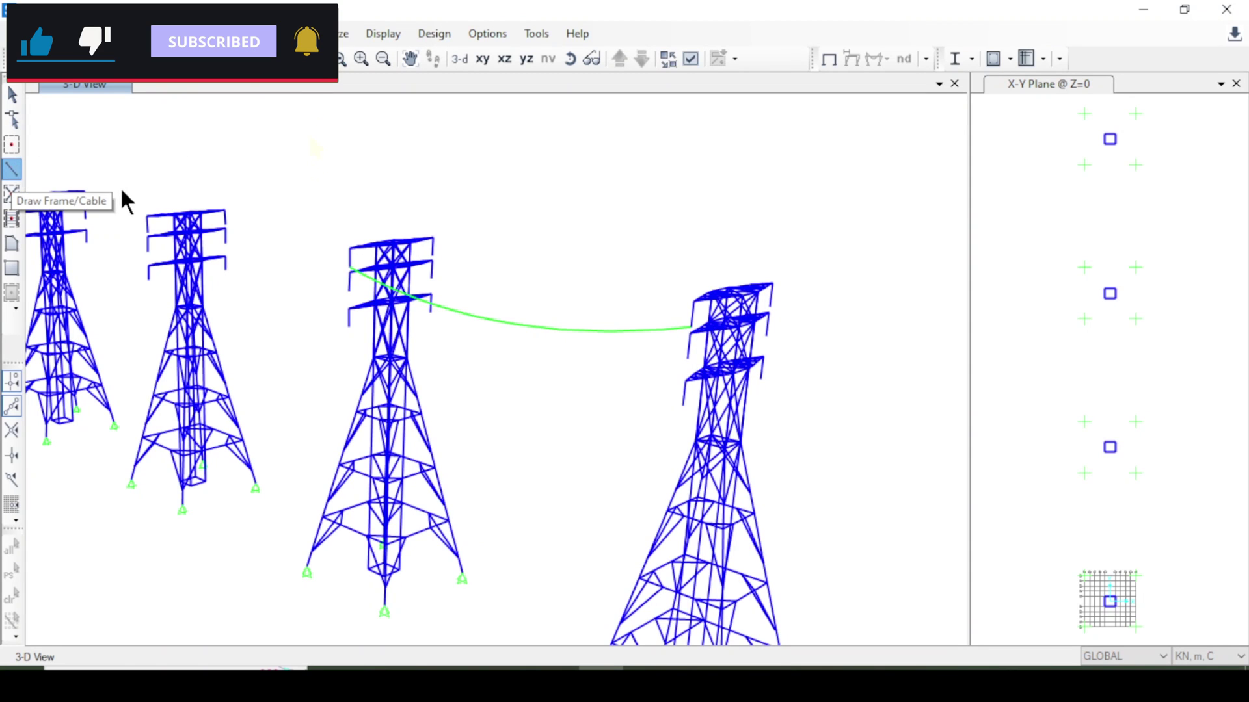
{"action": "left_click", "coordinate": [835, 143]}
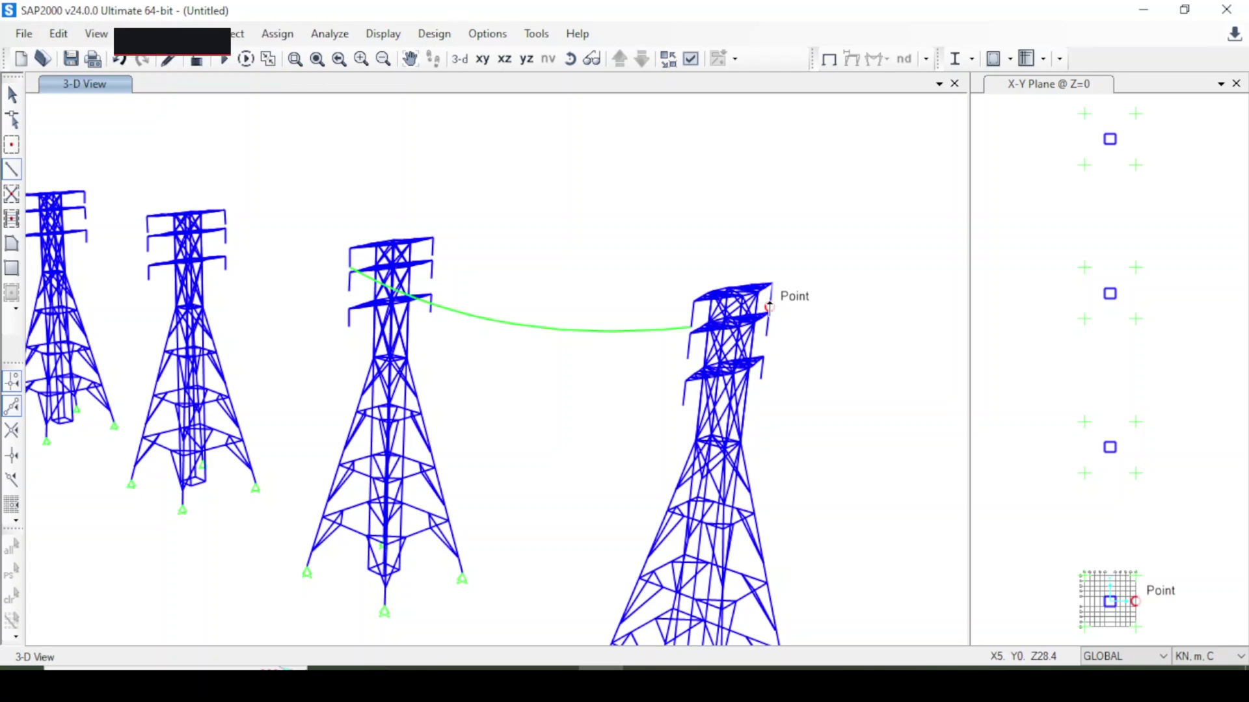
{"action": "left_click", "coordinate": [768, 307]}
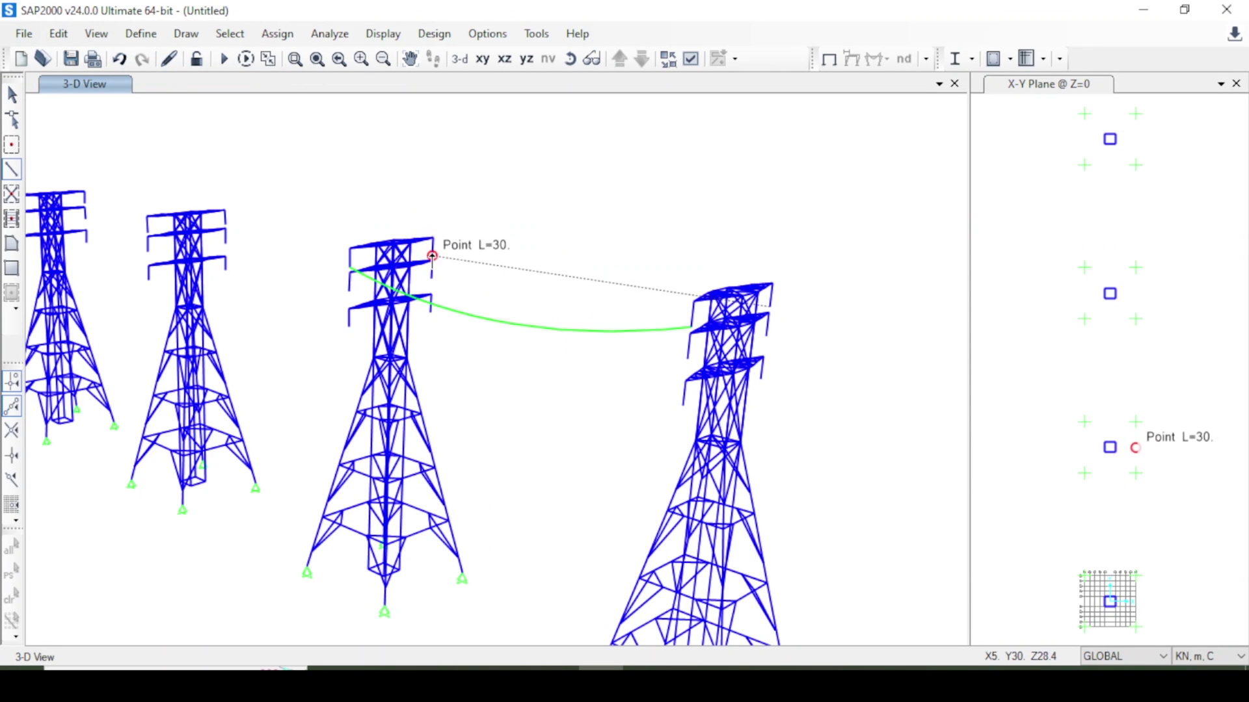
{"action": "left_click", "coordinate": [432, 256]}
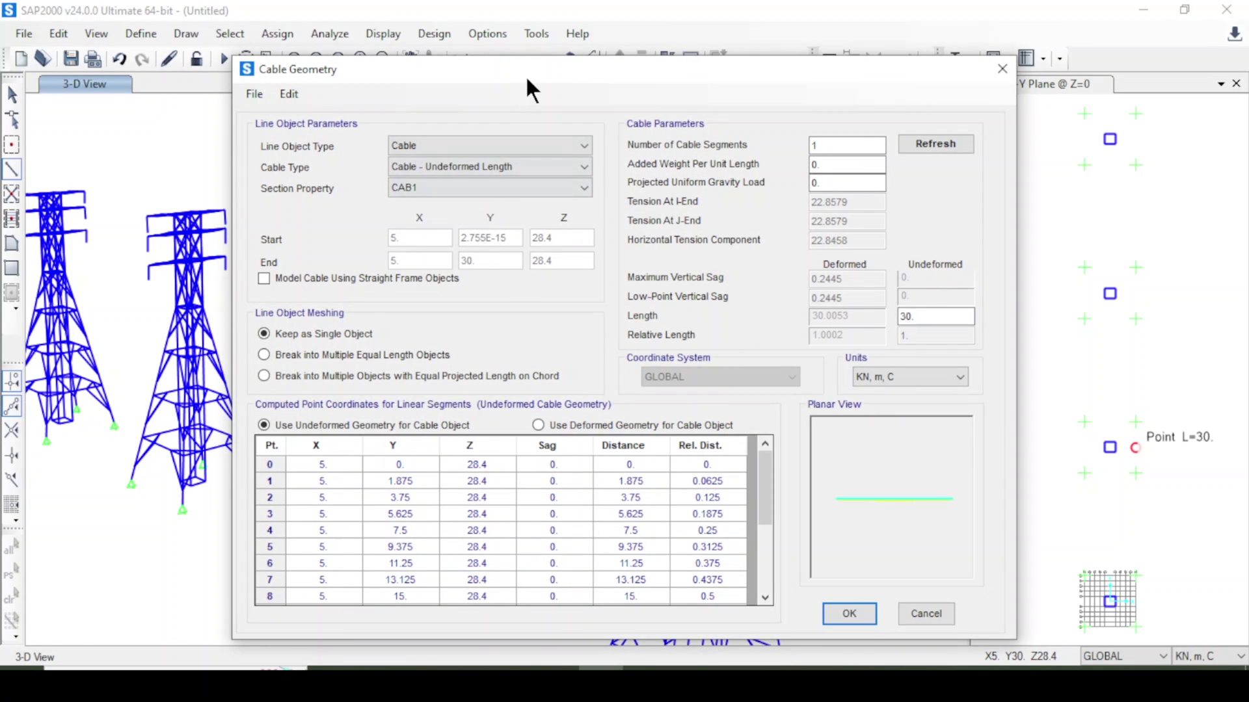
- Define the second cable by a maximum vertical sag of 2 m, using the deformed geometry for the cable object
{"action": "left_click_drag", "start_coordinate": [525, 77], "coordinate": [535, 47]}
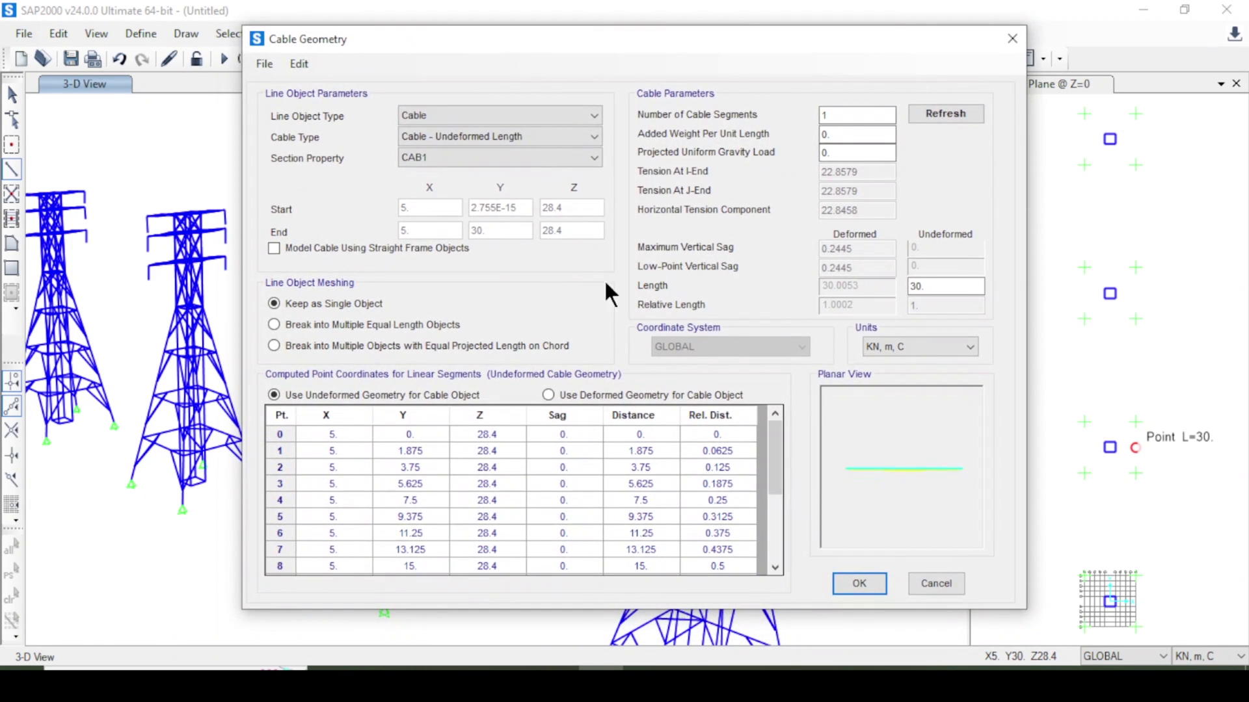
{"action": "left_click", "coordinate": [506, 137]}
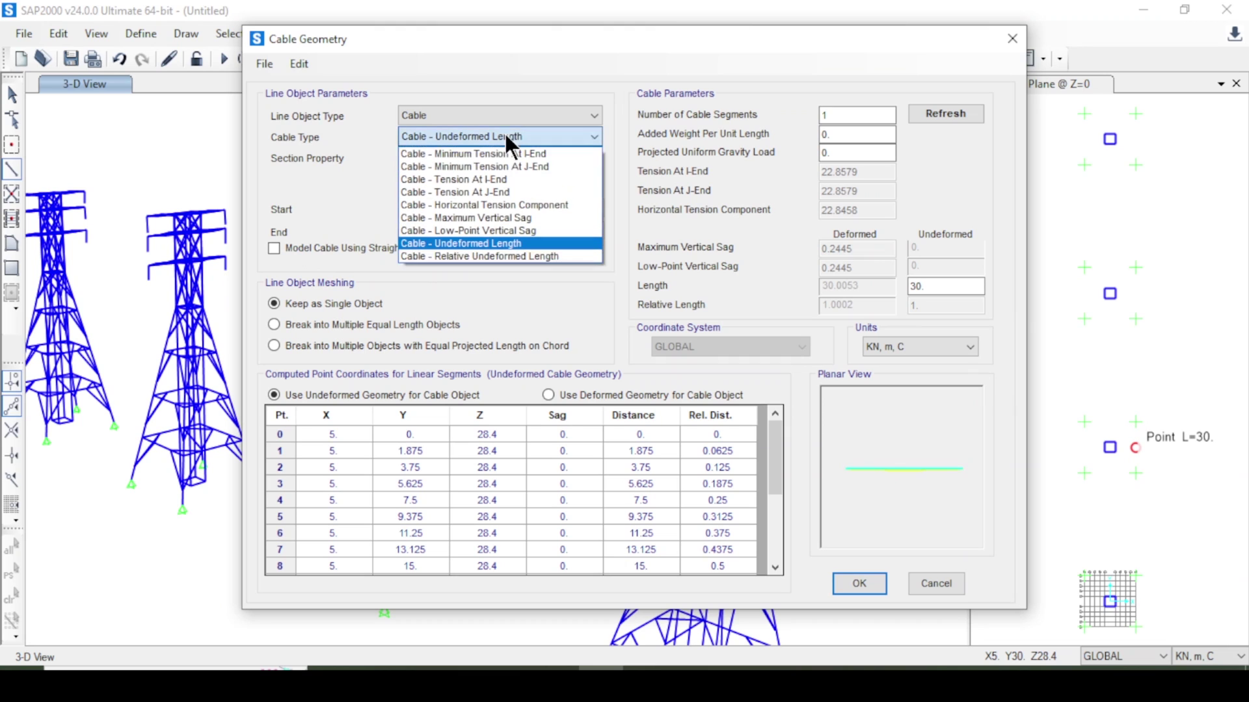
{"action": "left_click", "coordinate": [547, 217]}
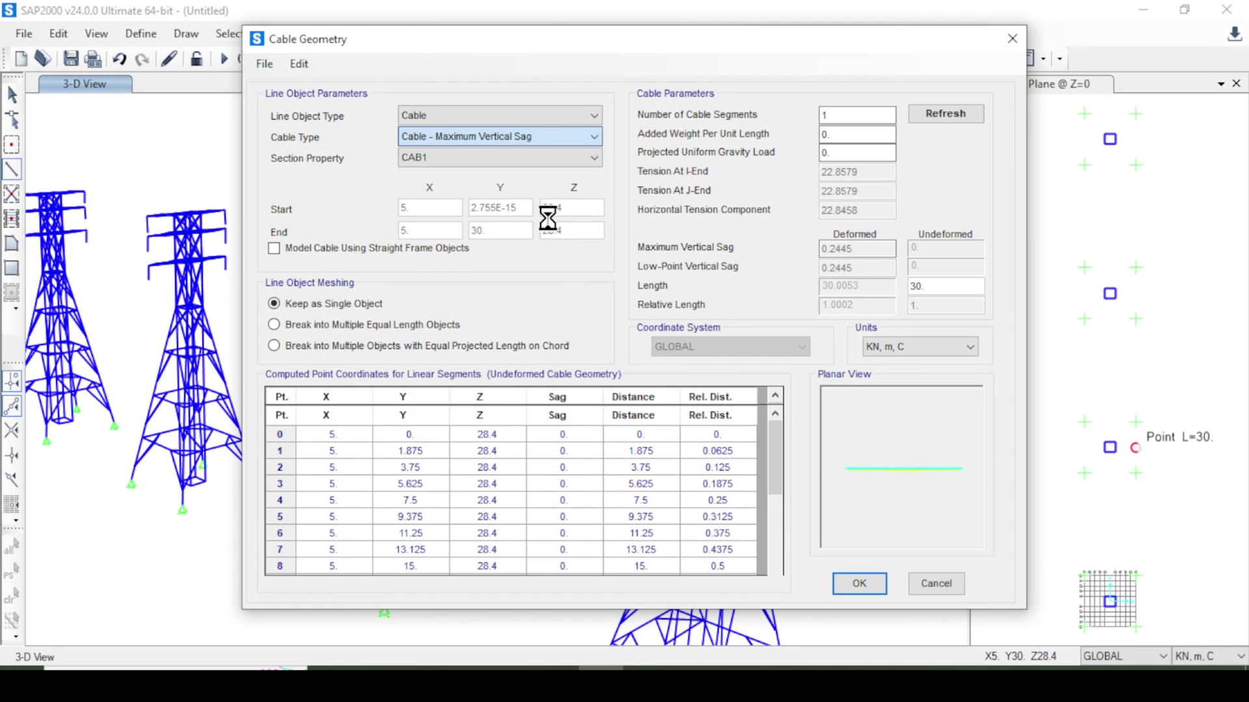
{"action": "left_click", "coordinate": [491, 163]}
{"action": "left_click", "coordinate": [492, 162]}
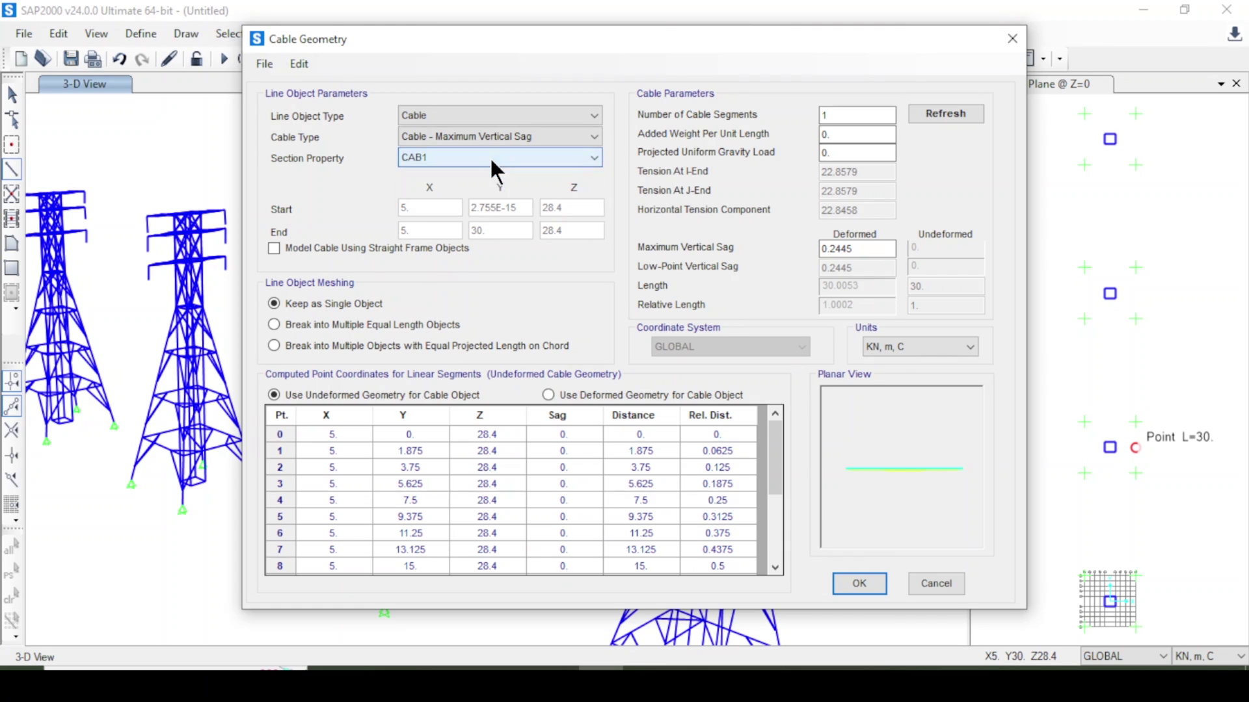
{"action": "left_click", "coordinate": [859, 248]}
{"action": "left_click_drag", "start_coordinate": [859, 249], "coordinate": [762, 241]}
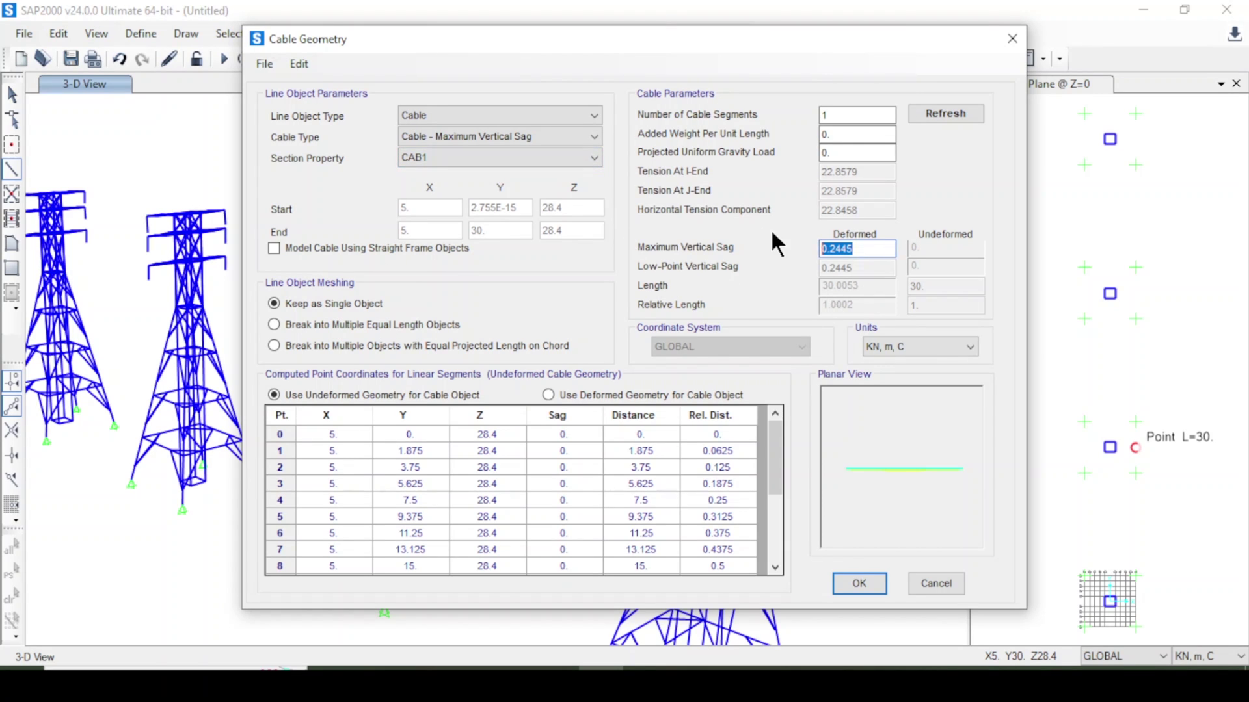
{"action": "type", "text": "2"}
{"action": "left_click", "coordinate": [605, 396]}
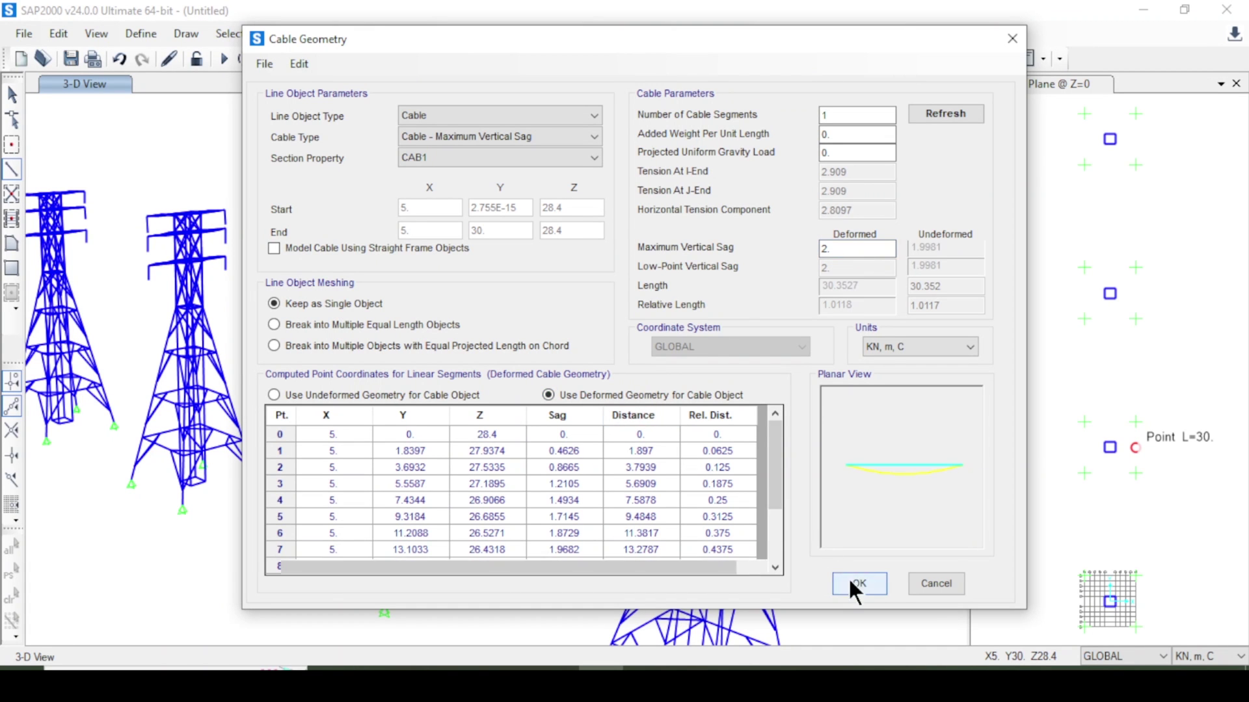
{"action": "left_click", "coordinate": [856, 584]}
- Examine the pair of sagging cables between the first two towers from different angles in the 3D view
{"action": "left_click", "coordinate": [410, 59]}
{"action": "left_click_drag", "start_coordinate": [534, 436], "coordinate": [605, 421]}
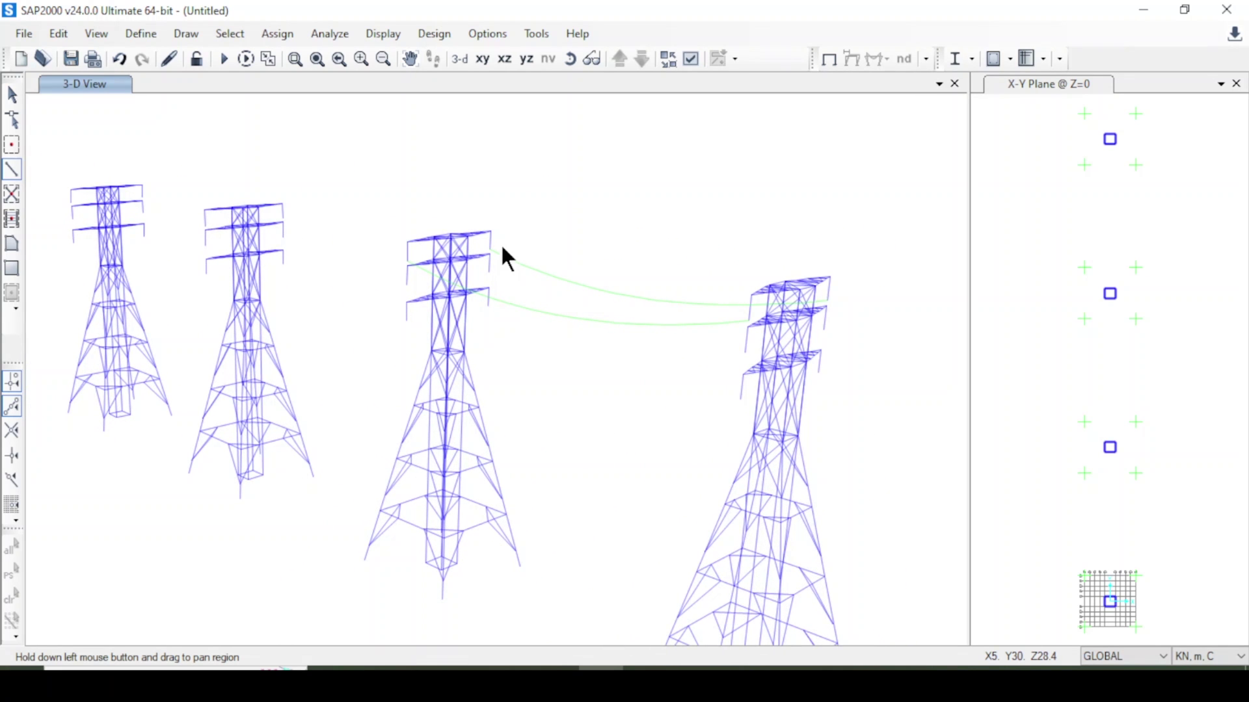
{"action": "left_click_drag", "start_coordinate": [502, 248], "coordinate": [502, 248]}
{"action": "left_click", "coordinate": [570, 58]}
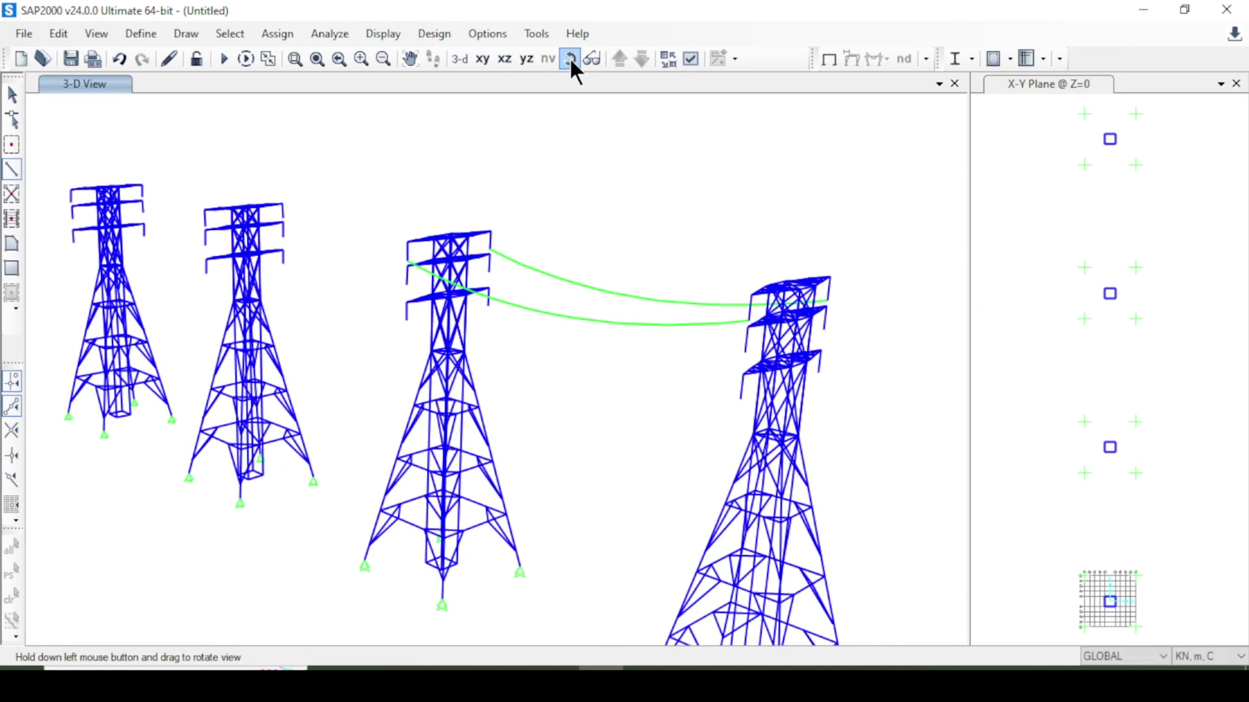
{"action": "left_click_drag", "start_coordinate": [655, 373], "coordinate": [722, 326]}
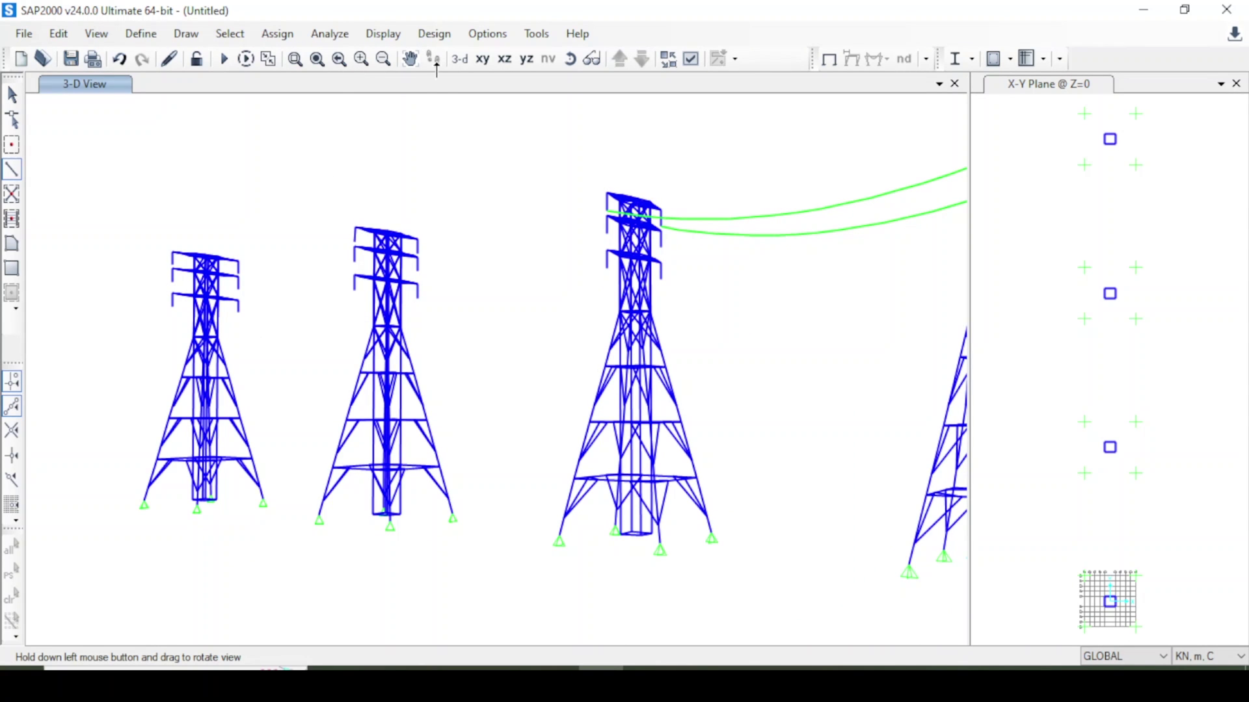
{"action": "left_click", "coordinate": [411, 57]}
{"action": "left_click_drag", "start_coordinate": [739, 256], "coordinate": [482, 307]}
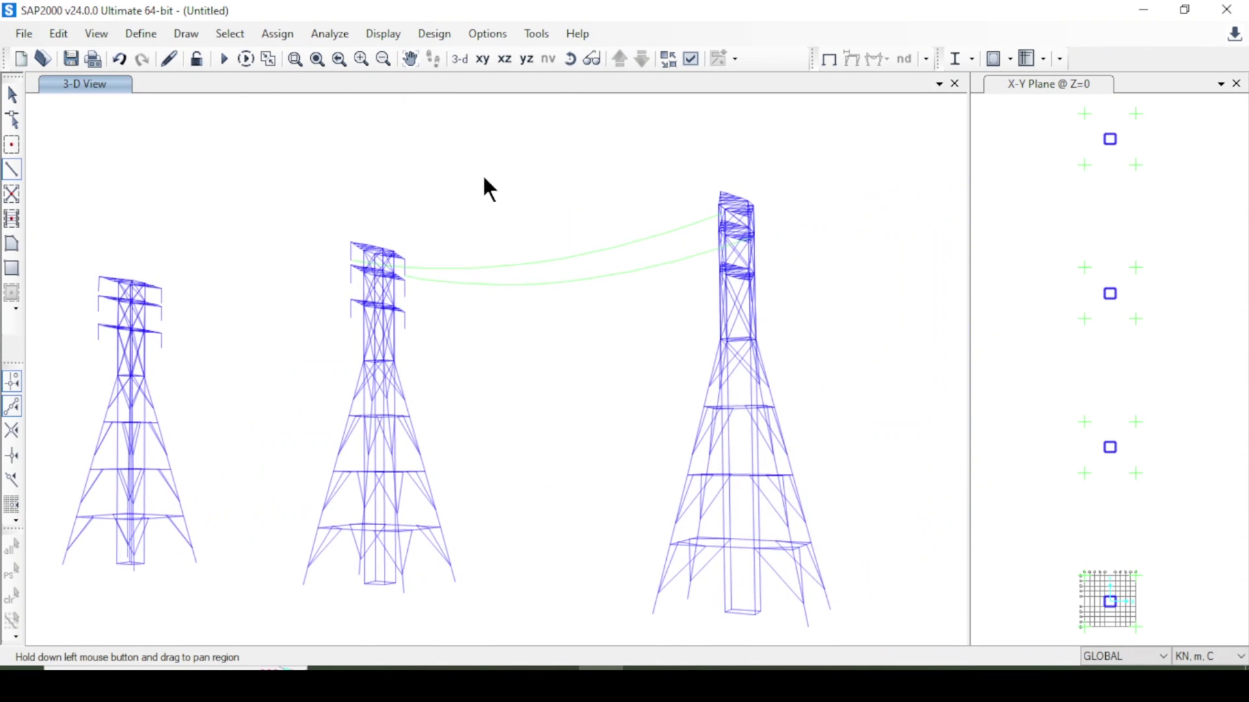
{"action": "left_click", "coordinate": [229, 33]}
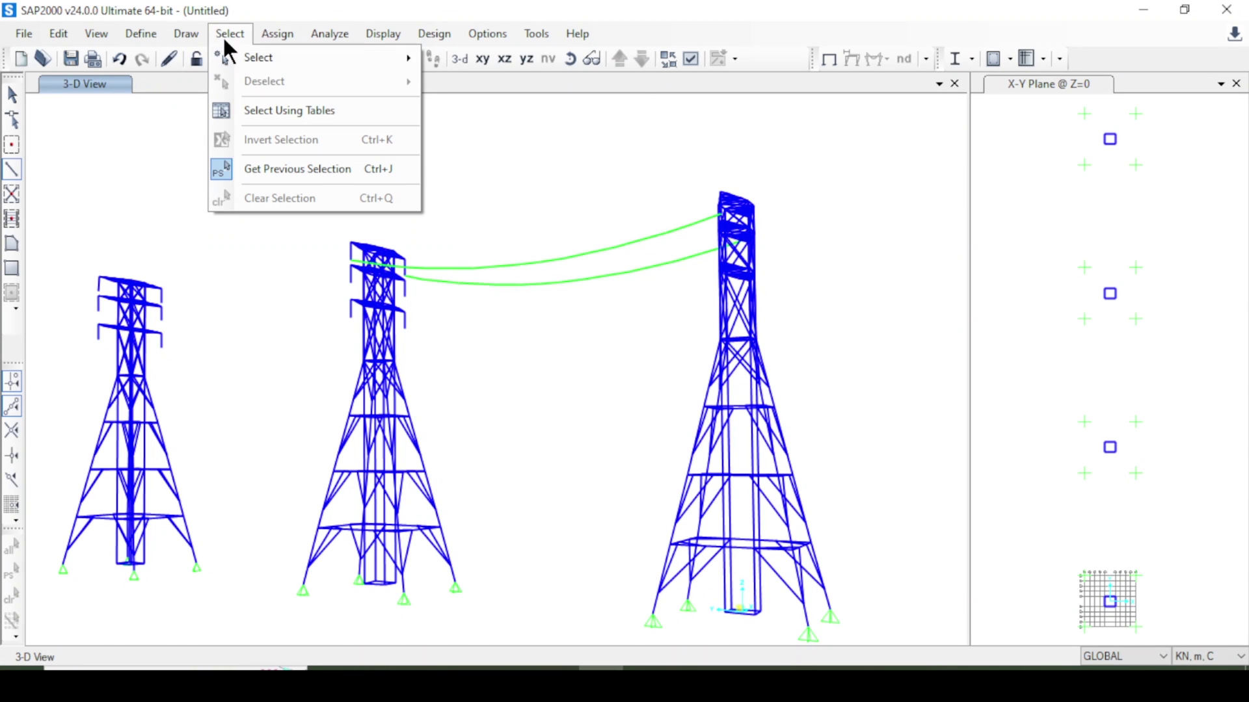
{"action": "mouse_move", "coordinate": [260, 53]}
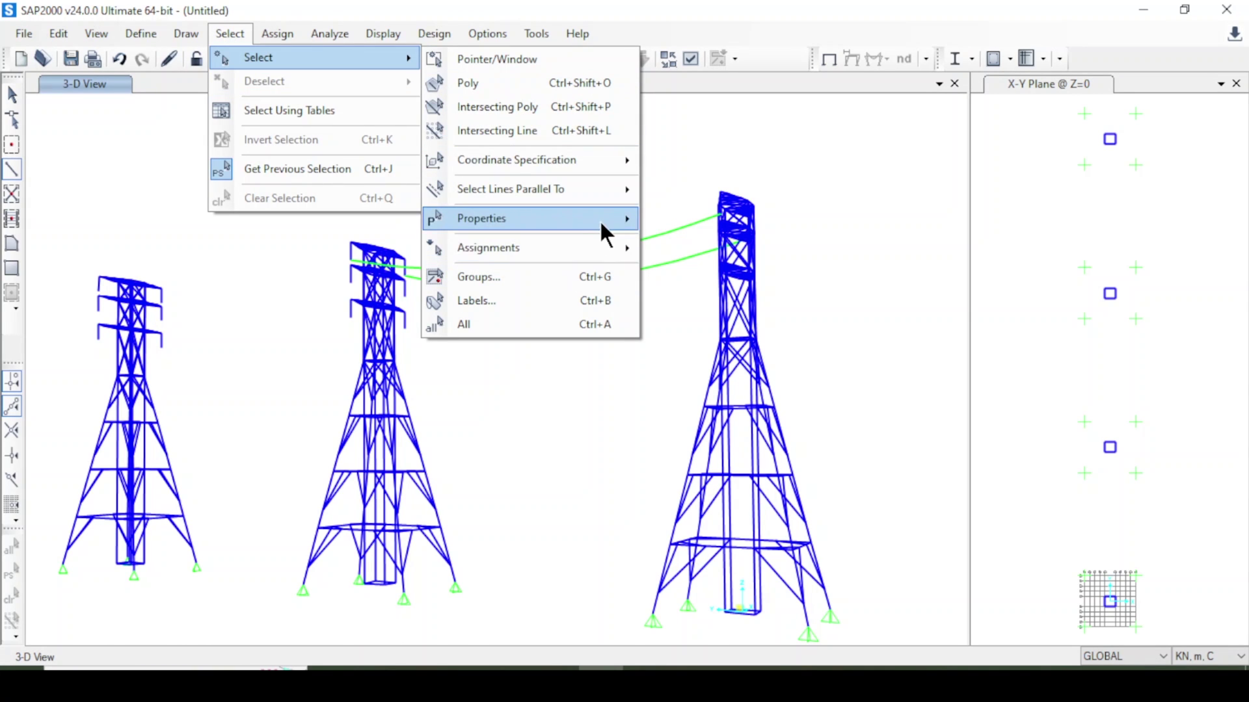
{"action": "mouse_move", "coordinate": [599, 218]}
{"action": "left_click", "coordinate": [761, 245]}
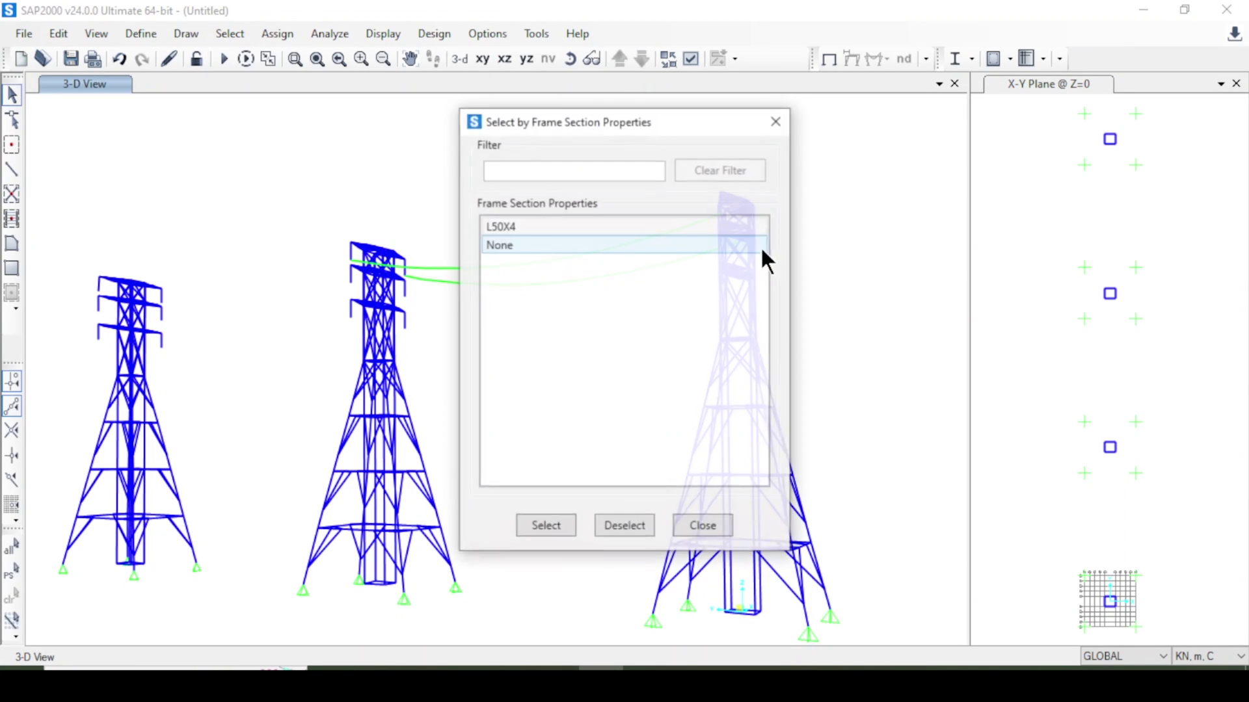
{"action": "left_click", "coordinate": [703, 524]}
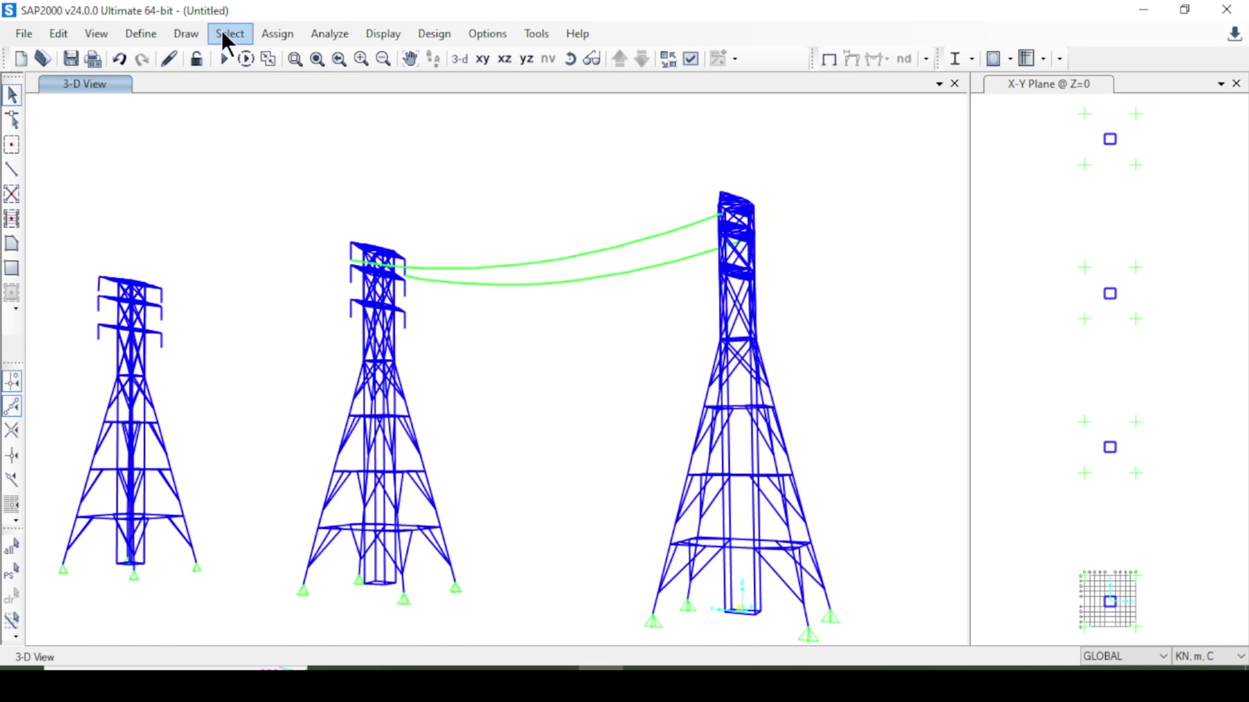
- Select all cables that have the CAB1 cable property
{"action": "left_click", "coordinate": [223, 37]}
{"action": "mouse_move", "coordinate": [357, 57]}
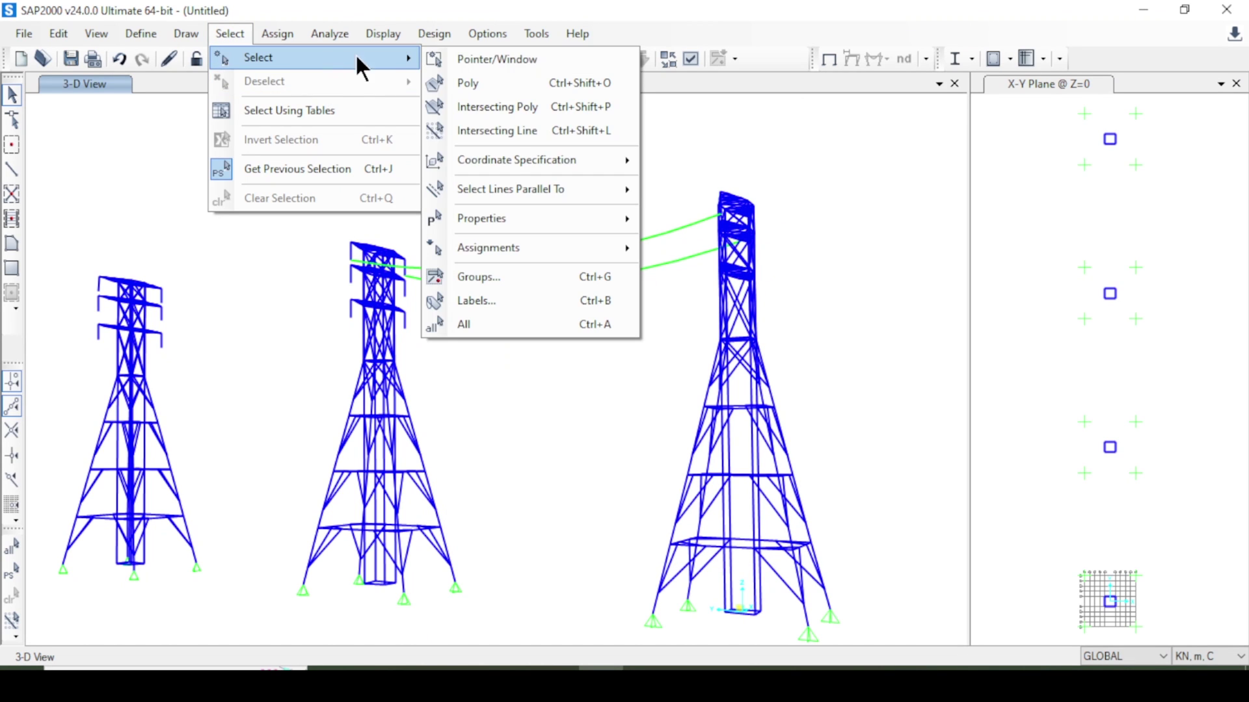
{"action": "mouse_move", "coordinate": [578, 219]}
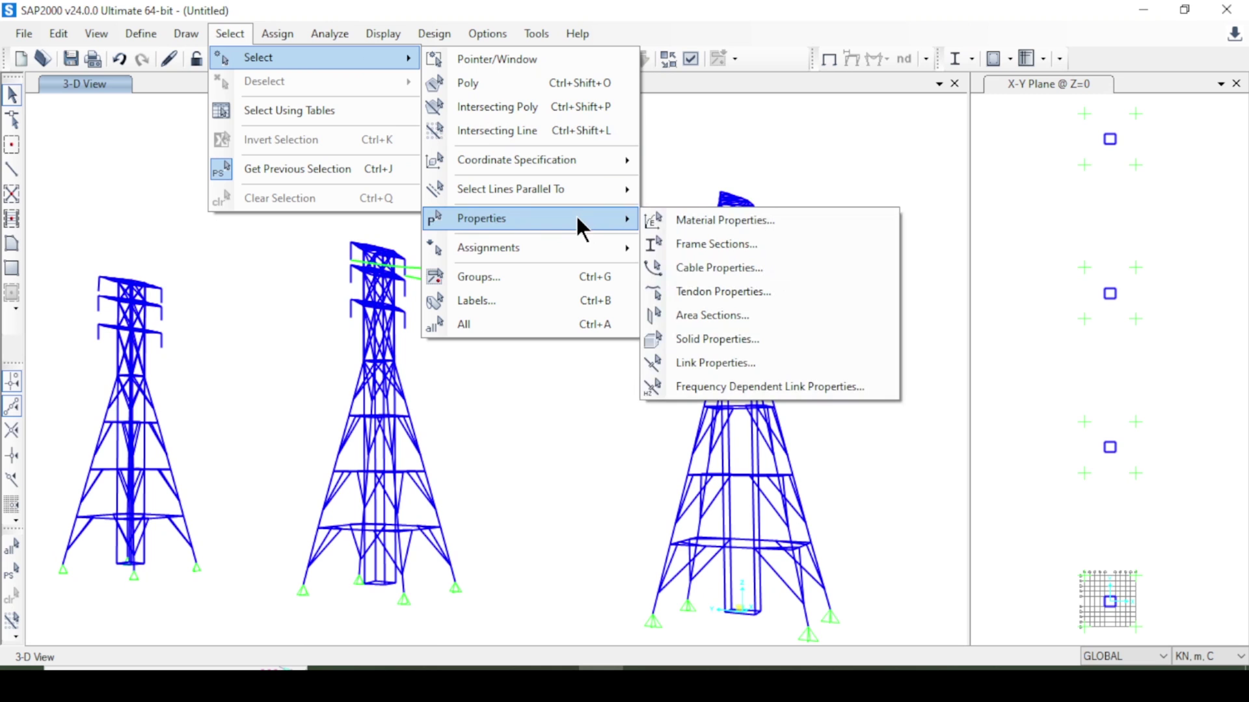
{"action": "left_click", "coordinate": [744, 272]}
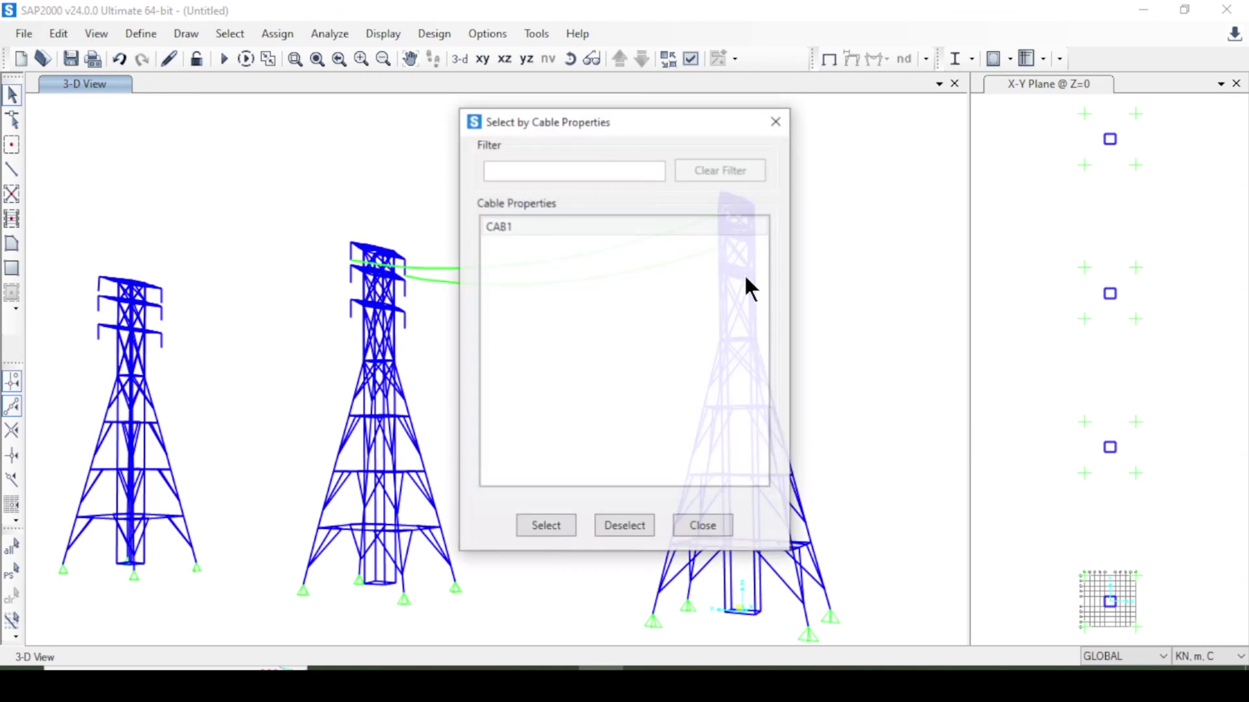
{"action": "left_click", "coordinate": [577, 226]}
{"action": "left_click", "coordinate": [547, 526]}
{"action": "left_click", "coordinate": [706, 526]}
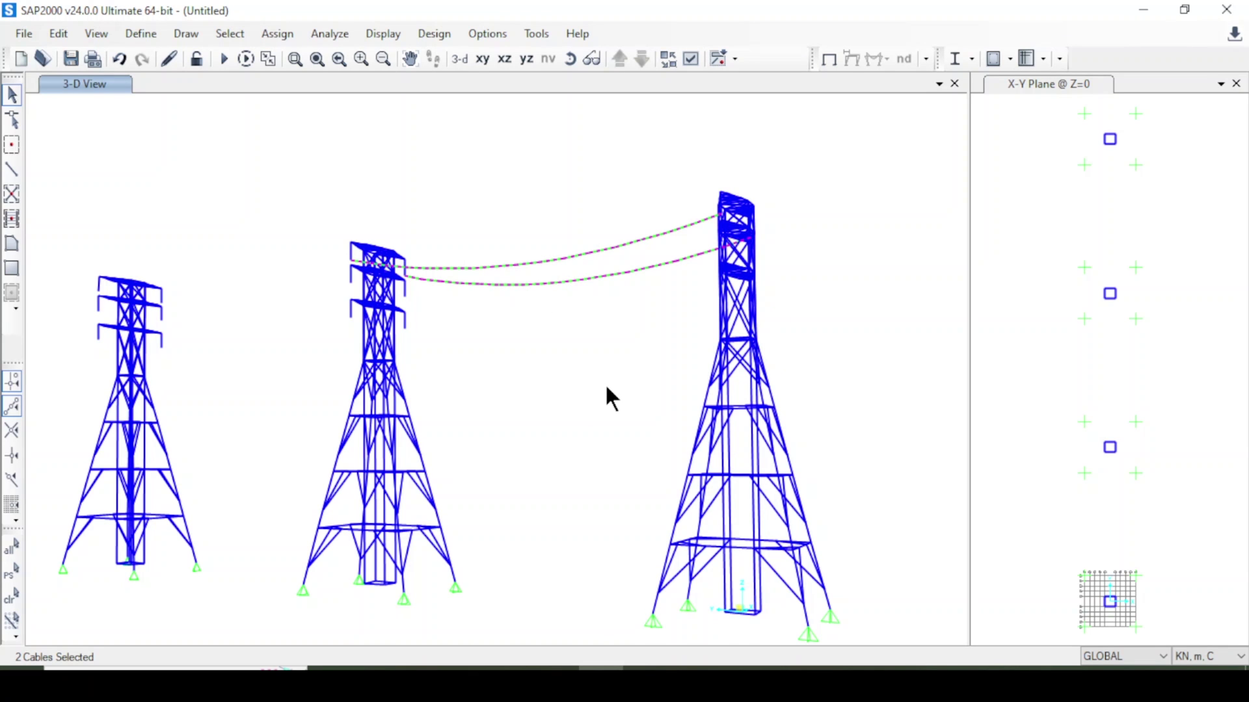
- Replicate the selected cables once linearly by dz = -2 m, picking the top and middle hanging member ends as the two points
{"action": "key", "text": "ctrl+r"}
{"action": "left_click_drag", "start_coordinate": [611, 132], "coordinate": [963, 130]}
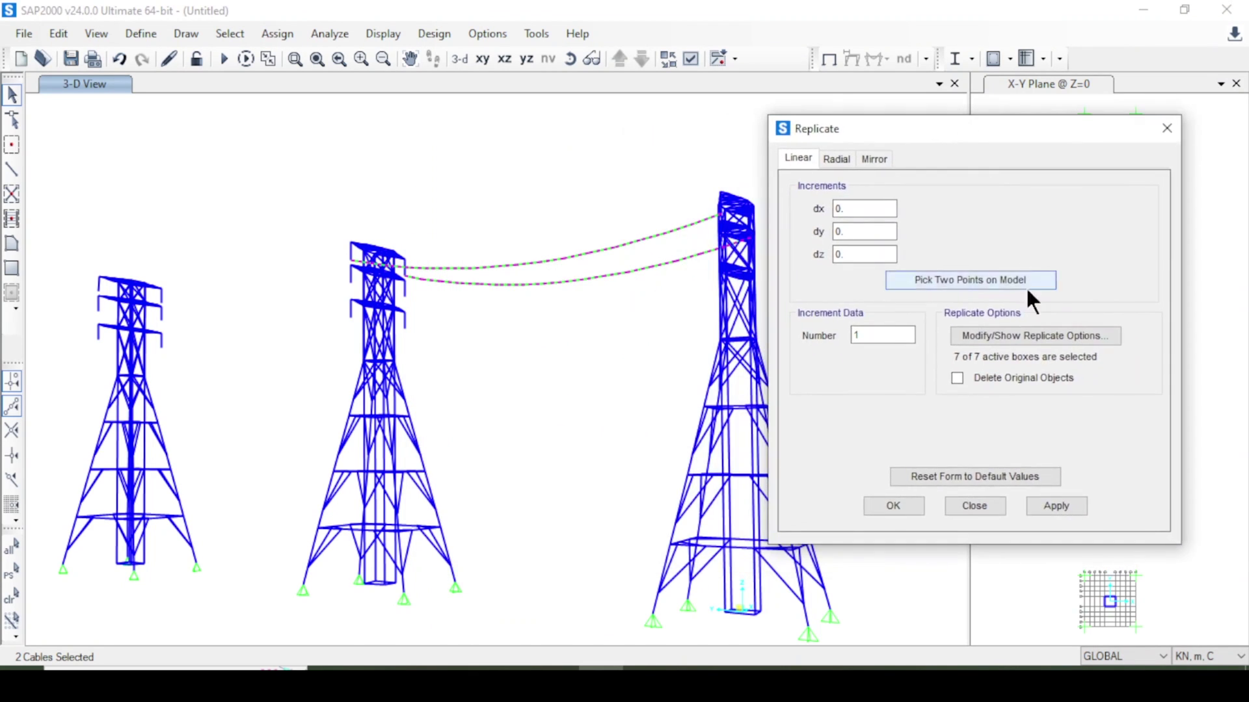
{"action": "left_click", "coordinate": [963, 275]}
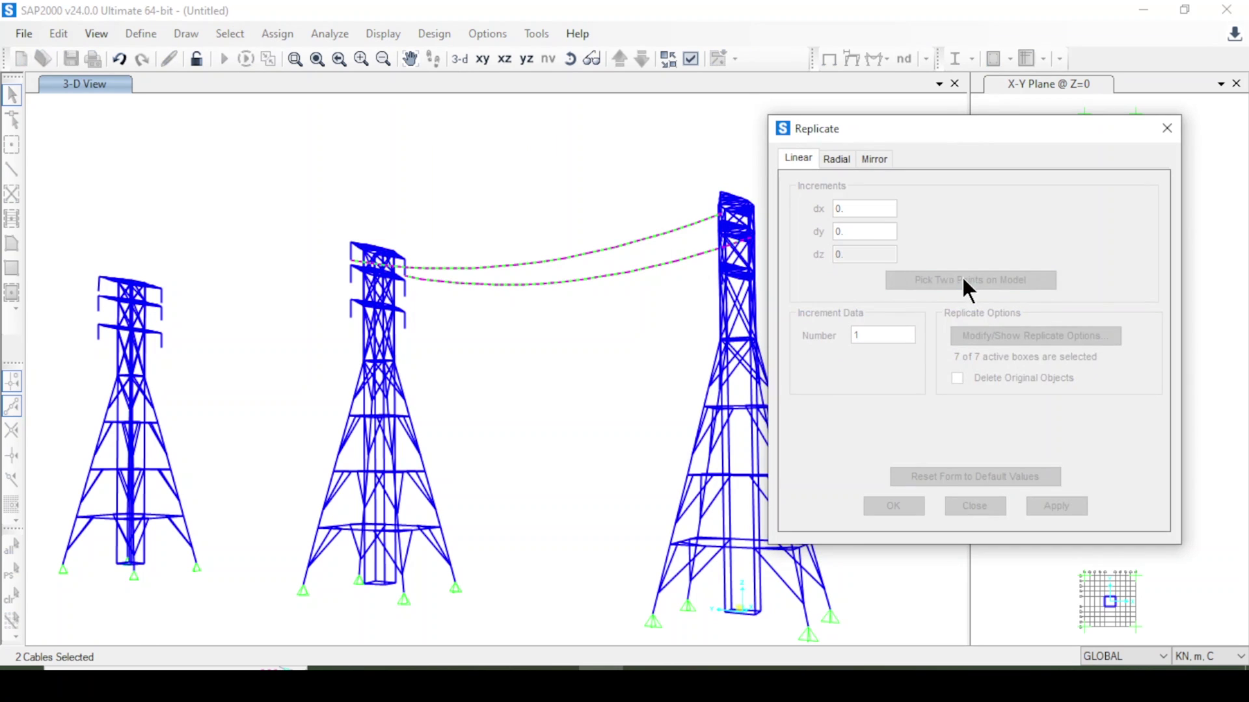
{"action": "left_click", "coordinate": [350, 259]}
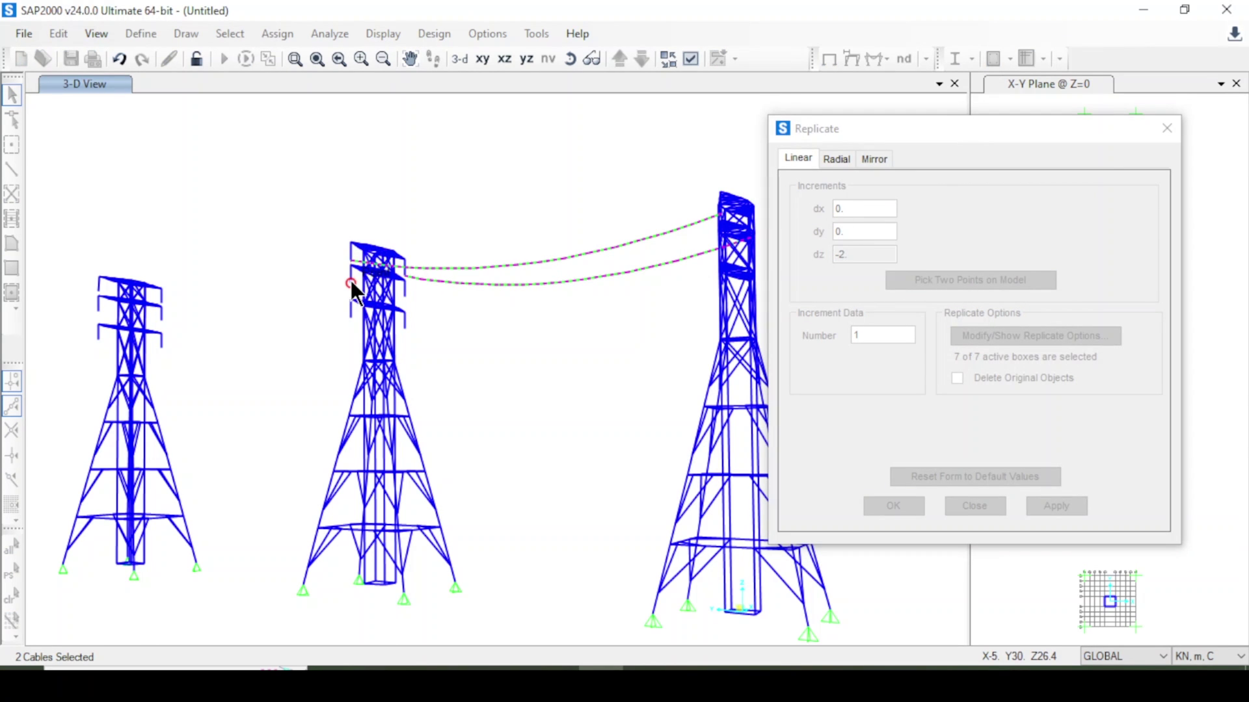
{"action": "left_click", "coordinate": [349, 280]}
{"action": "left_click", "coordinate": [1046, 505]}
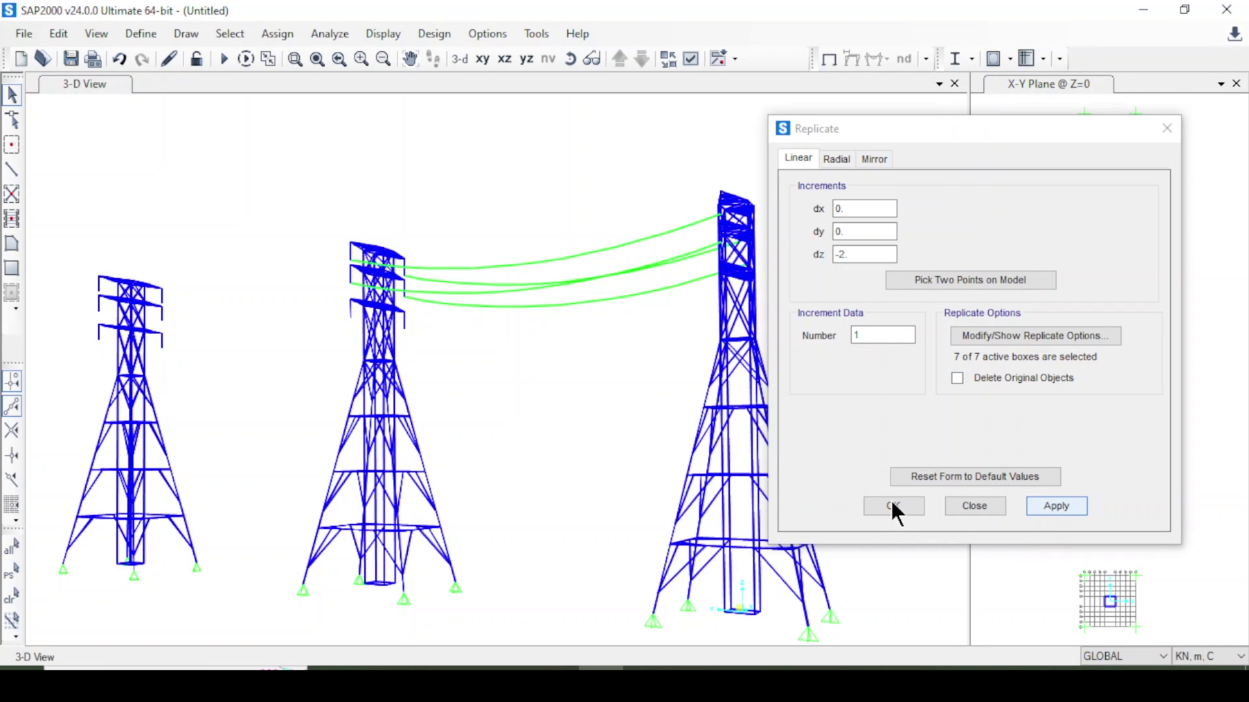
{"action": "left_click", "coordinate": [570, 58]}
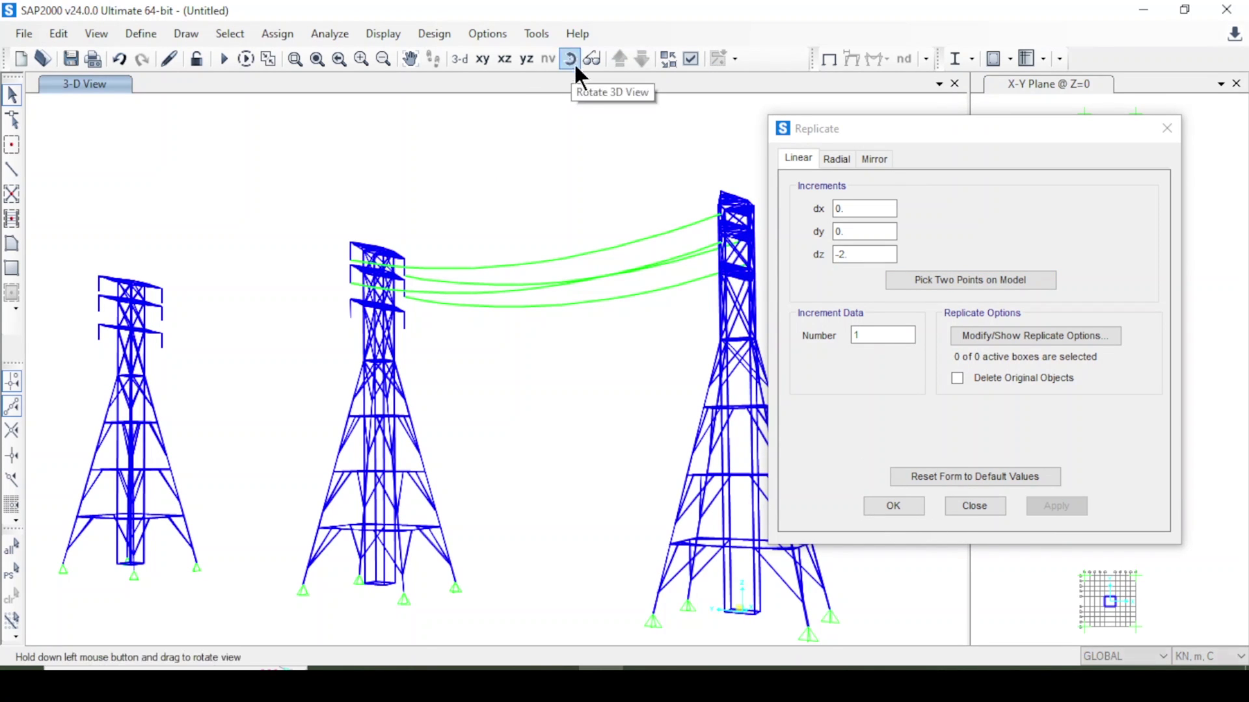
{"action": "left_click", "coordinate": [892, 506]}
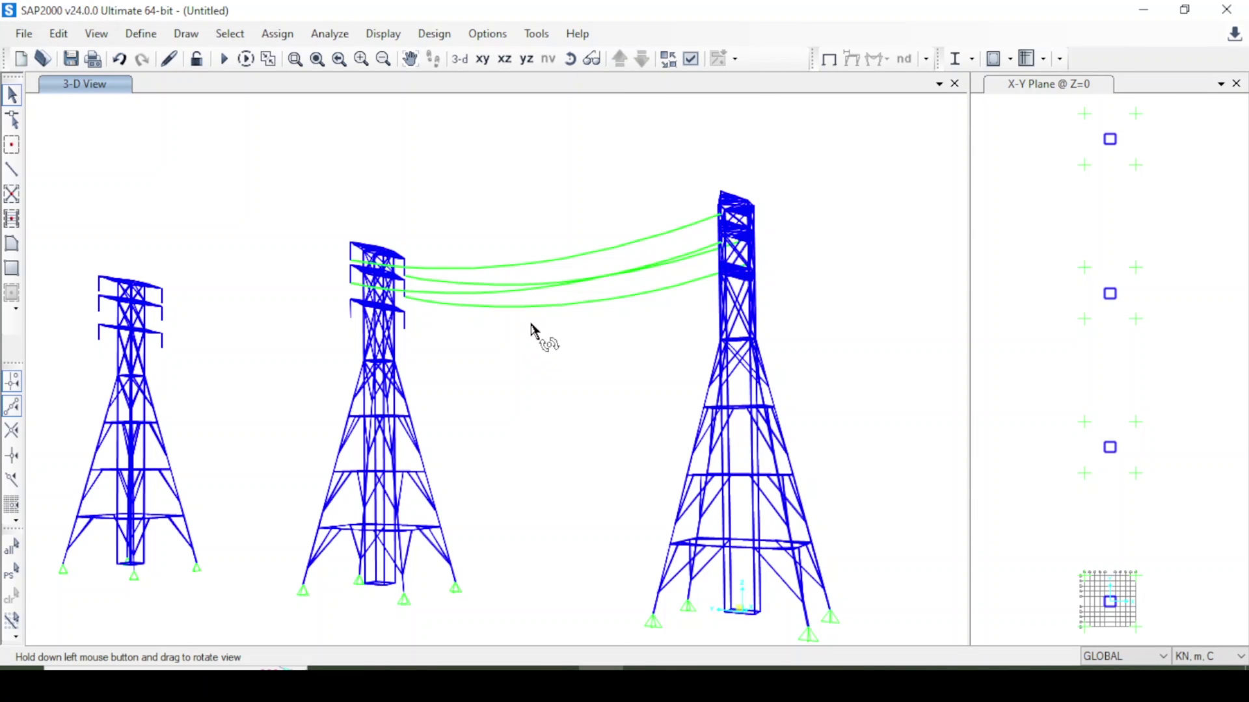
- Restore the previous selection of the two topmost cables and orient the 3D view so all cross-arm ends are accessible
{"action": "left_click", "coordinate": [410, 59]}
{"action": "left_click_drag", "start_coordinate": [559, 437], "coordinate": [690, 453]}
{"action": "left_click", "coordinate": [570, 59]}
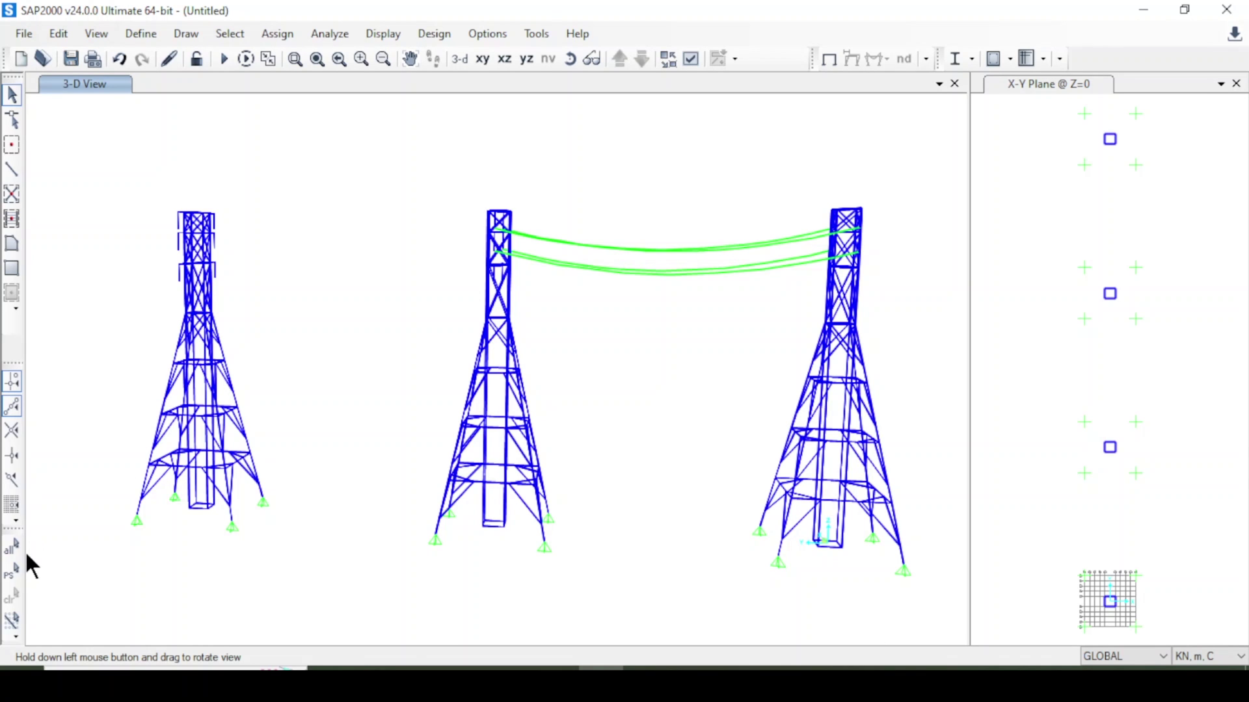
{"action": "left_click", "coordinate": [14, 569]}
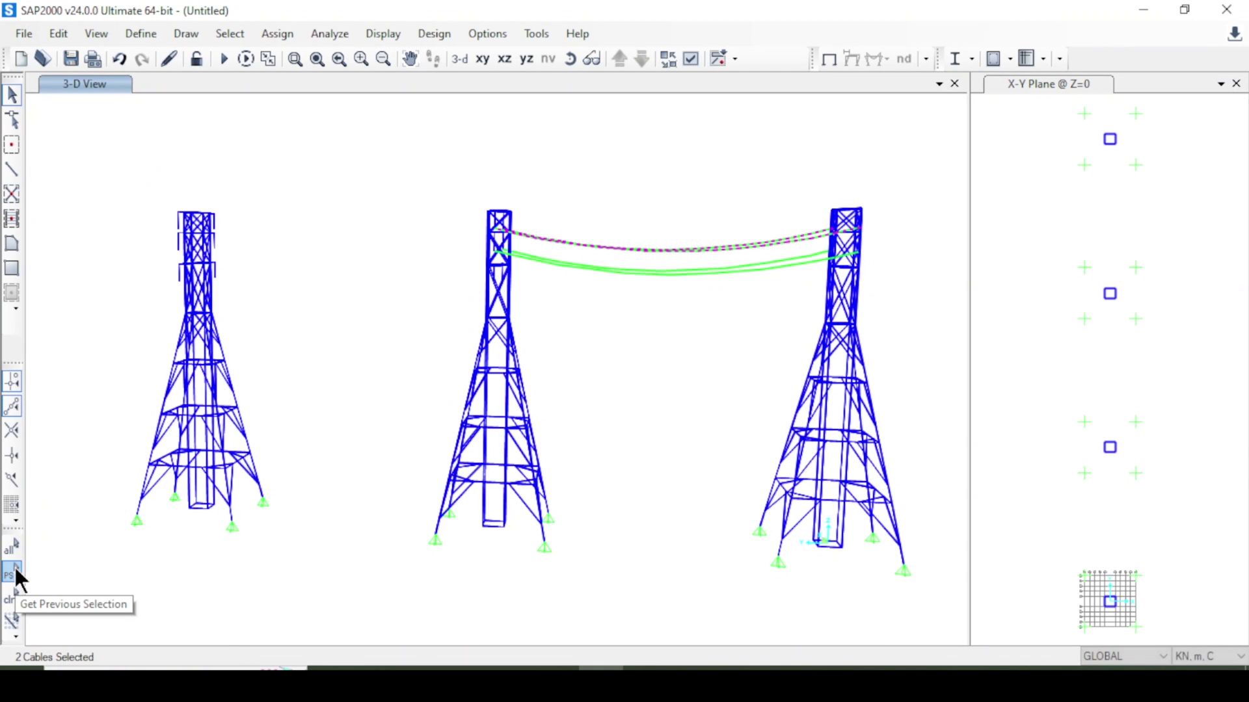
{"action": "left_click", "coordinate": [570, 59]}
{"action": "left_click_drag", "start_coordinate": [705, 510], "coordinate": [641, 467]}
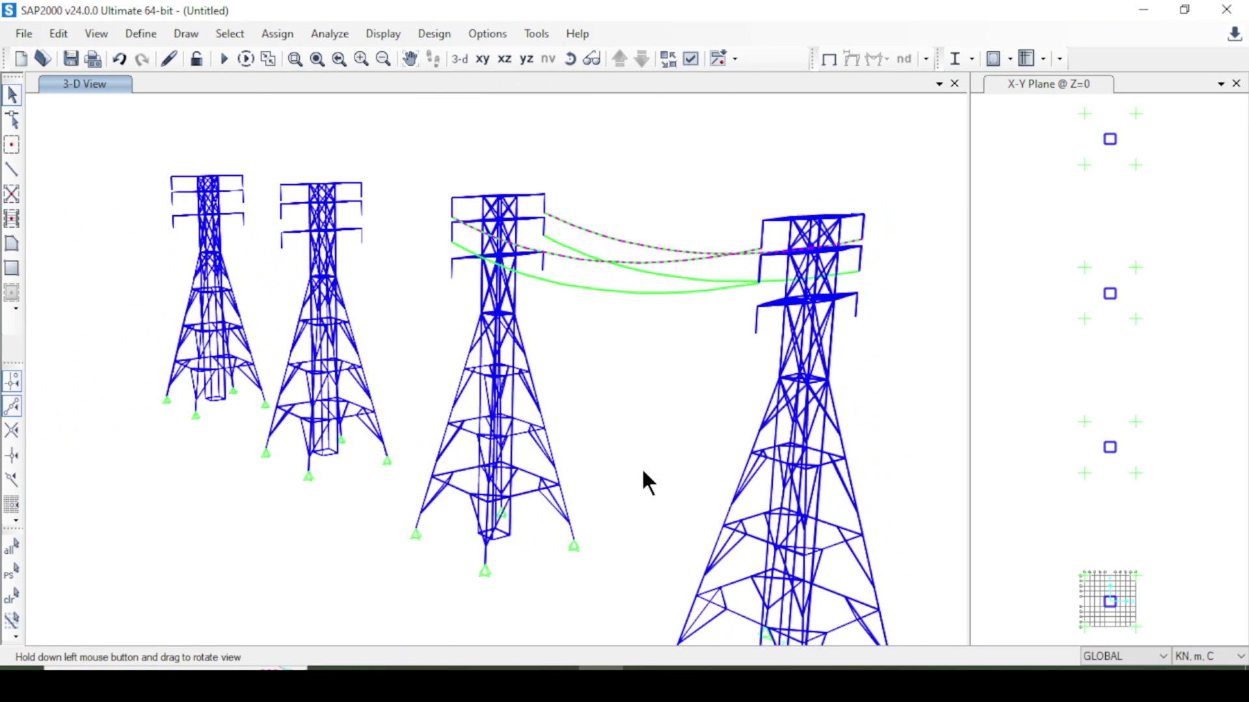
- Replicate the two topmost cables once linearly by dz = -5 m, picking the top and lowest hanging member ends as the two points
{"action": "left_click", "coordinate": [56, 27]}
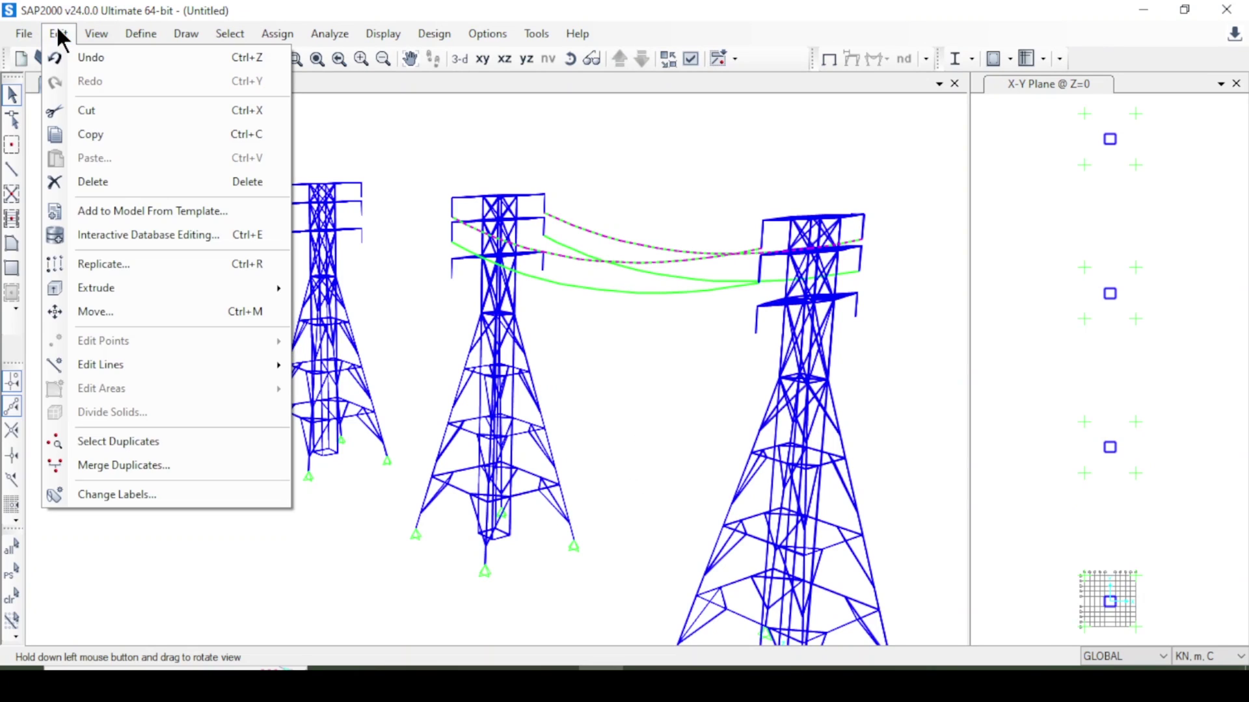
{"action": "left_click", "coordinate": [227, 260]}
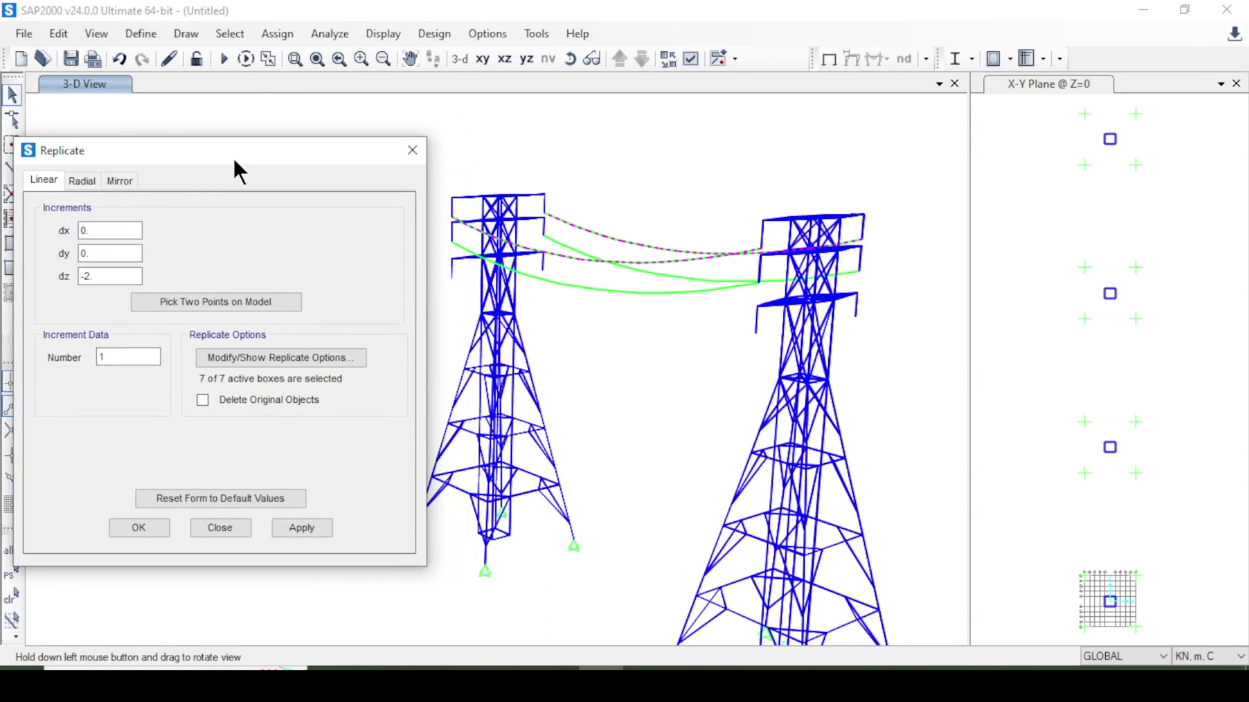
{"action": "left_click_drag", "start_coordinate": [233, 159], "coordinate": [217, 170]}
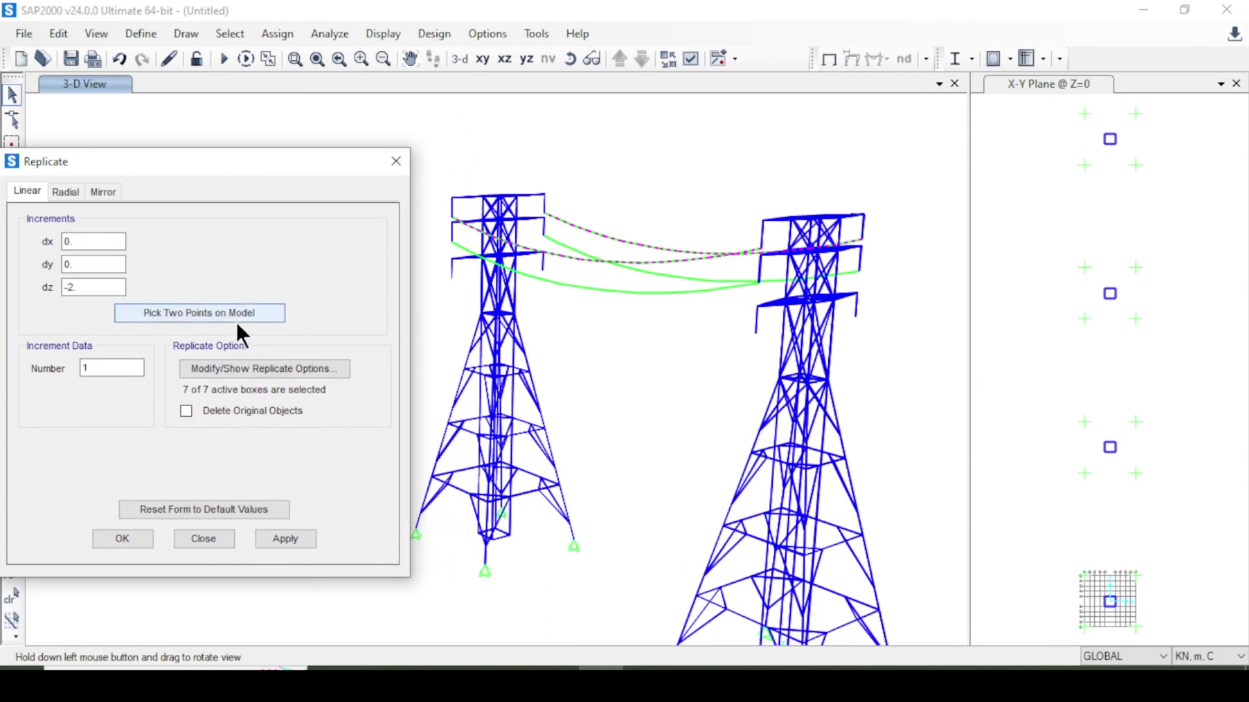
{"action": "left_click", "coordinate": [195, 314]}
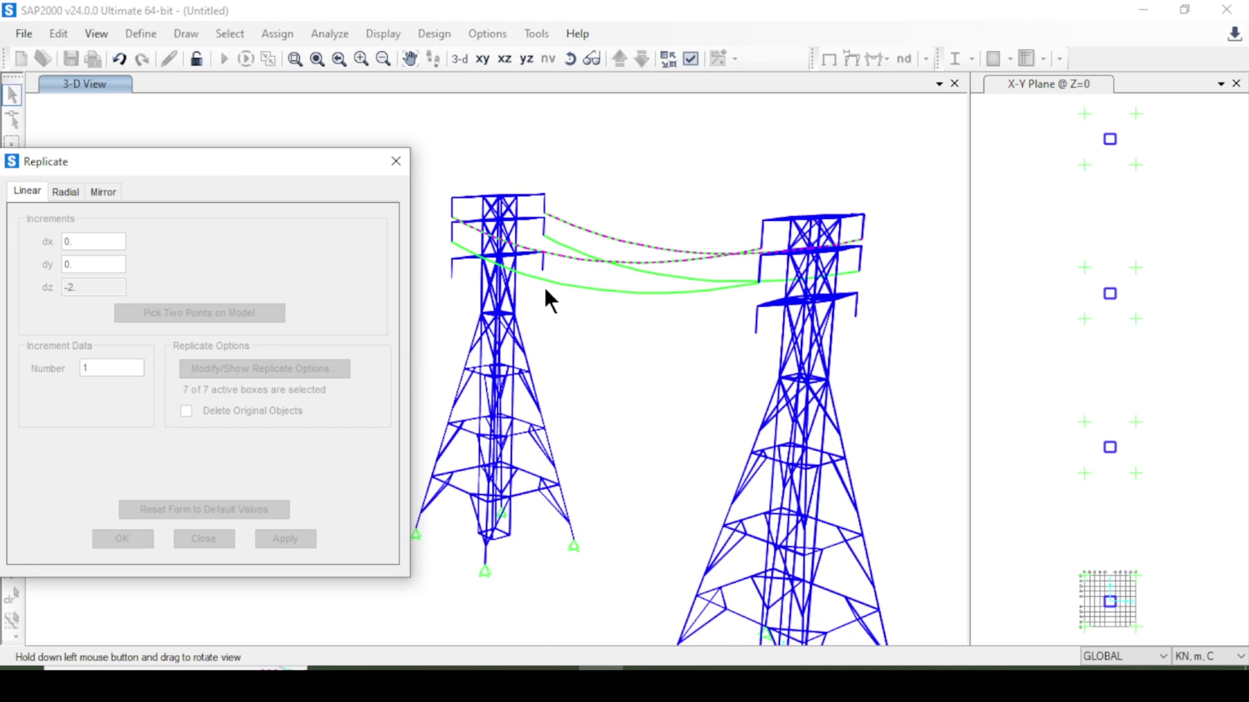
{"action": "left_click", "coordinate": [453, 219]}
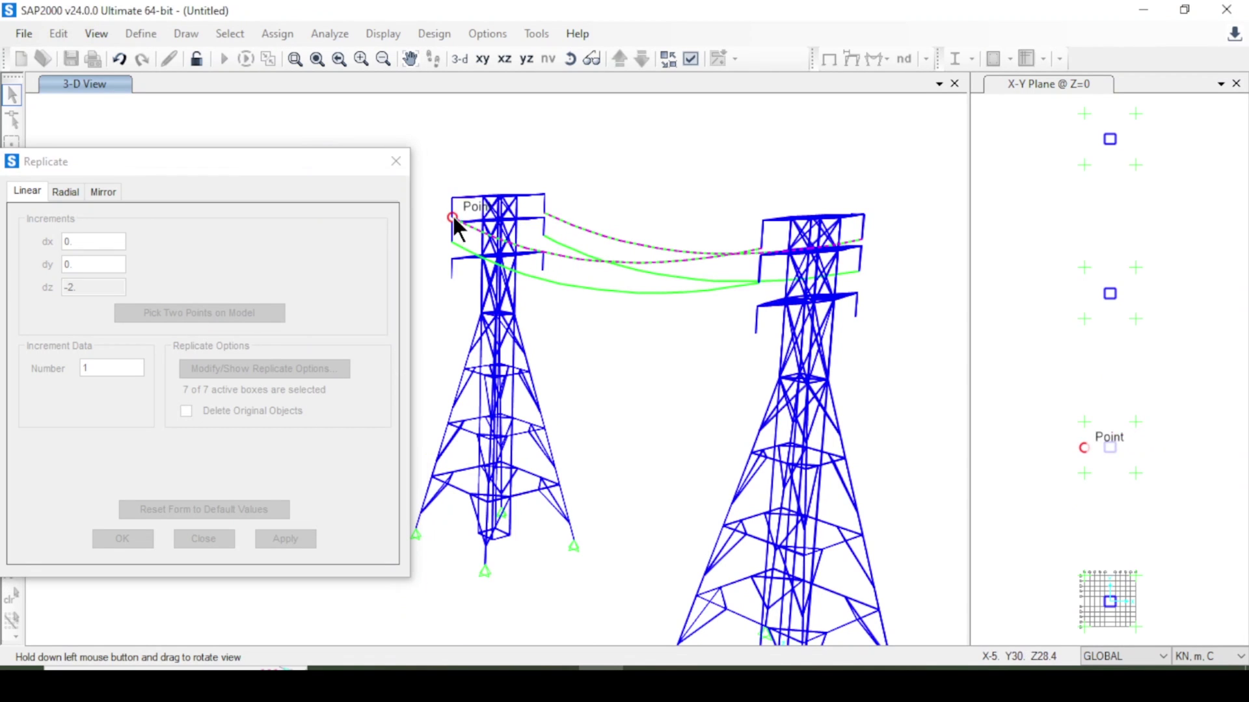
{"action": "left_click", "coordinate": [452, 280]}
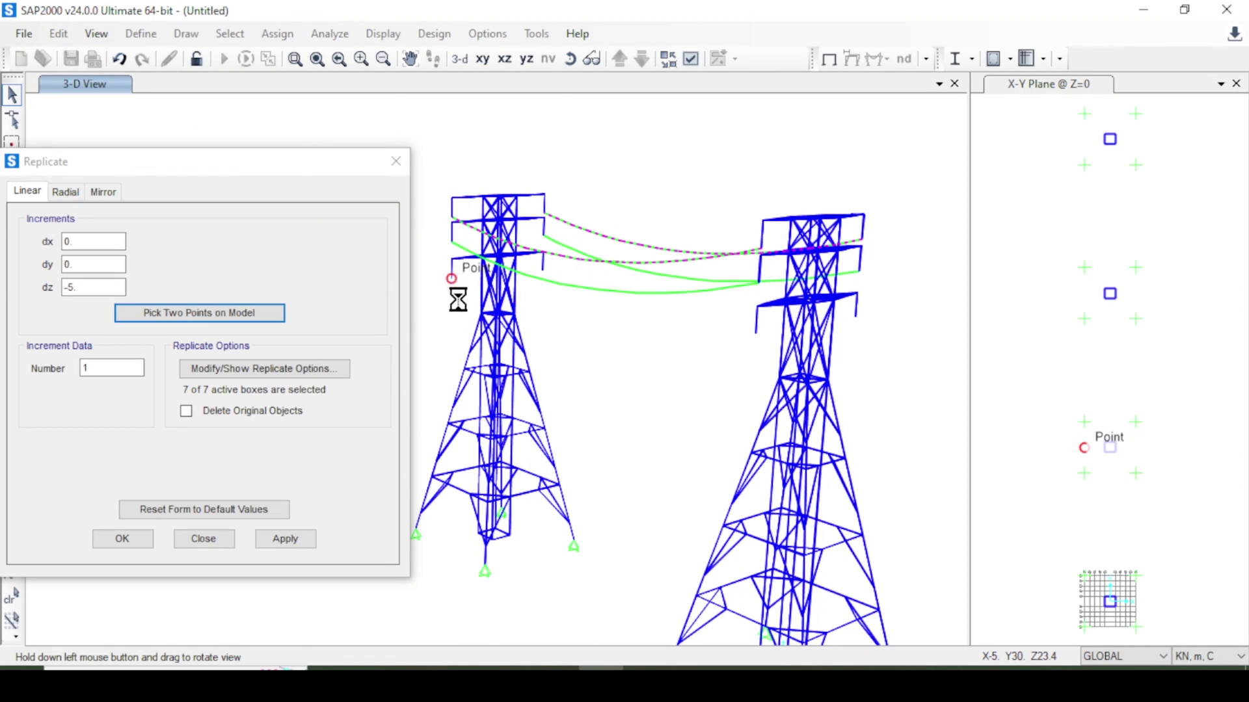
{"action": "left_click", "coordinate": [292, 539]}
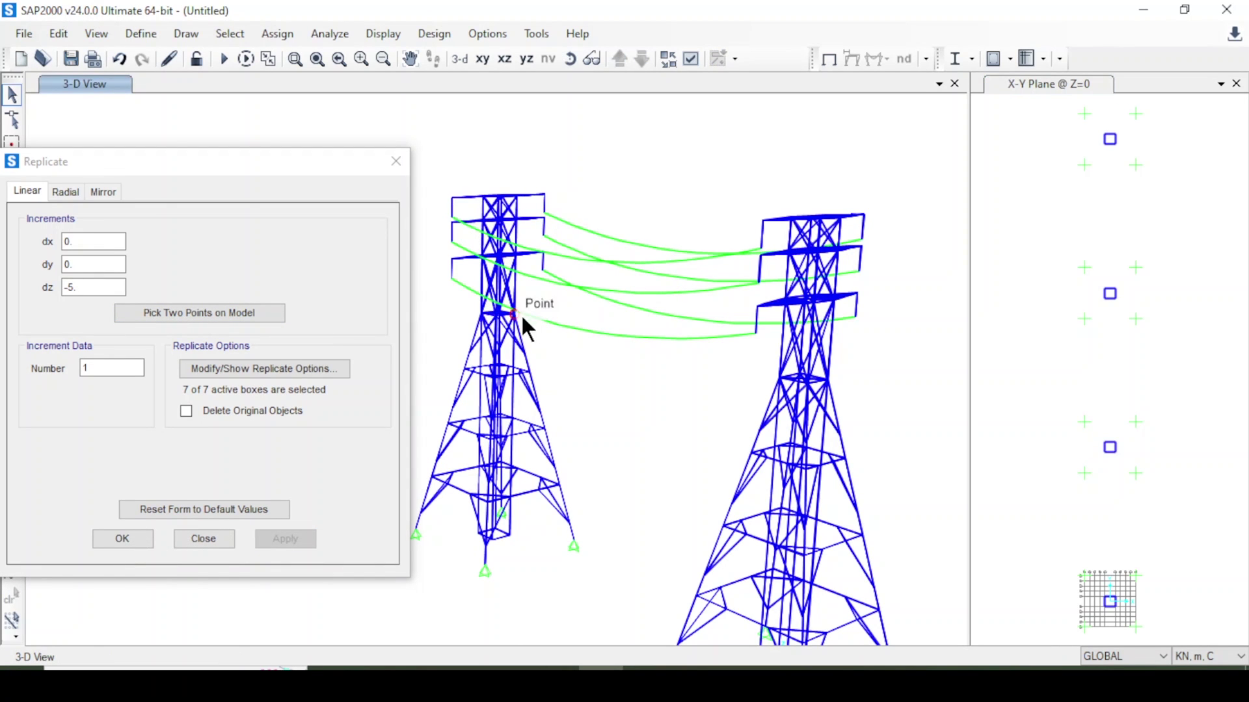
{"action": "left_click", "coordinate": [127, 534]}
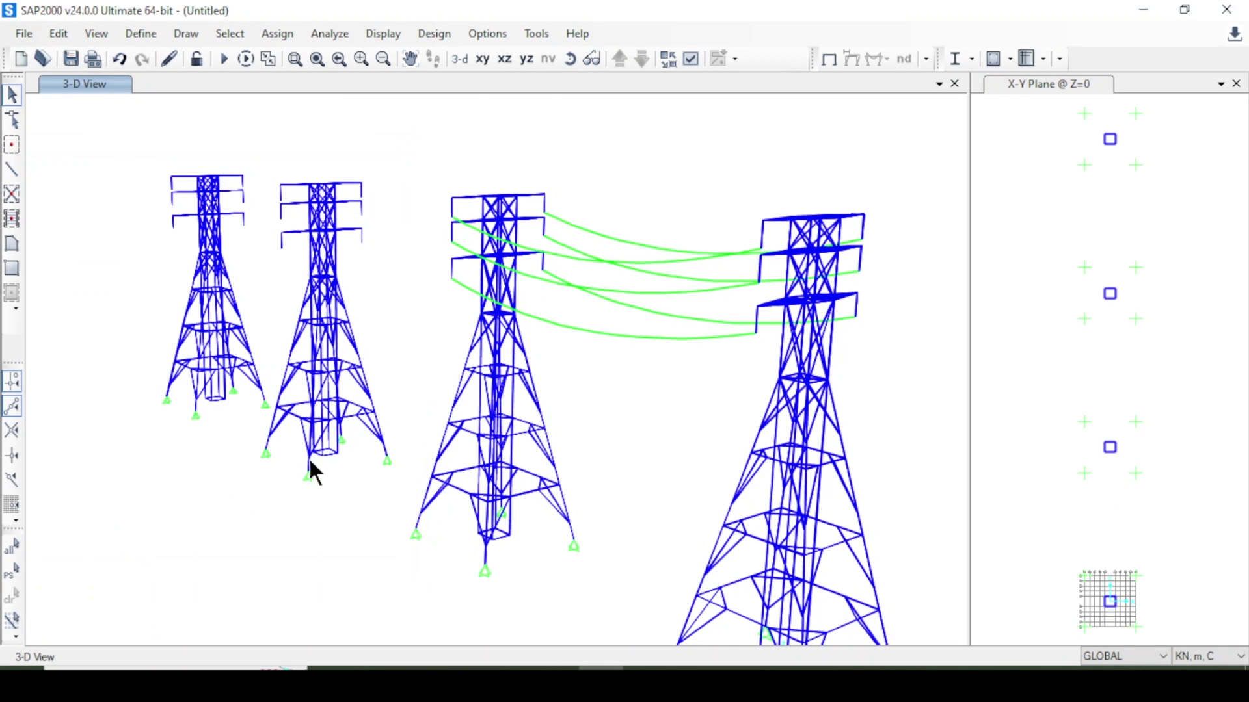
- Try to replicate the third tower of the row once linearly by dy = 35 m, with dx and dz at 0
{"action": "left_click", "coordinate": [567, 64]}
{"action": "left_click_drag", "start_coordinate": [567, 98], "coordinate": [580, 501]}
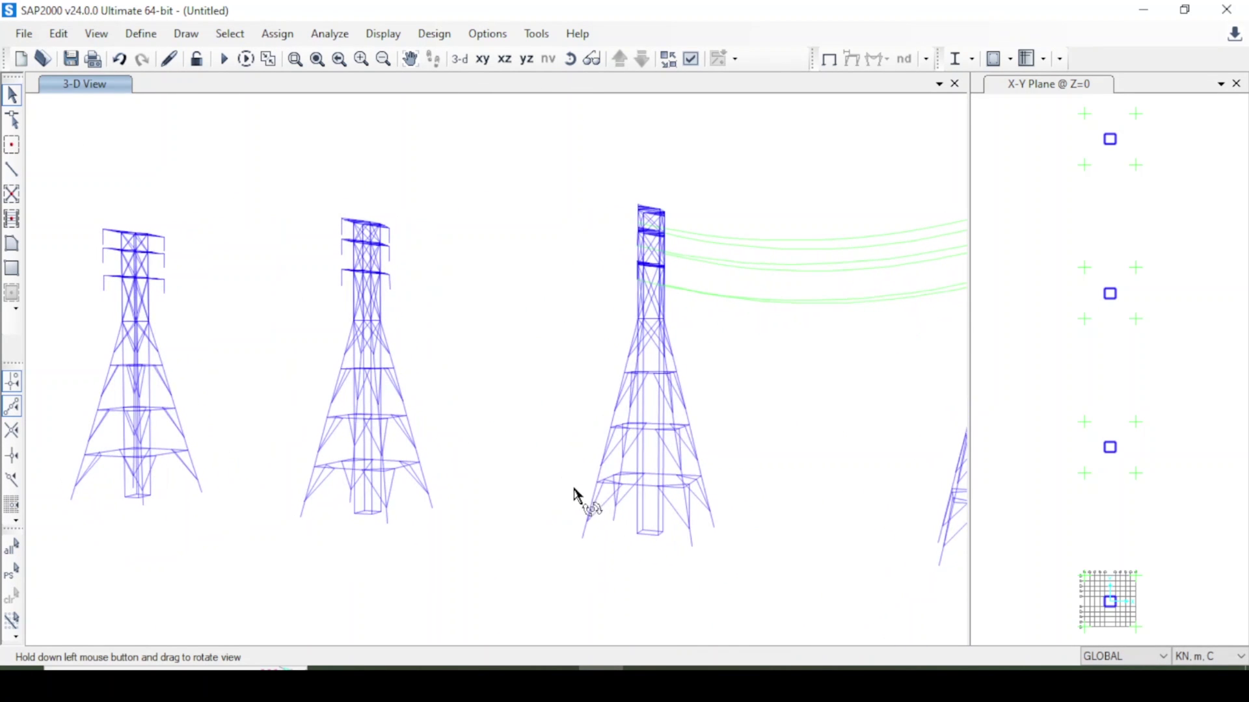
{"action": "left_click", "coordinate": [412, 57]}
{"action": "left_click_drag", "start_coordinate": [844, 412], "coordinate": [622, 502]}
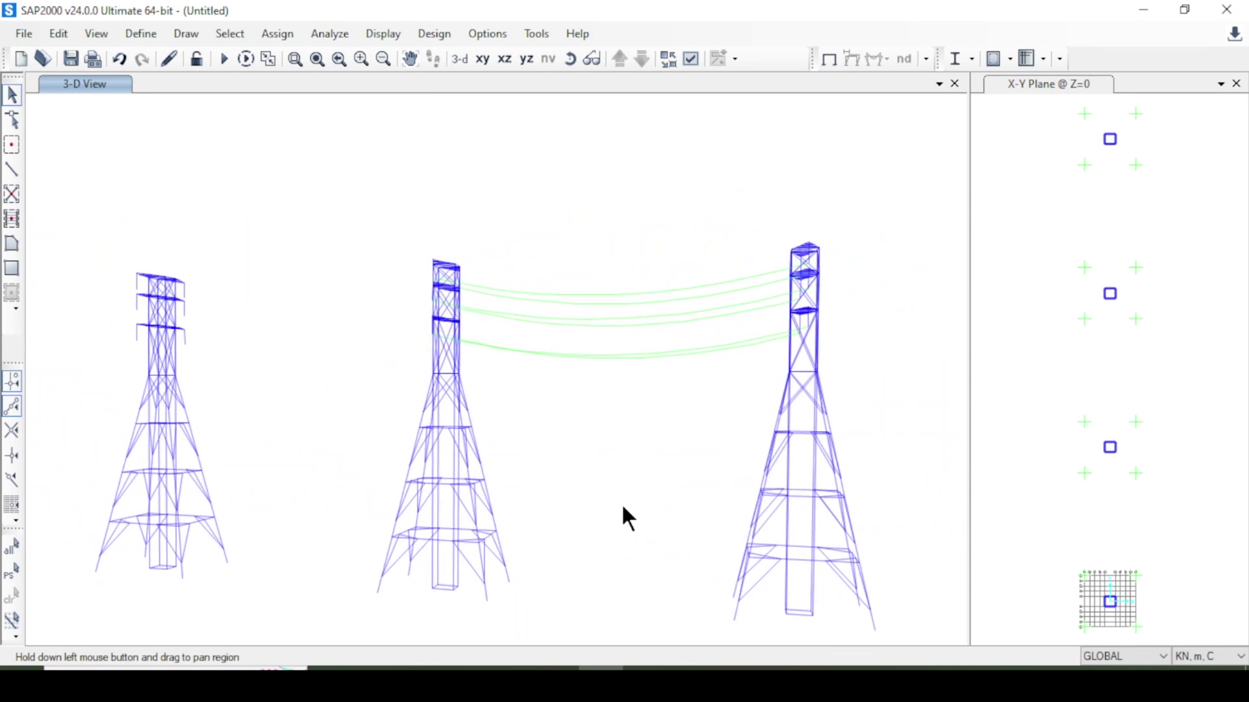
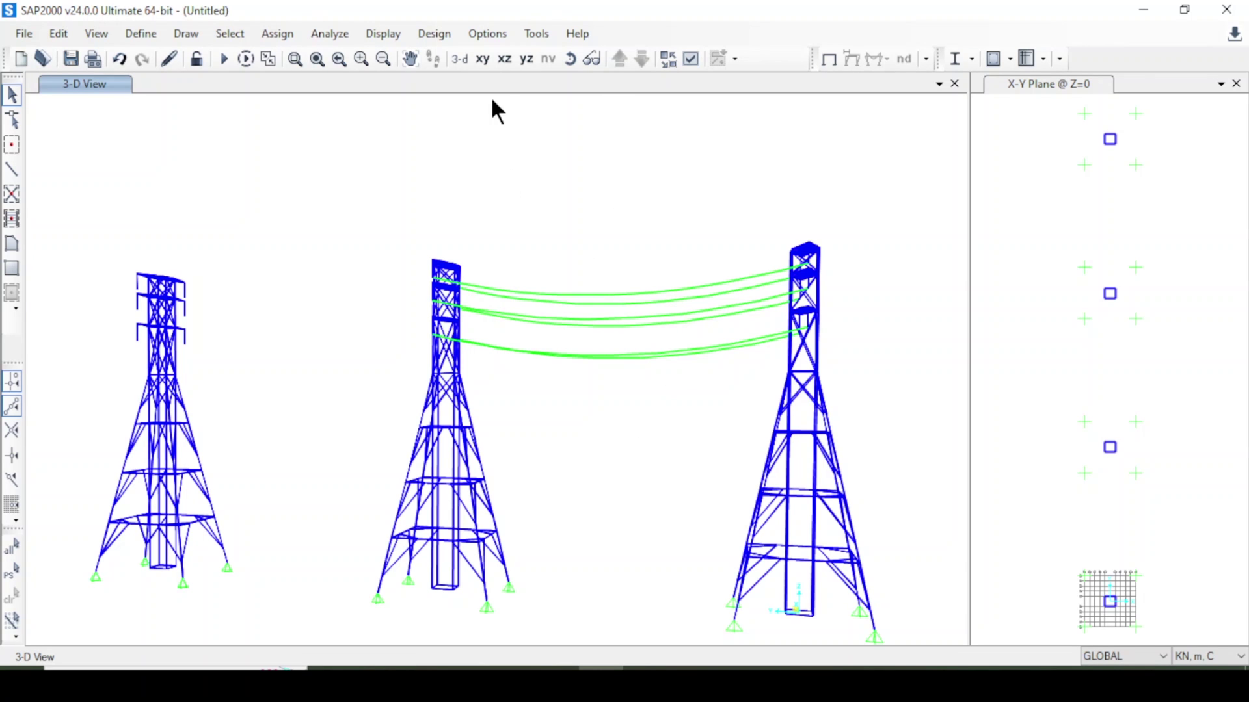
{"action": "left_click", "coordinate": [570, 59]}
{"action": "left_click_drag", "start_coordinate": [557, 259], "coordinate": [631, 342]}
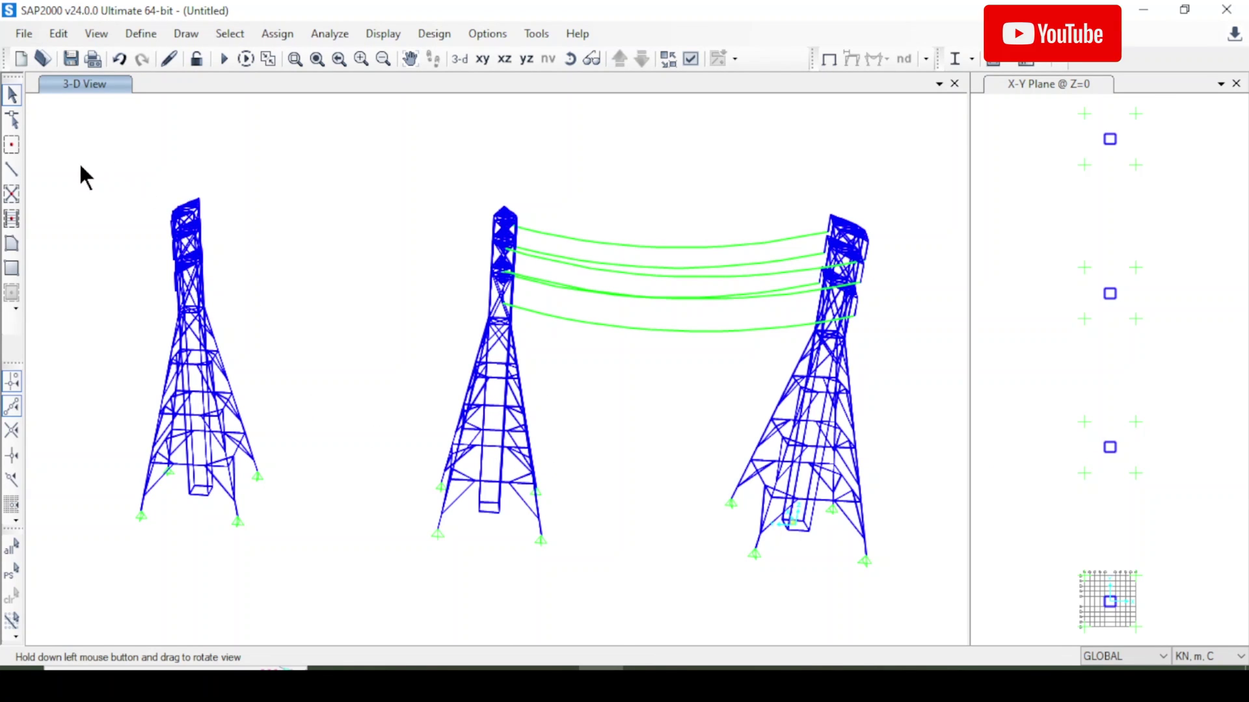
{"action": "left_click_drag", "start_coordinate": [81, 164], "coordinate": [348, 538]}
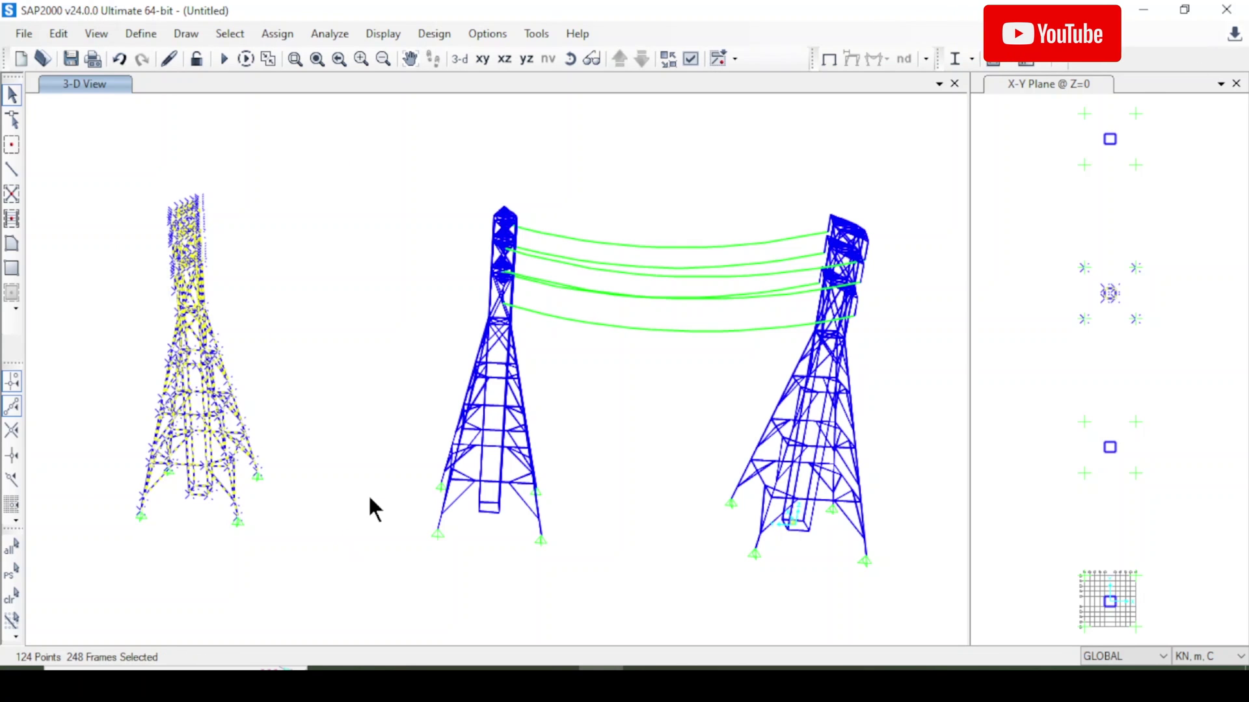
{"action": "key", "text": "ctrl+r"}
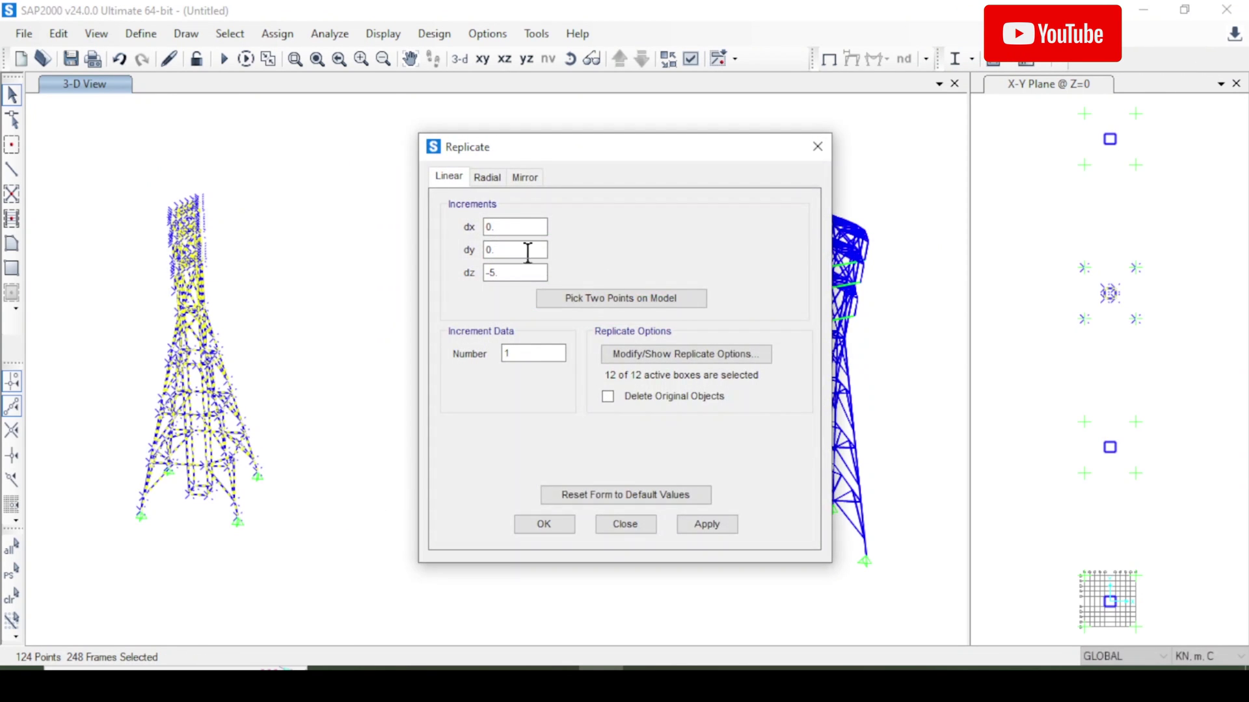
{"action": "double_click", "coordinate": [494, 273]}
{"action": "type", "text": "0"}
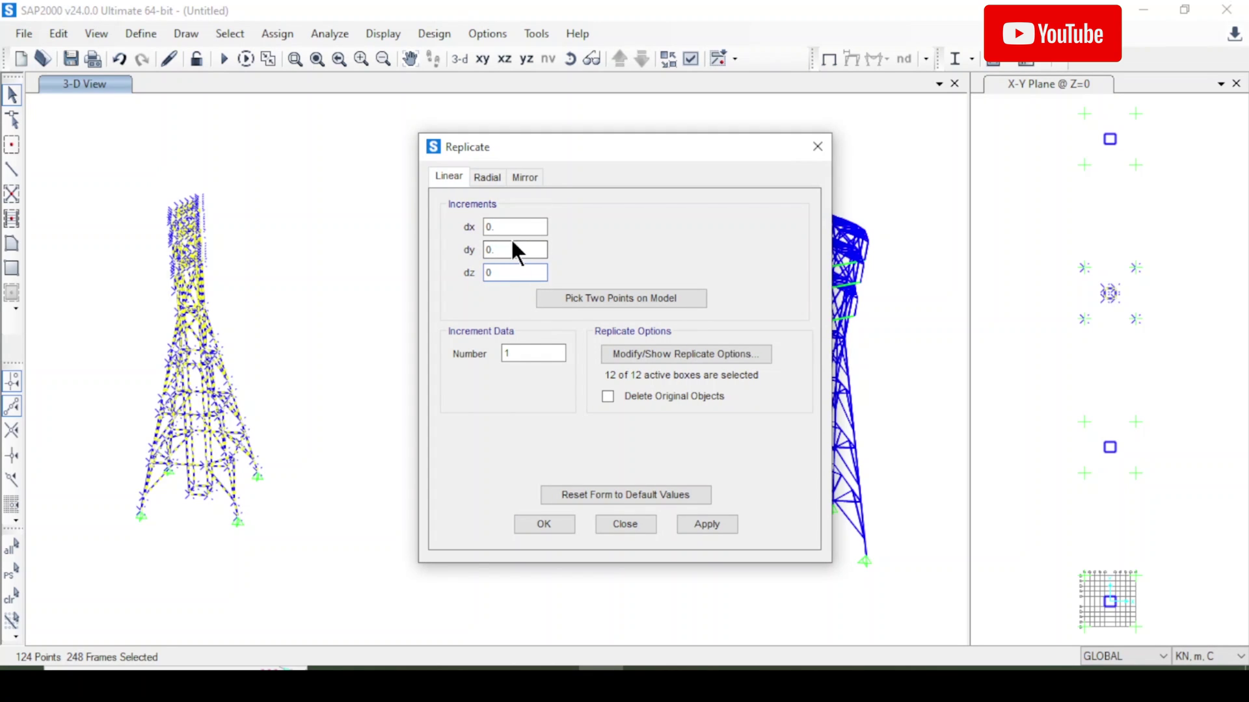
{"action": "double_click", "coordinate": [512, 247]}
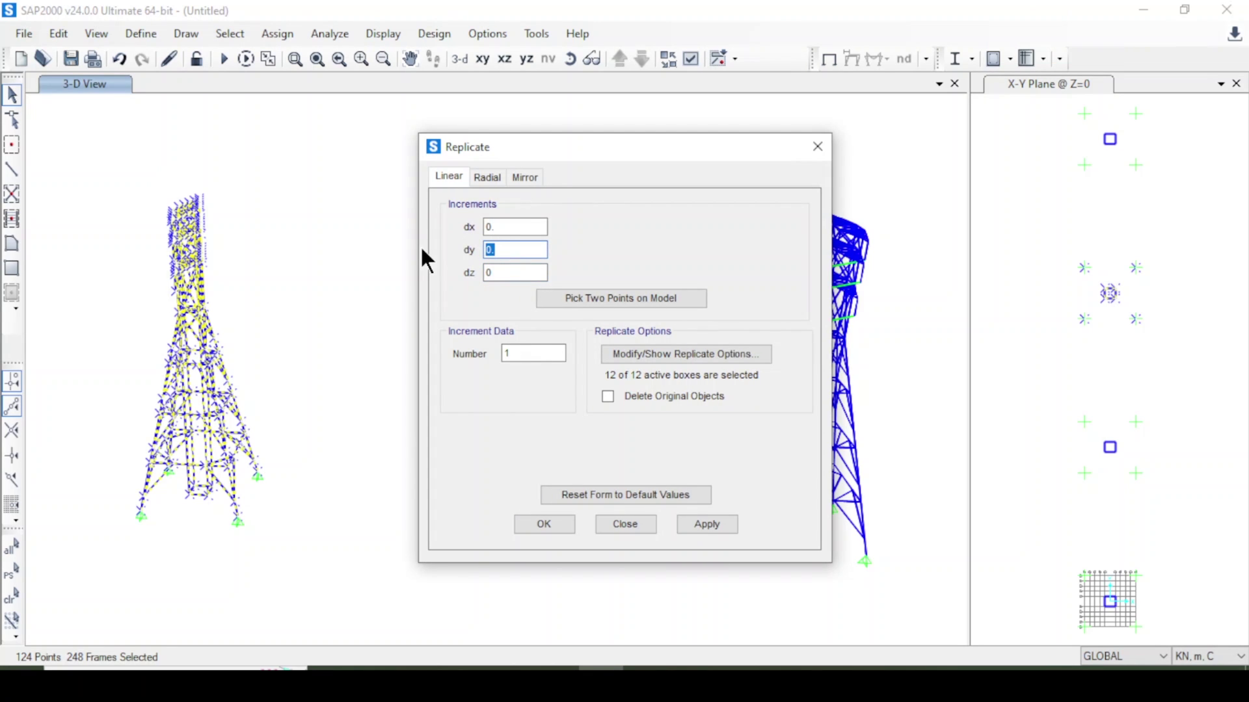
{"action": "type", "text": "35"}
{"action": "left_click", "coordinate": [711, 523]}
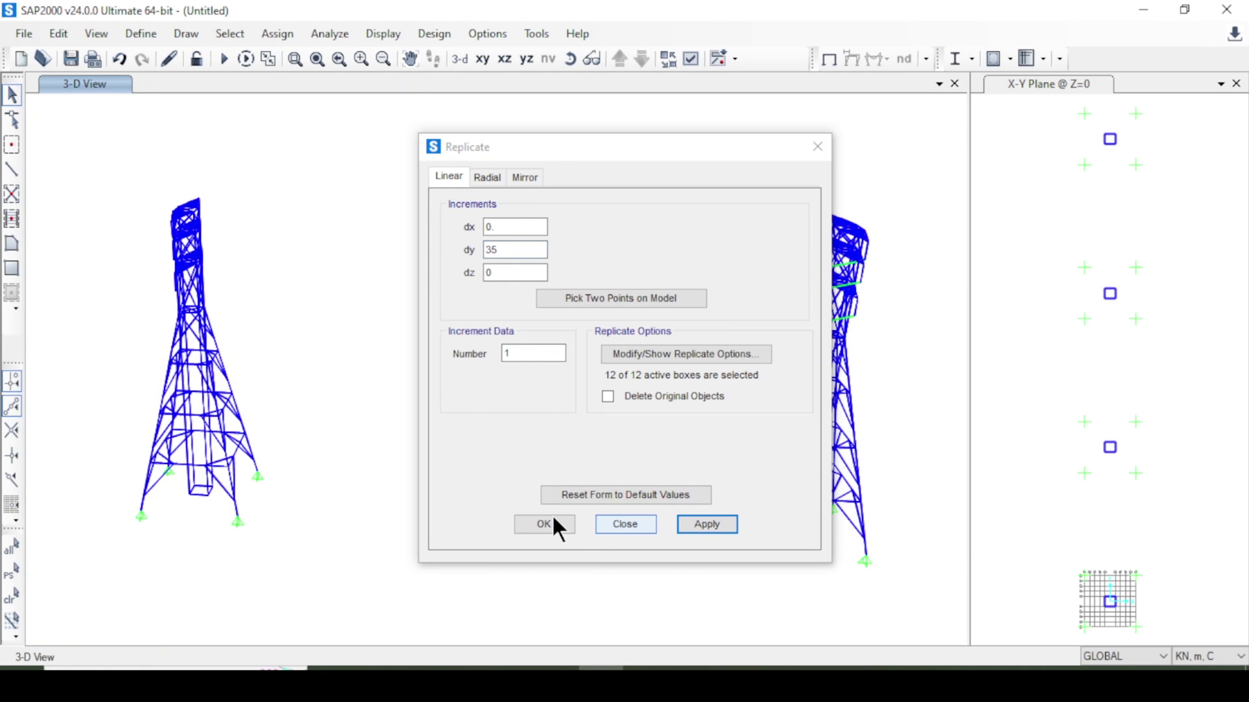
{"action": "left_click", "coordinate": [545, 523]}
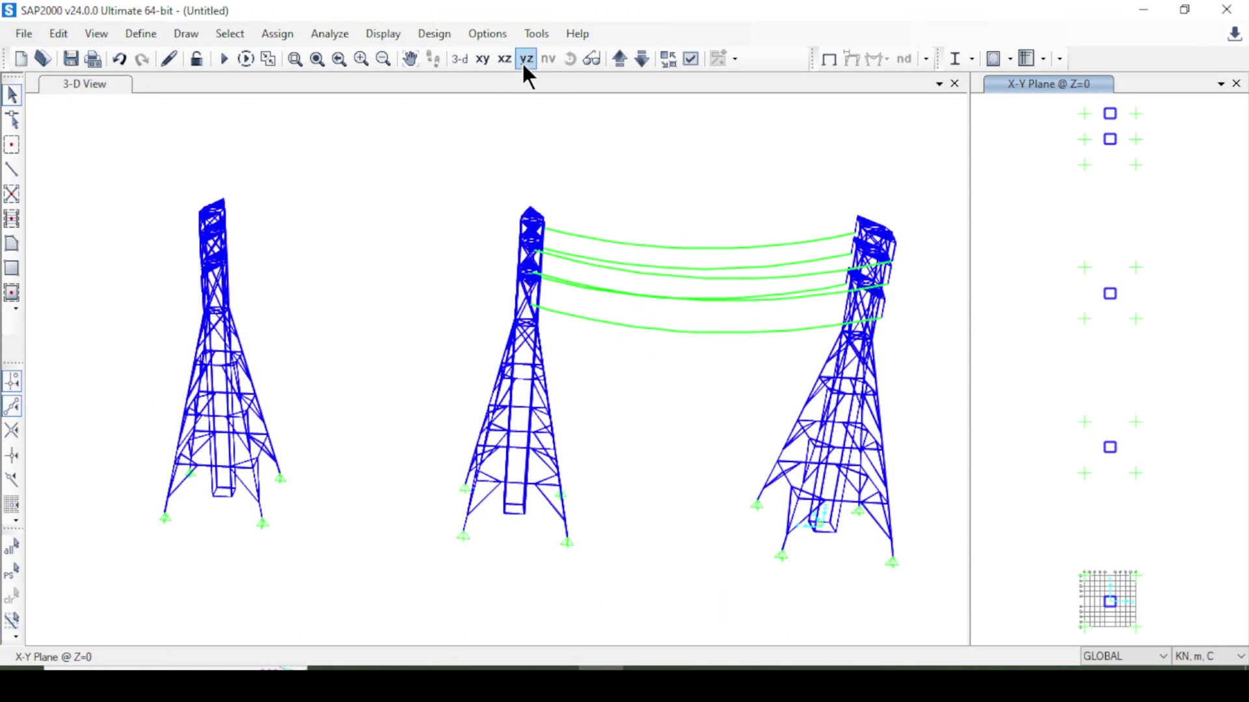
- Clear away the two overlapping far towers and replicate the remaining third tower once linearly by dy = 35 m
{"action": "left_click", "coordinate": [383, 59]}
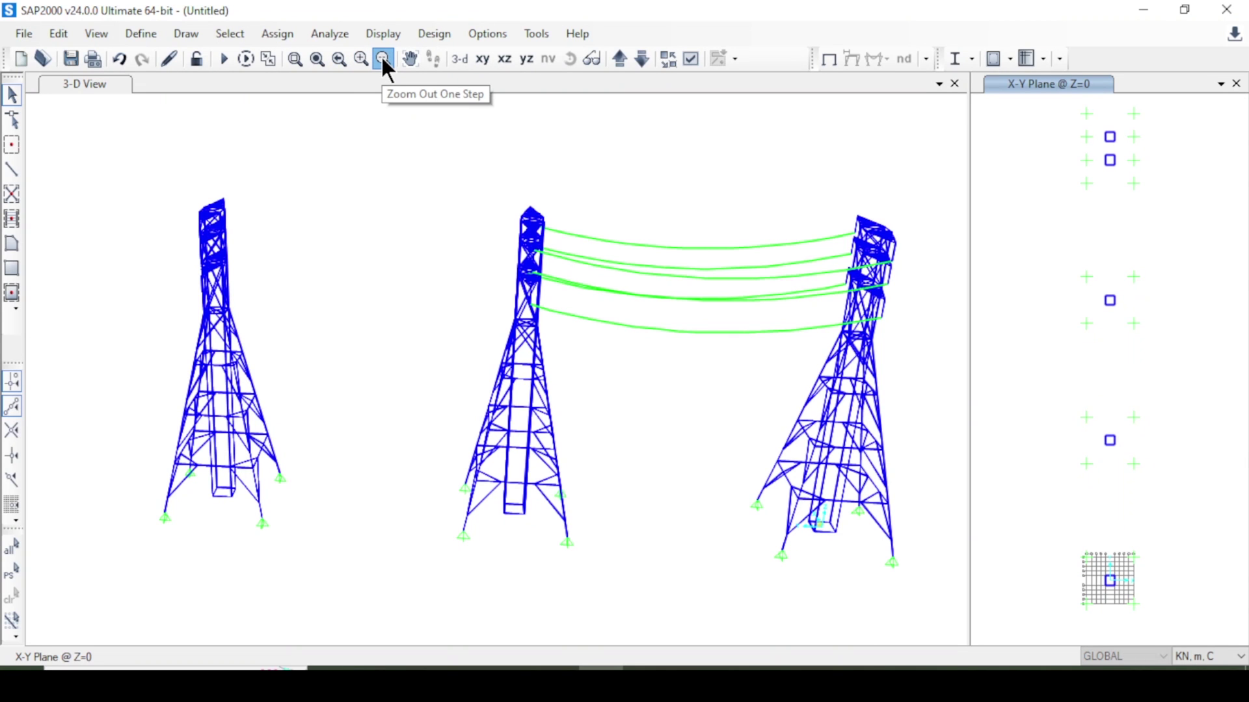
{"action": "left_click", "coordinate": [383, 58]}
{"action": "left_click", "coordinate": [477, 224]}
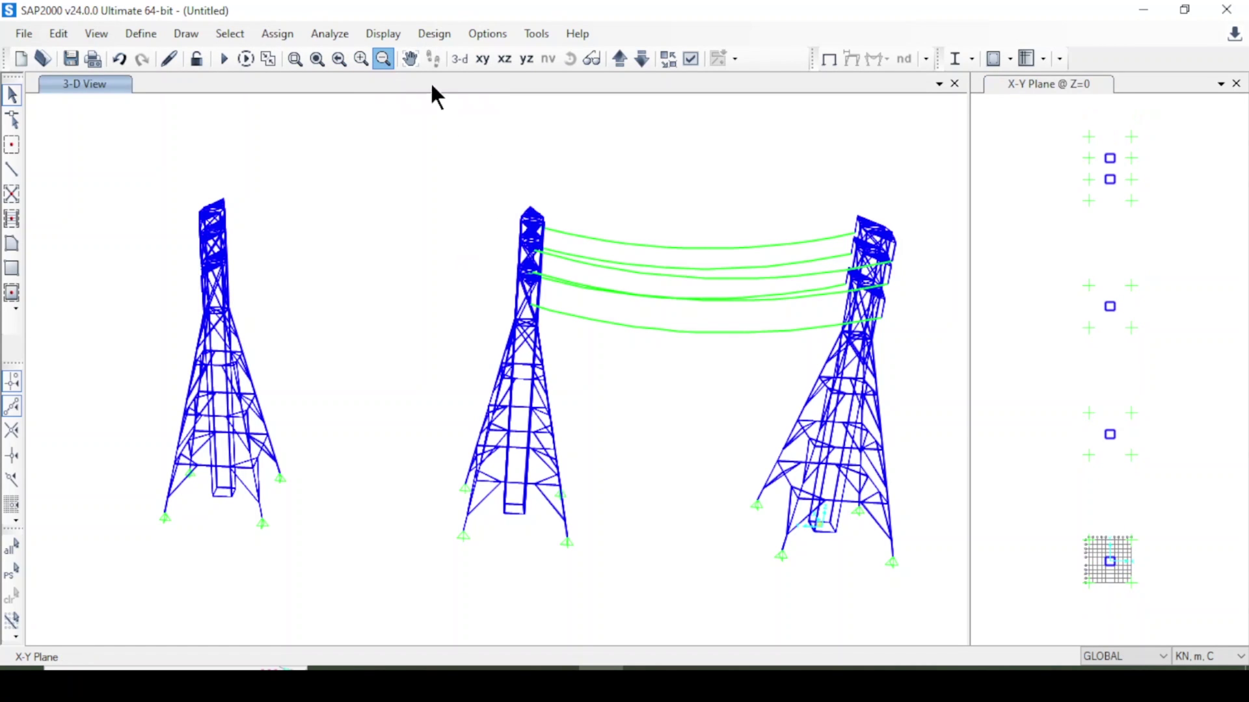
{"action": "left_click", "coordinate": [384, 59]}
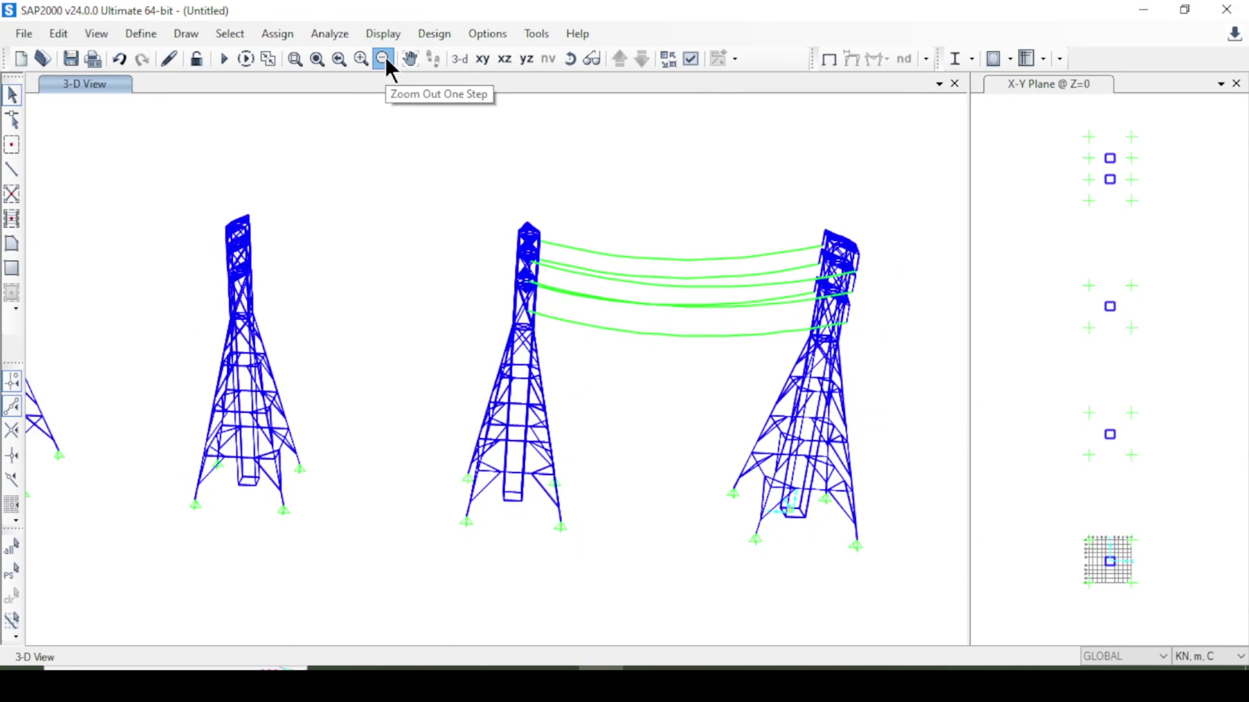
{"action": "left_click", "coordinate": [384, 58]}
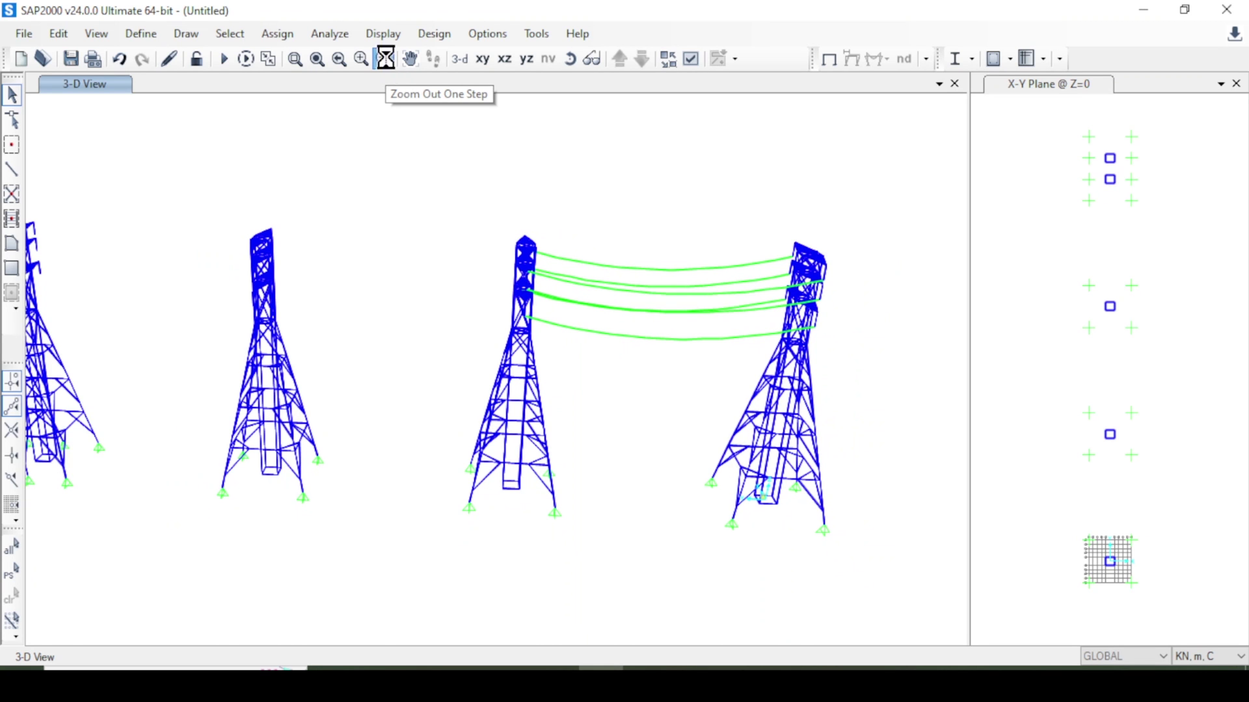
{"action": "left_click", "coordinate": [384, 58]}
{"action": "left_click_drag", "start_coordinate": [186, 218], "coordinate": [403, 563]}
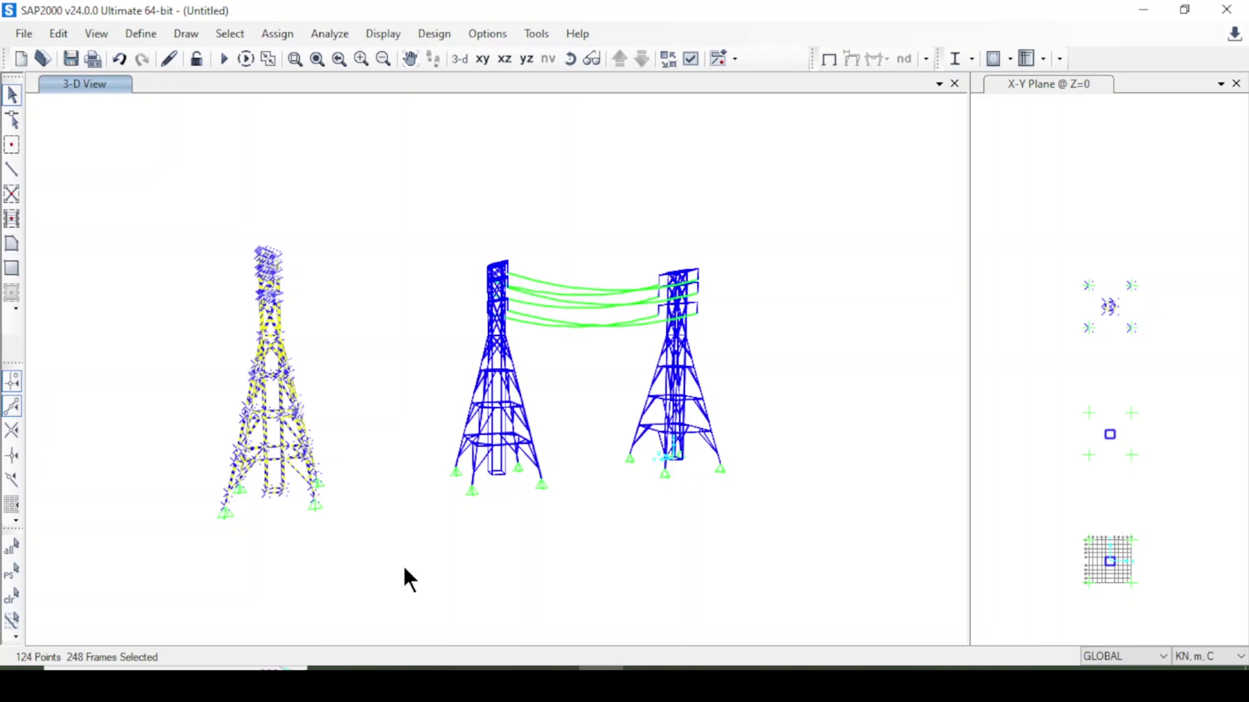
{"action": "key", "text": "ctrl+r"}
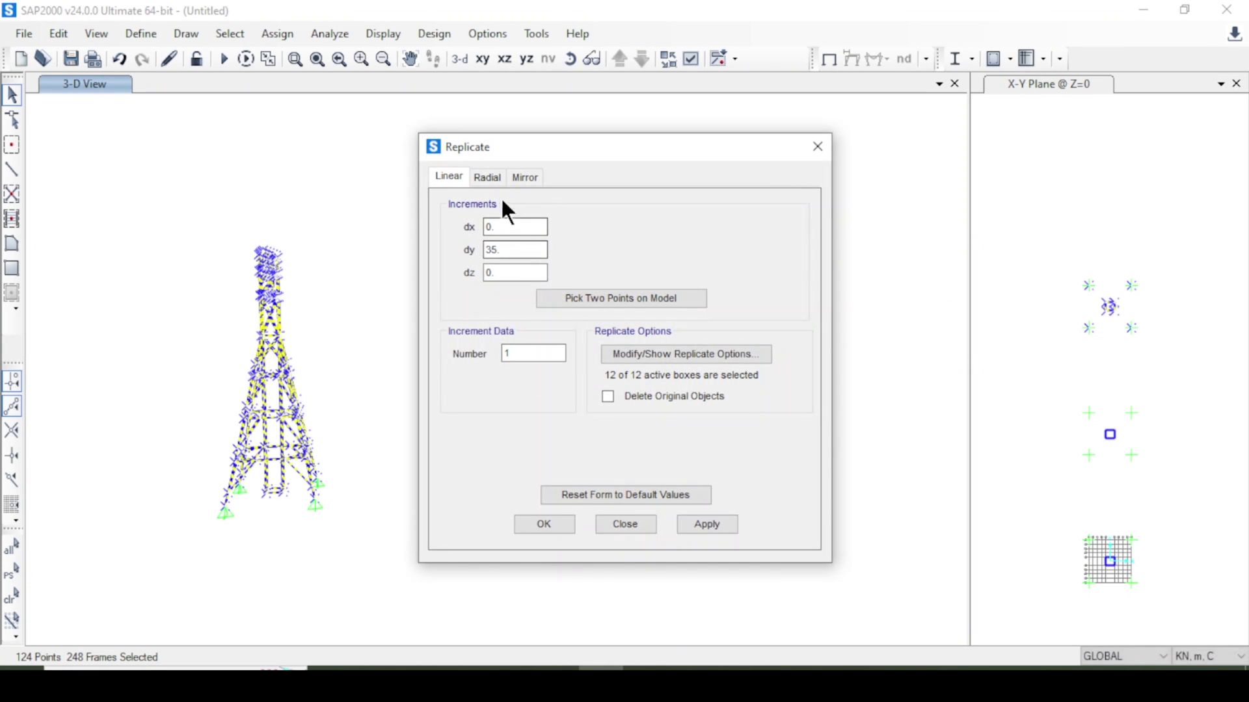
{"action": "double_click", "coordinate": [512, 252]}
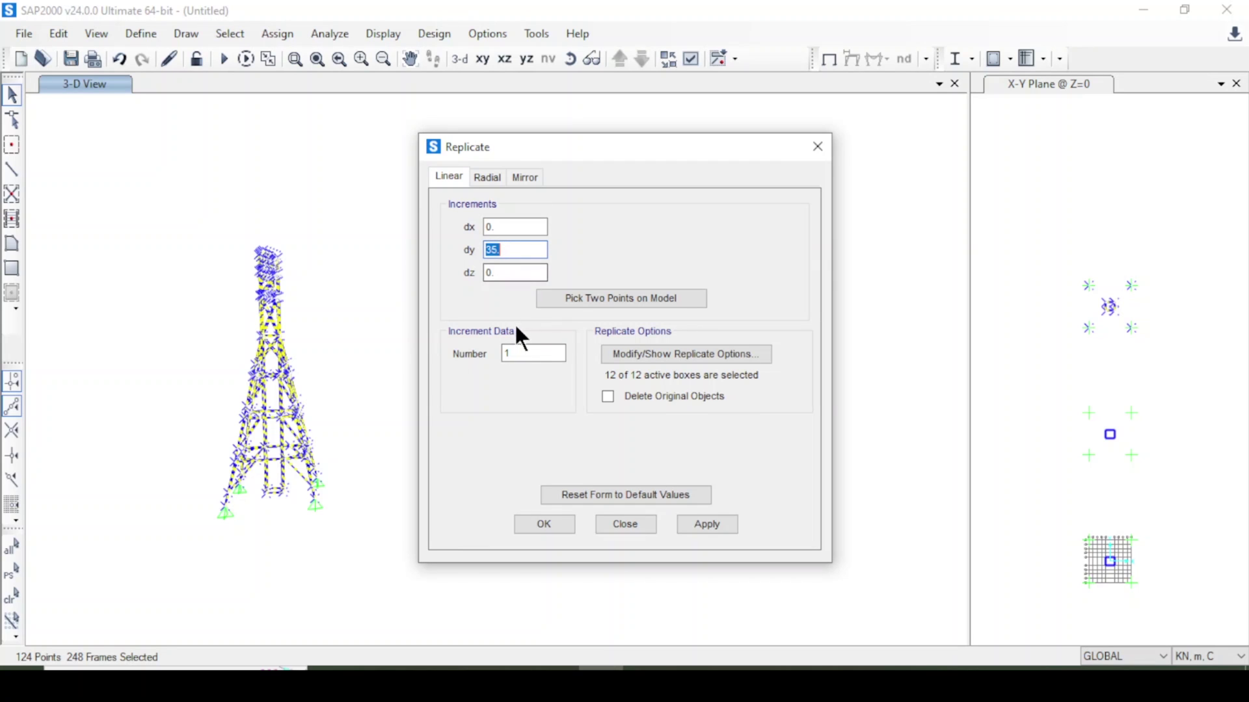
{"action": "left_click", "coordinate": [706, 524]}
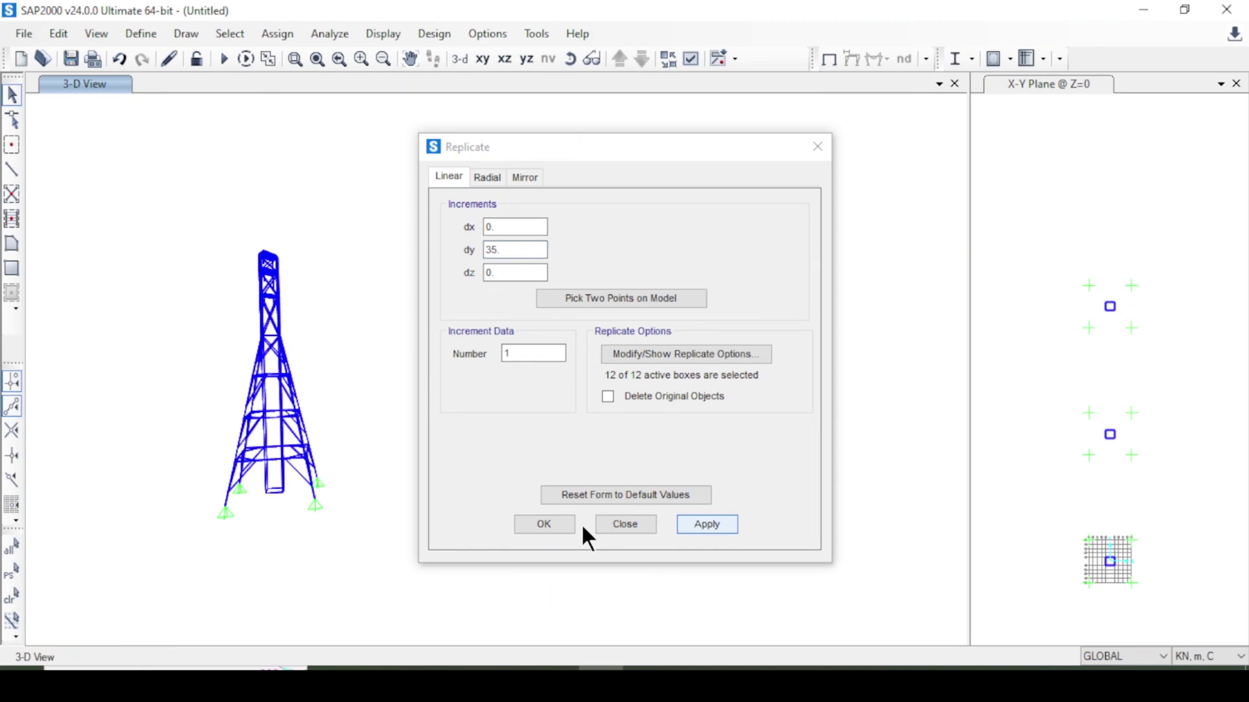
{"action": "left_click", "coordinate": [543, 524]}
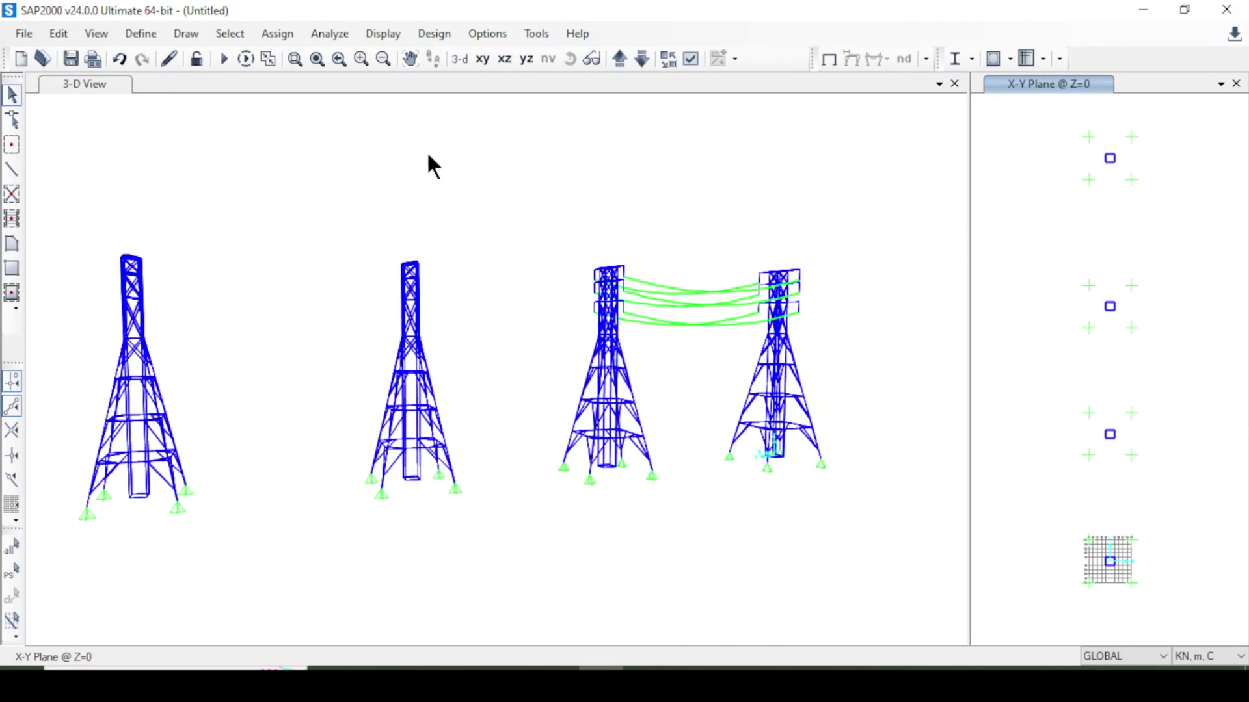
- Switch the secondary X-Y plan window to a 3D view and delete the third tower of the row
{"action": "left_click", "coordinate": [459, 59]}
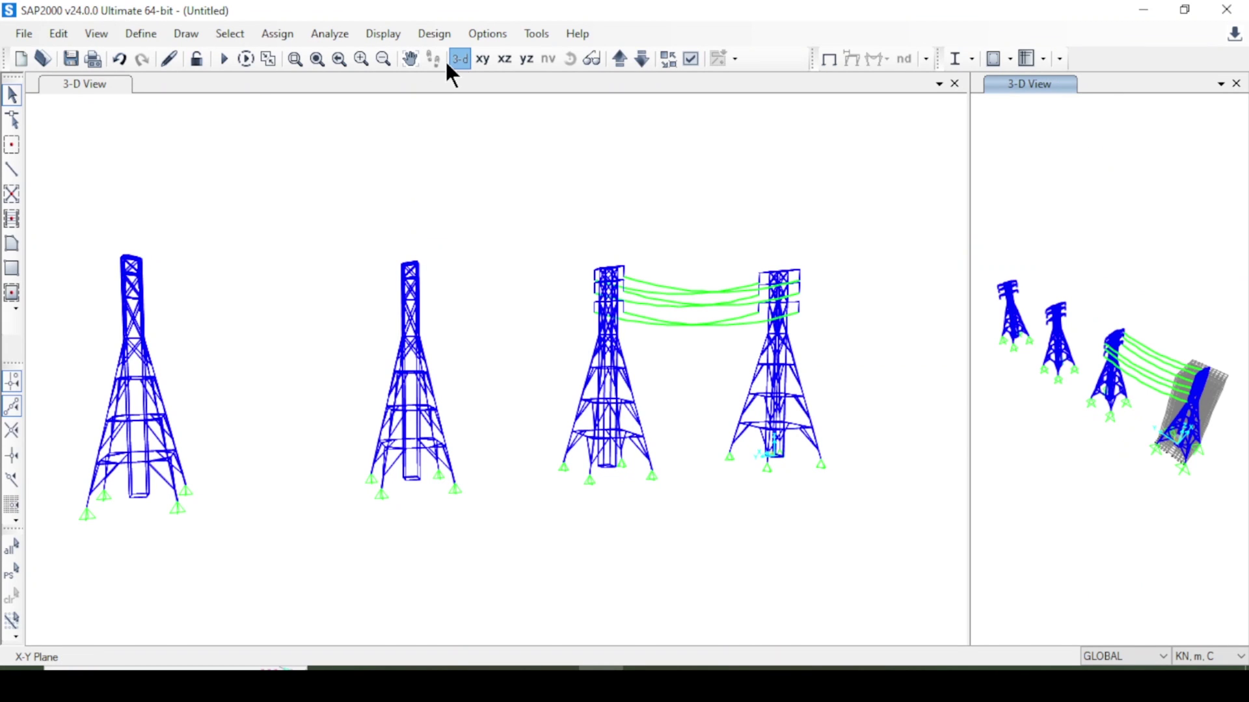
{"action": "left_click", "coordinate": [494, 202]}
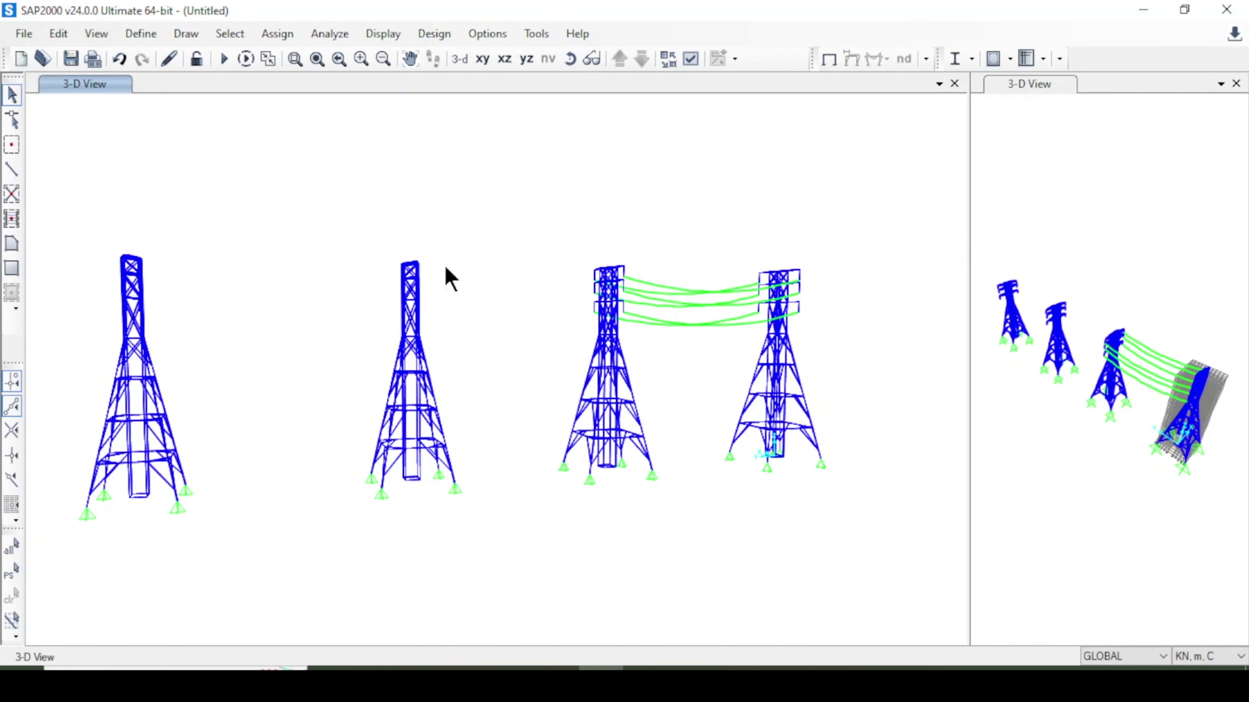
{"action": "left_click_drag", "start_coordinate": [325, 216], "coordinate": [491, 534]}
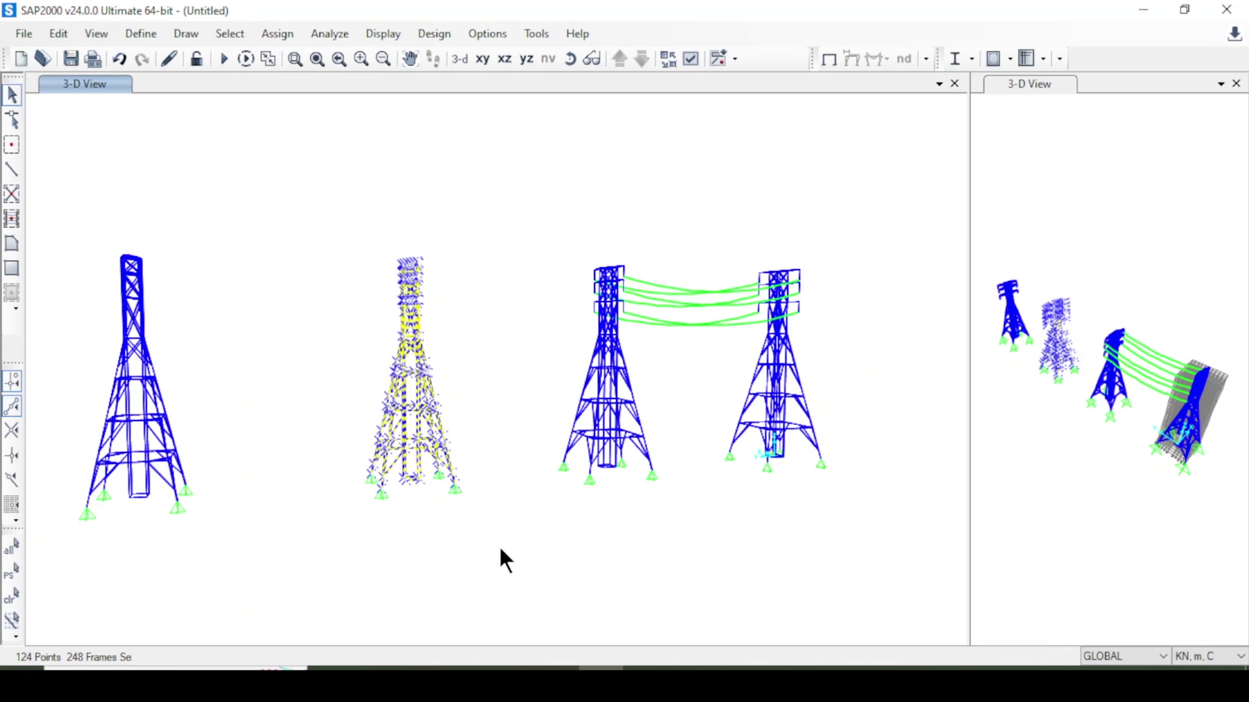
{"action": "key", "text": "Delete"}
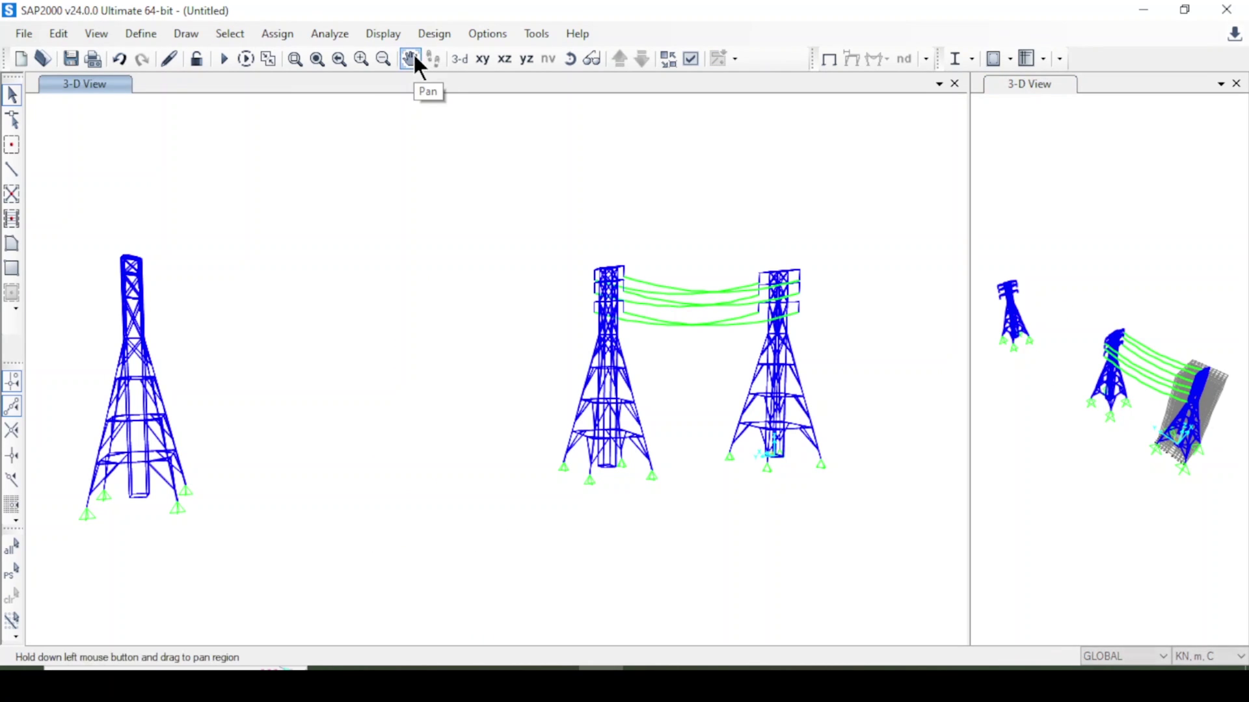
- Orient the 3D view on the gap between the second and last towers and select all cables with the CAB1 property
{"action": "left_click", "coordinate": [569, 59]}
{"action": "left_click_drag", "start_coordinate": [585, 252], "coordinate": [527, 299]}
{"action": "left_click_drag", "start_coordinate": [524, 352], "coordinate": [521, 351]}
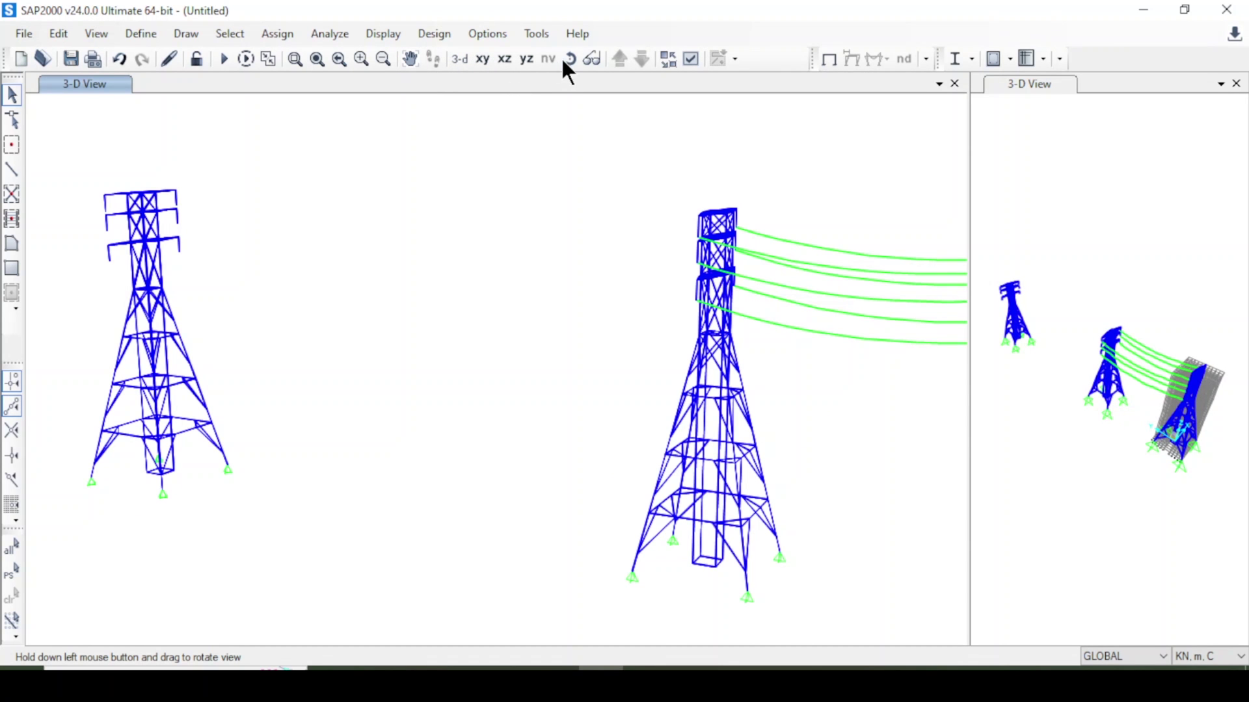
{"action": "left_click", "coordinate": [569, 58]}
{"action": "left_click_drag", "start_coordinate": [475, 232], "coordinate": [384, 333]}
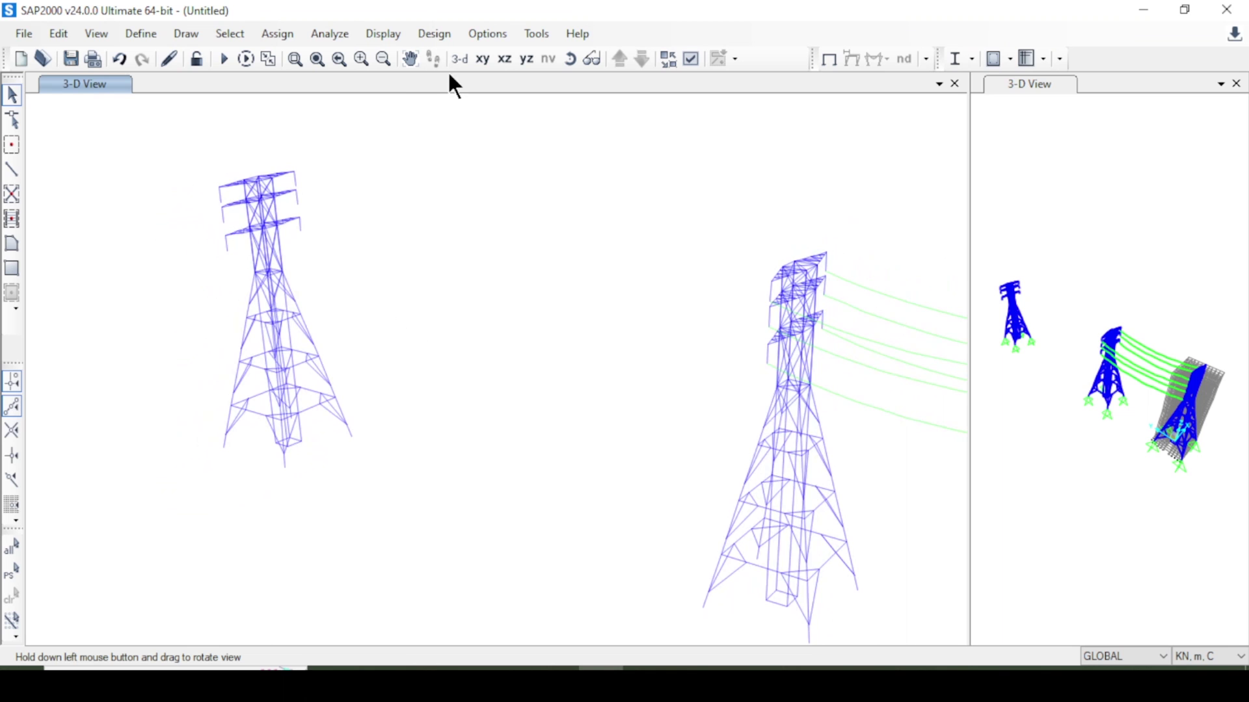
{"action": "left_click", "coordinate": [410, 60]}
{"action": "left_click_drag", "start_coordinate": [554, 332], "coordinate": [404, 307]}
{"action": "left_click", "coordinate": [229, 34]}
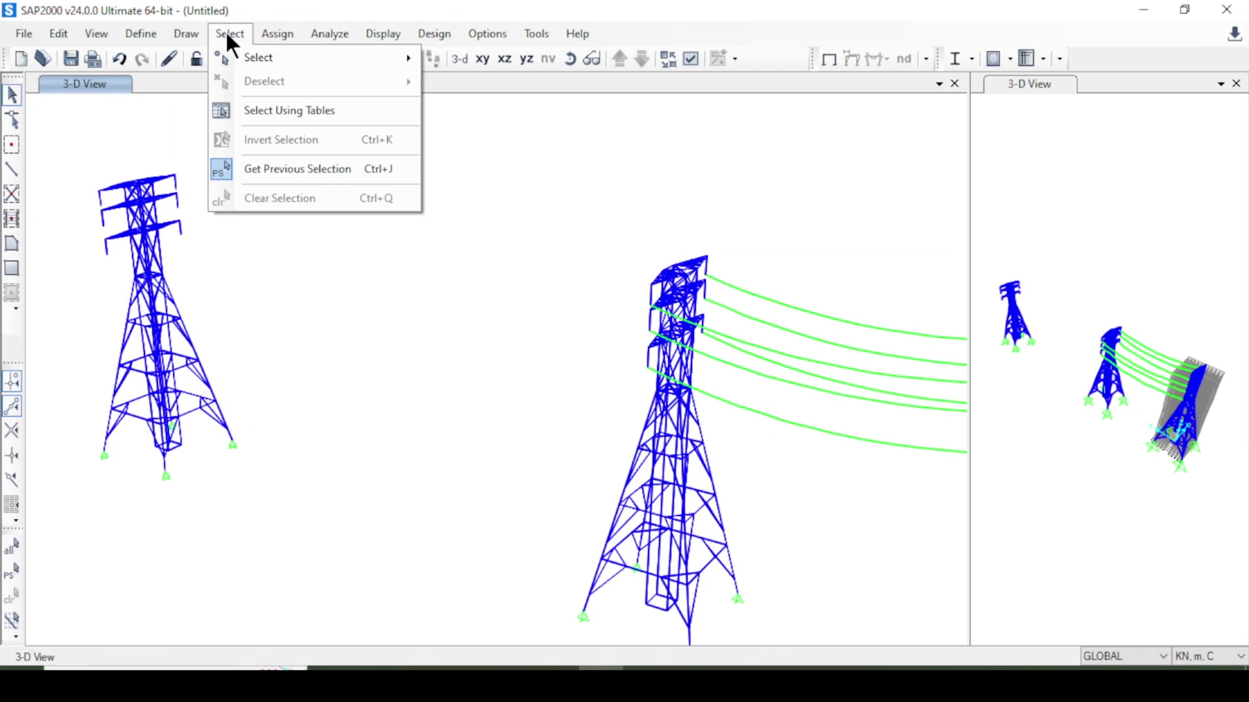
{"action": "mouse_move", "coordinate": [332, 57]}
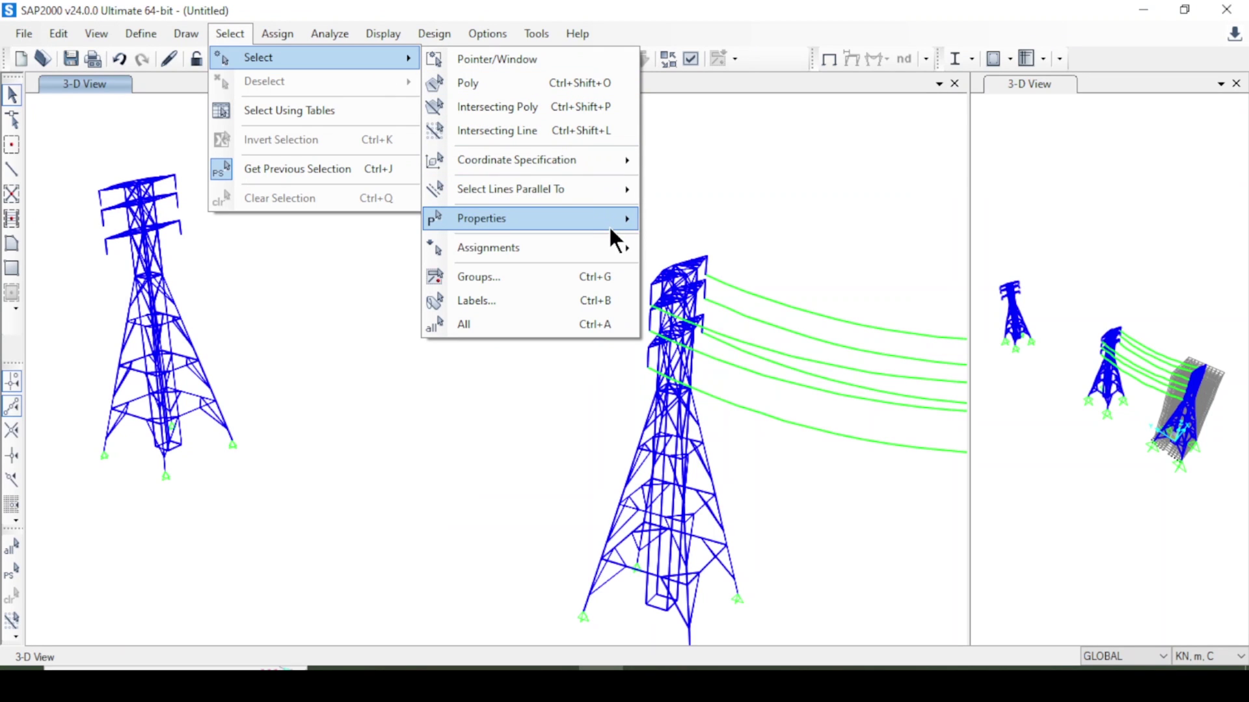
{"action": "mouse_move", "coordinate": [607, 221]}
{"action": "left_click", "coordinate": [783, 268]}
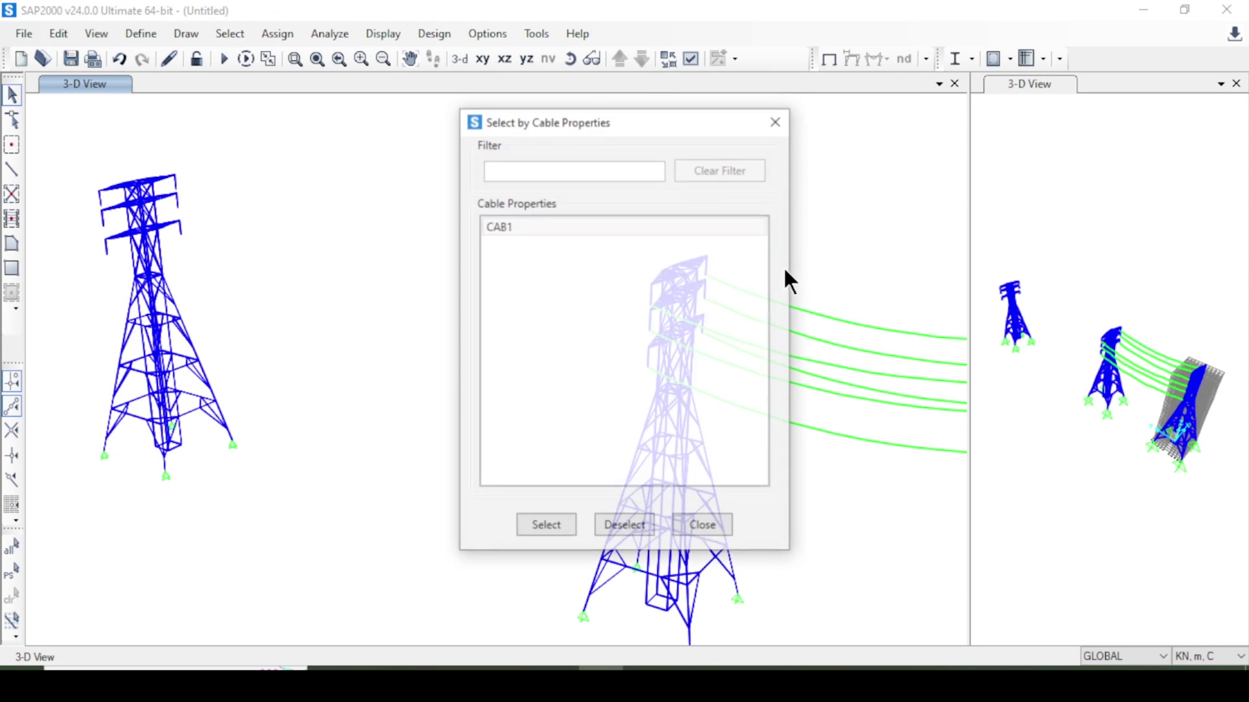
{"action": "left_click", "coordinate": [546, 524]}
{"action": "left_click", "coordinate": [699, 524]}
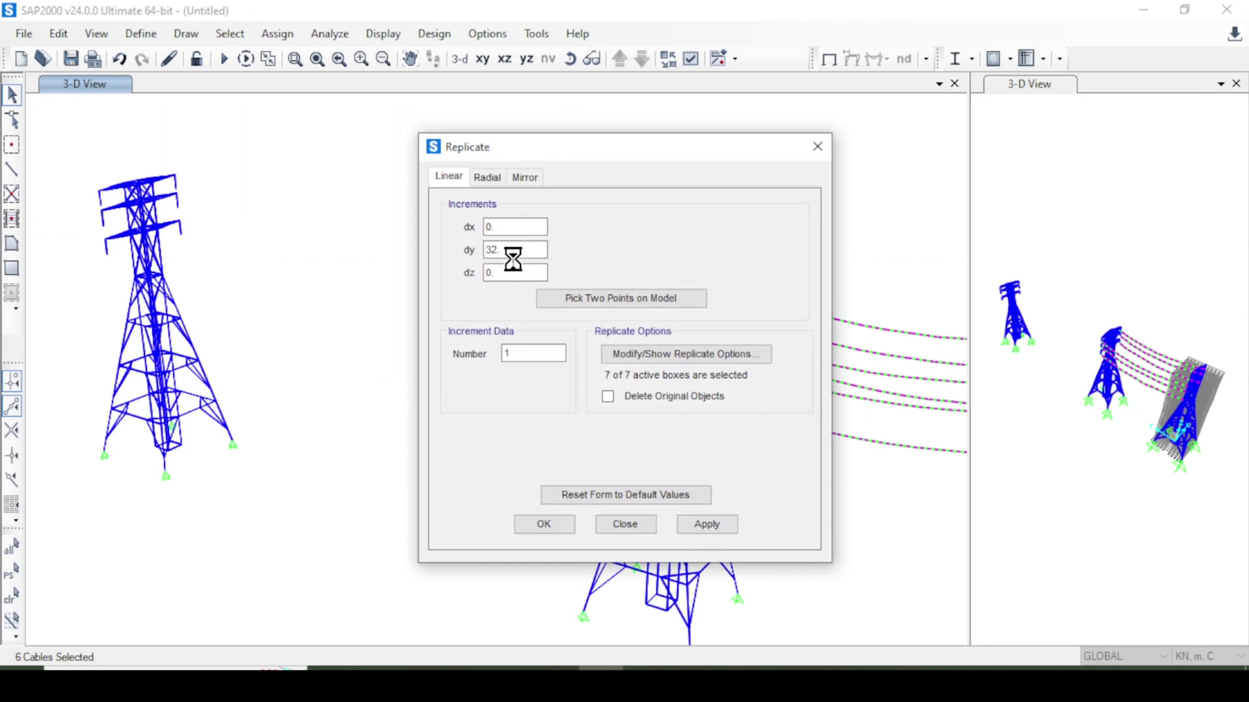
- Replicate the selected cables once linearly by dy = 62 m, picking matching top hanging member ends on the second and last towers
{"action": "left_click_drag", "start_coordinate": [645, 155], "coordinate": [1163, 151]}
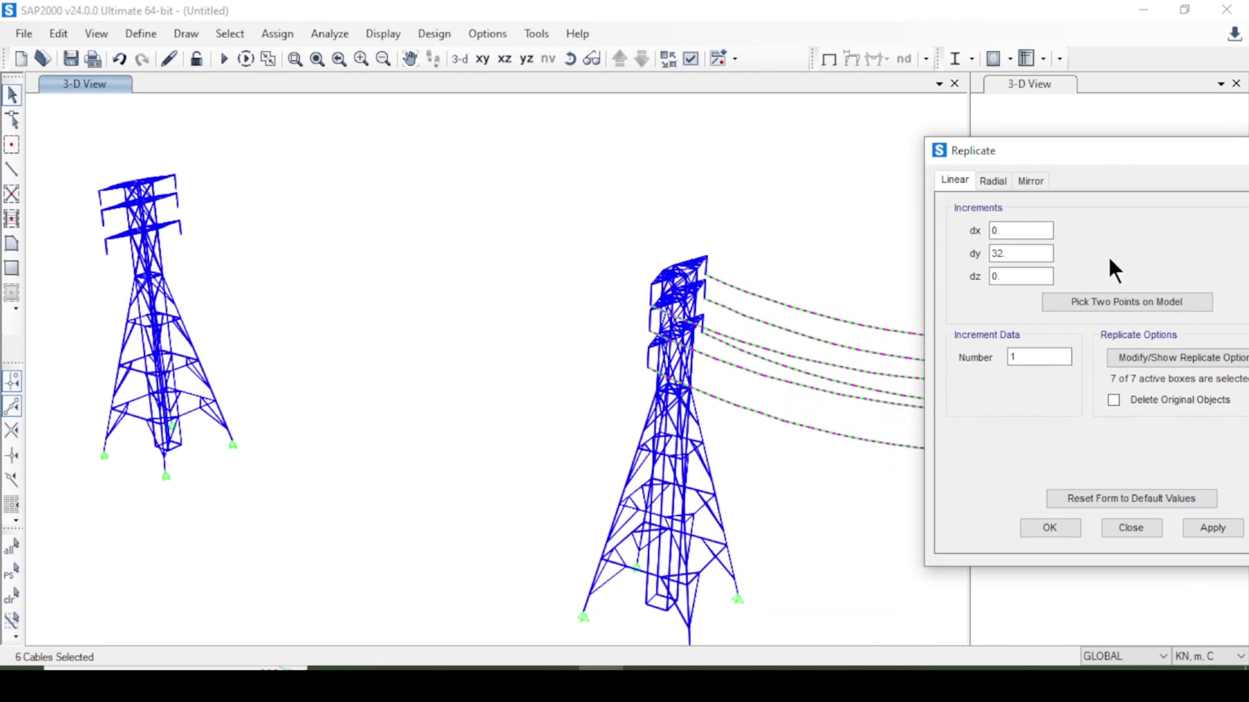
{"action": "left_click", "coordinate": [1088, 302]}
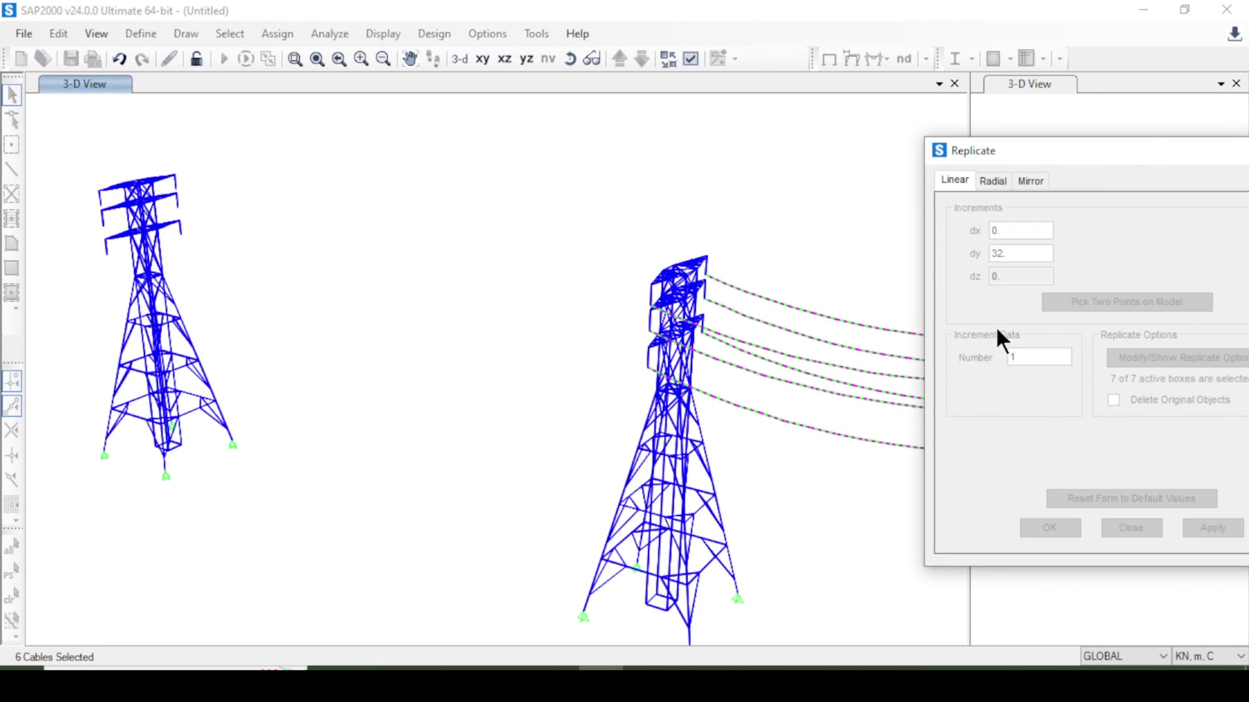
{"action": "left_click", "coordinate": [651, 306]}
{"action": "left_click", "coordinate": [174, 215]}
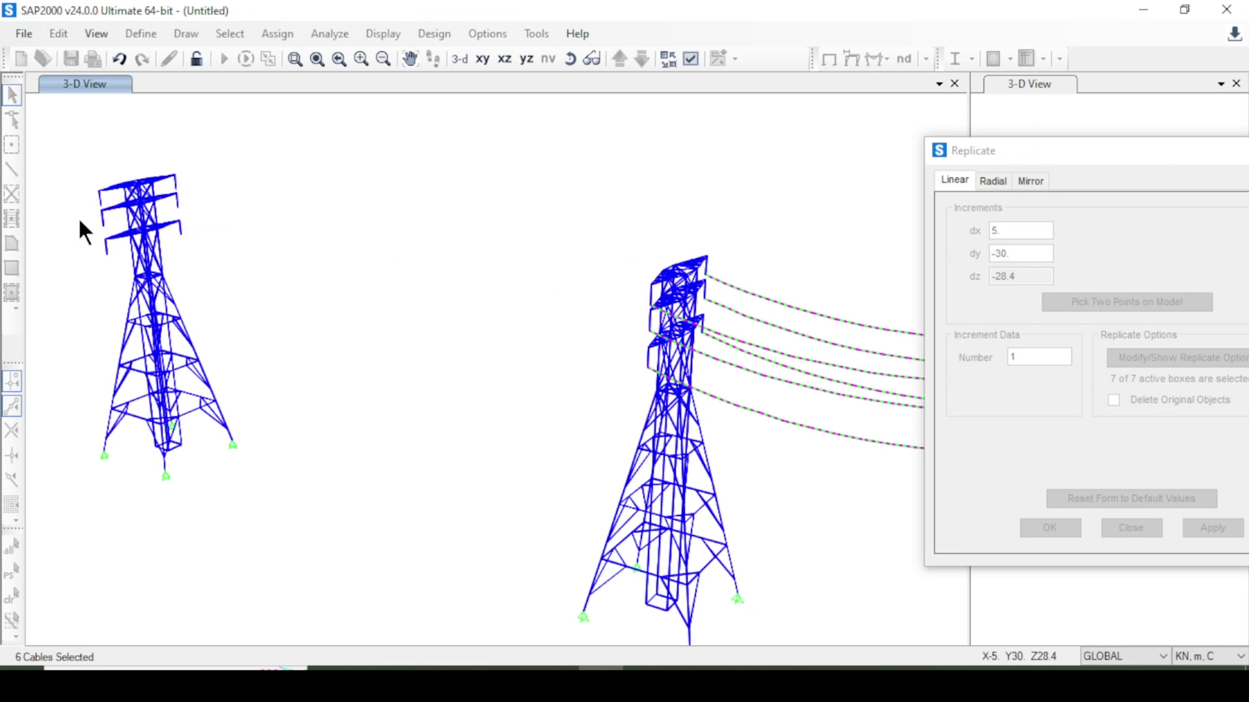
{"action": "left_click", "coordinate": [100, 200]}
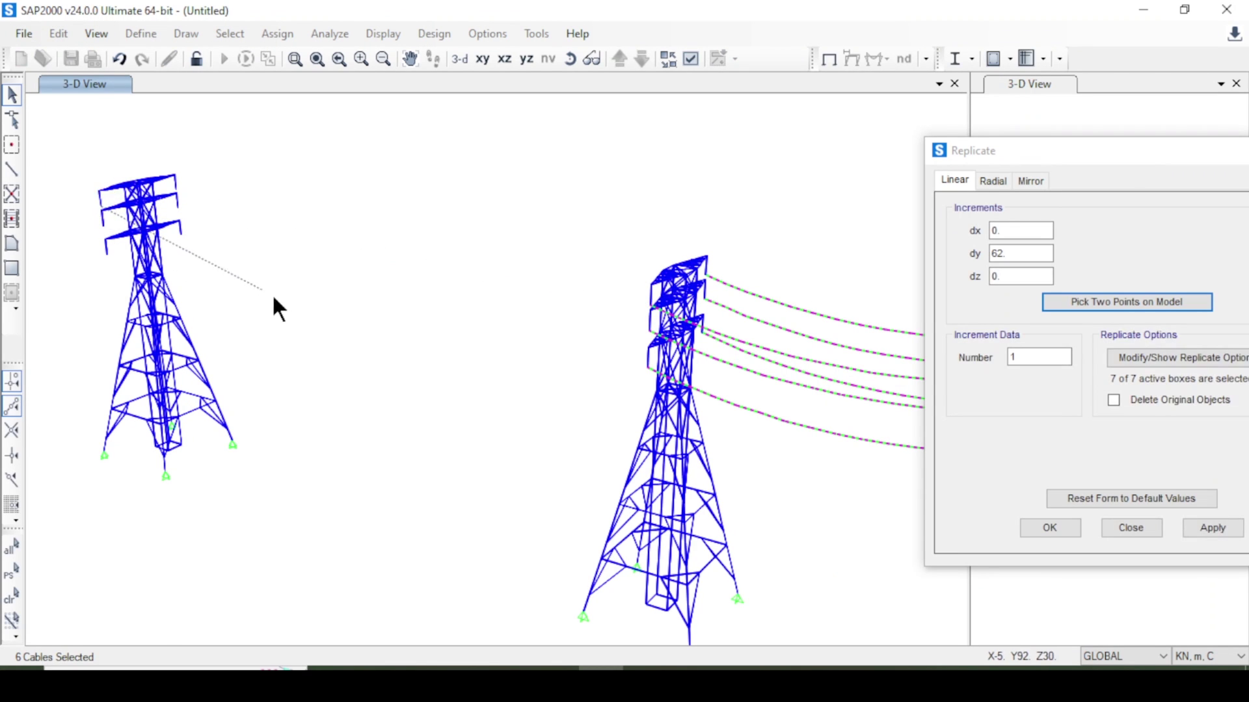
{"action": "left_click", "coordinate": [1221, 530]}
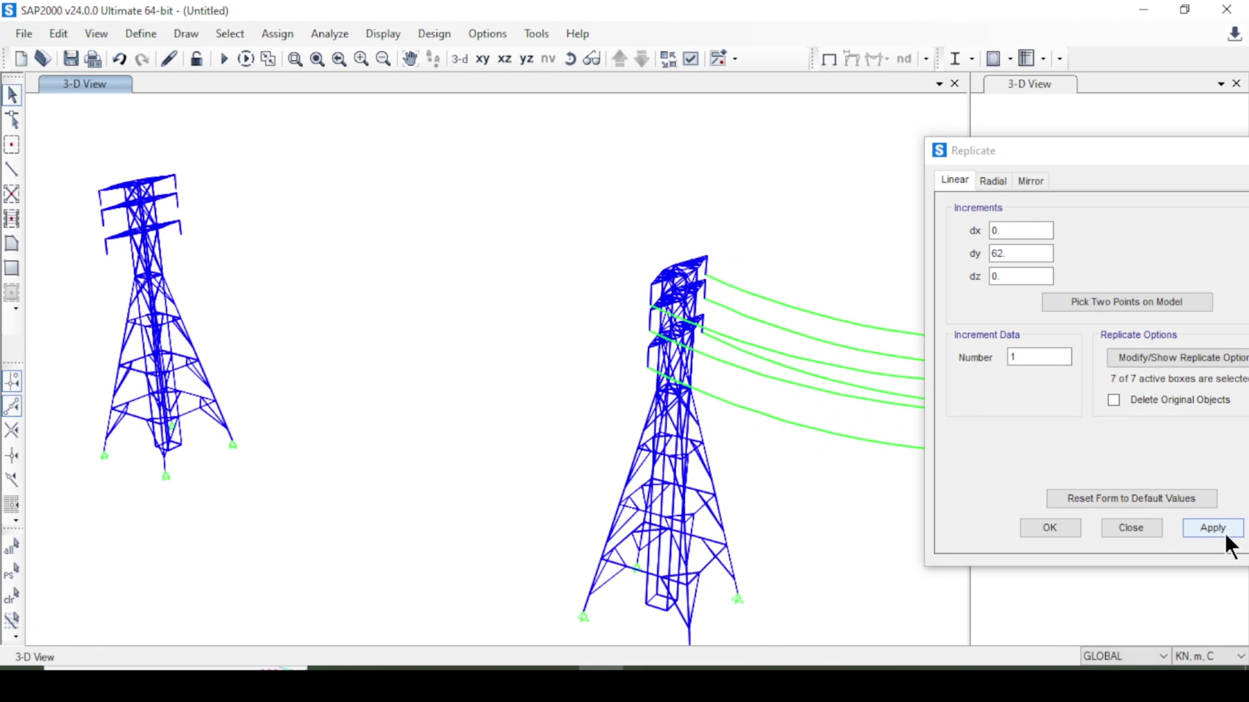
{"action": "left_click", "coordinate": [1049, 527]}
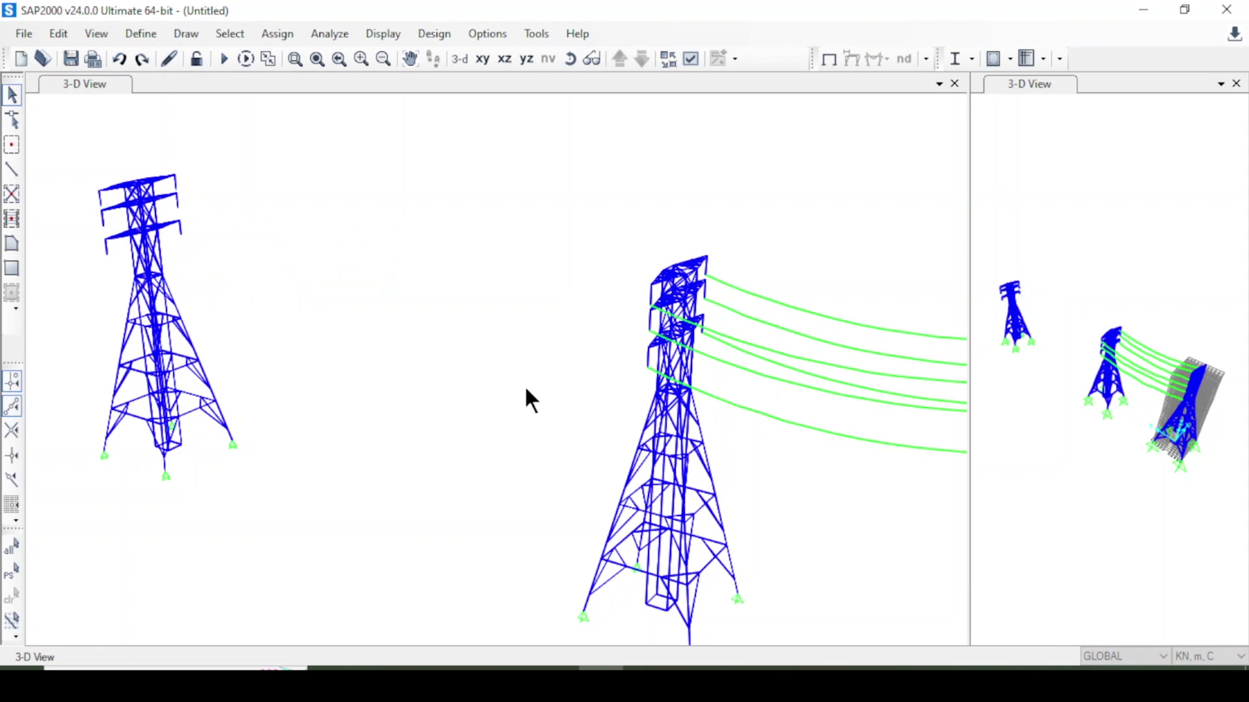
- Draw a CAB1 cable at X = -5 between the top hanging member ends of the second and last towers
{"action": "left_click", "coordinate": [11, 170]}
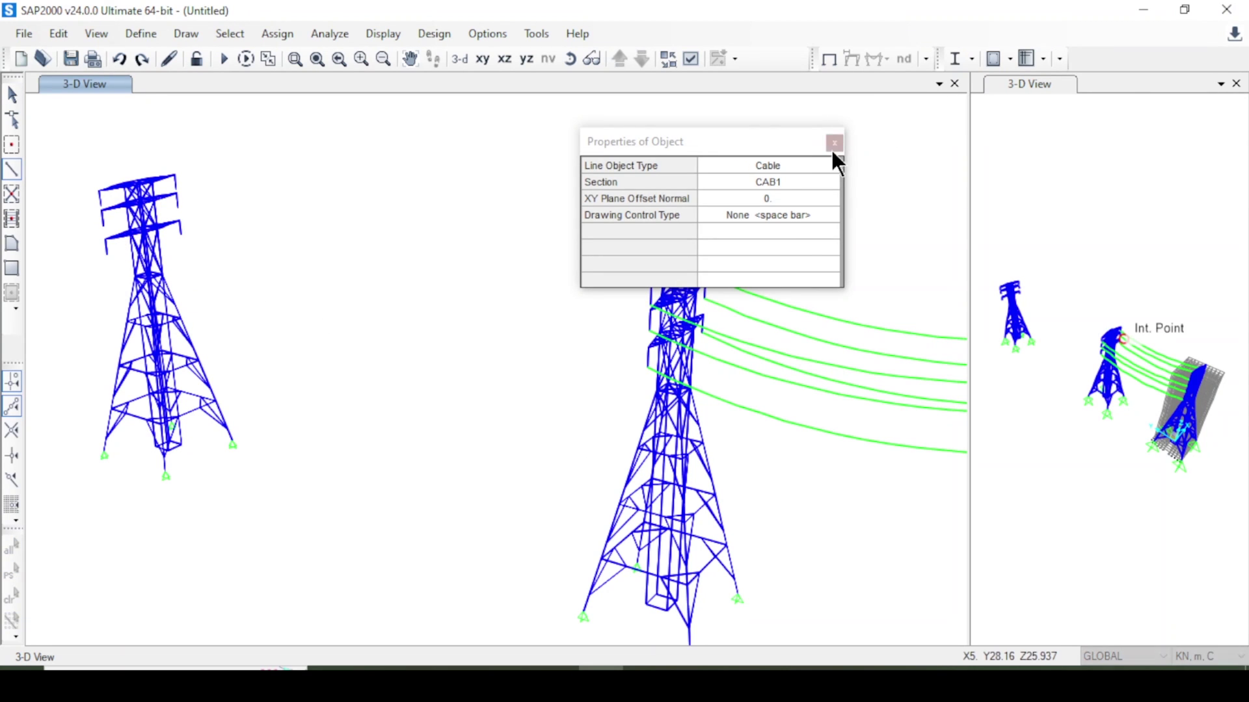
{"action": "left_click", "coordinate": [833, 143]}
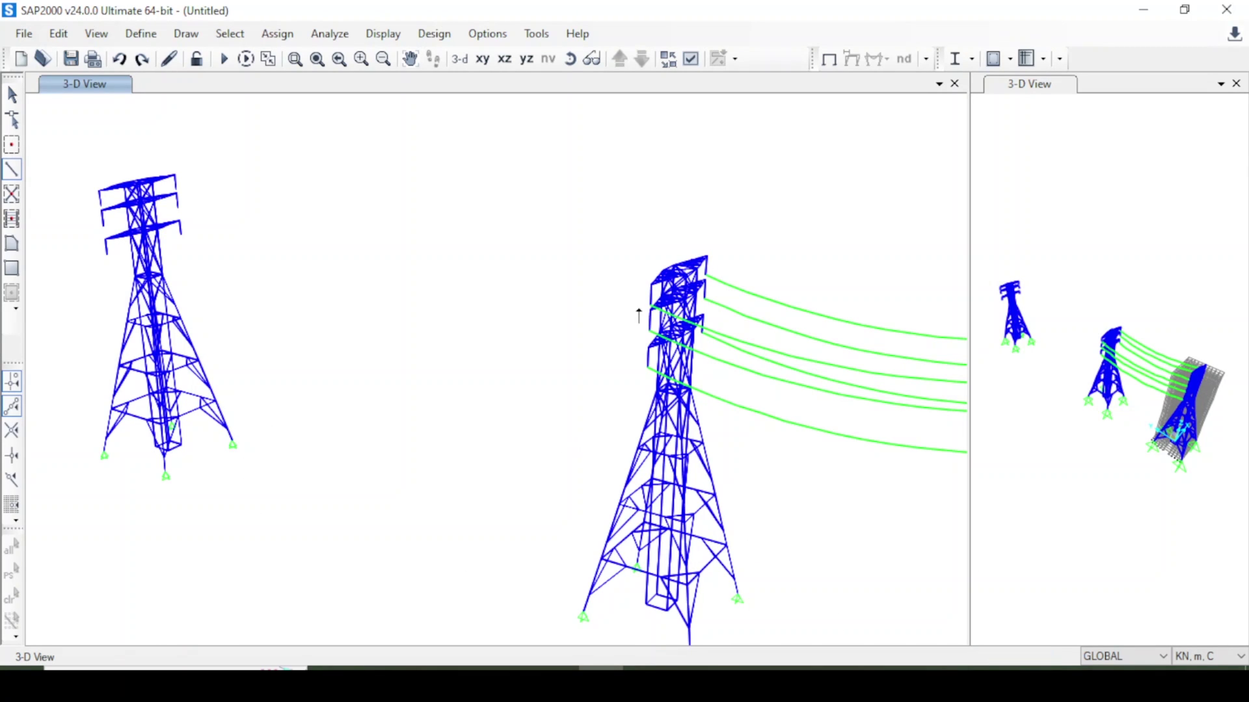
{"action": "left_click", "coordinate": [649, 305]}
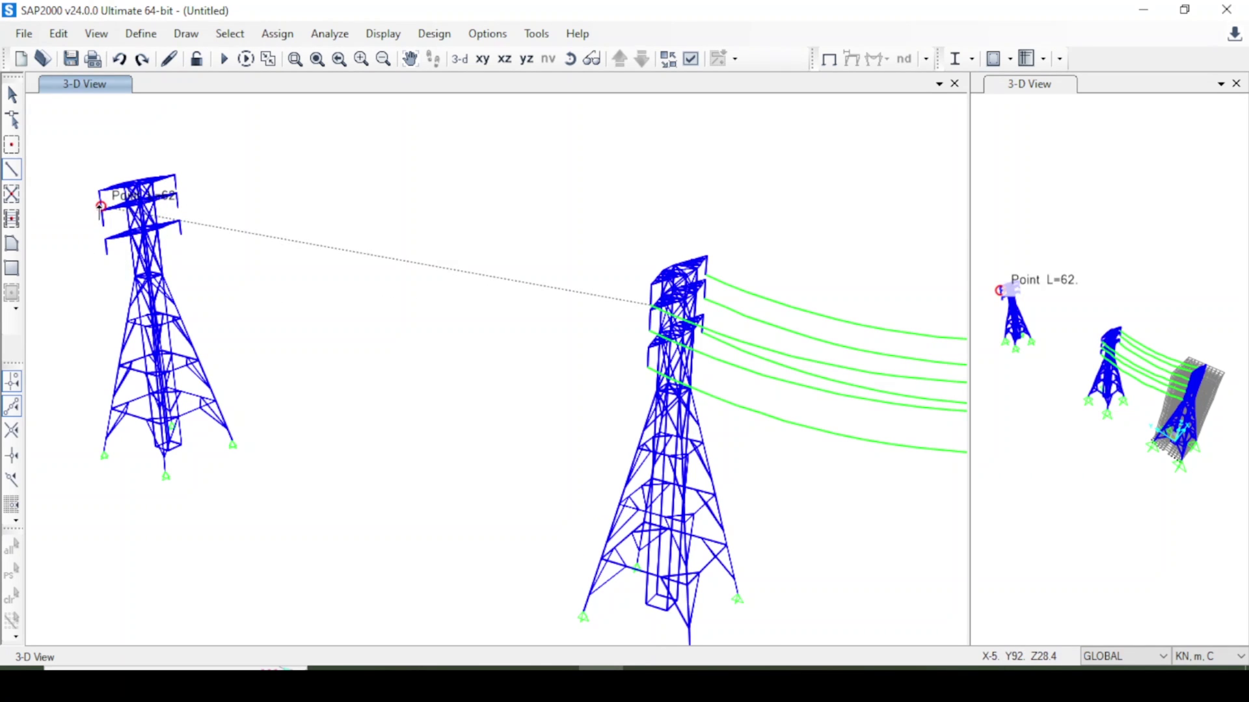
{"action": "left_click", "coordinate": [99, 206]}
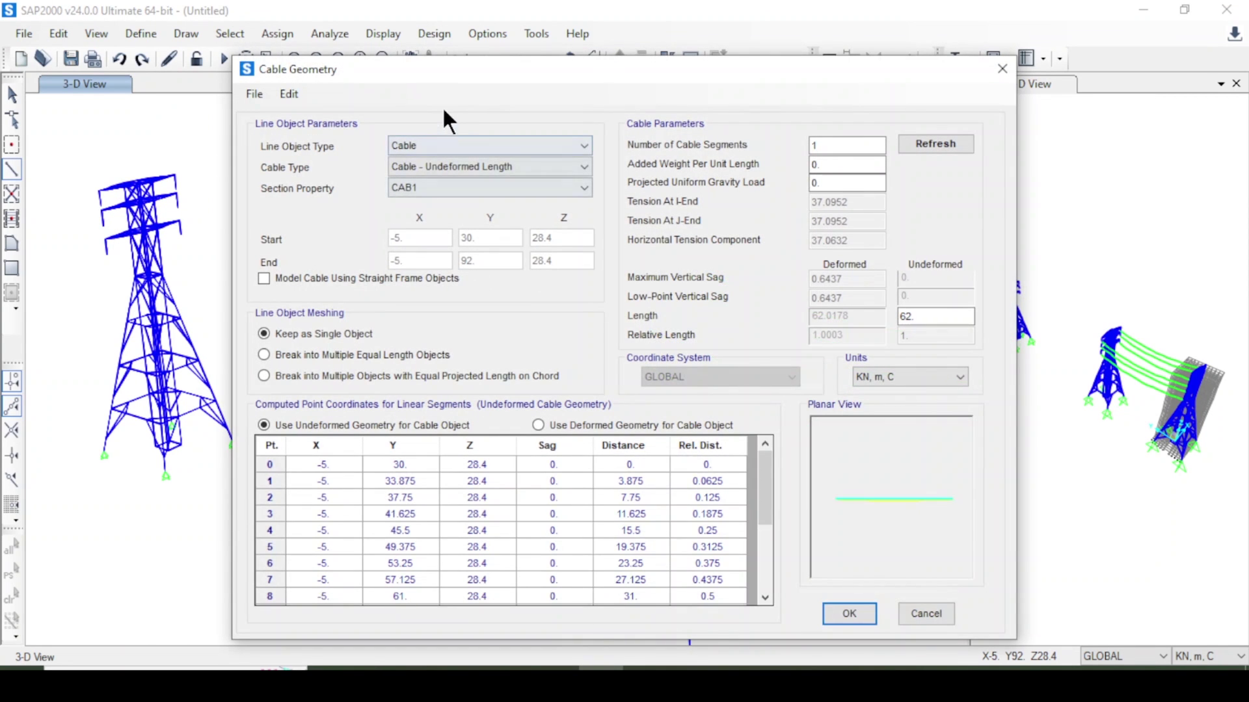
- Define the new cable by a maximum vertical sag of 2.6 m and use deformed geometry for the cable object
{"action": "left_click_drag", "start_coordinate": [463, 69], "coordinate": [435, 36]}
{"action": "left_click", "coordinate": [484, 132]}
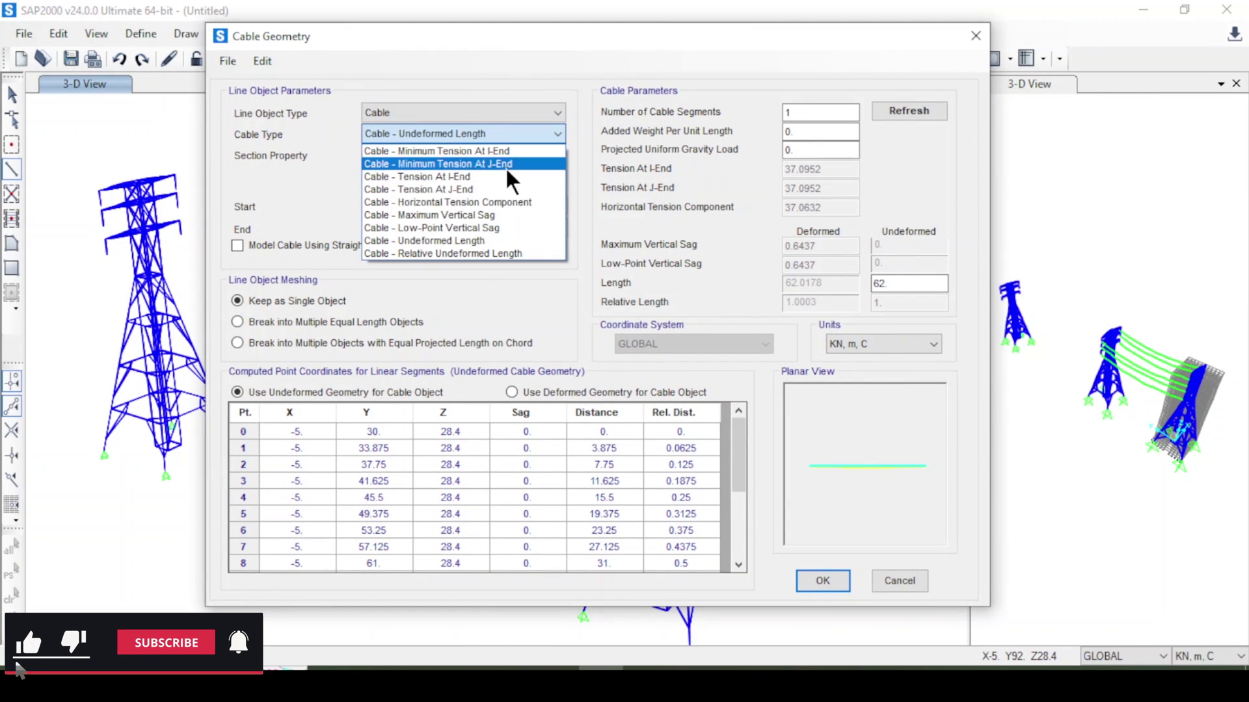
{"action": "left_click", "coordinate": [509, 212]}
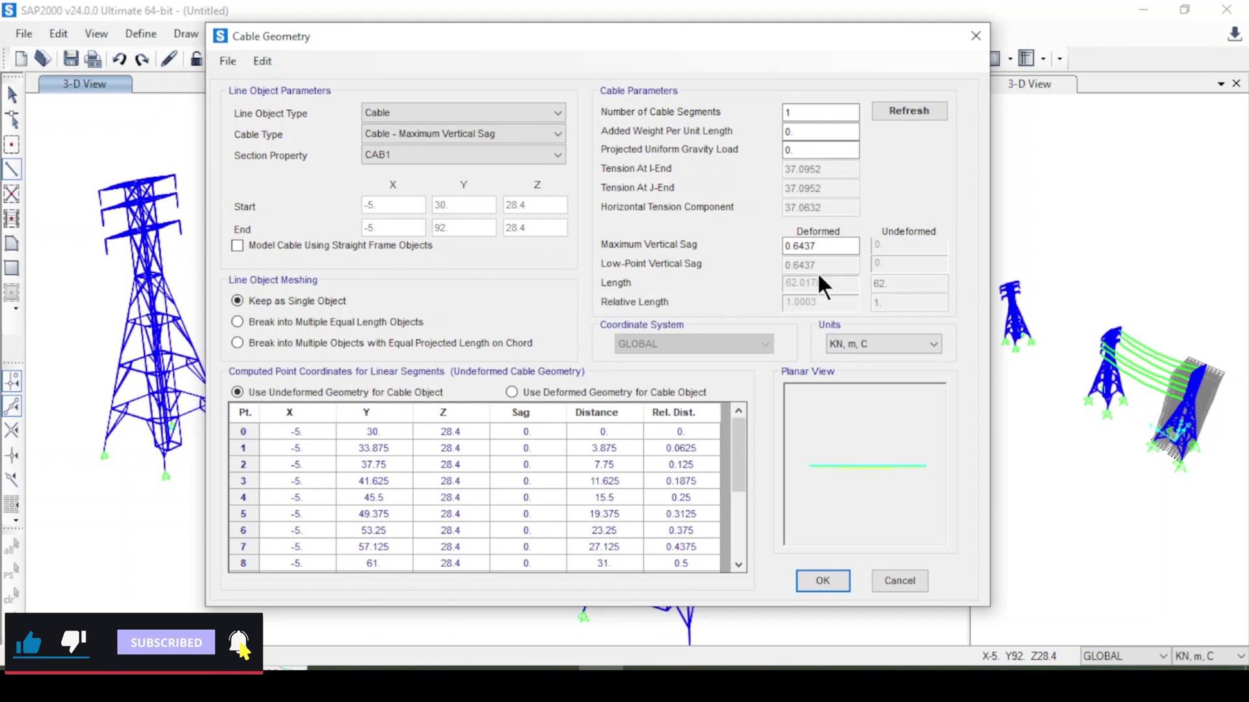
{"action": "left_click_drag", "start_coordinate": [817, 245], "coordinate": [729, 231]}
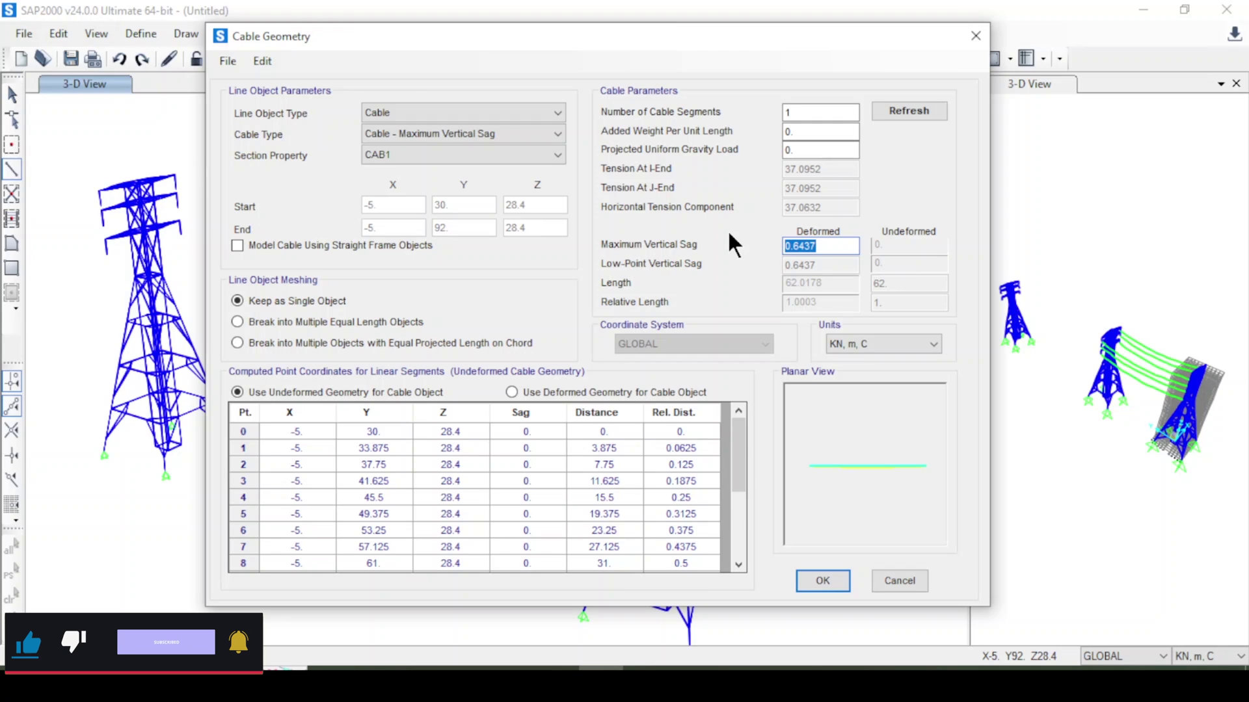
{"action": "type", "text": "2.6"}
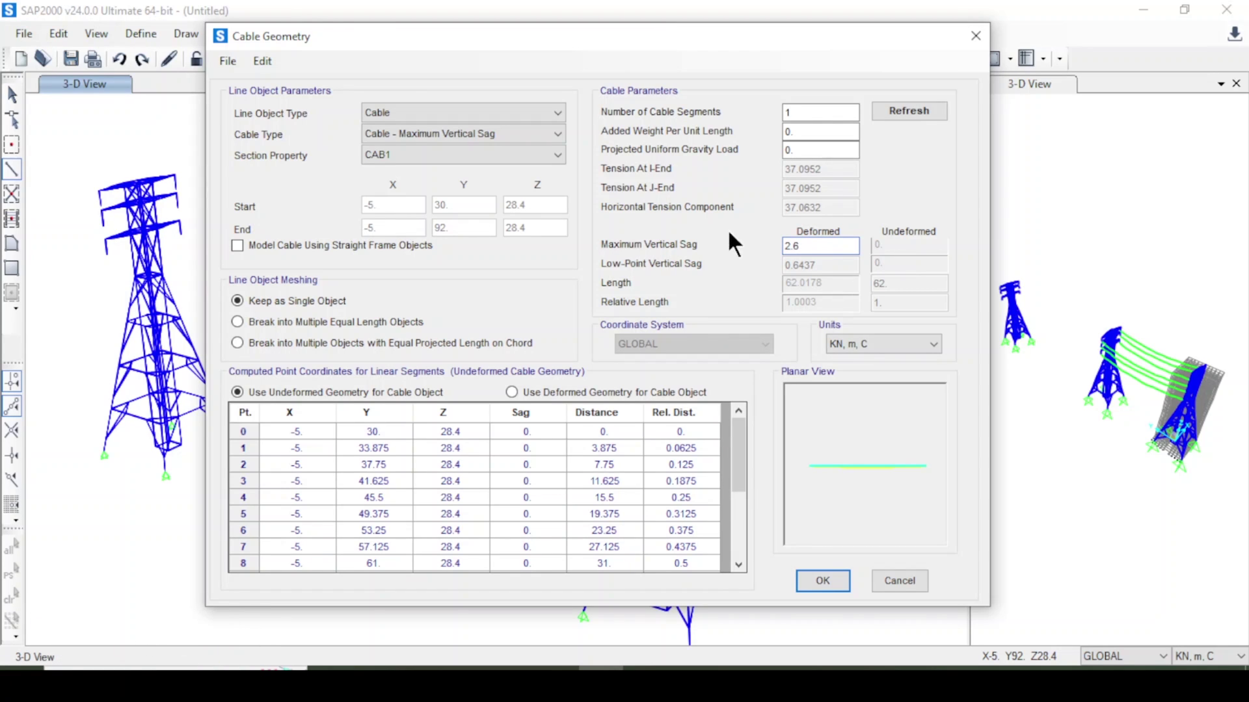
{"action": "left_click", "coordinate": [546, 392]}
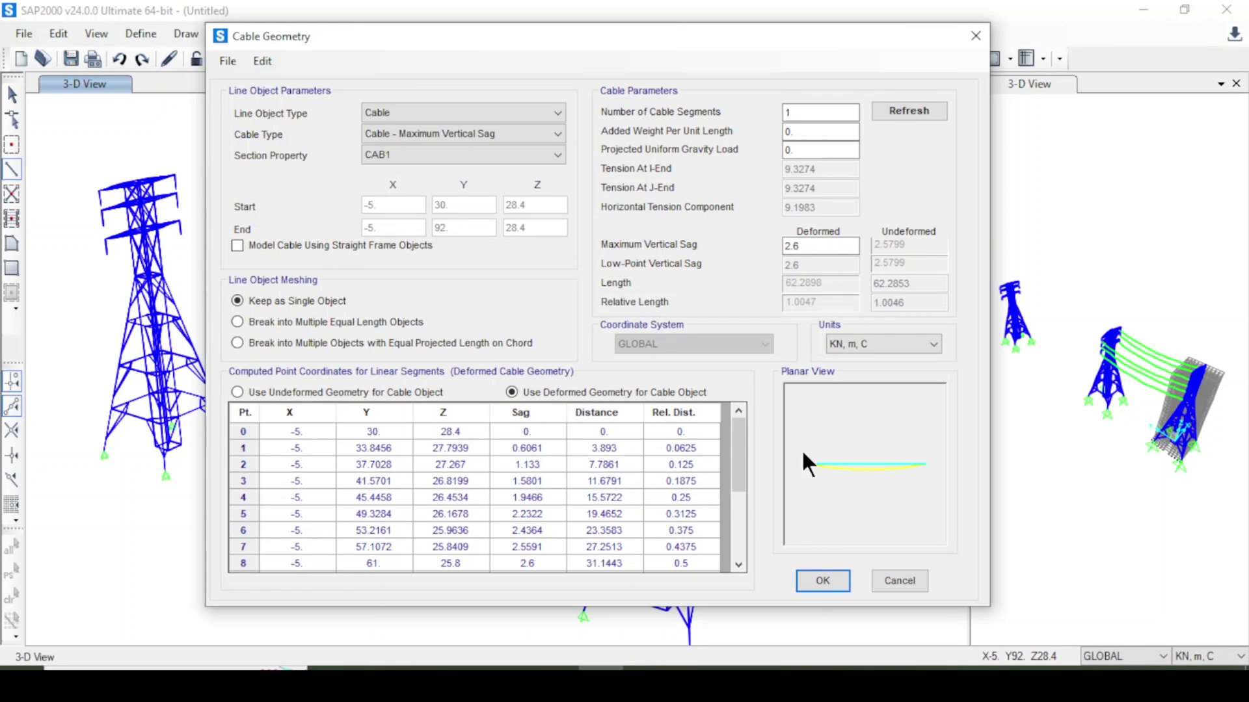
{"action": "left_click", "coordinate": [821, 580]}
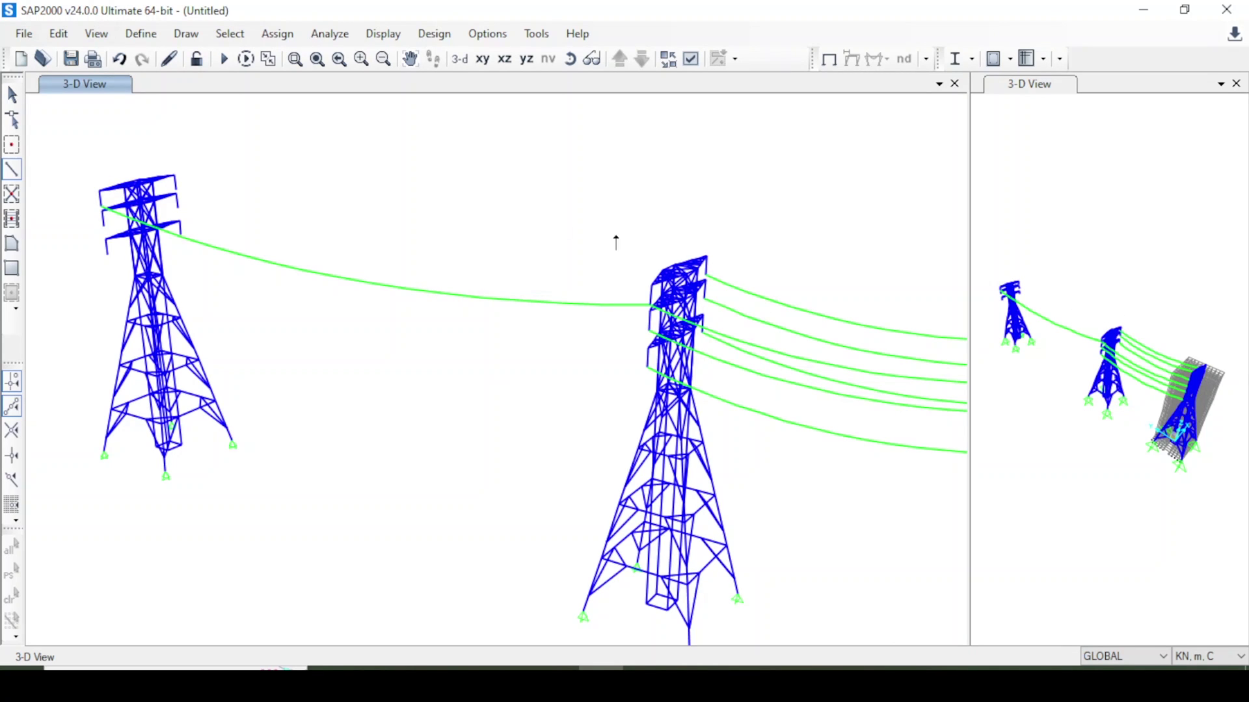
{"action": "left_click", "coordinate": [13, 95]}
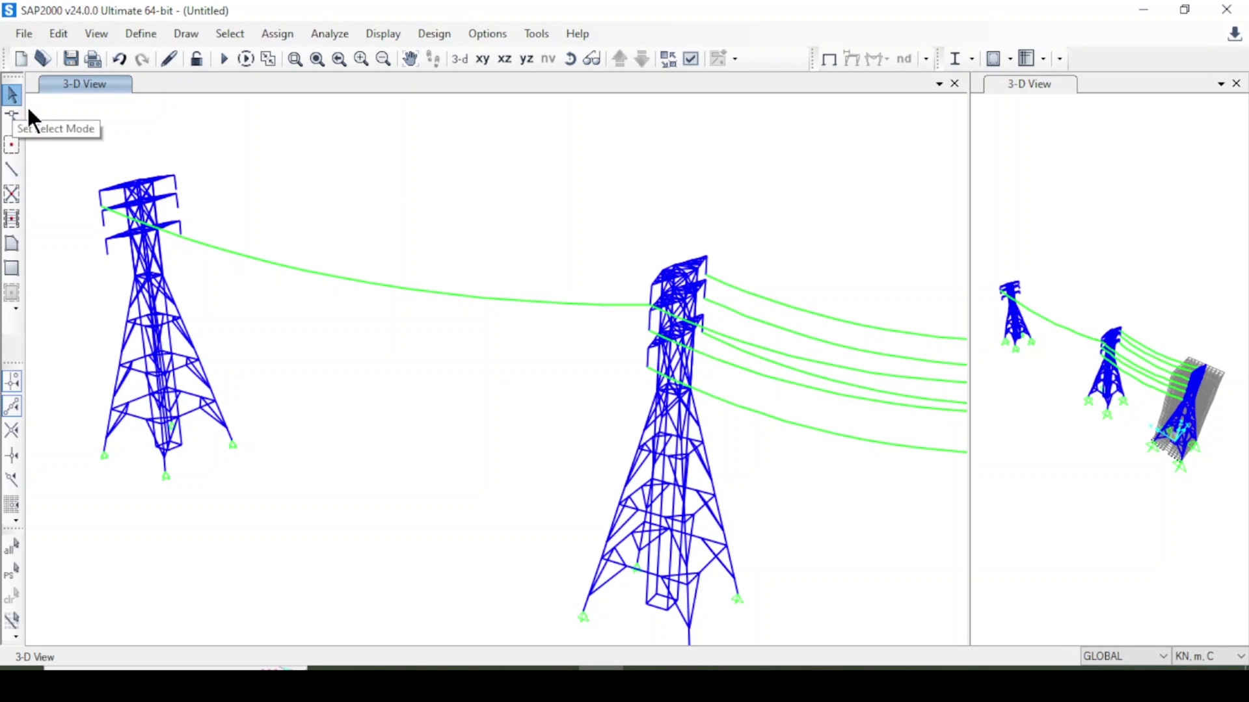
{"action": "left_click", "coordinate": [263, 261]}
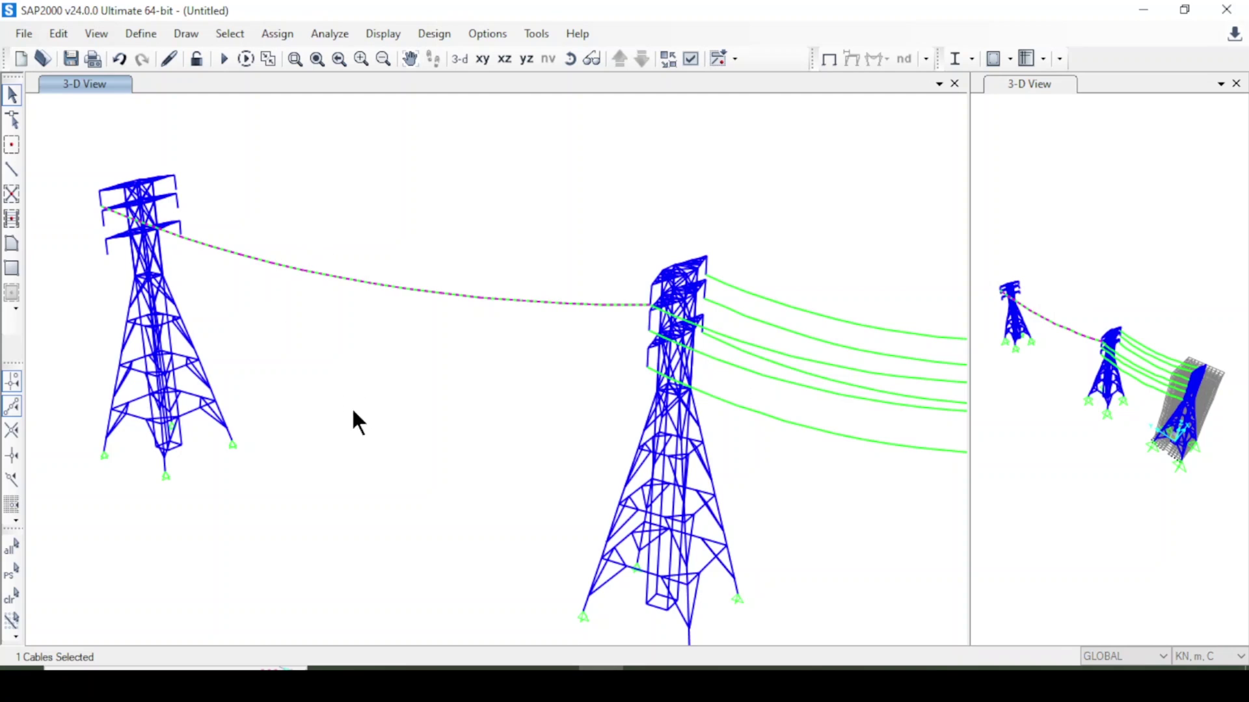
{"action": "key", "text": "ctrl+r"}
{"action": "left_click_drag", "start_coordinate": [518, 248], "coordinate": [465, 250]}
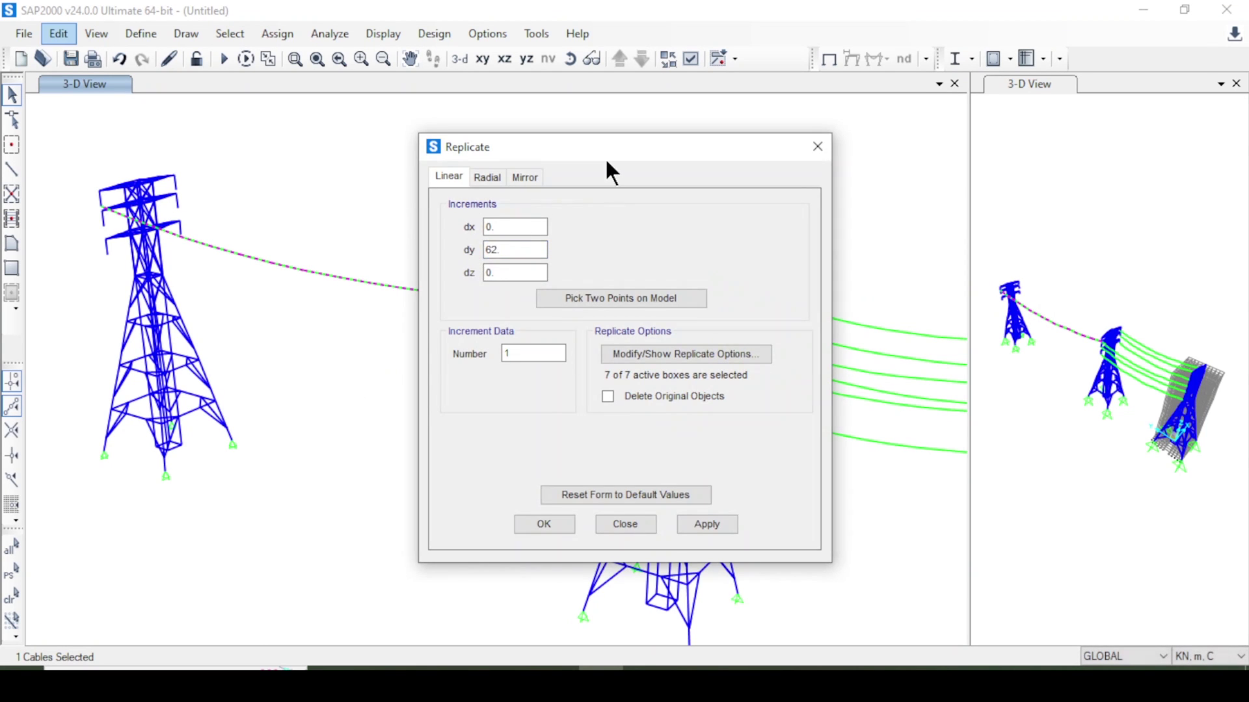
{"action": "left_click_drag", "start_coordinate": [605, 157], "coordinate": [425, 361]}
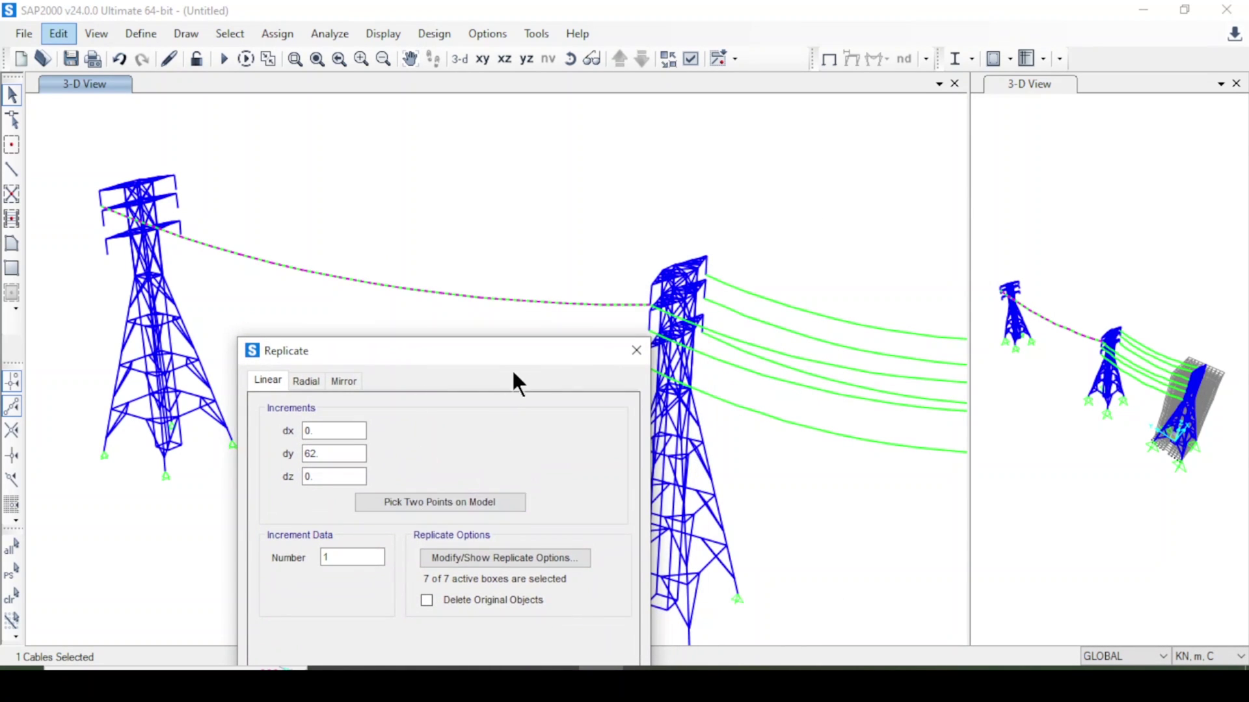
{"action": "left_click_drag", "start_coordinate": [527, 365], "coordinate": [1135, 173]}
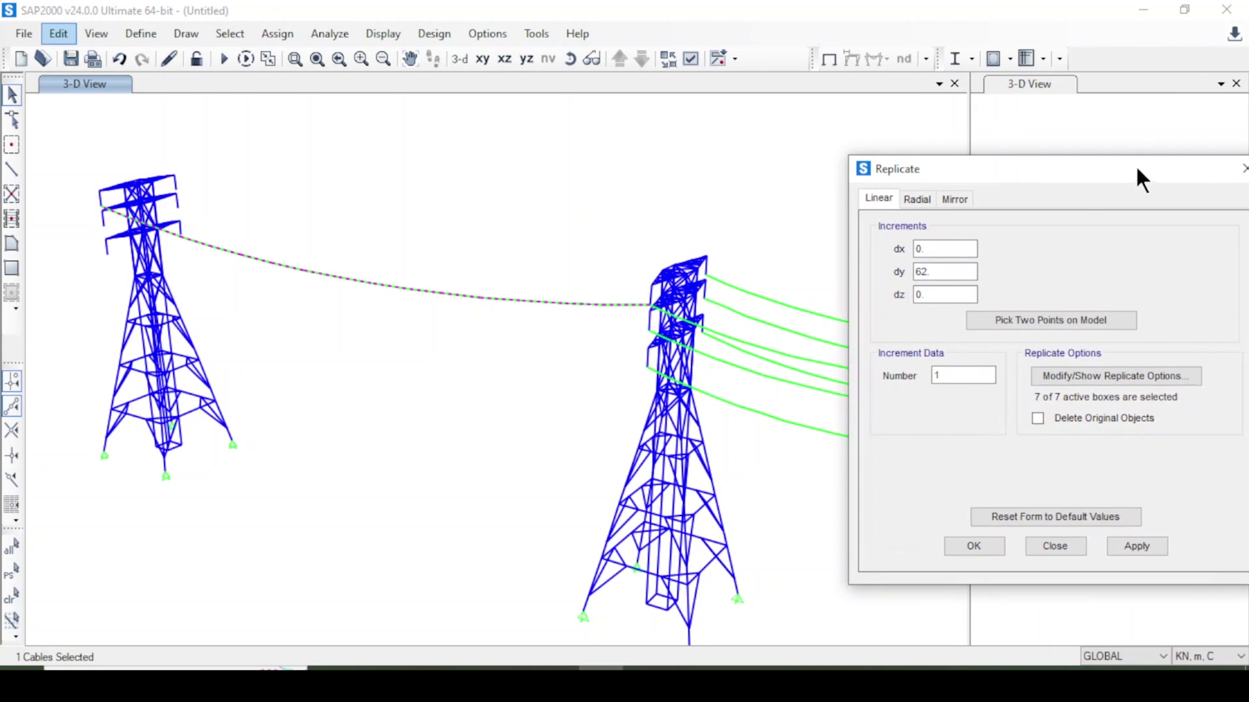
{"action": "left_click", "coordinate": [1037, 321]}
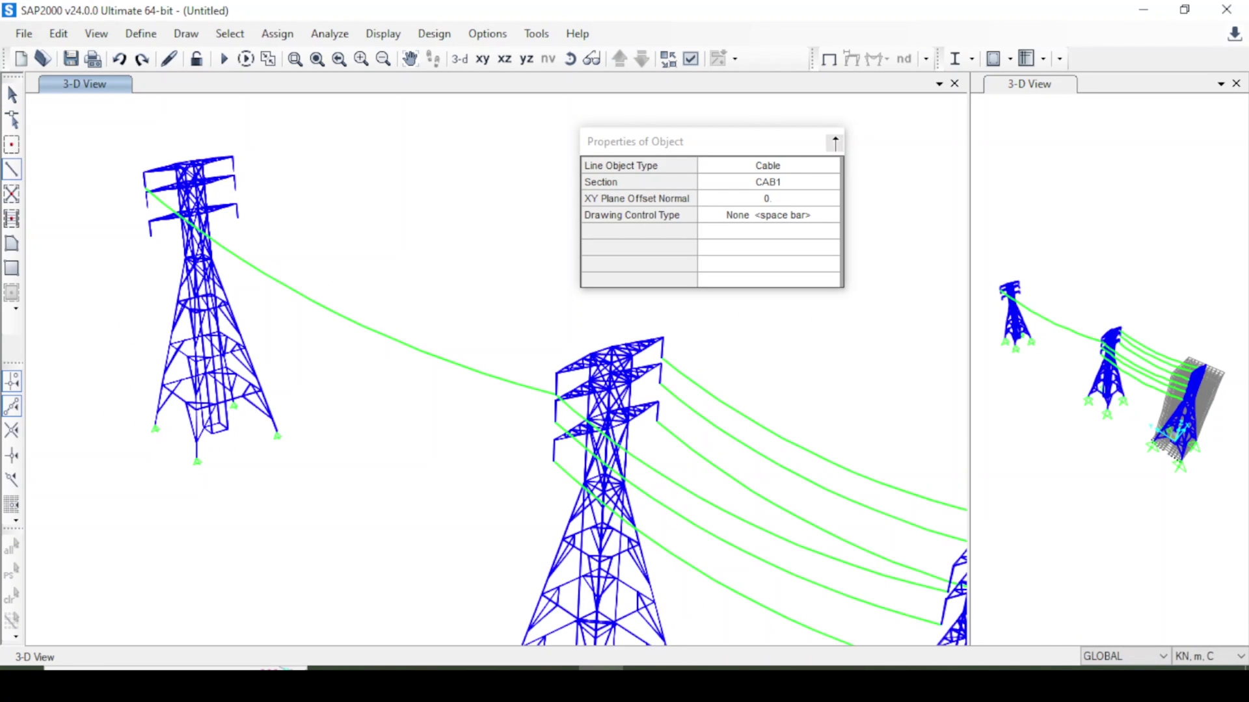
- Draw a second CAB1 cable at X = 5 between the top hanging member ends of the second and last towers
{"action": "left_click", "coordinate": [835, 144]}
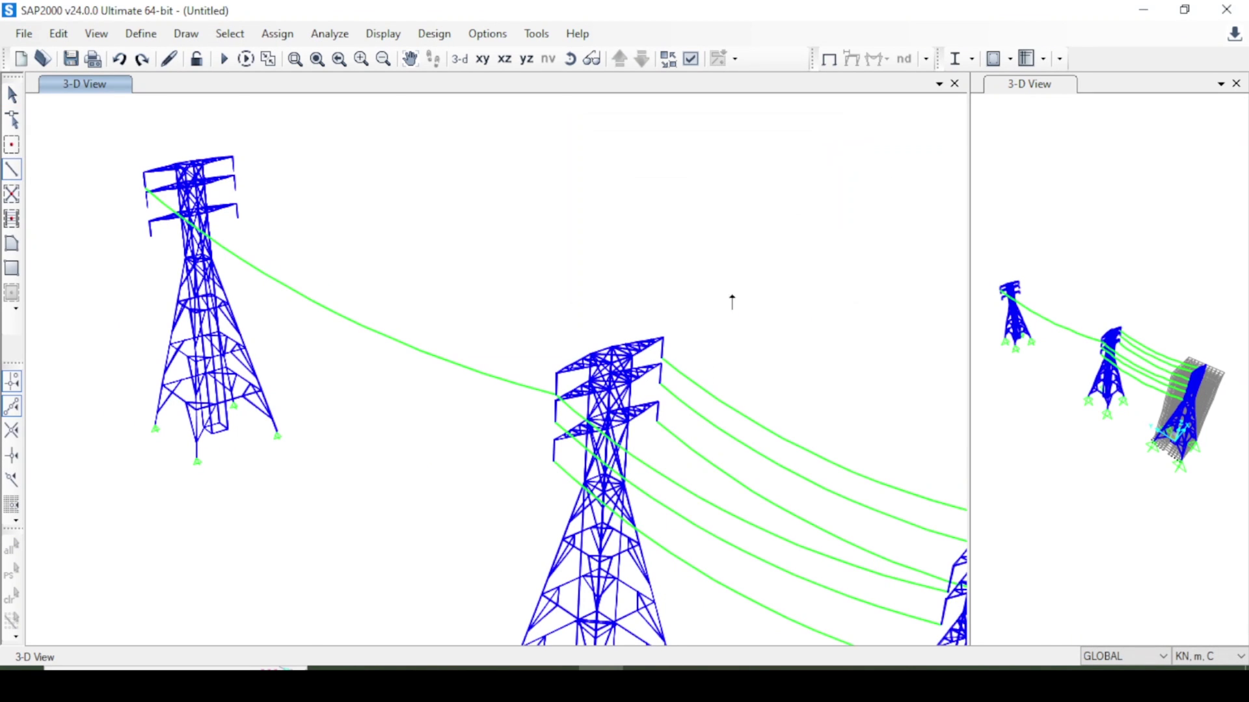
{"action": "left_click", "coordinate": [665, 357]}
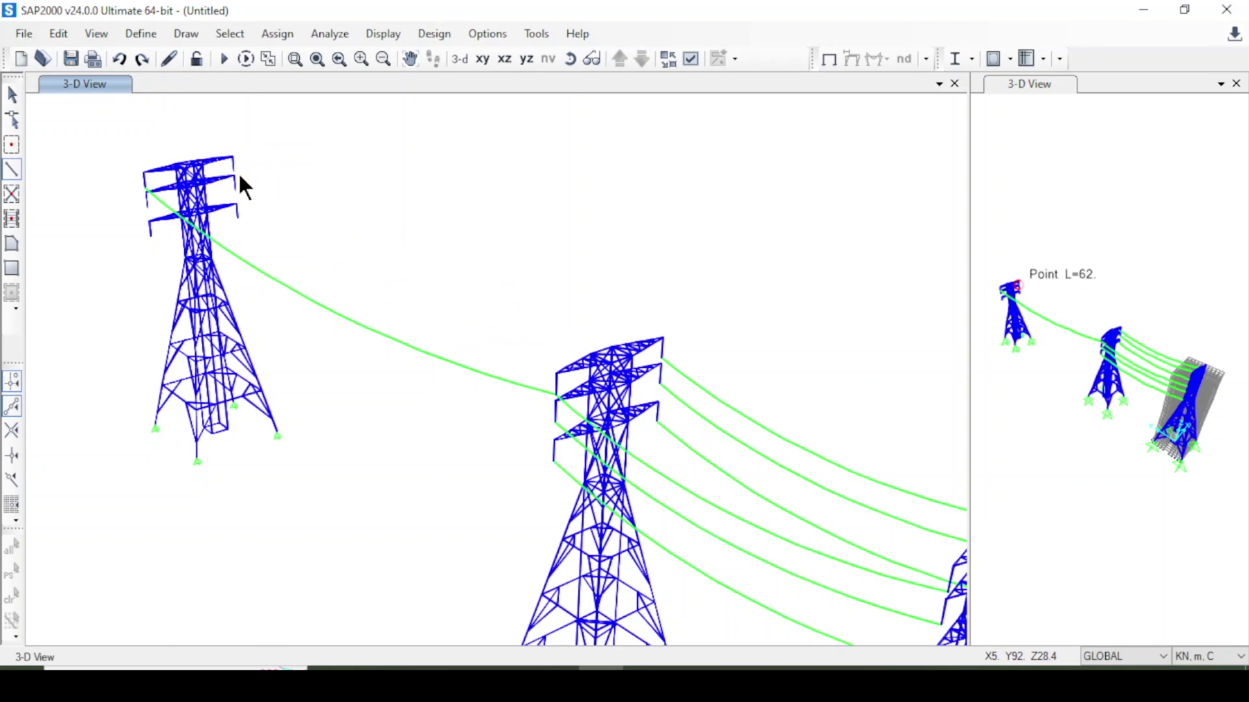
{"action": "left_click", "coordinate": [235, 172]}
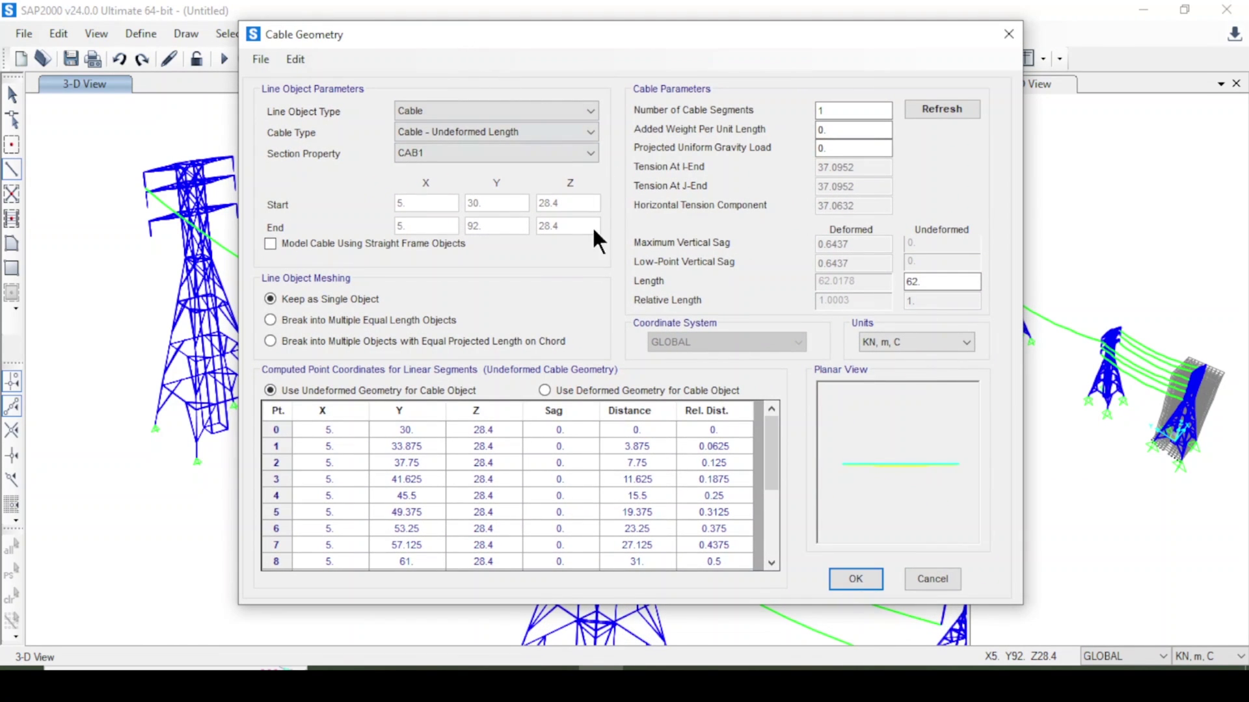
- Give the X = 5 cable a maximum vertical sag of 2.6 m with deformed geometry for the cable object
{"action": "left_click", "coordinate": [517, 134]}
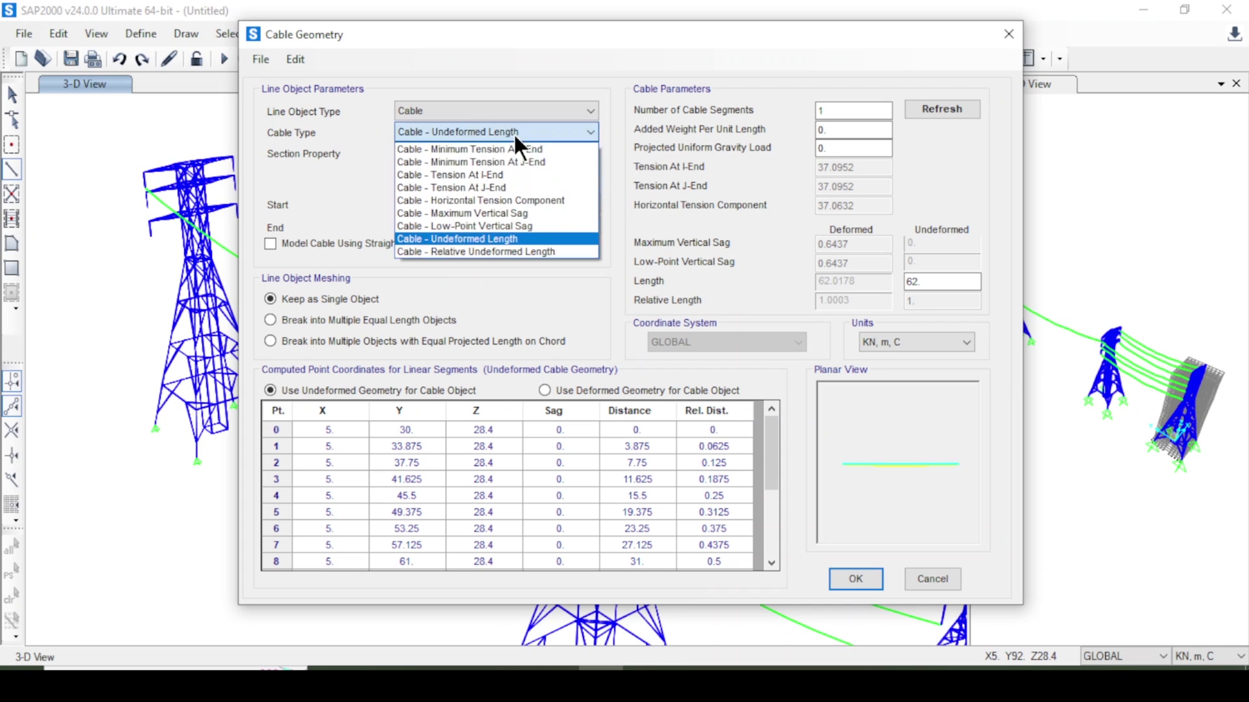
{"action": "left_click", "coordinate": [550, 213]}
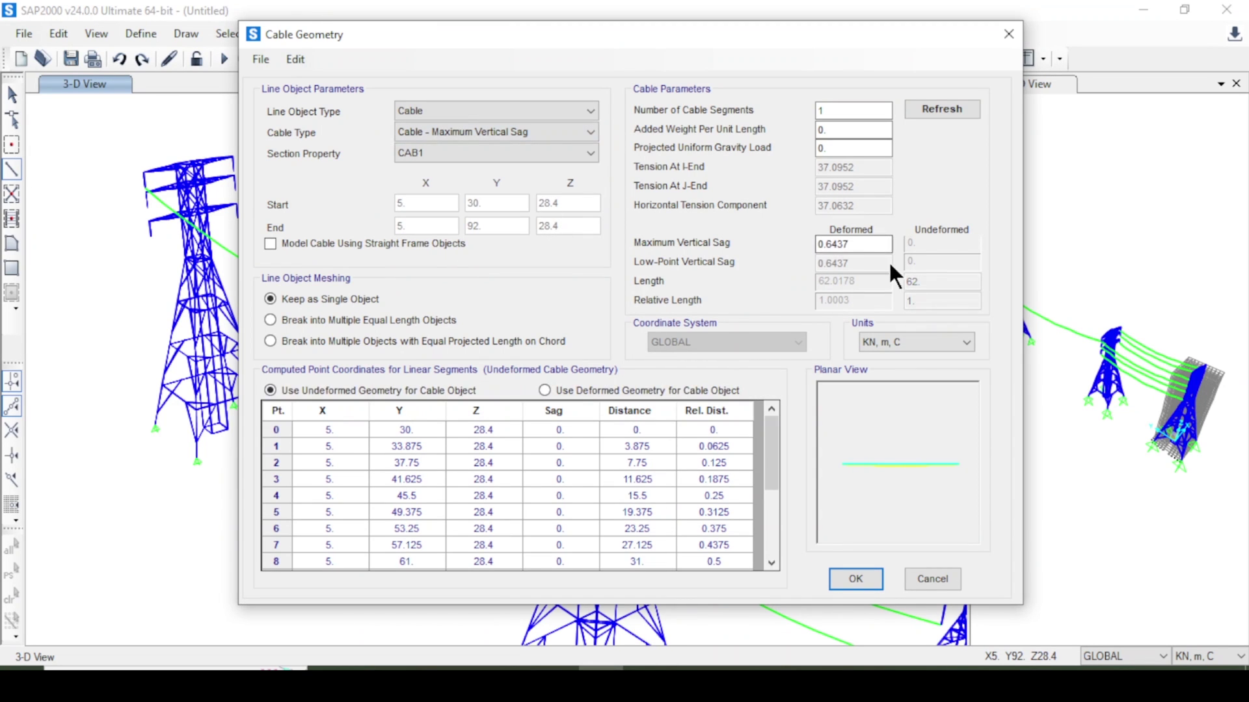
{"action": "left_click_drag", "start_coordinate": [873, 244], "coordinate": [818, 244]}
{"action": "type", "text": "2.6"}
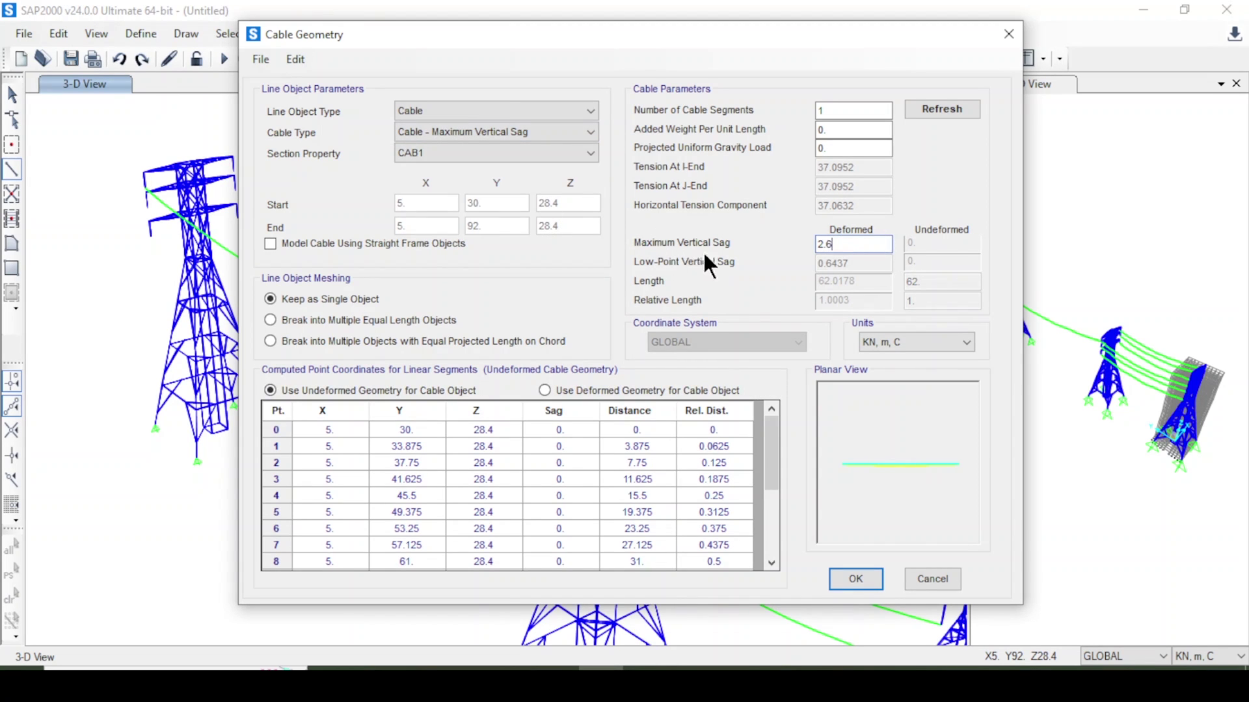
{"action": "left_click", "coordinate": [582, 393]}
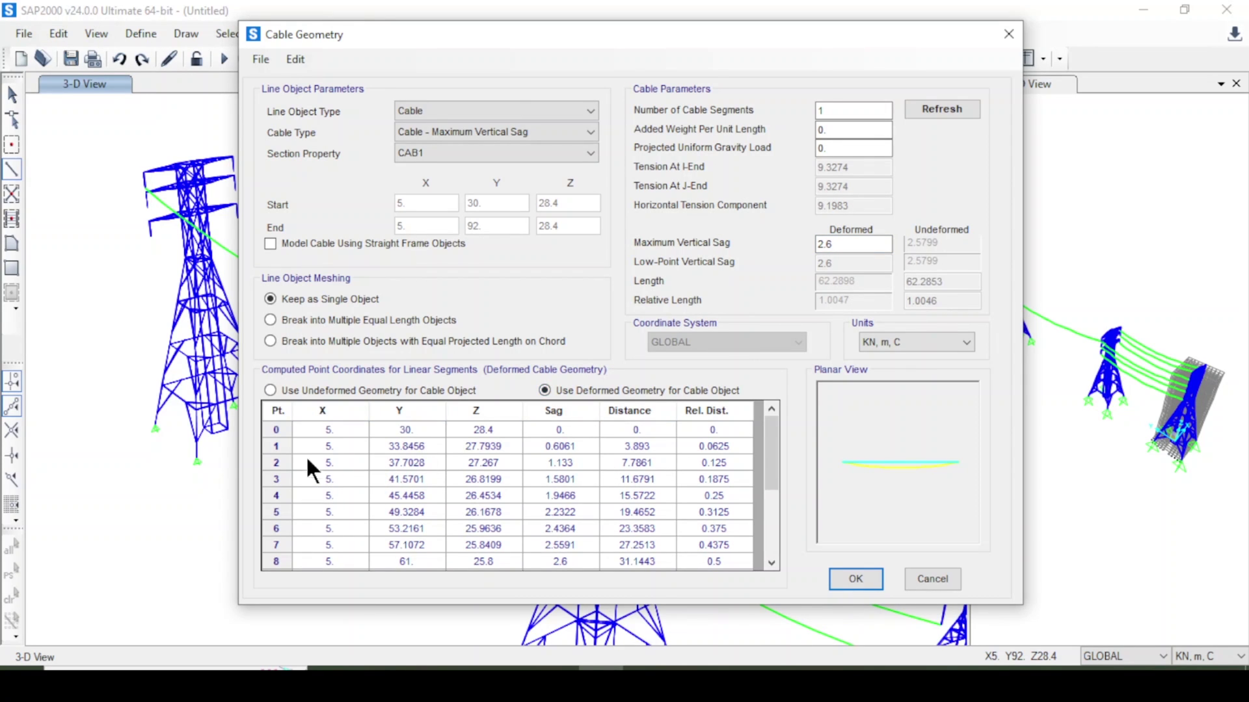
{"action": "left_click", "coordinate": [867, 579]}
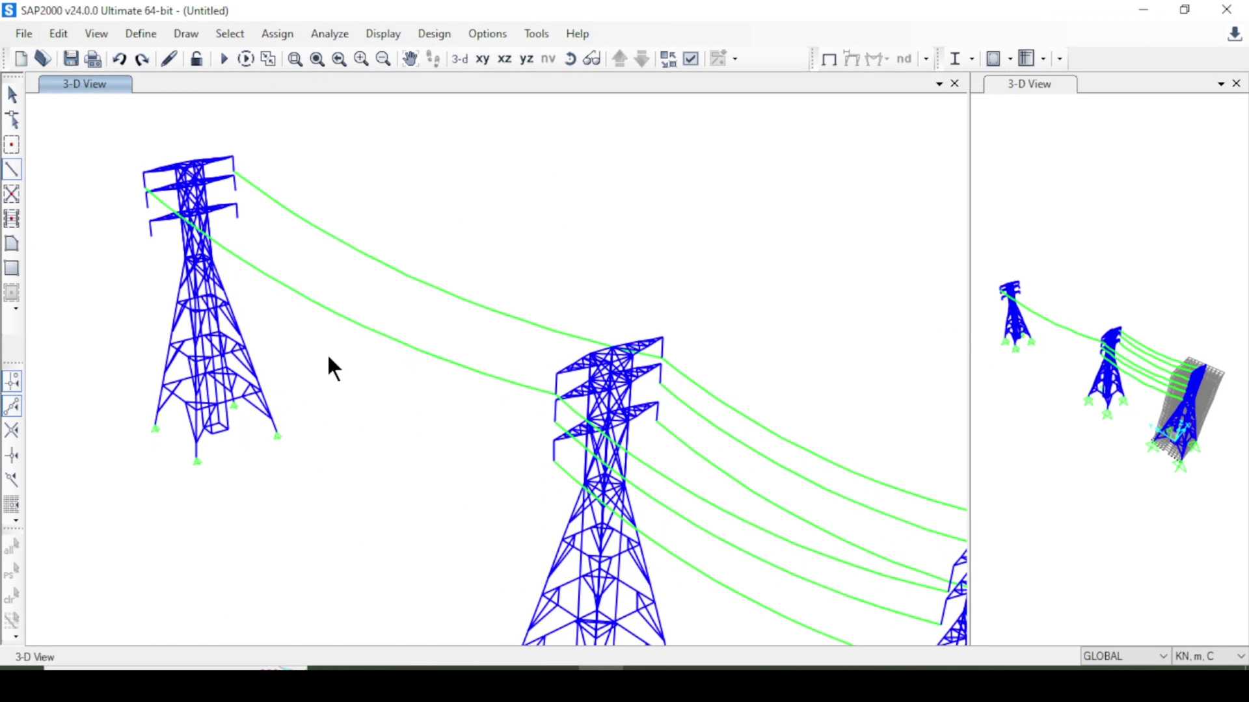
{"action": "left_click", "coordinate": [423, 188]}
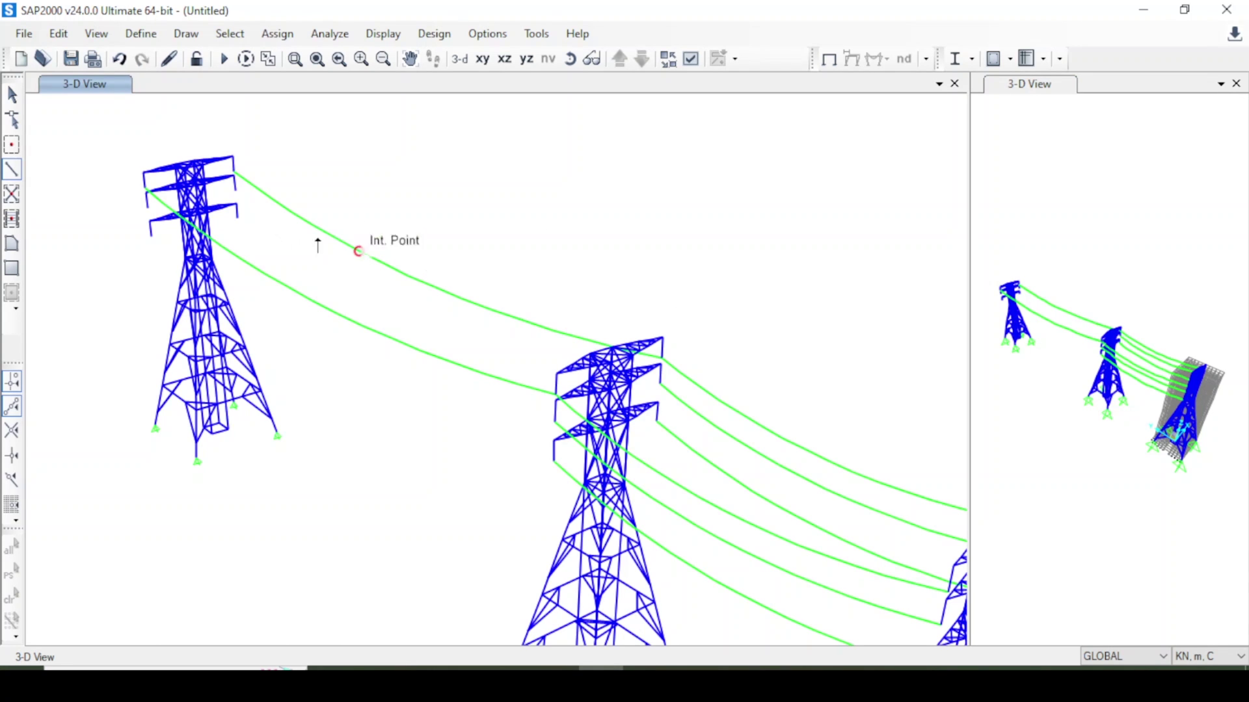
- Select both new top cables and replicate them once linearly by dz = -2 m, picking the top and middle hanging member ends on the last tower
{"action": "left_click", "coordinate": [13, 94]}
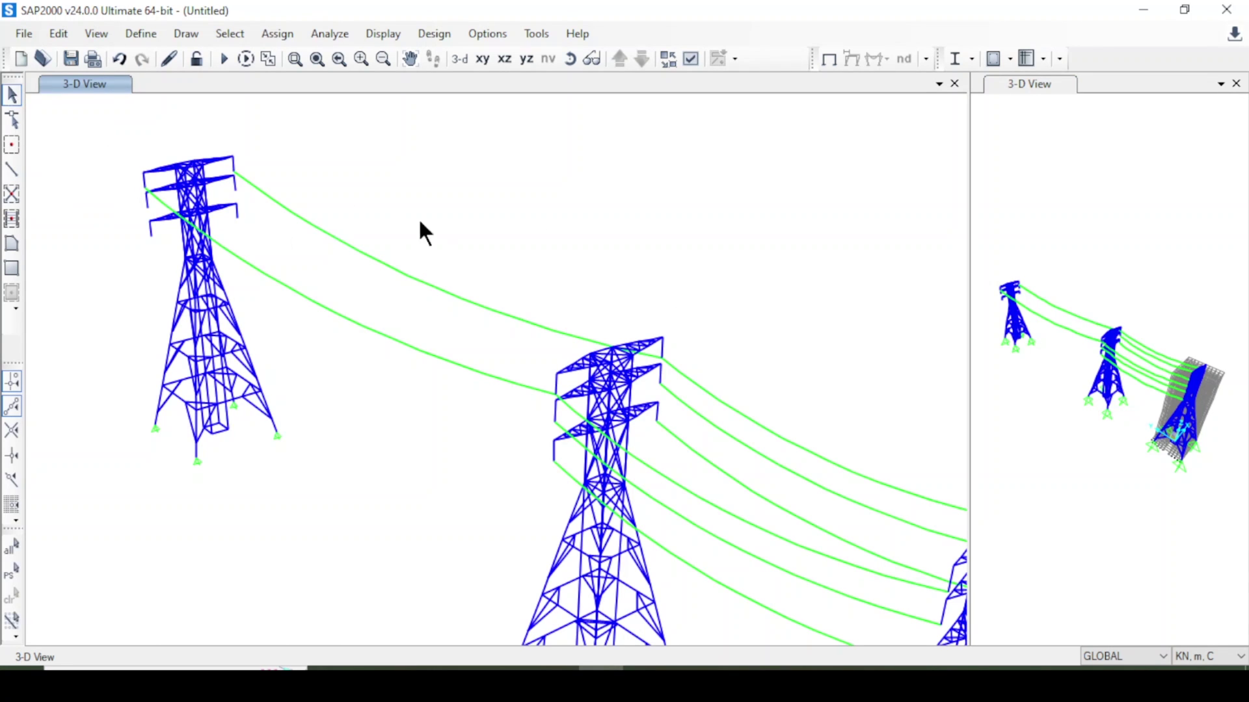
{"action": "left_click_drag", "start_coordinate": [382, 334], "coordinate": [365, 369]}
{"action": "key", "text": "ctrl+r"}
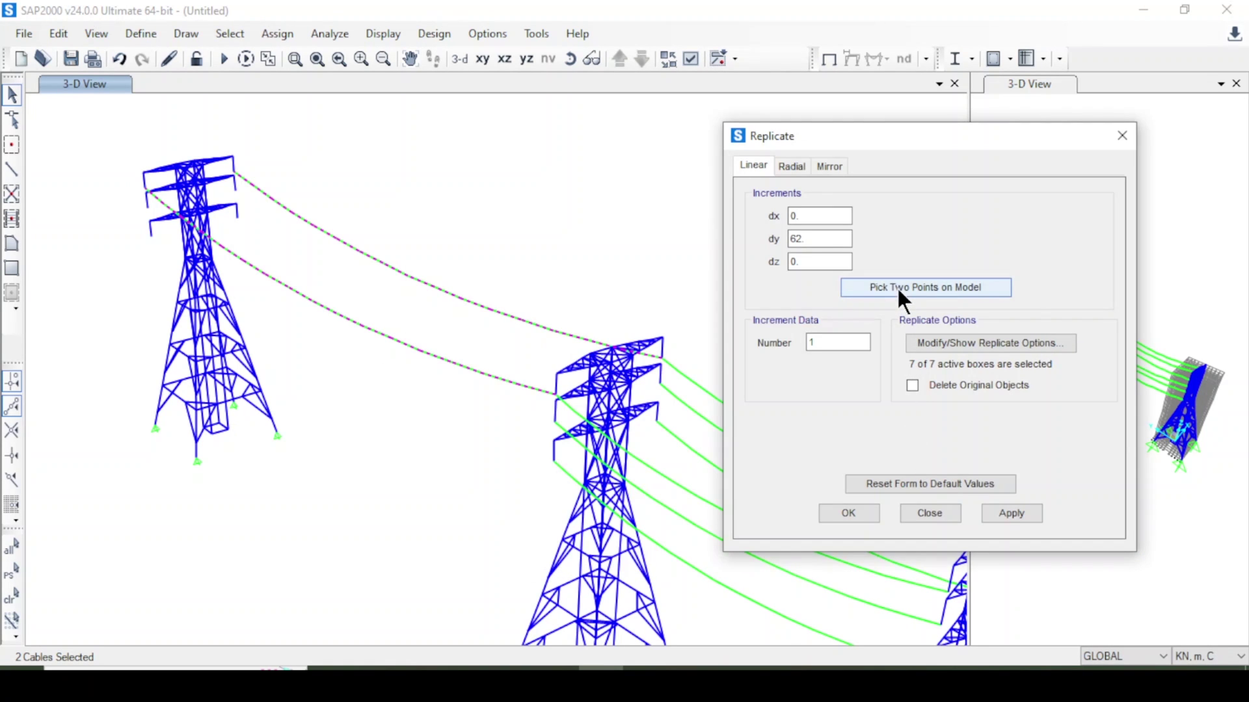
{"action": "left_click", "coordinate": [899, 285]}
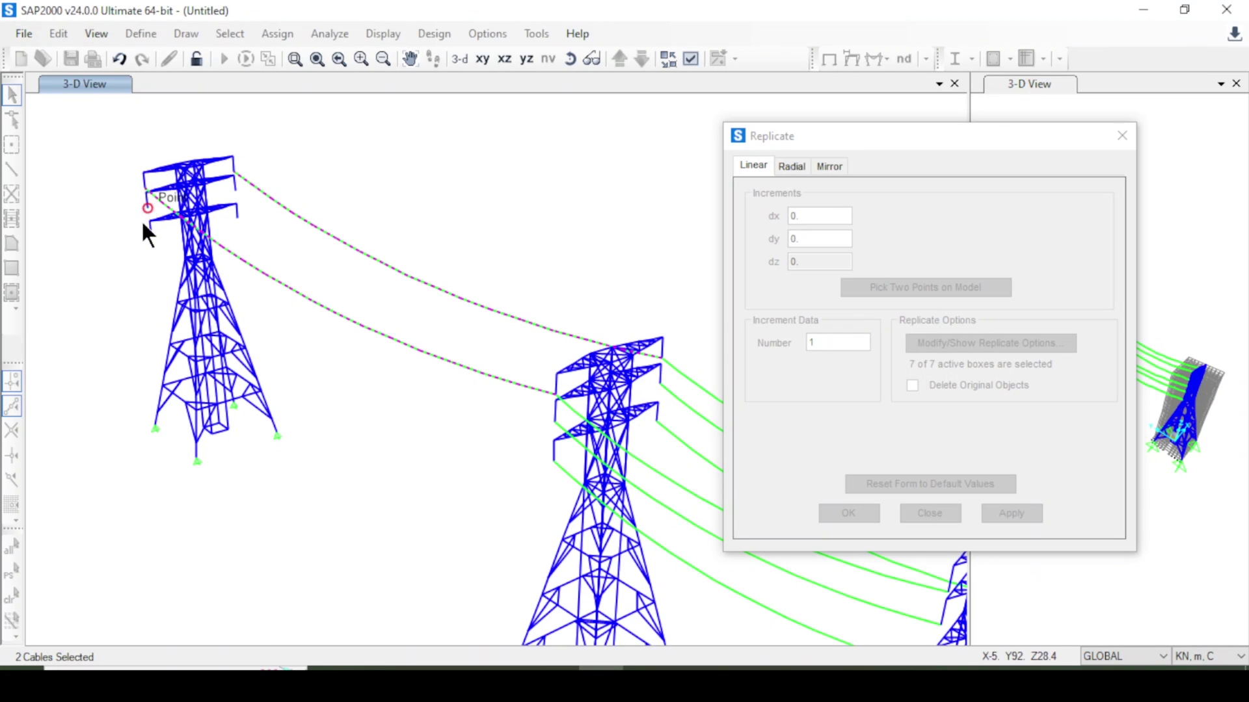
{"action": "left_click", "coordinate": [147, 208]}
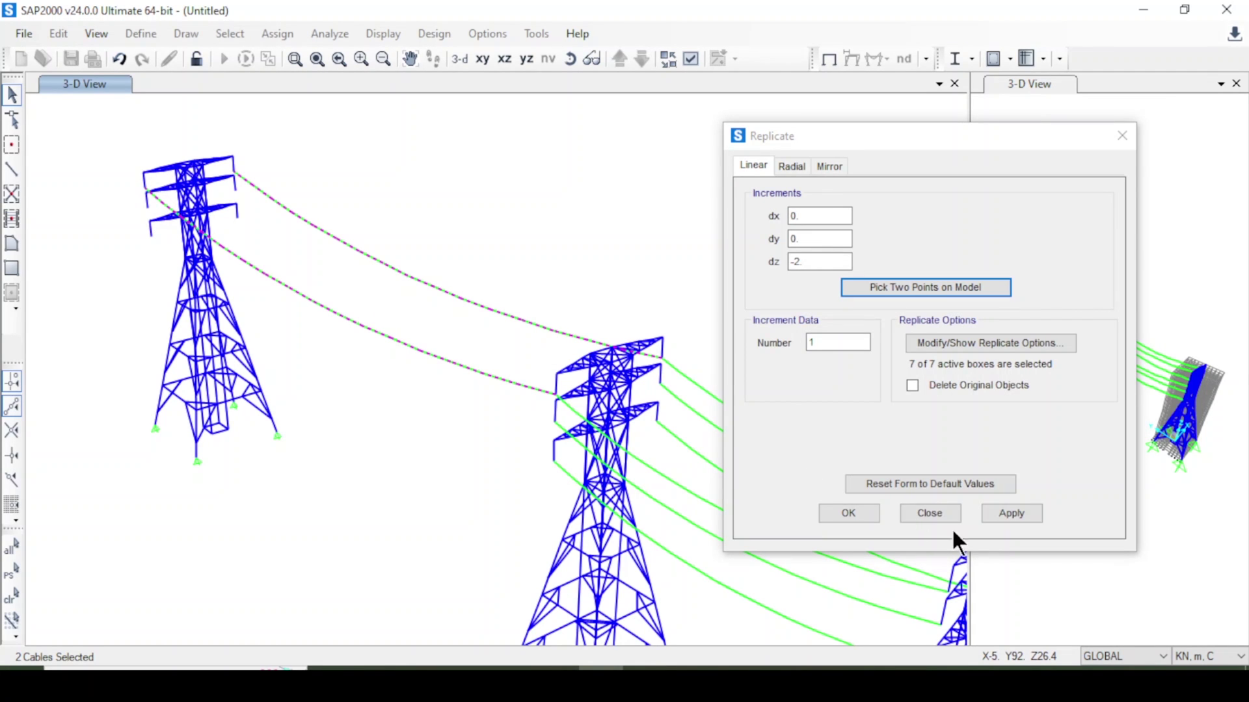
{"action": "left_click", "coordinate": [1008, 513]}
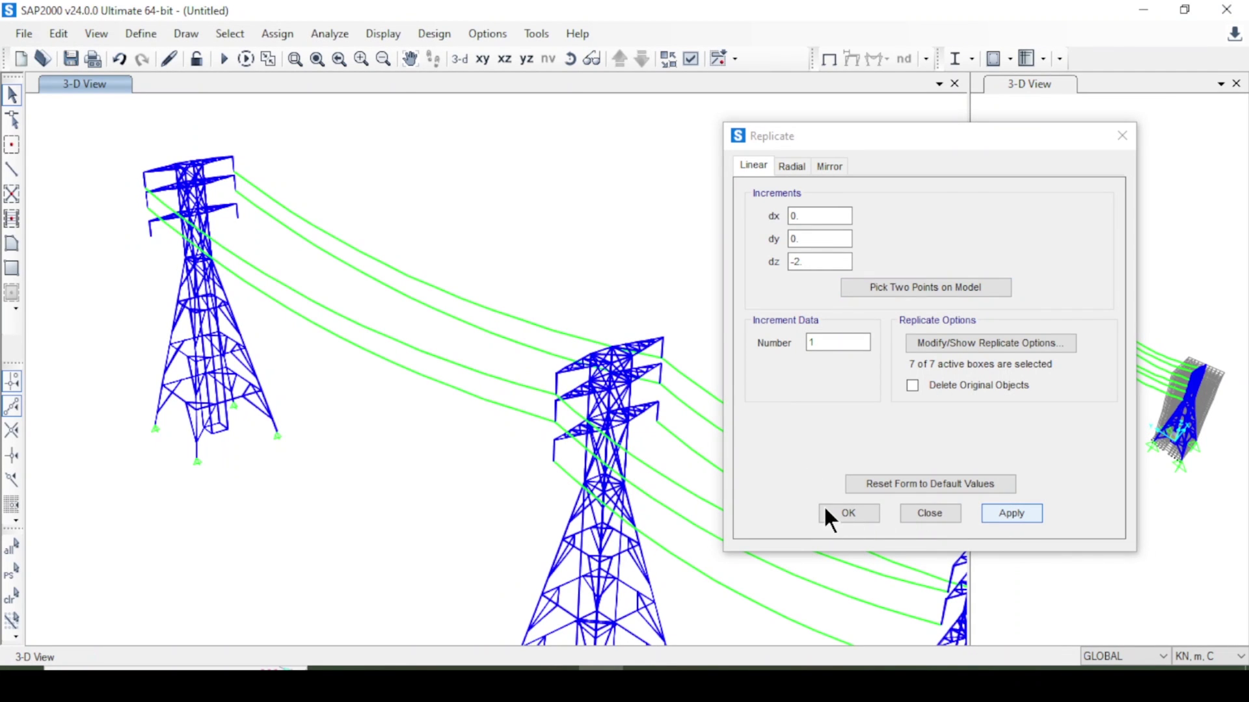
{"action": "left_click", "coordinate": [339, 280]}
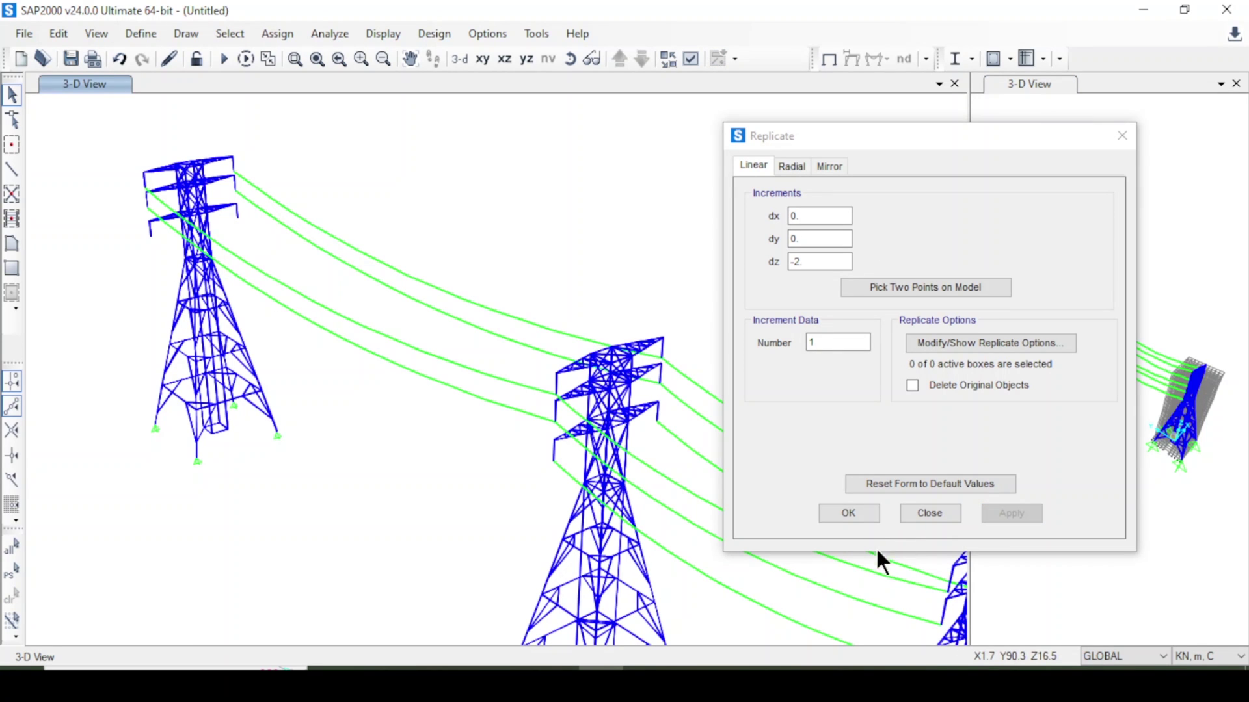
{"action": "left_click", "coordinate": [852, 513]}
- Reselect the two top cables between the second and last towers and replicate them once linearly by dz = -5 m
{"action": "left_click", "coordinate": [9, 575]}
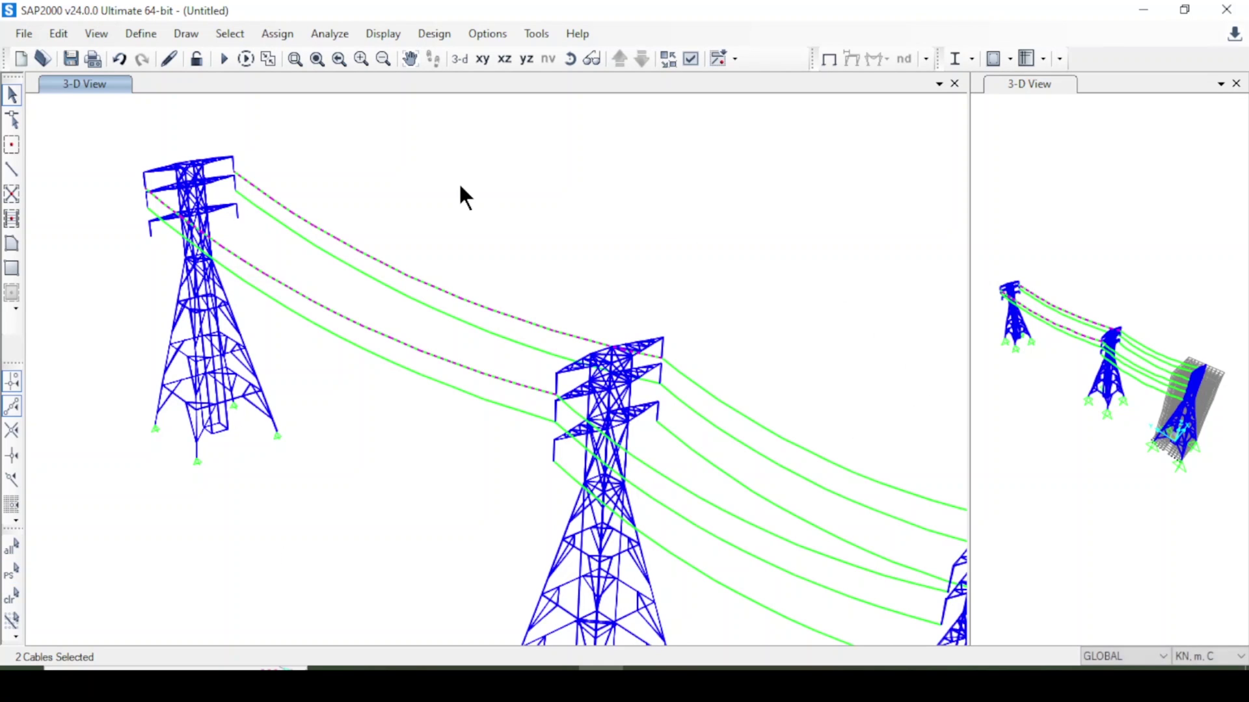
{"action": "key", "text": "ctrl+r"}
{"action": "left_click_drag", "start_coordinate": [921, 168], "coordinate": [910, 147]}
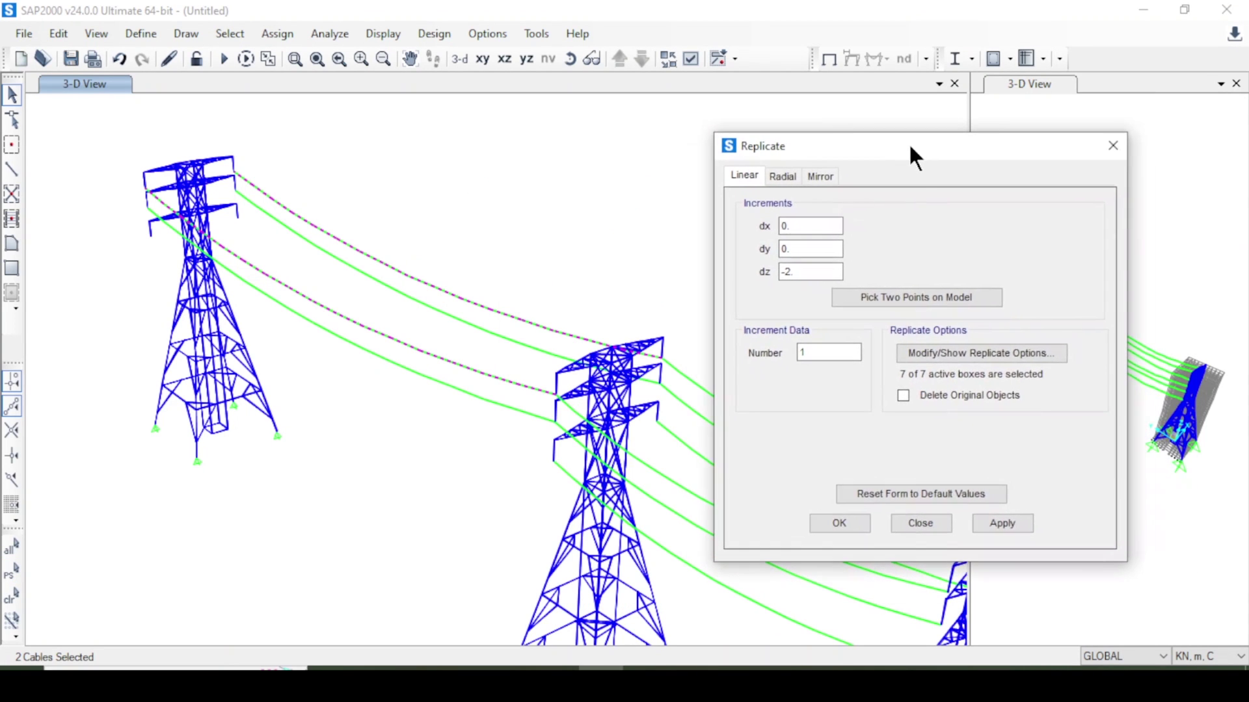
{"action": "left_click", "coordinate": [913, 297]}
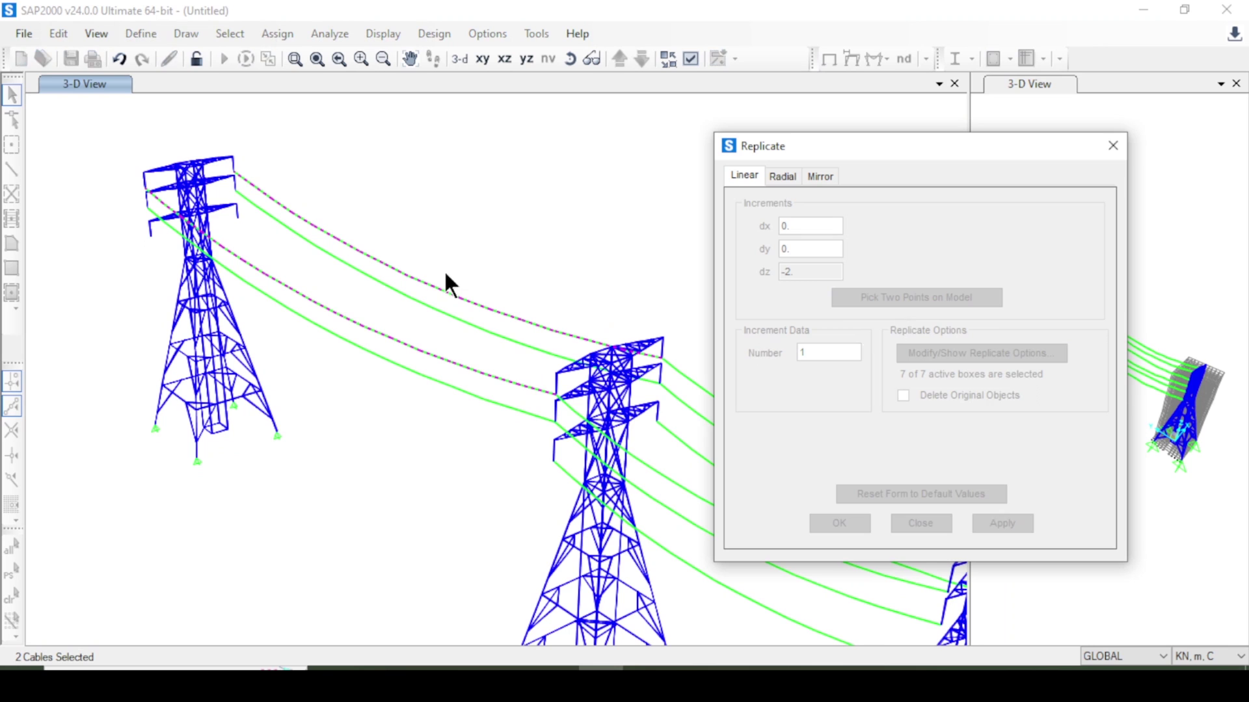
{"action": "left_click", "coordinate": [147, 209]}
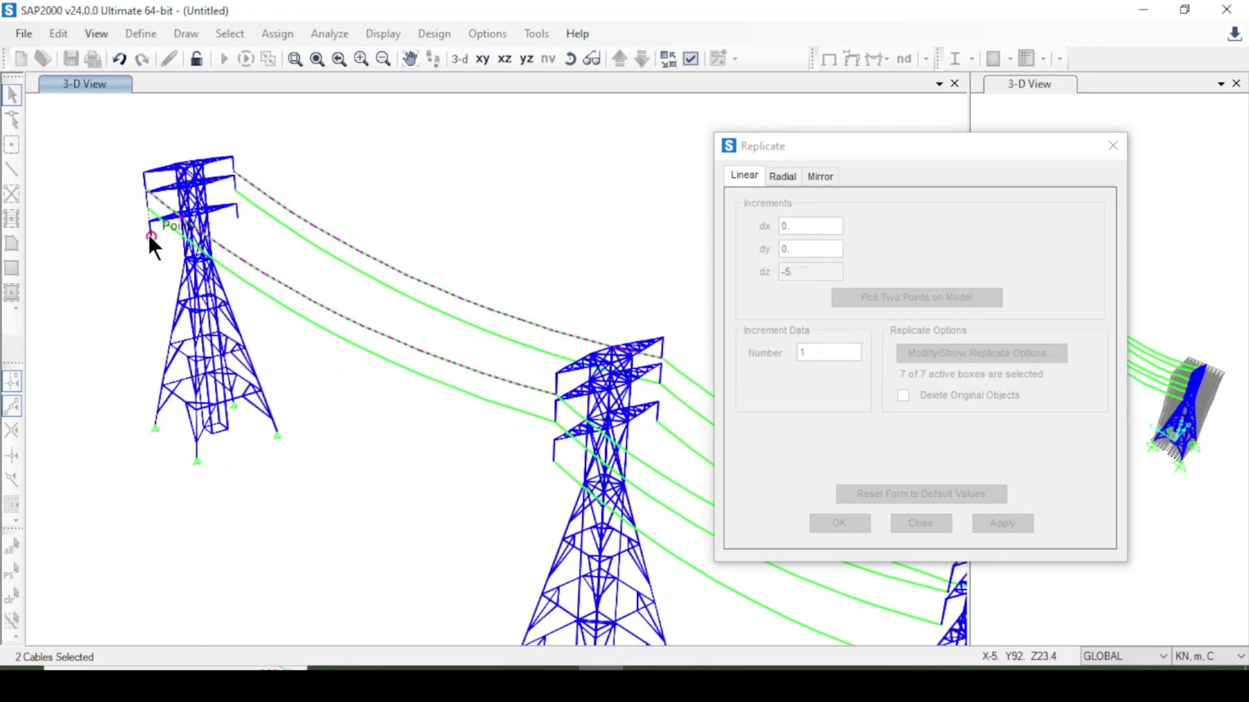
{"action": "left_click", "coordinate": [147, 232]}
{"action": "left_click", "coordinate": [982, 521]}
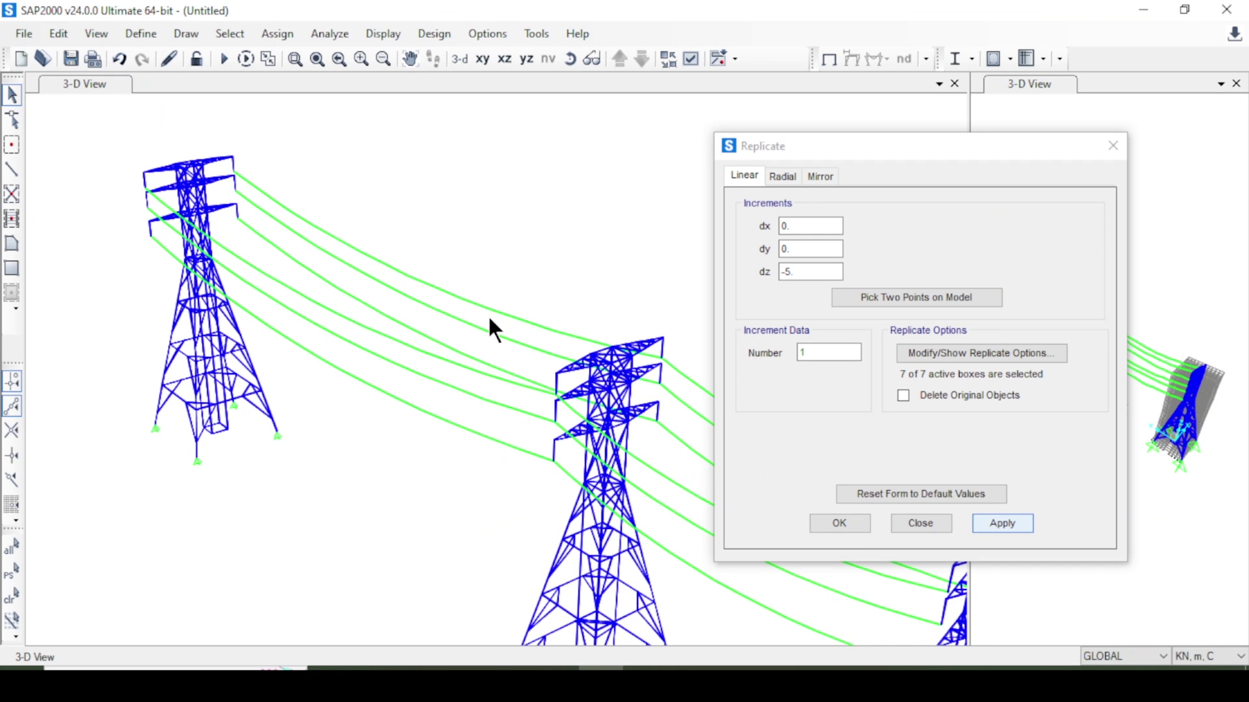
{"action": "left_click", "coordinate": [826, 525]}
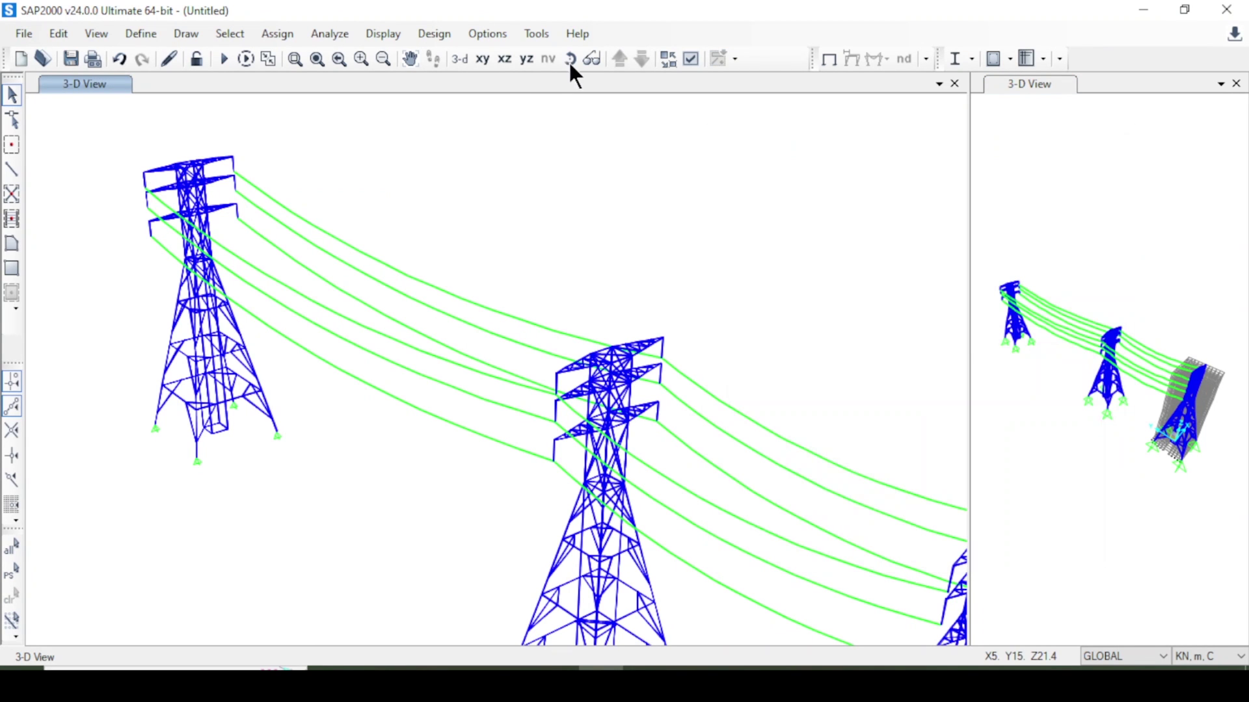
- Examine the three towers and all strung cables from several 3D angles and zoom levels
{"action": "left_click", "coordinate": [575, 58]}
{"action": "left_click_drag", "start_coordinate": [466, 546], "coordinate": [558, 478]}
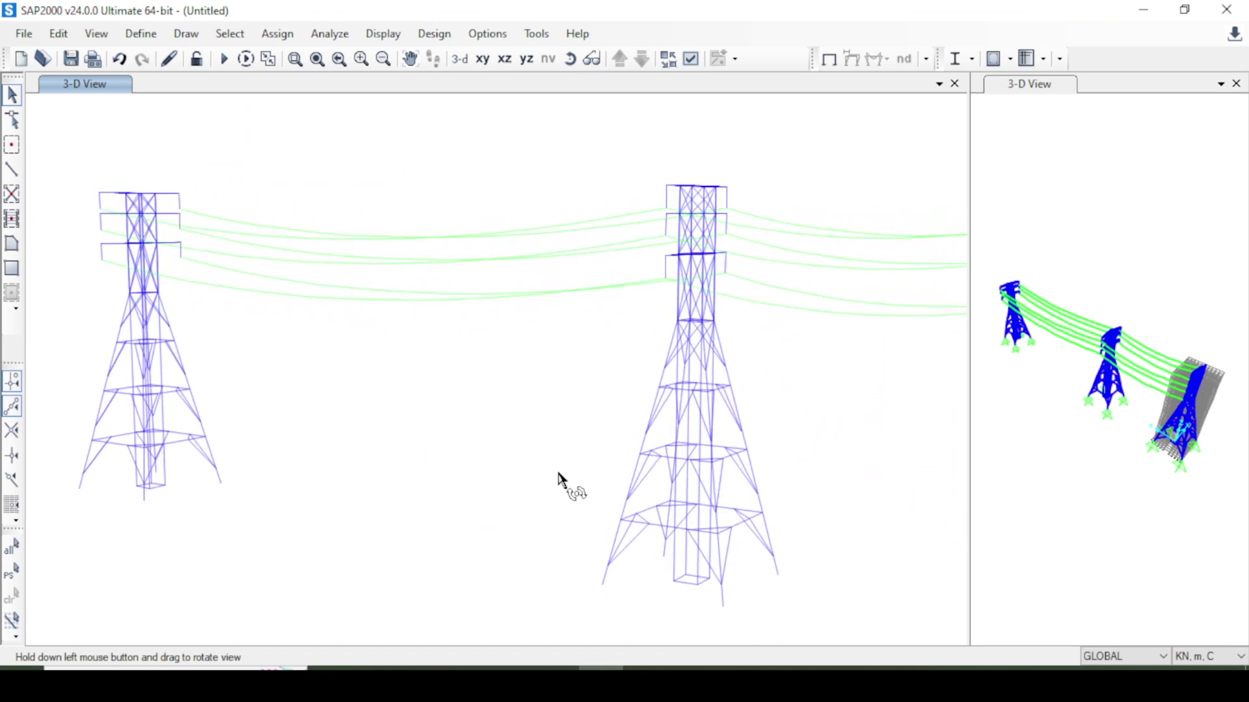
{"action": "left_click", "coordinate": [459, 59]}
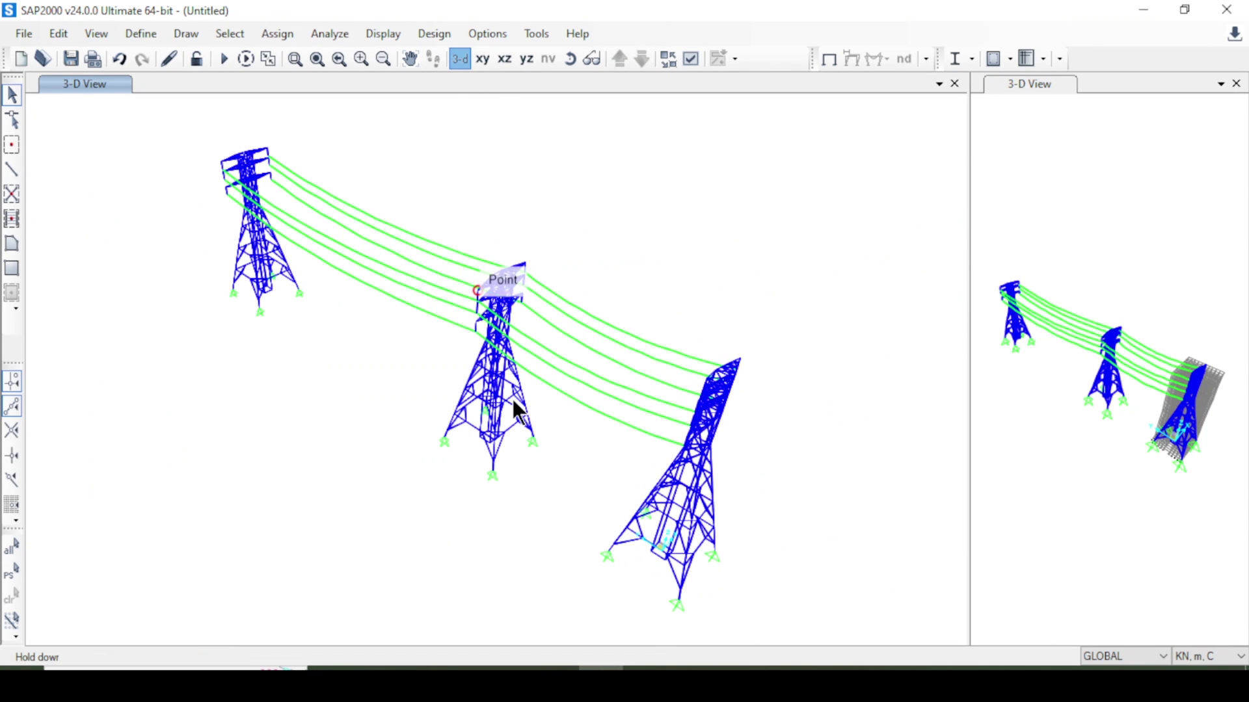
{"action": "left_click", "coordinate": [570, 59]}
{"action": "left_click_drag", "start_coordinate": [600, 516], "coordinate": [732, 440]}
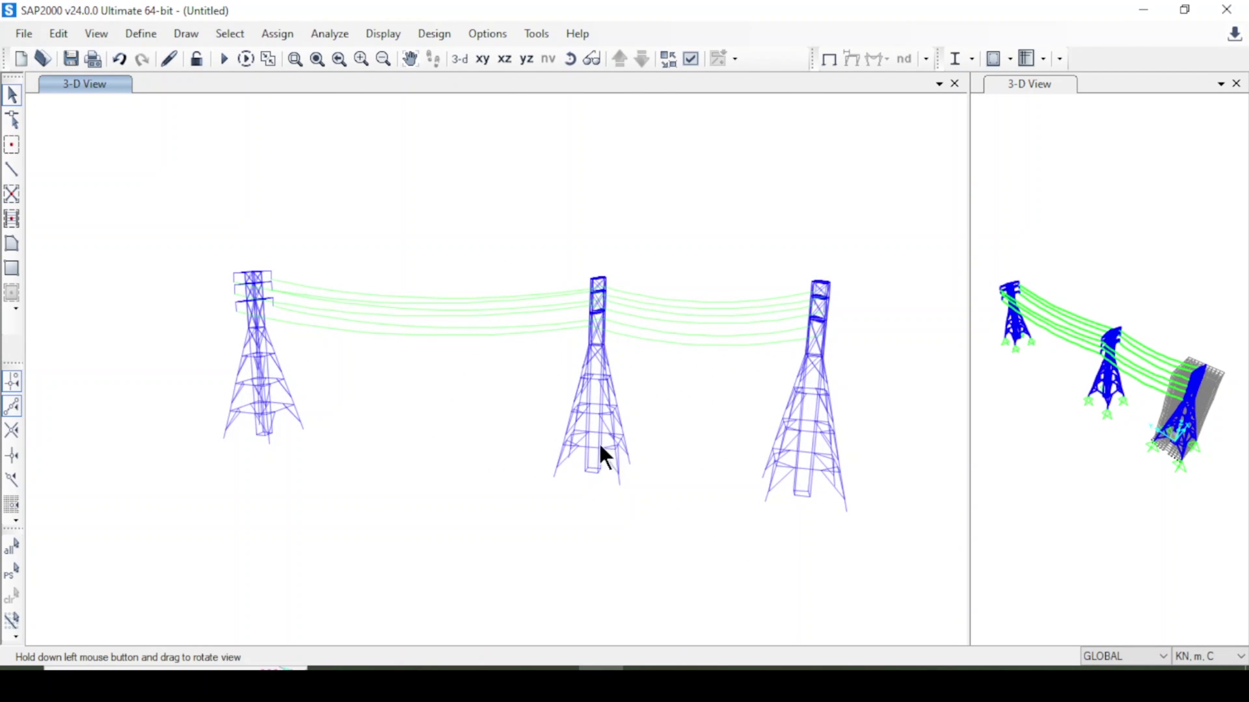
{"action": "left_click_drag", "start_coordinate": [599, 447], "coordinate": [598, 449]}
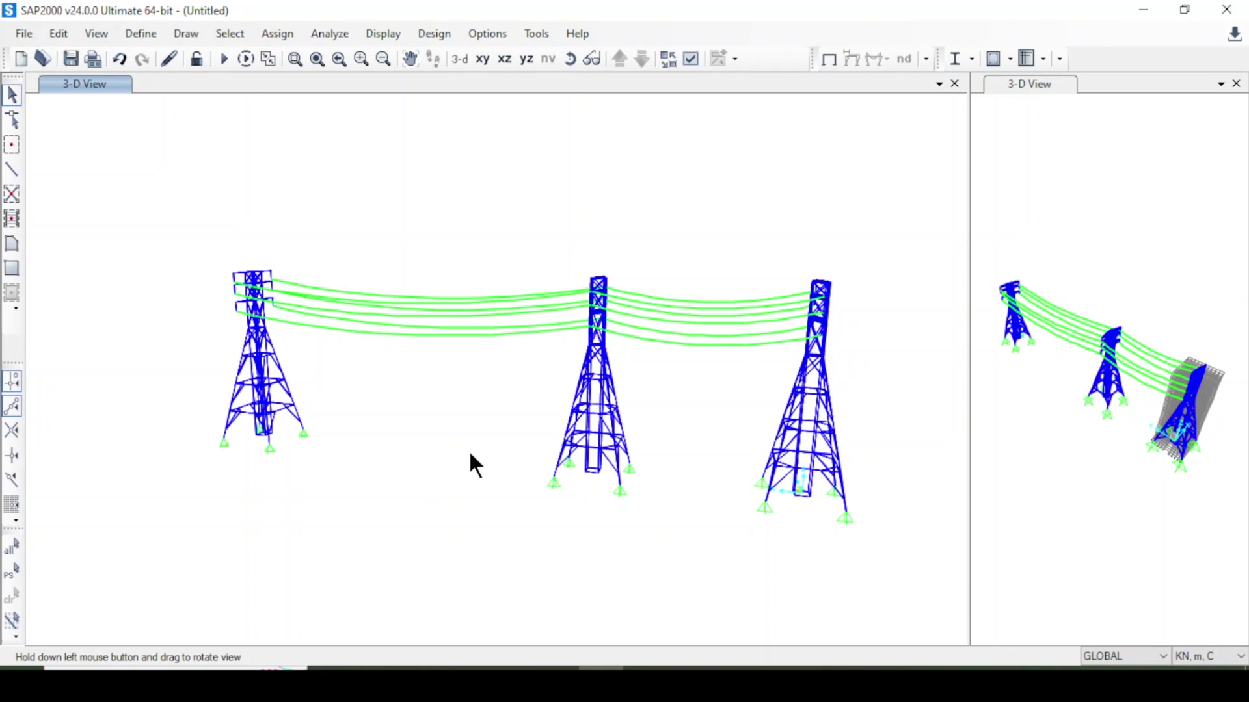
{"action": "left_click", "coordinate": [361, 59]}
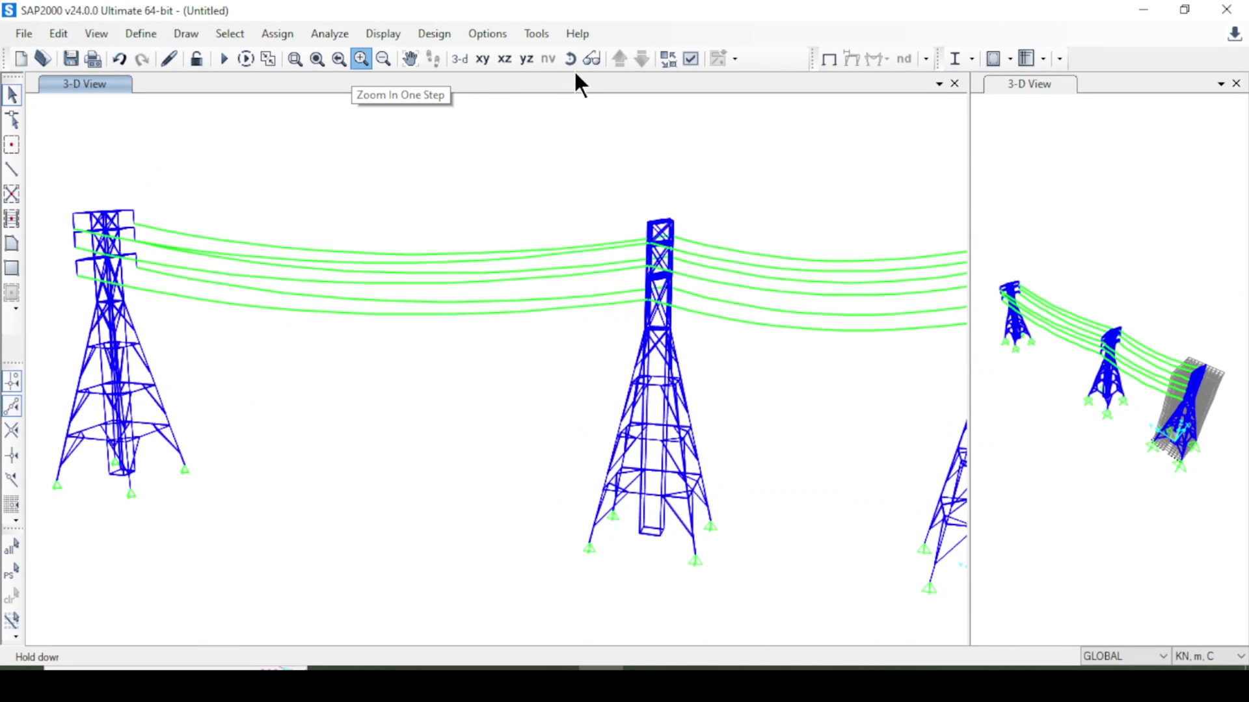
{"action": "left_click", "coordinate": [384, 58]}
{"action": "left_click_drag", "start_coordinate": [448, 130], "coordinate": [507, 186]}
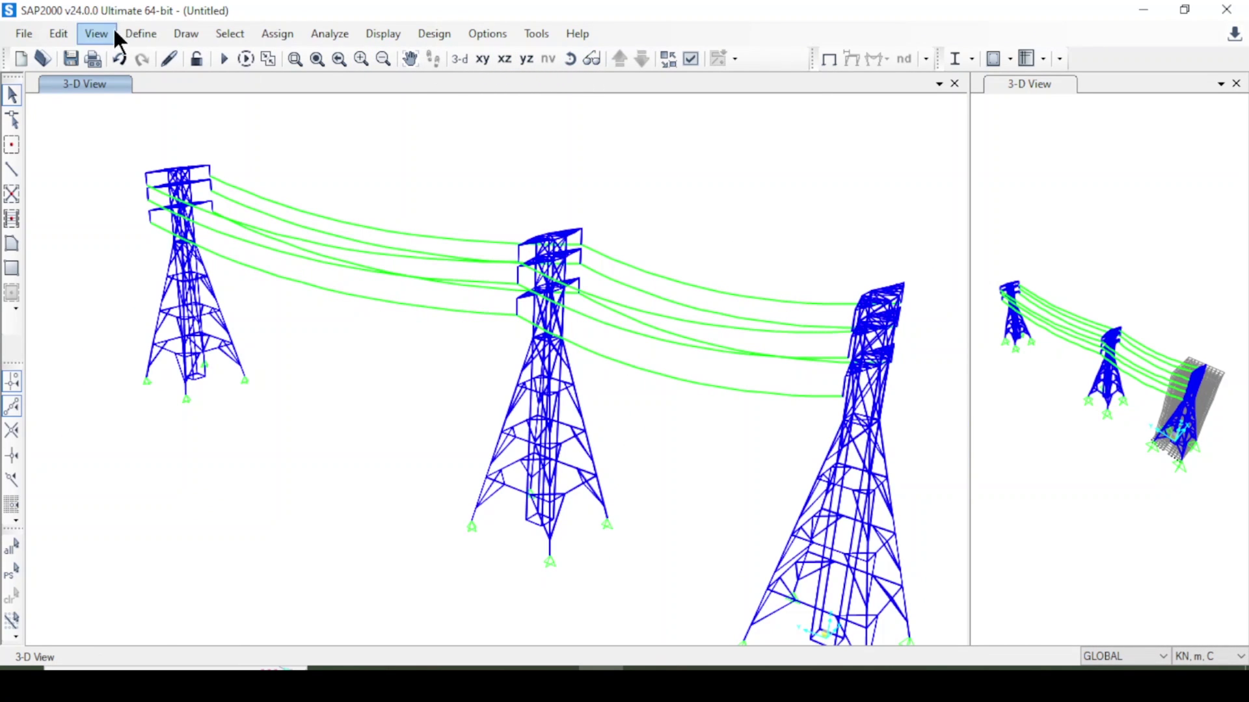
- Add a load pattern named Wind X of type Wind with the Eurocode1 2005 auto lateral load pattern
{"action": "left_click", "coordinate": [138, 33]}
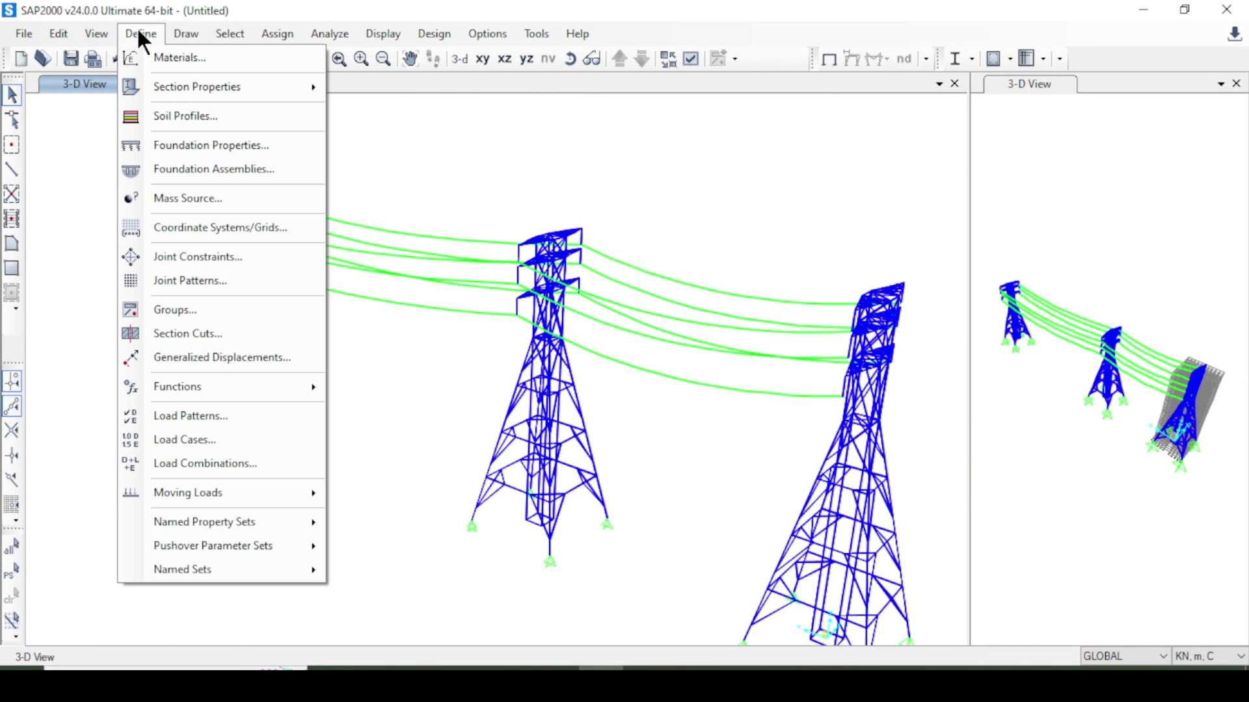
{"action": "left_click", "coordinate": [272, 416]}
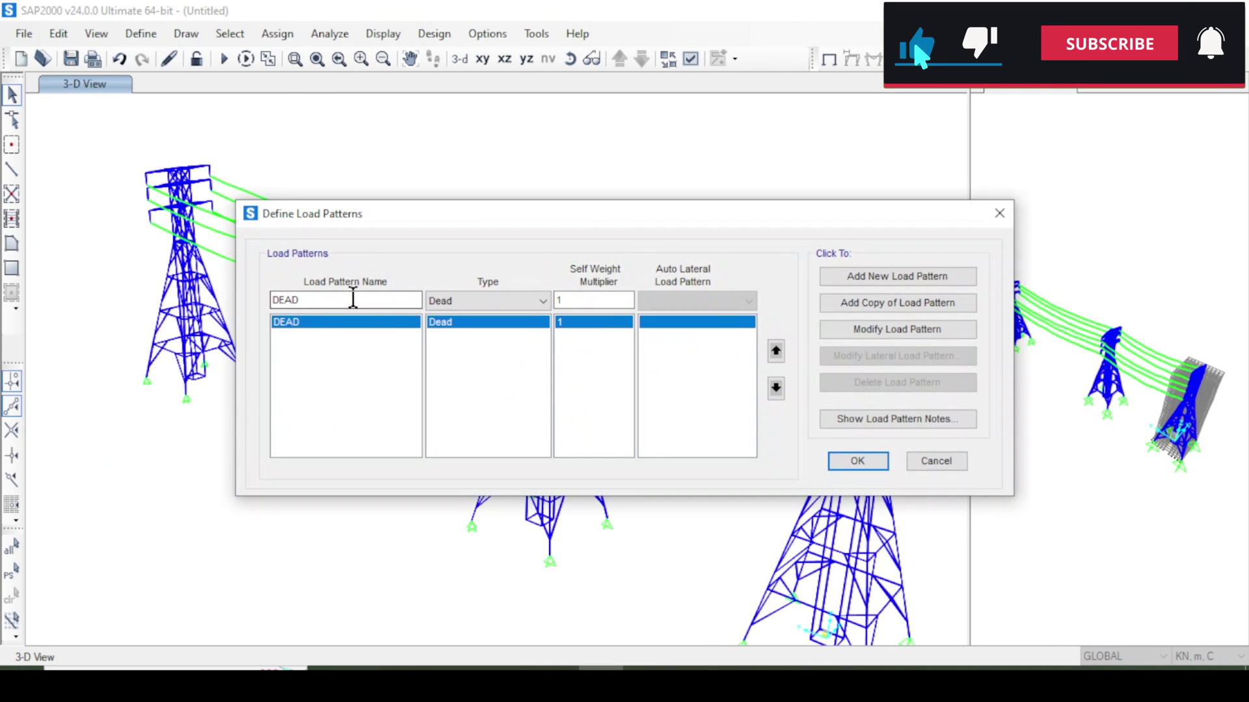
{"action": "left_click_drag", "start_coordinate": [368, 299], "coordinate": [205, 294]}
{"action": "type", "text": "Wi"}
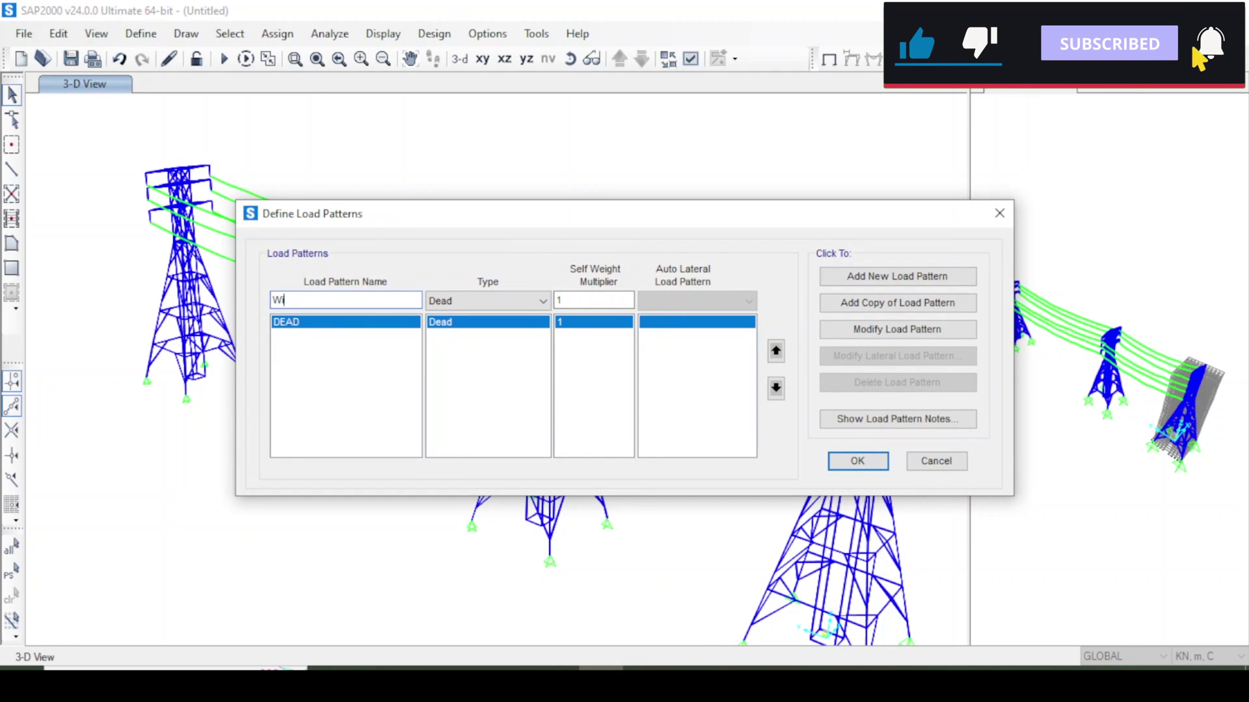
{"action": "type", "text": "nd X"}
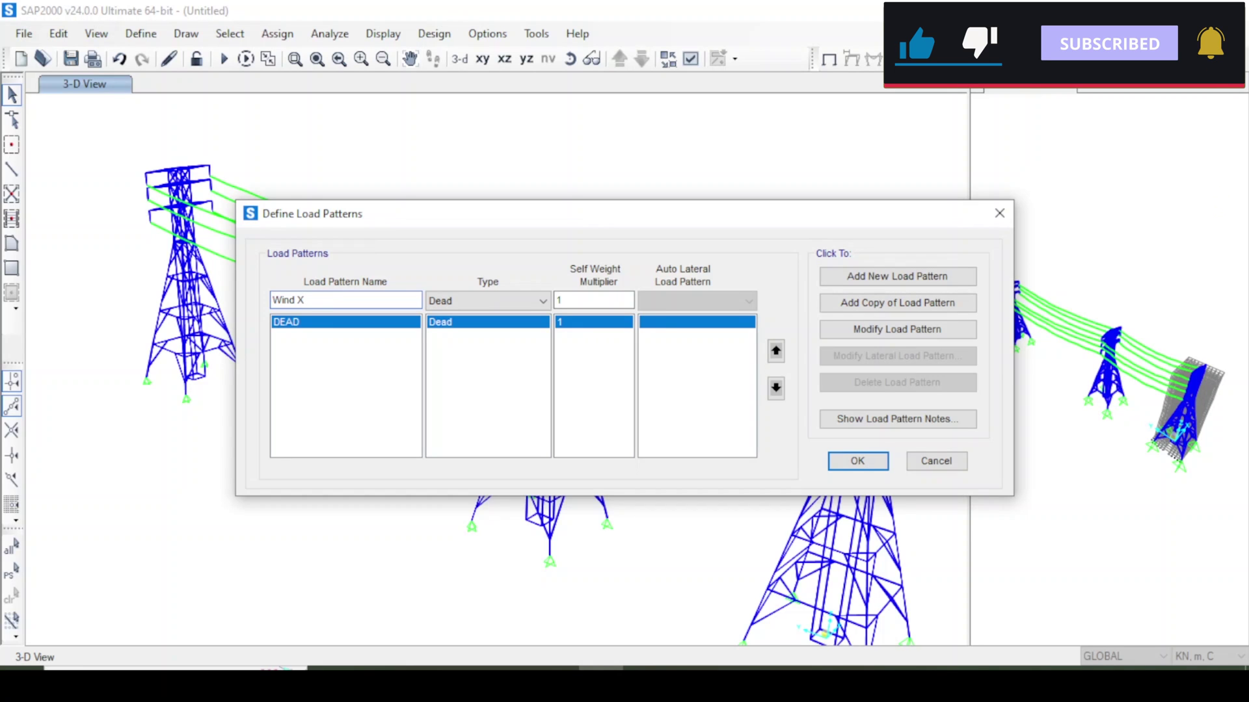
{"action": "left_click", "coordinate": [446, 302]}
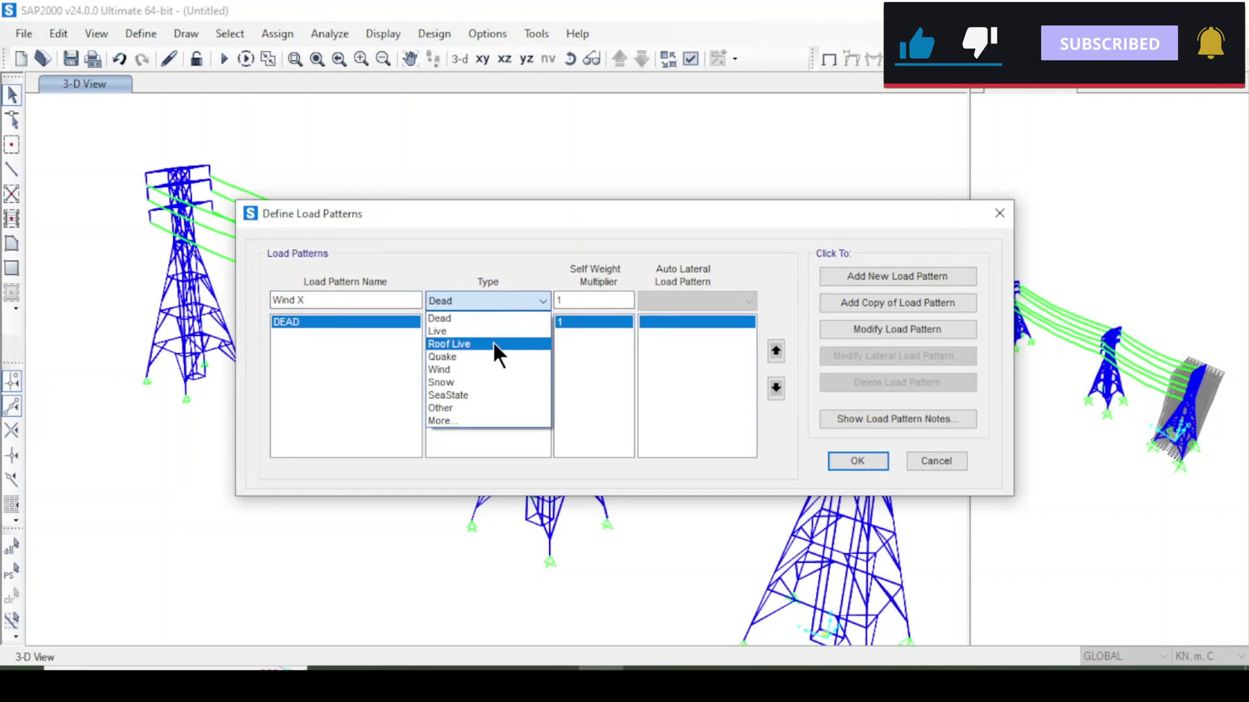
{"action": "left_click", "coordinate": [494, 368]}
{"action": "left_click", "coordinate": [703, 297]}
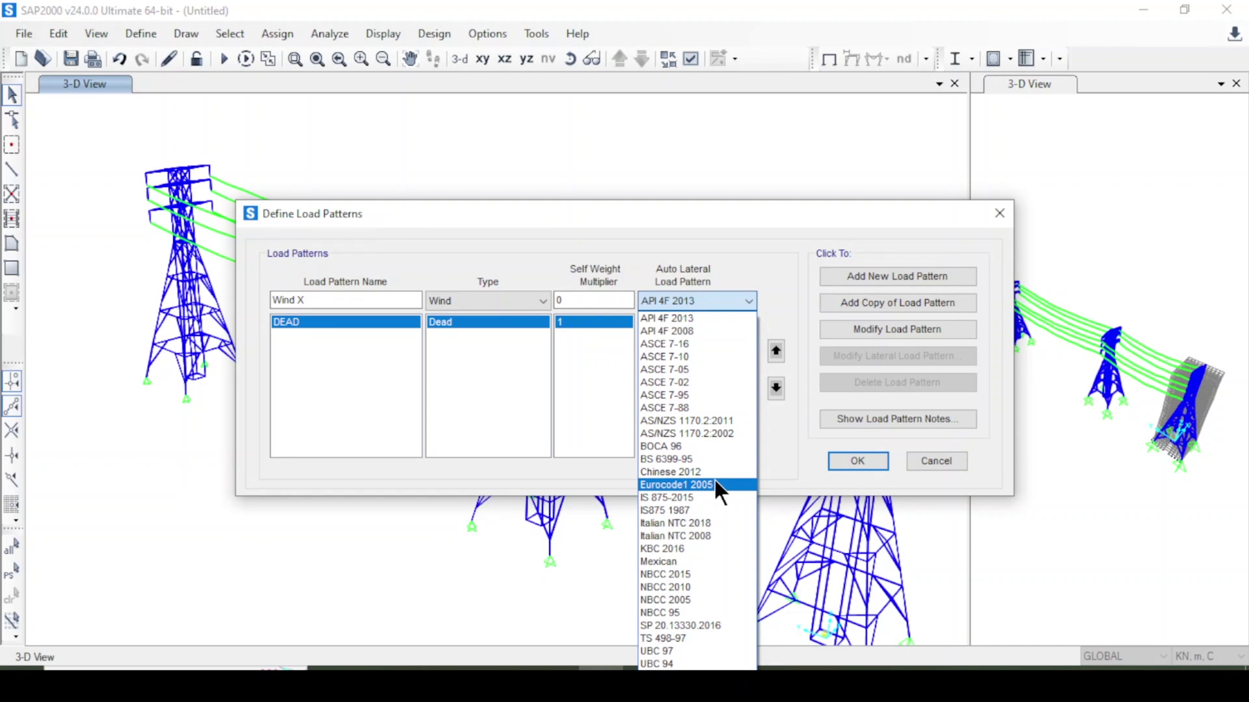
{"action": "left_click", "coordinate": [677, 485]}
{"action": "left_click", "coordinate": [682, 304]}
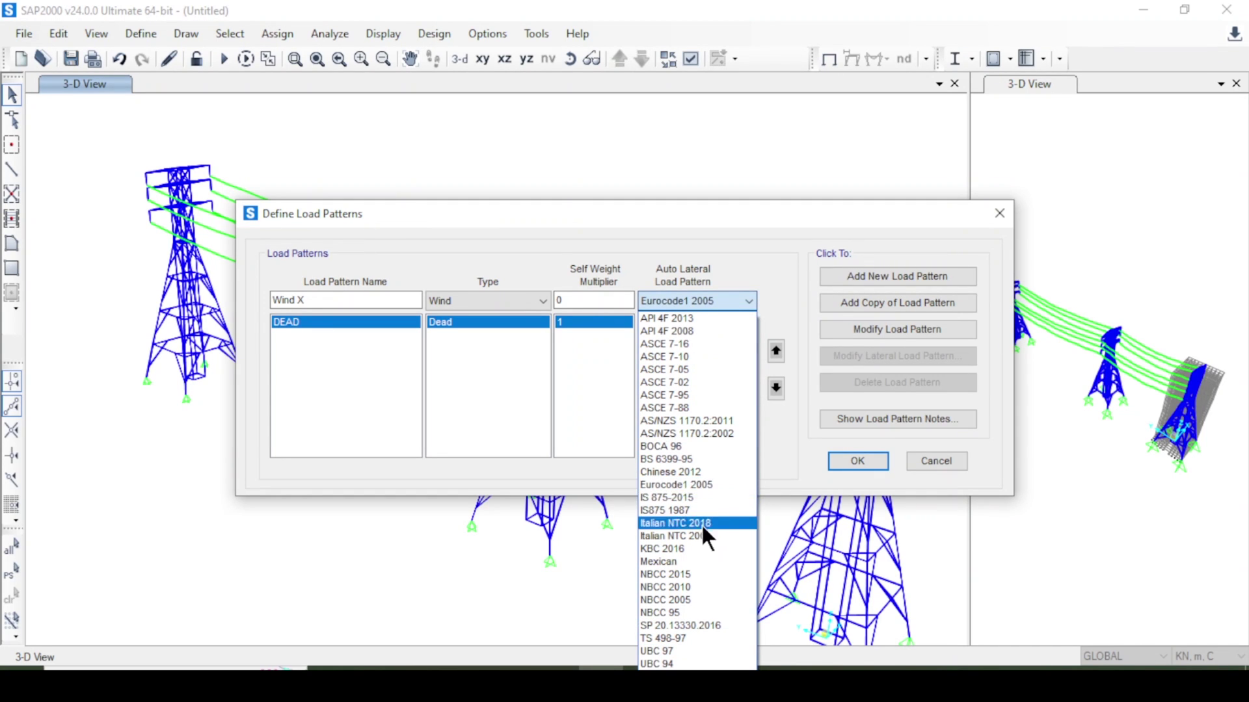
{"action": "left_click", "coordinate": [720, 485]}
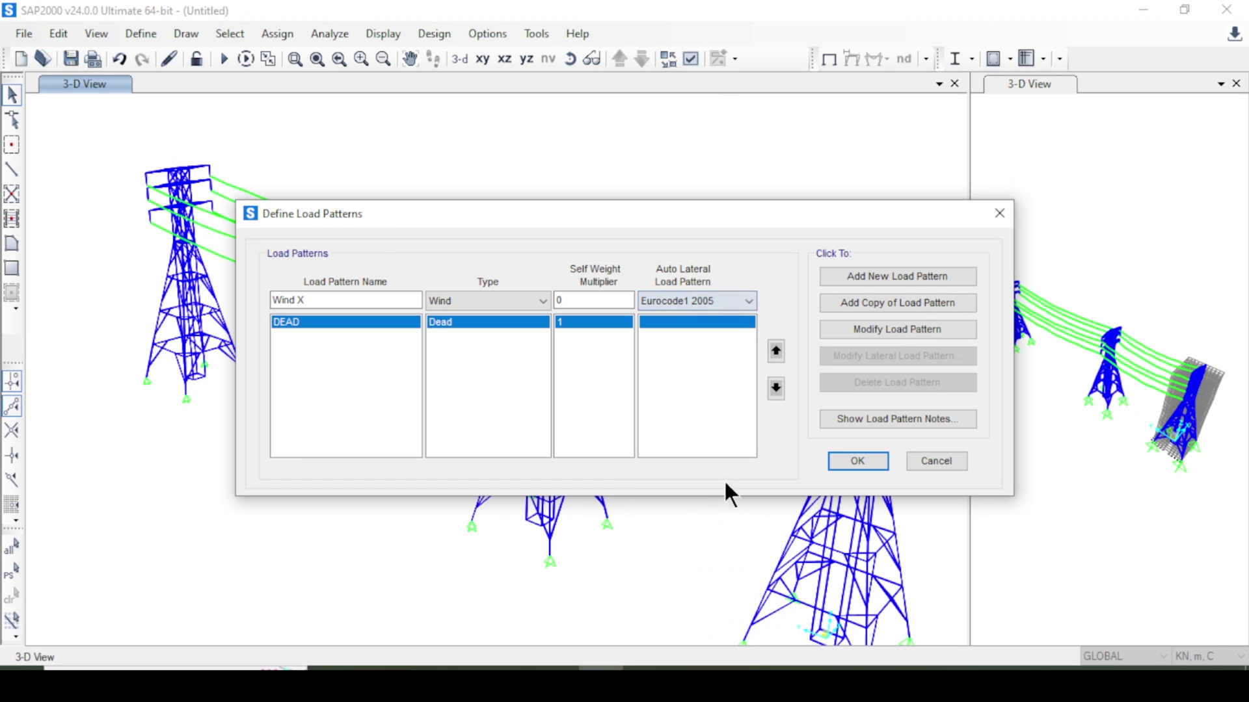
{"action": "left_click", "coordinate": [892, 275]}
- Add a second Eurocode1 2005 wind load pattern named Wind Y
{"action": "left_click", "coordinate": [351, 303]}
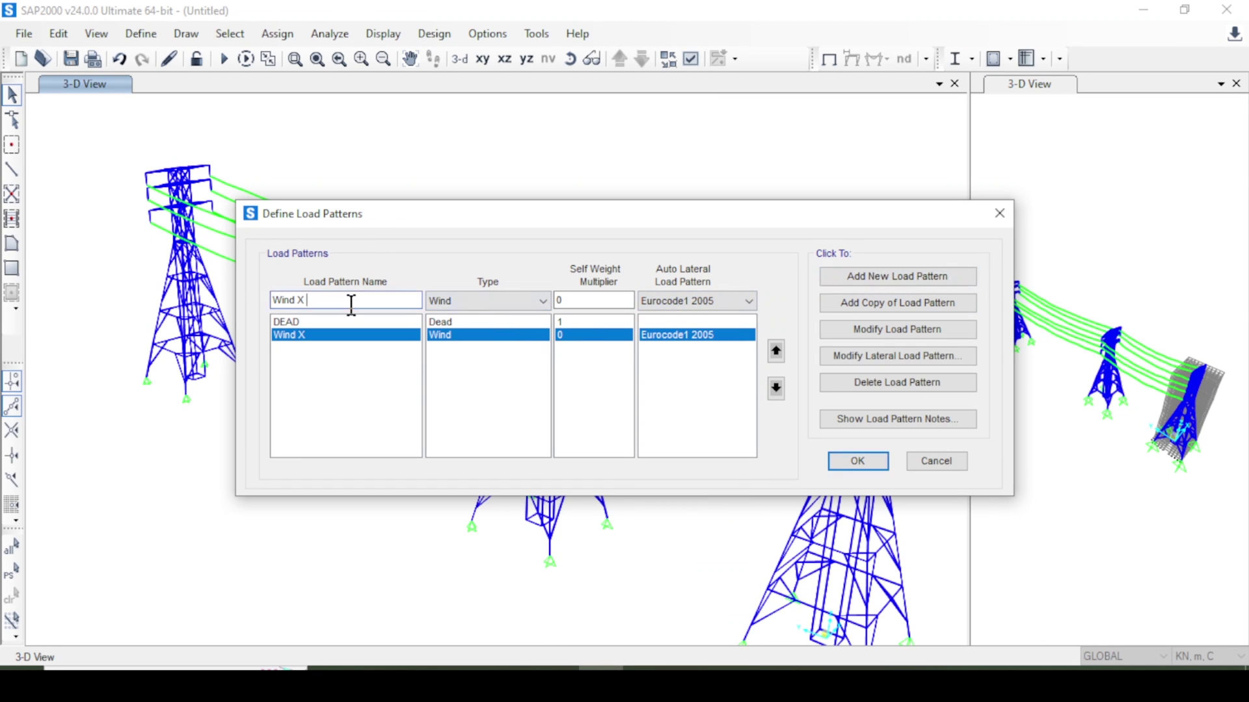
{"action": "key", "text": "BackSpace"}
{"action": "type", "text": "Y"}
{"action": "left_click", "coordinate": [889, 274]}
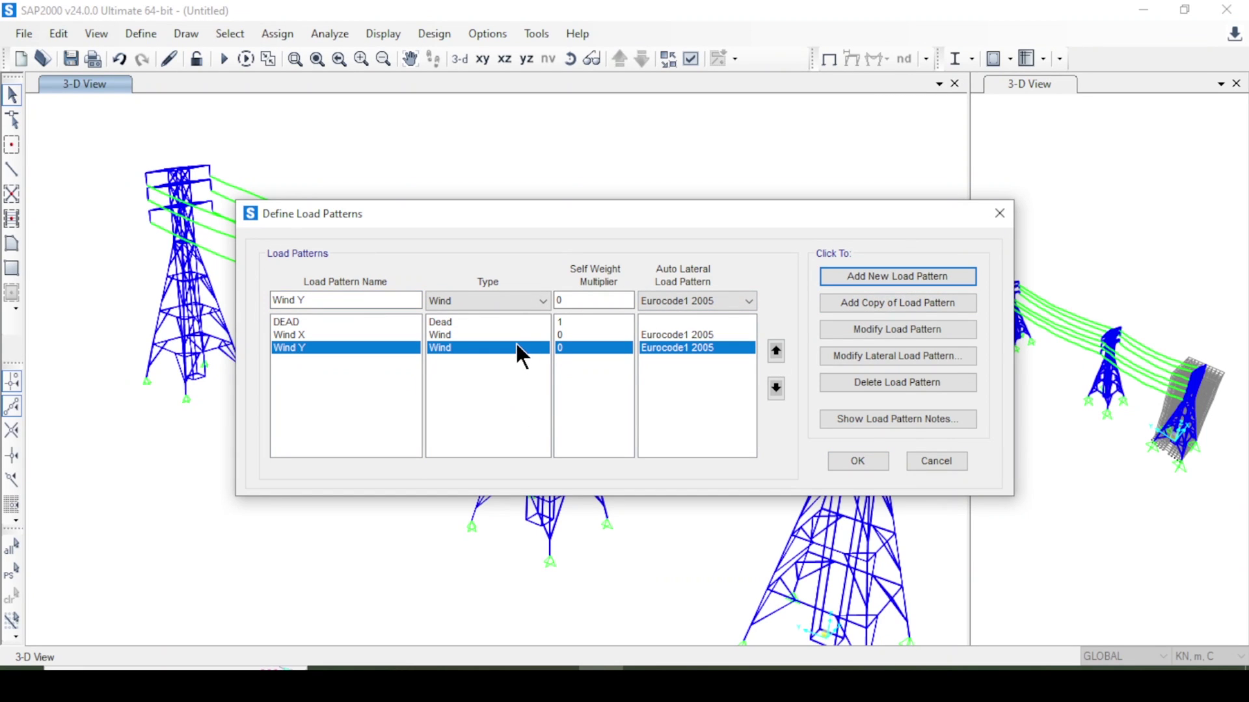
- Set the Wind X lateral load's wind velocity to 120 m/s, with terrain category II and wind direction angle 0
{"action": "left_click", "coordinate": [381, 334]}
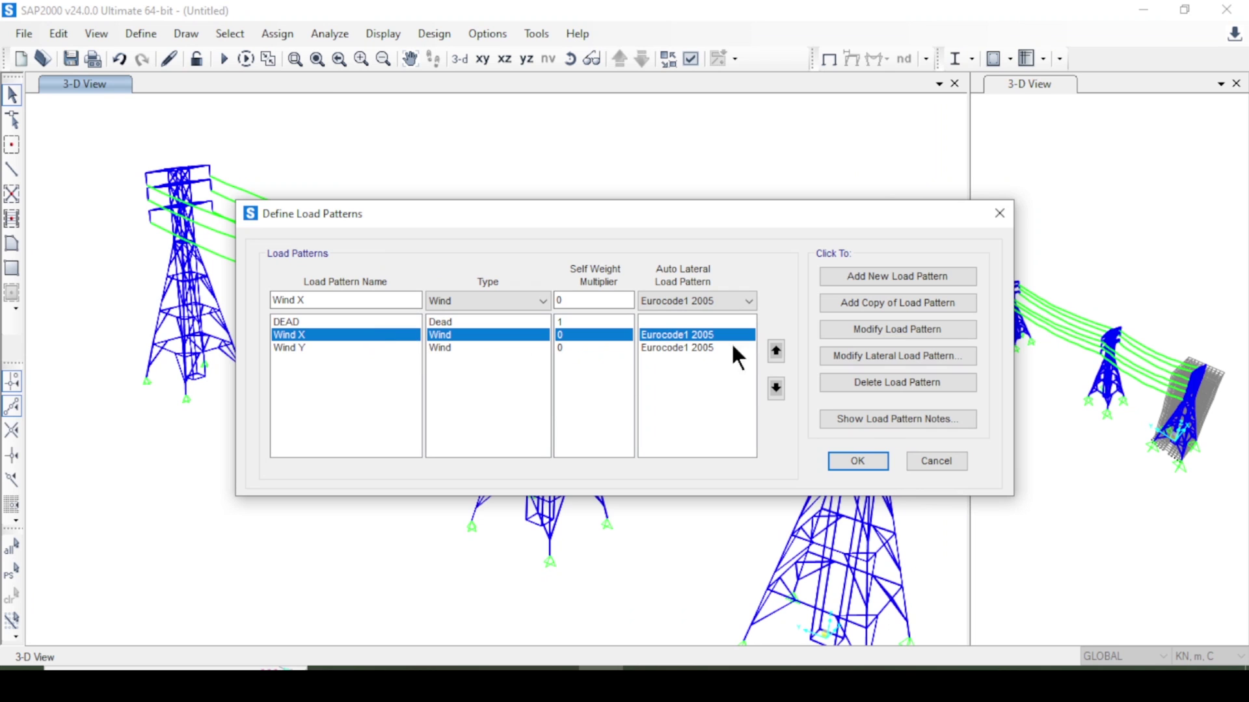
{"action": "left_click", "coordinate": [880, 357]}
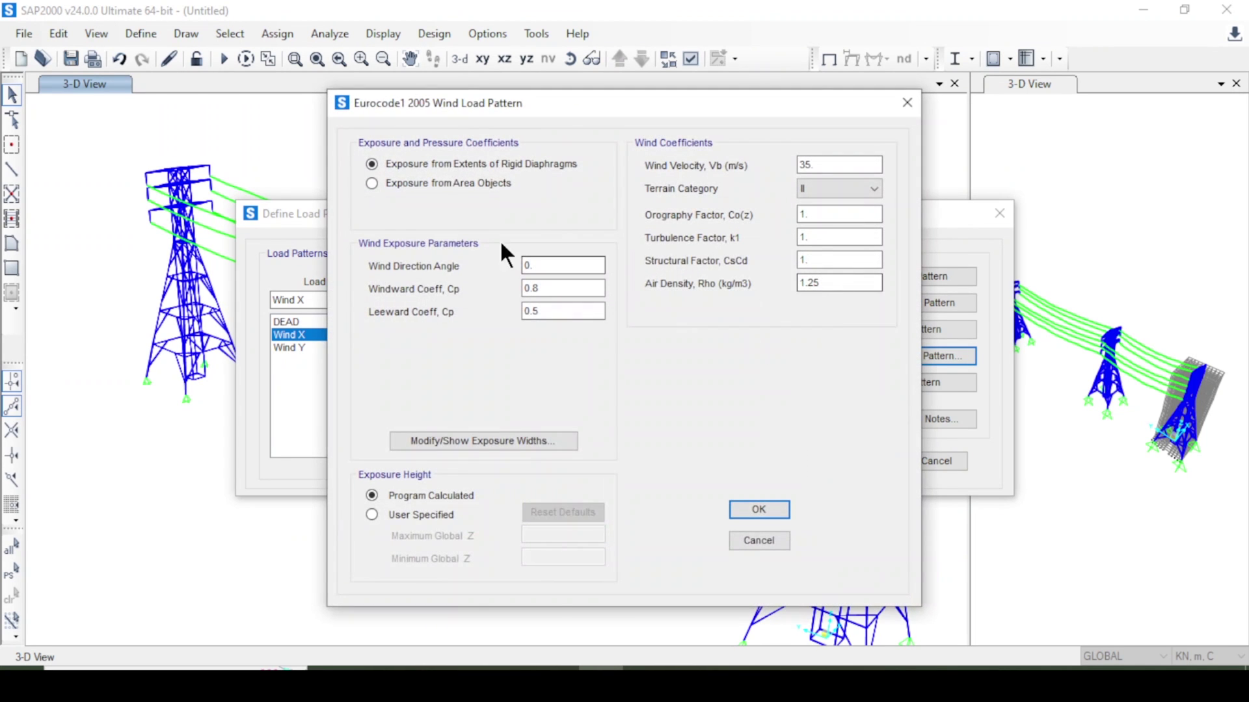
{"action": "double_click", "coordinate": [854, 163]}
{"action": "key", "text": "BackSpace"}
{"action": "type", "text": "100"}
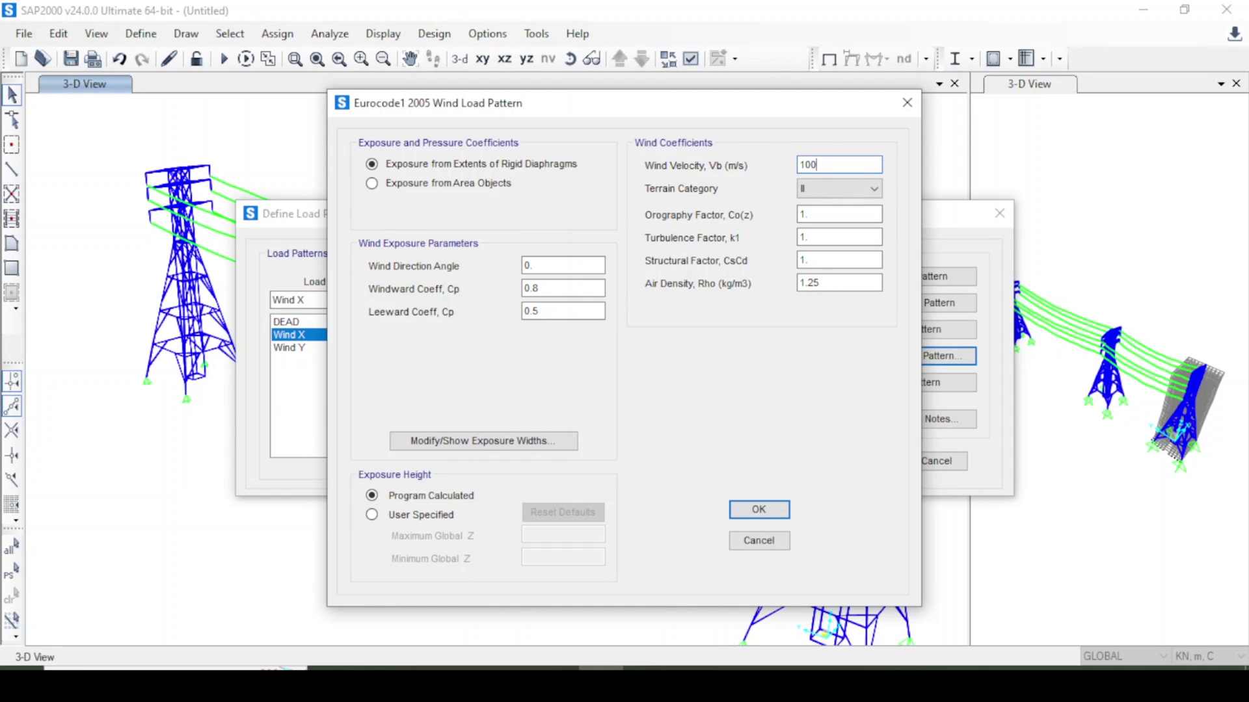
{"action": "key", "text": "BackSpace"}
{"action": "type", "text": "20"}
{"action": "left_click", "coordinate": [844, 186]}
{"action": "left_click", "coordinate": [849, 229]}
{"action": "left_click_drag", "start_coordinate": [554, 265], "coordinate": [512, 260]}
{"action": "left_click", "coordinate": [744, 505]}
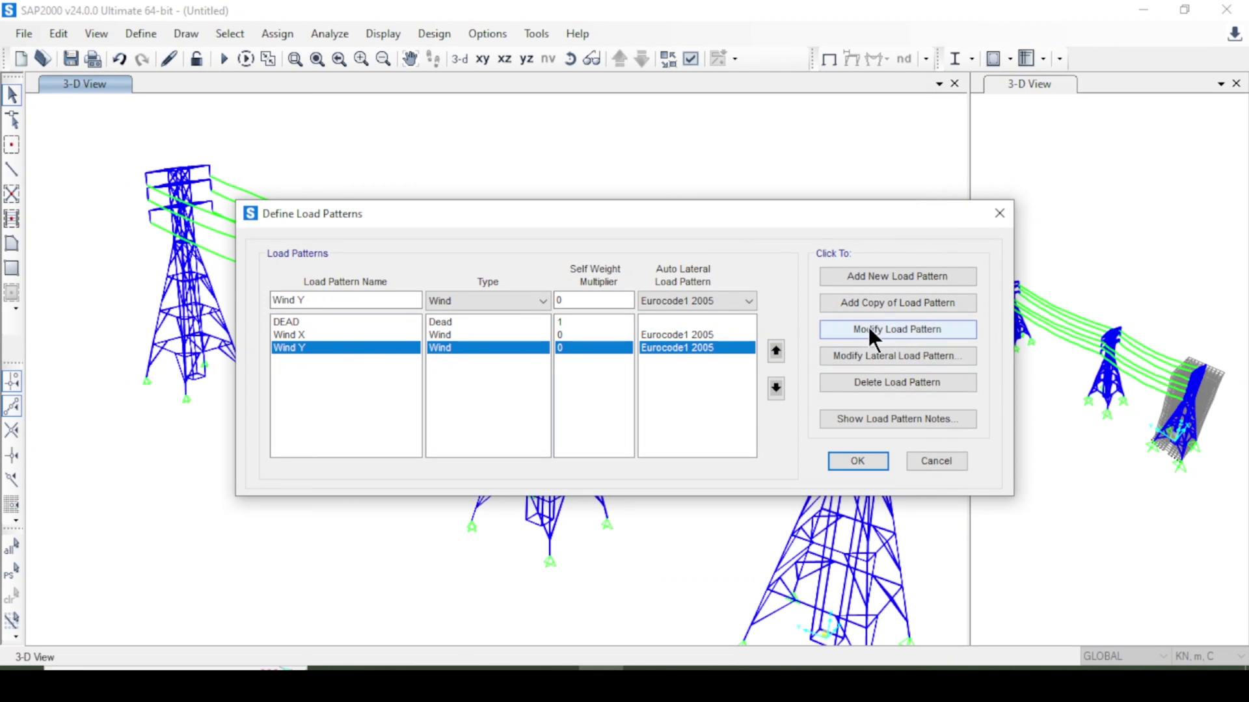
- Set the Wind Y lateral load's wind velocity to 120 m/s and direction angle to 90, and accept the load patterns
{"action": "left_click", "coordinate": [880, 355]}
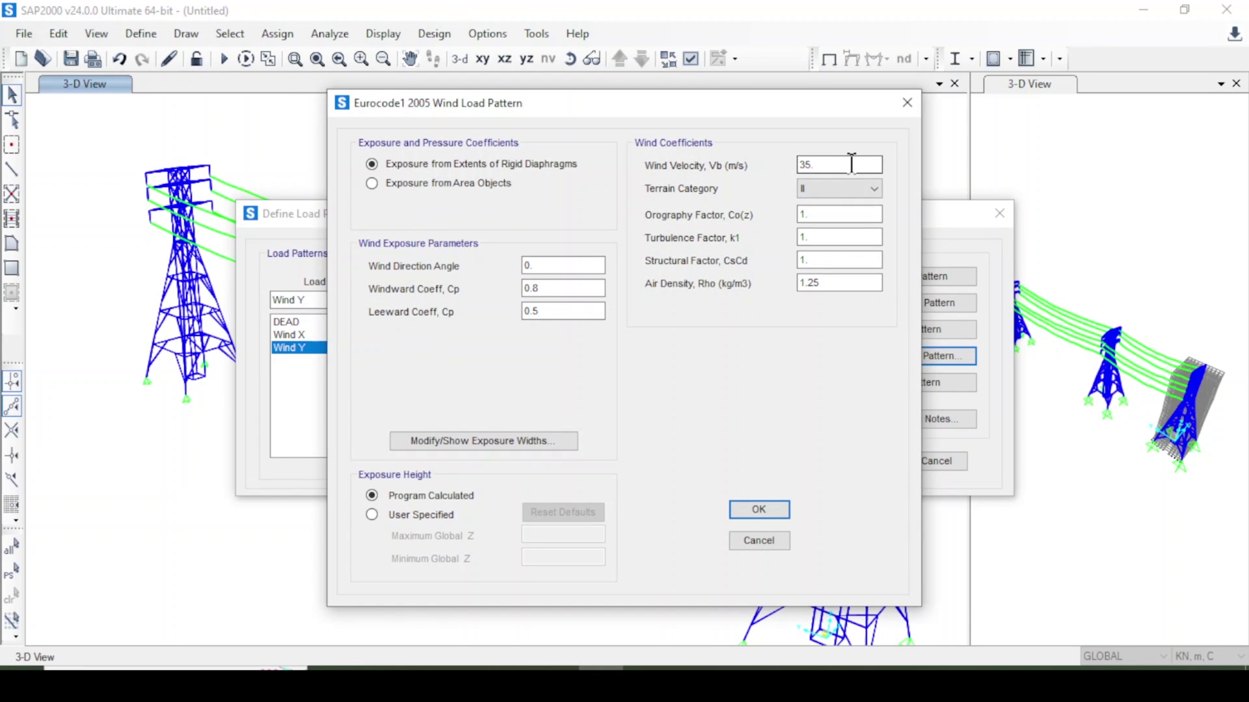
{"action": "type", "text": "120"}
{"action": "left_click", "coordinate": [852, 188]}
{"action": "left_click", "coordinate": [848, 188]}
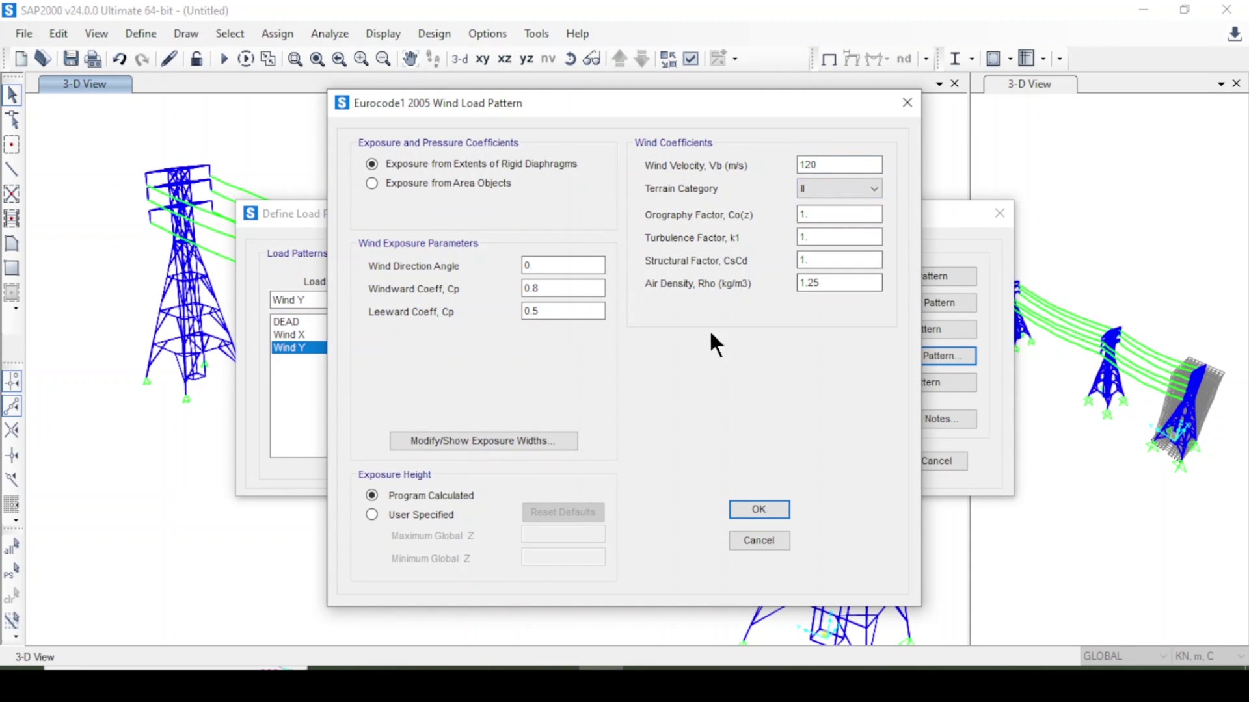
{"action": "double_click", "coordinate": [565, 263]}
{"action": "type", "text": "90"}
{"action": "left_click", "coordinate": [761, 508]}
{"action": "left_click", "coordinate": [867, 459]}
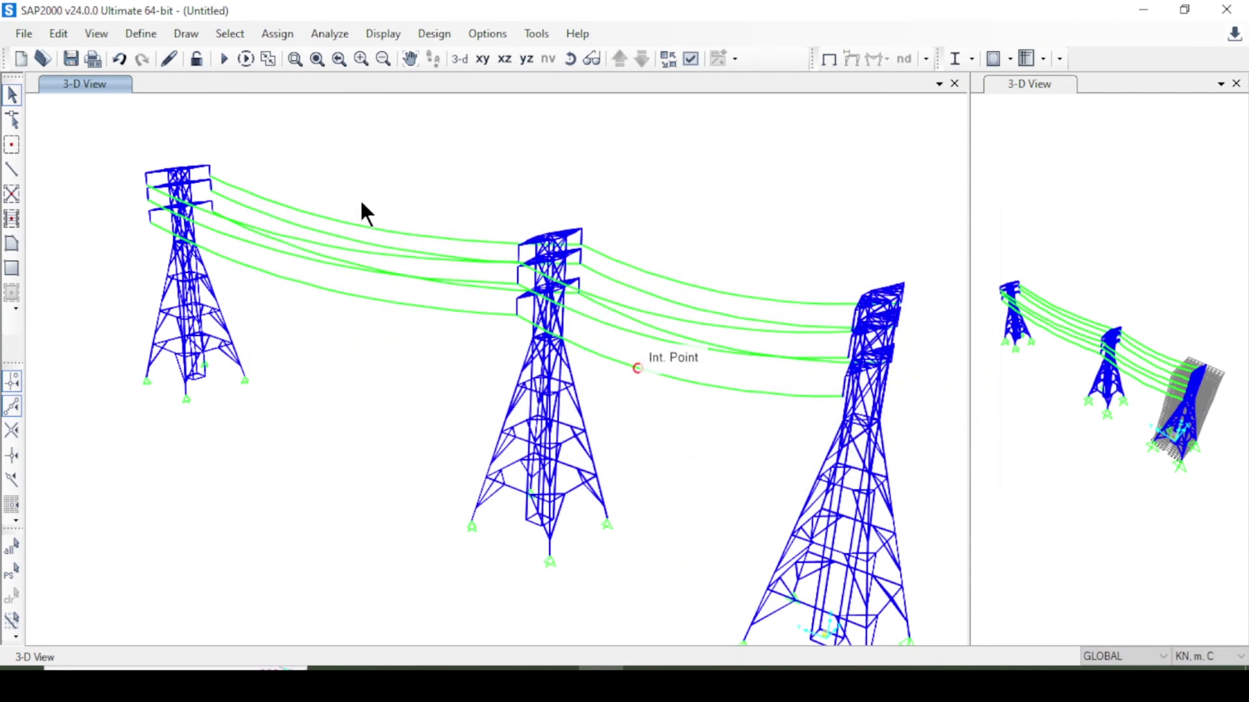
{"action": "left_click", "coordinate": [133, 33]}
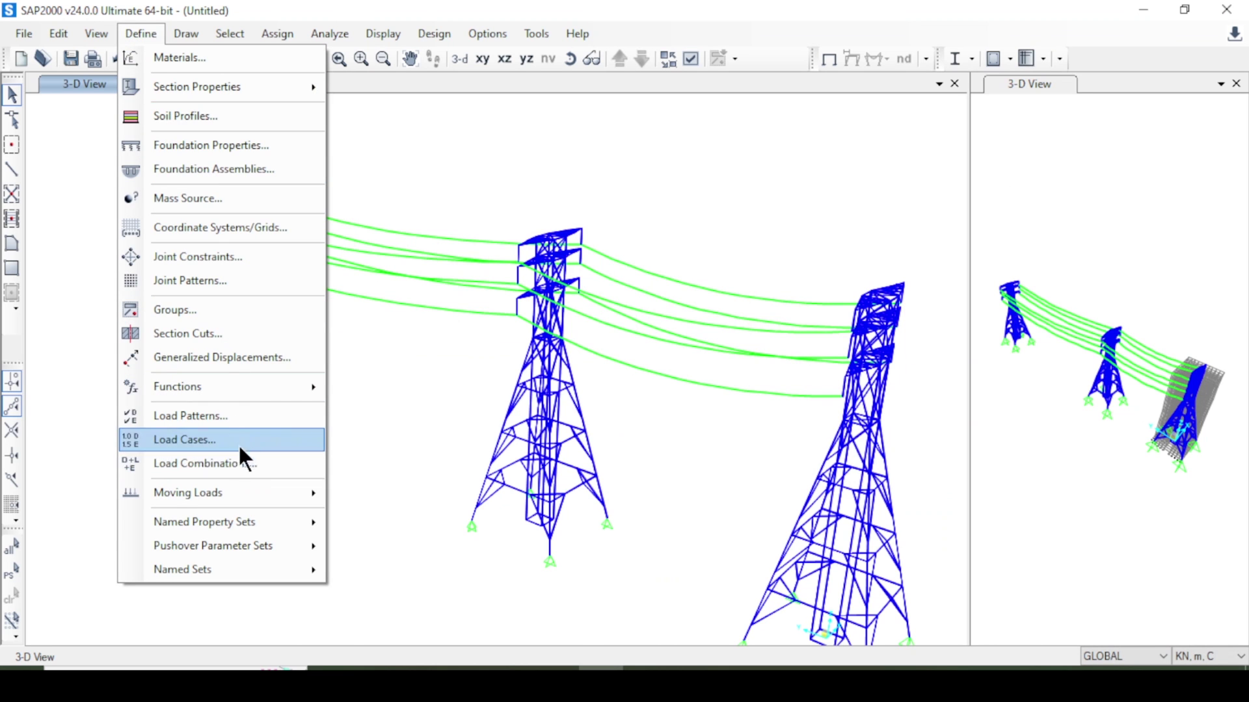
{"action": "left_click", "coordinate": [239, 433]}
{"action": "key", "text": "Escape"}
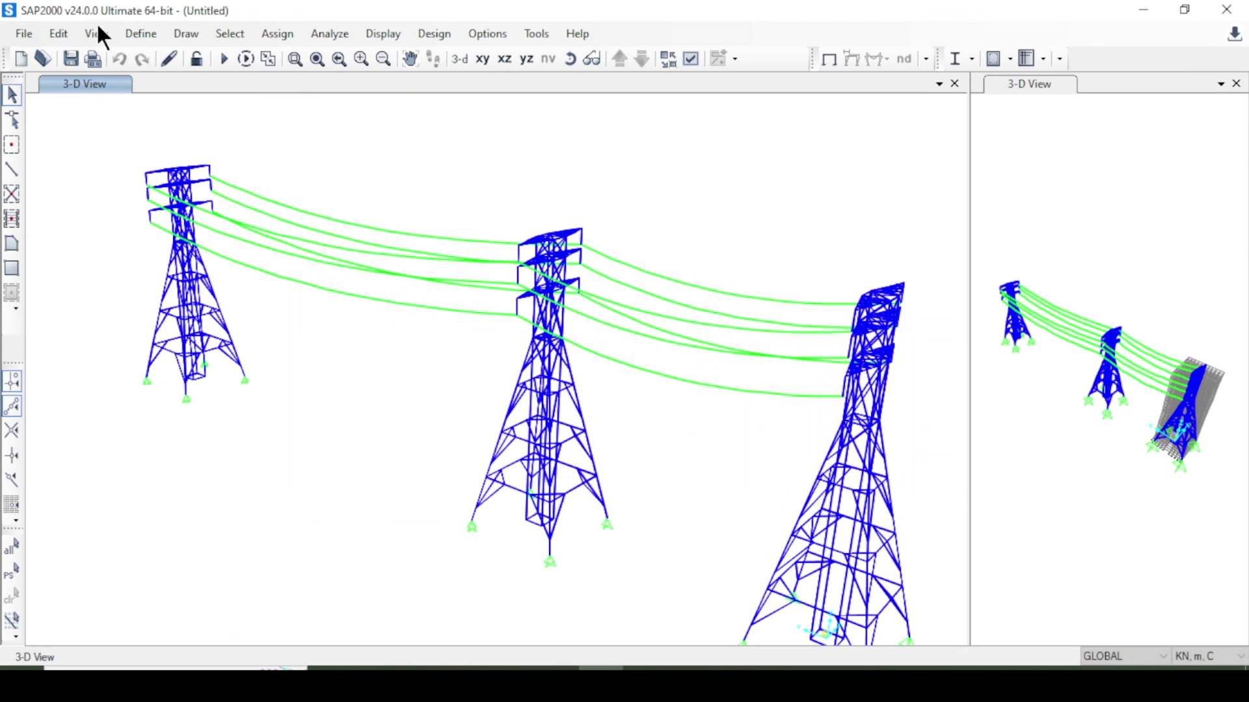
- Add a copy of the Wind X load case named Wind X- with its load scale factor set to -1
{"action": "left_click", "coordinate": [136, 33]}
{"action": "left_click", "coordinate": [267, 441]}
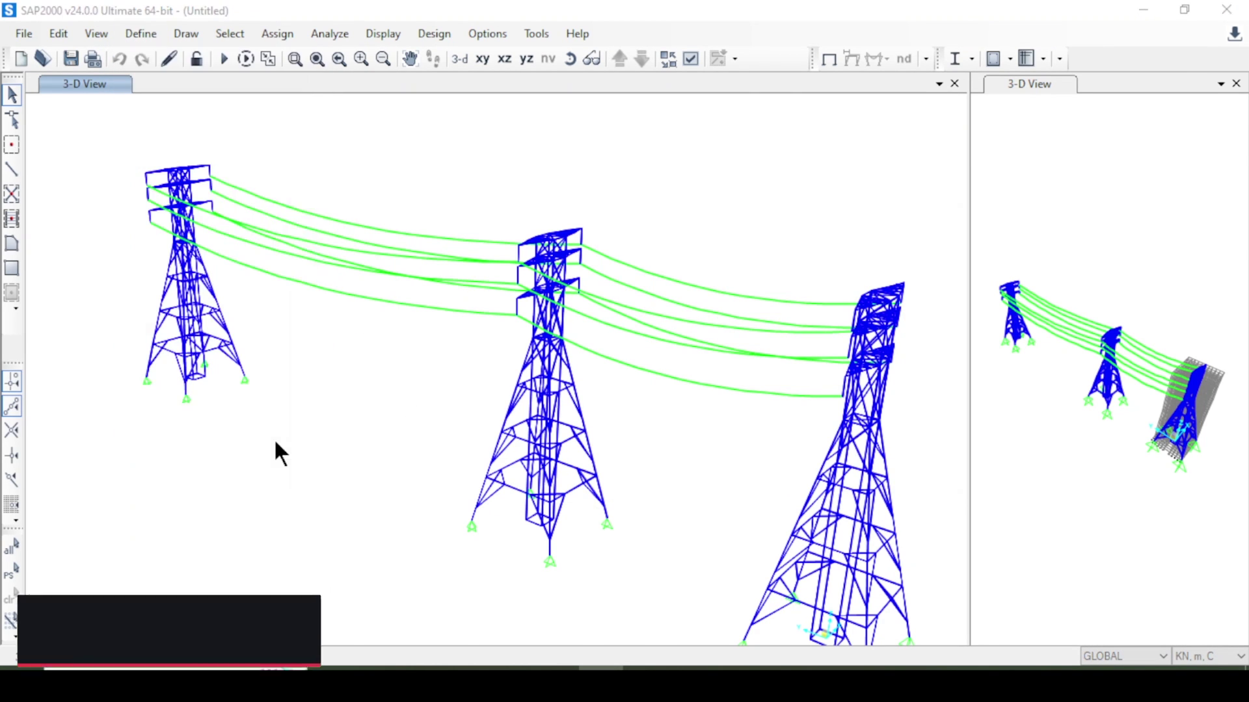
{"action": "left_click", "coordinate": [399, 316]}
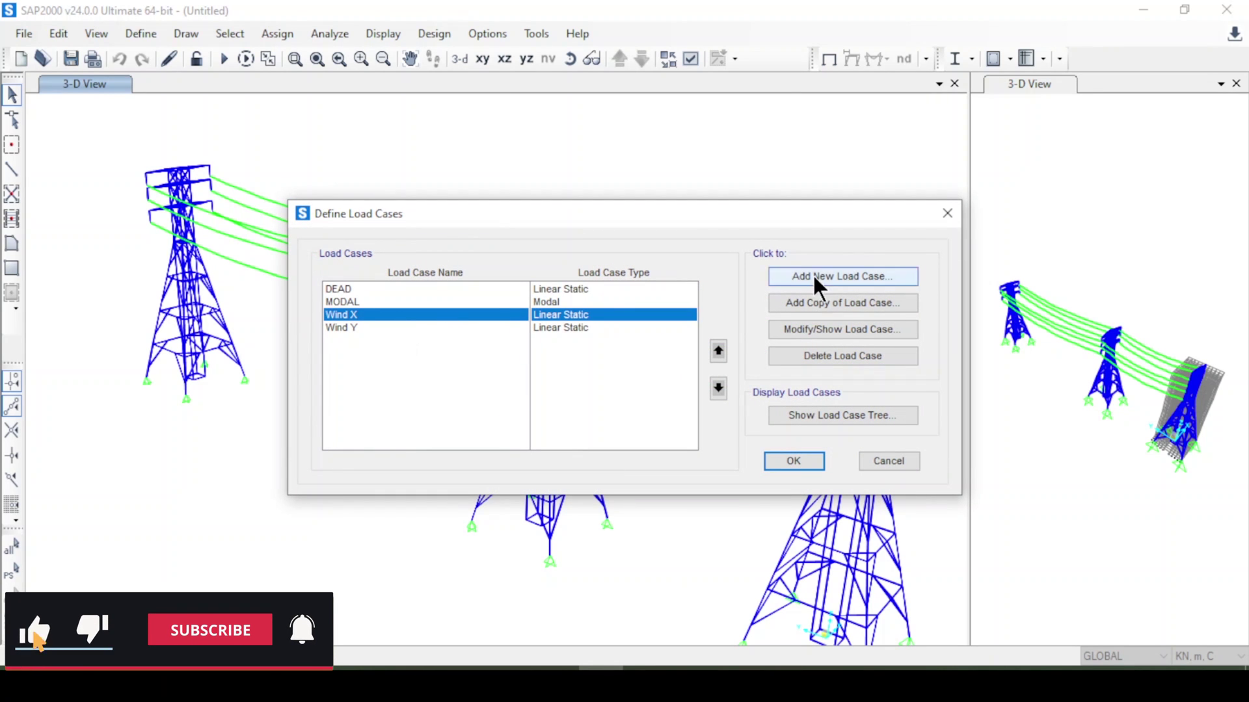
{"action": "left_click", "coordinate": [804, 303]}
{"action": "left_click", "coordinate": [804, 303]}
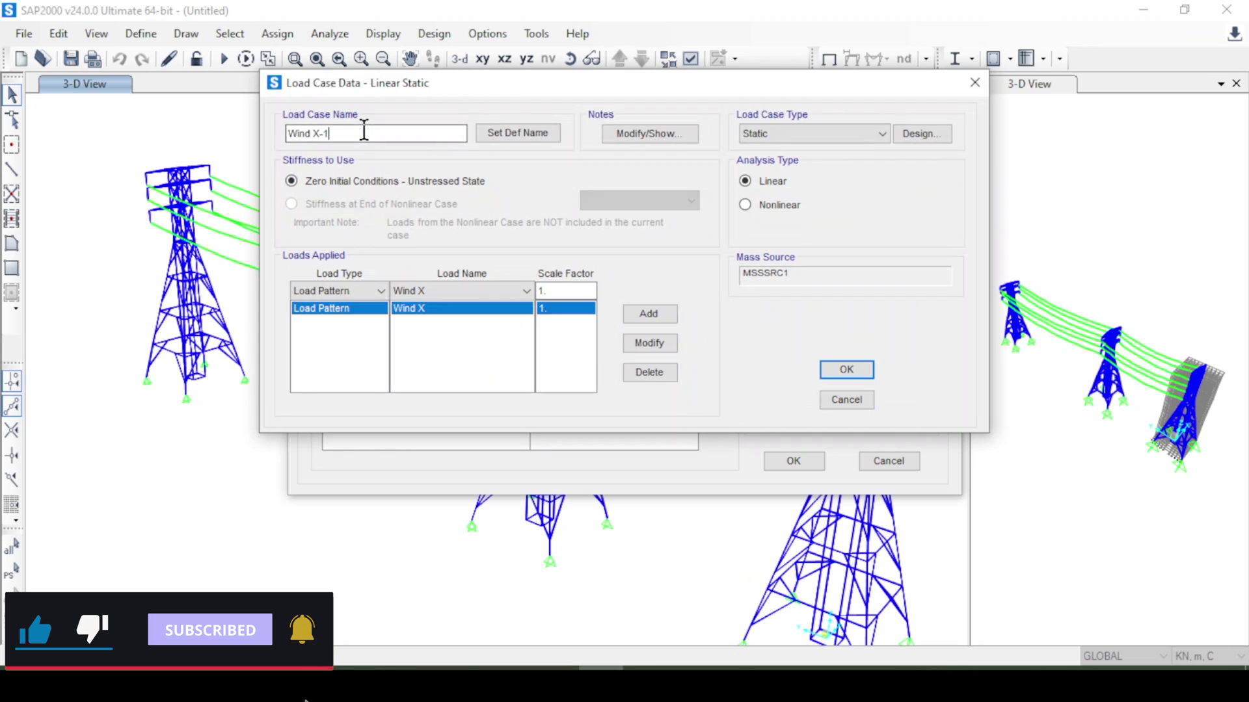
{"action": "left_click", "coordinate": [363, 132]}
{"action": "left_click", "coordinate": [556, 291]}
{"action": "type", "text": "-1"}
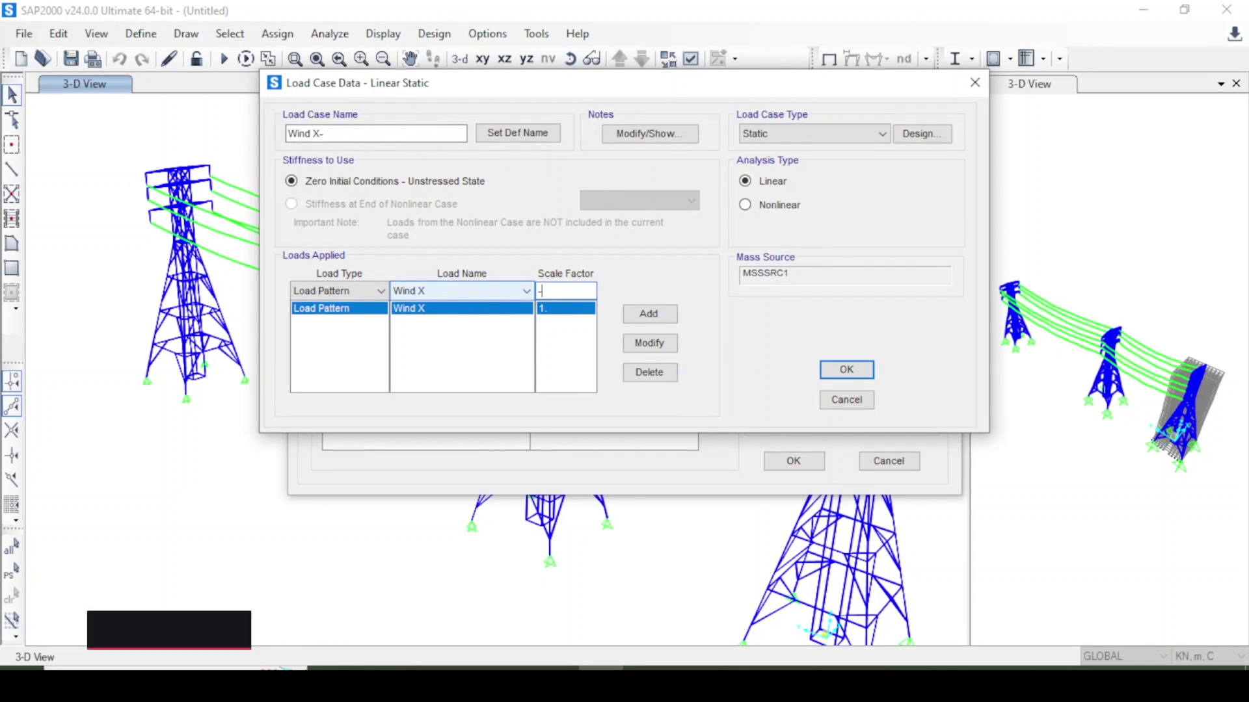
{"action": "left_click", "coordinate": [654, 339]}
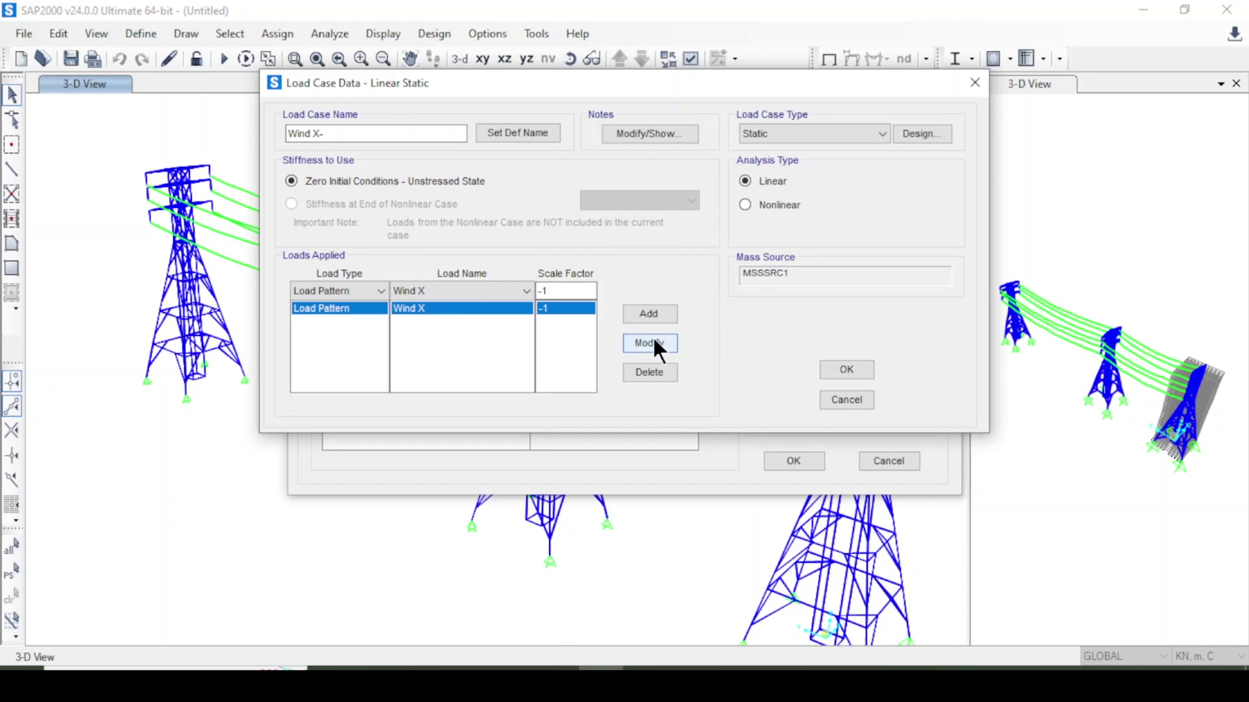
{"action": "left_click", "coordinate": [846, 370]}
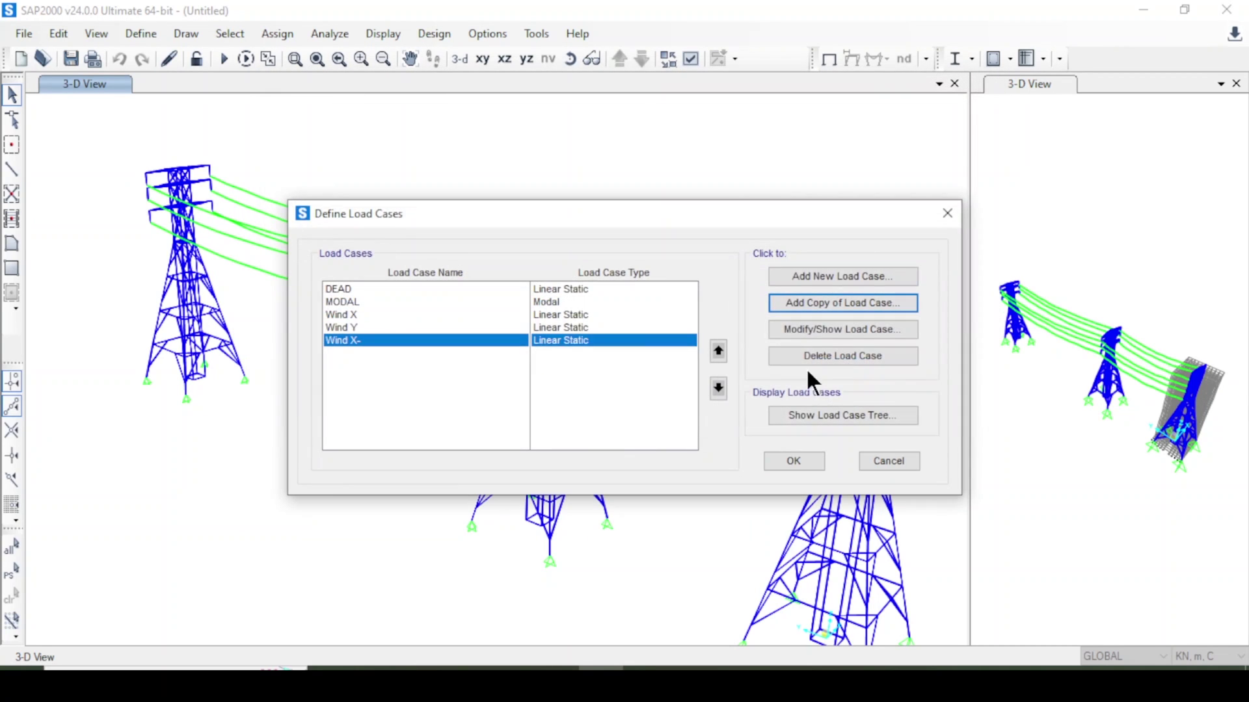
- Add a copy of the Wind Y load case named Wind Y- with scale factor -1, and accept the load cases
{"action": "left_click", "coordinate": [384, 328]}
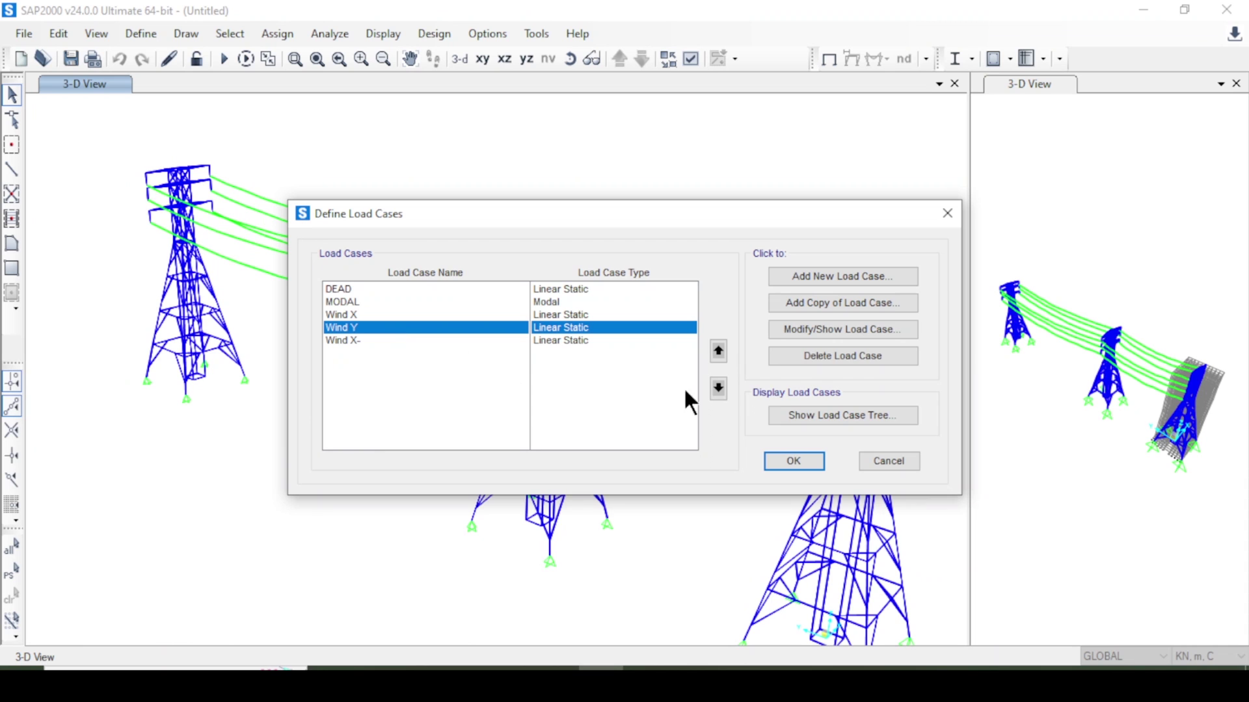
{"action": "left_click", "coordinate": [813, 302]}
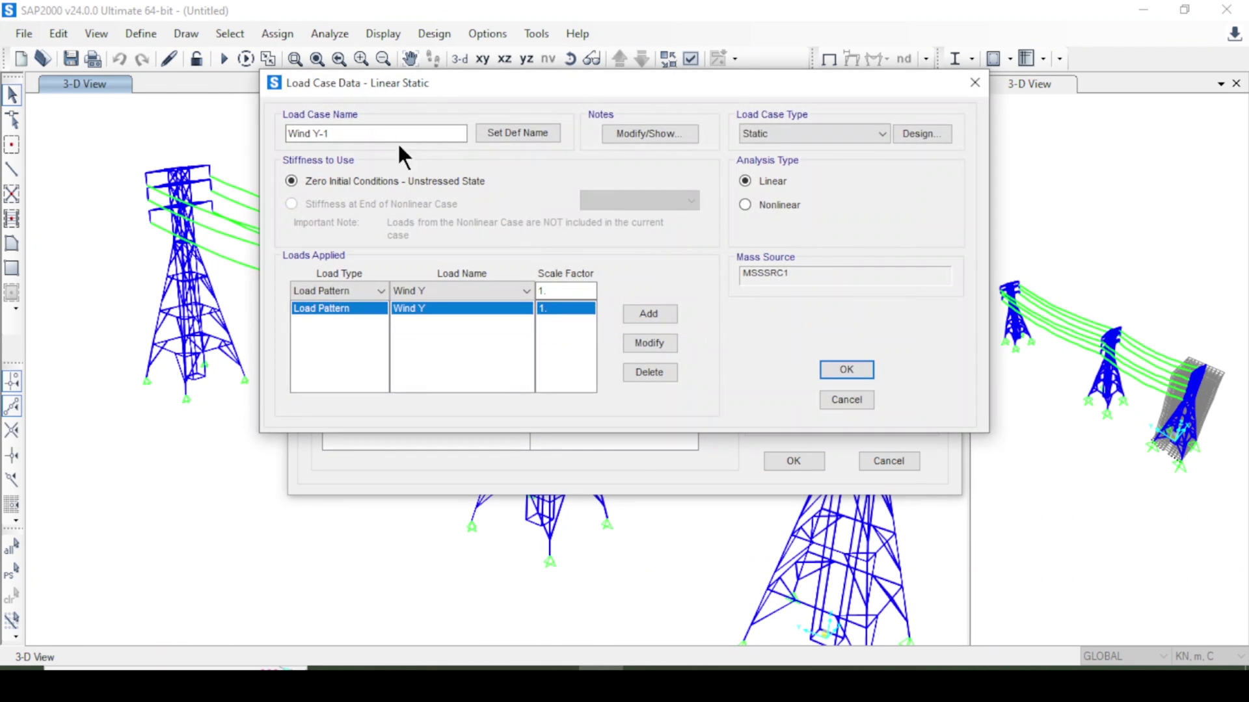
{"action": "left_click", "coordinate": [387, 137]}
{"action": "key", "text": "BackSpace"}
{"action": "left_click_drag", "start_coordinate": [580, 293], "coordinate": [313, 254]}
{"action": "type", "text": "-1"}
{"action": "left_click", "coordinate": [658, 345]}
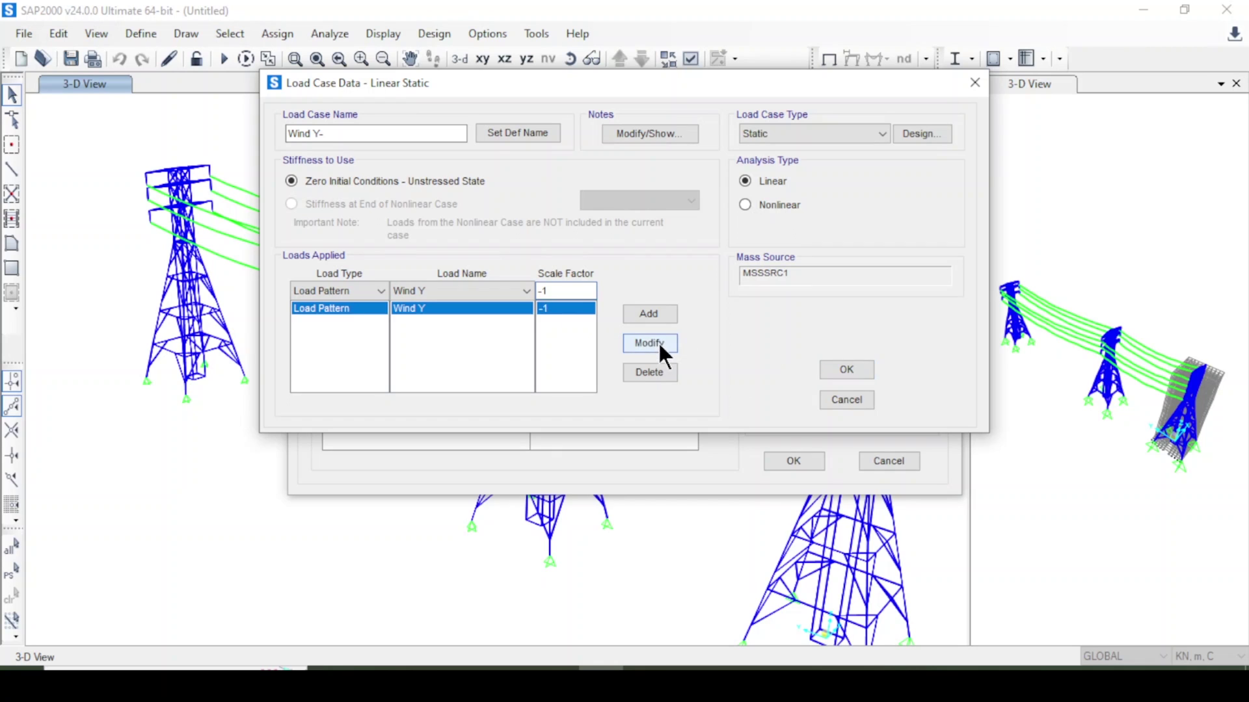
{"action": "left_click", "coordinate": [846, 370]}
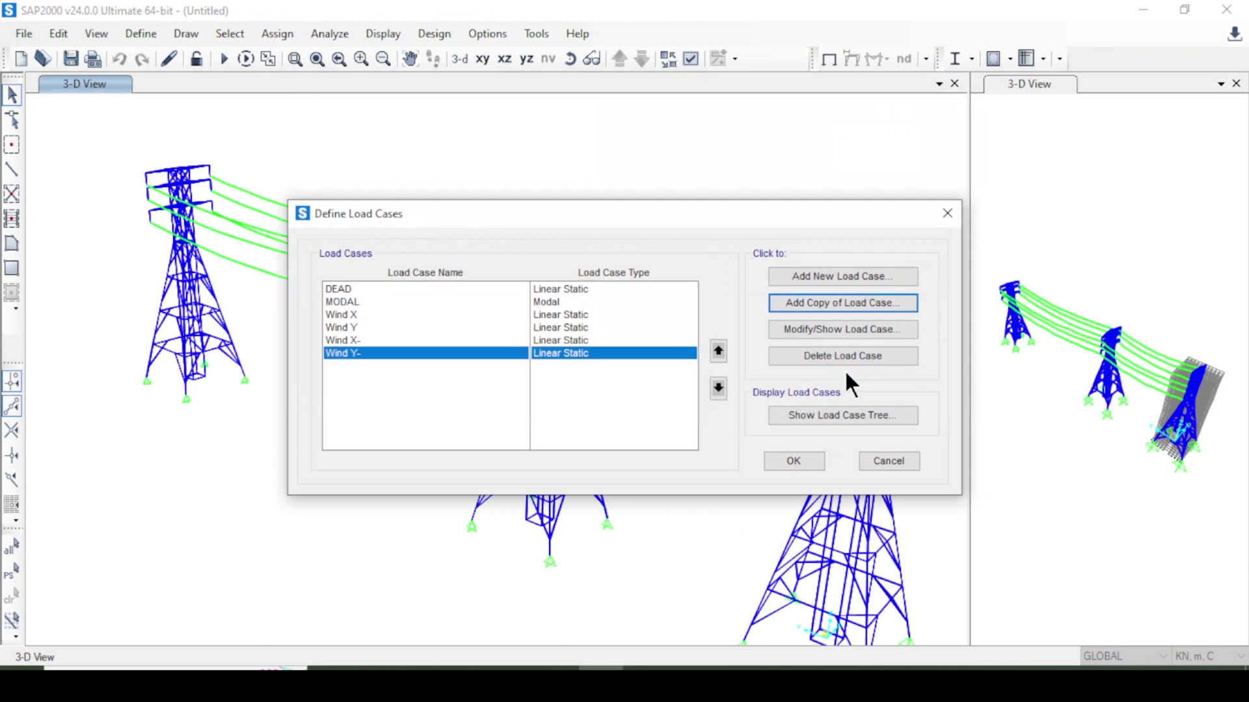
{"action": "left_click", "coordinate": [794, 462]}
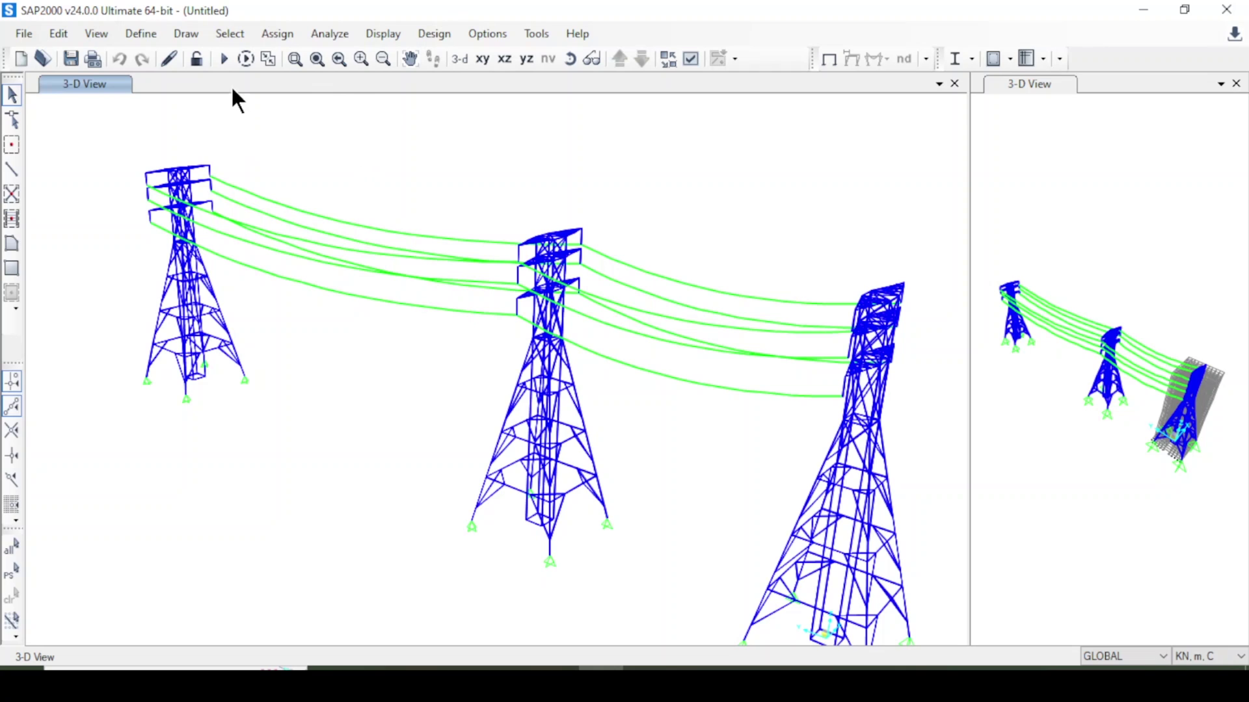
- Start the analysis run and save the model as Transmission Tower
{"action": "left_click", "coordinate": [226, 59]}
{"action": "type", "text": "Transm"}
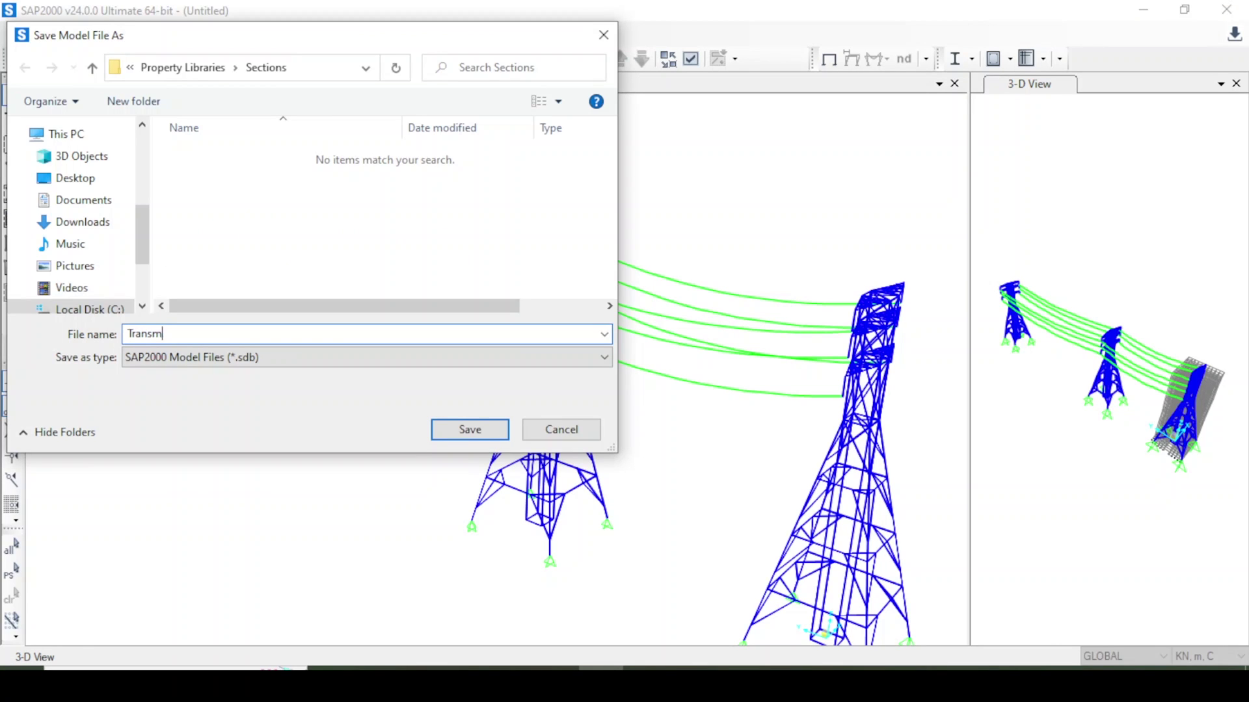
{"action": "type", "text": "ission Tower"}
{"action": "key", "text": "Return"}
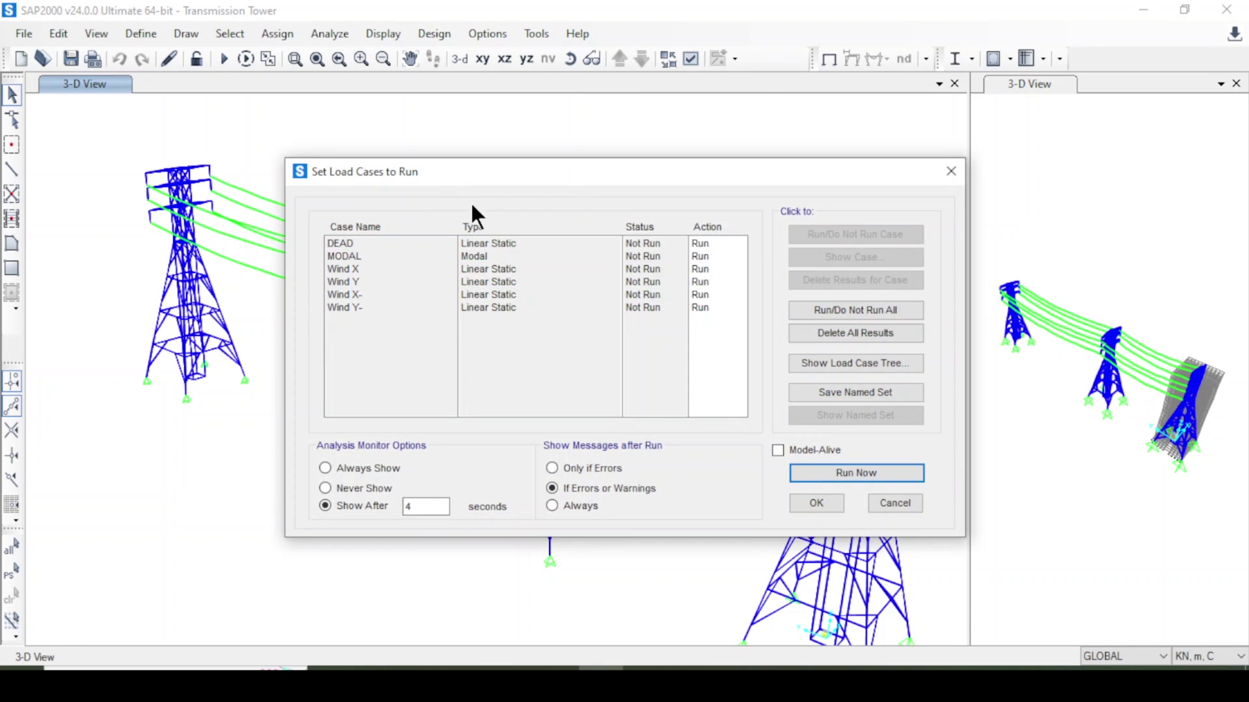
- Toggle the run action of the load cases and run the analysis
{"action": "left_click", "coordinate": [502, 257]}
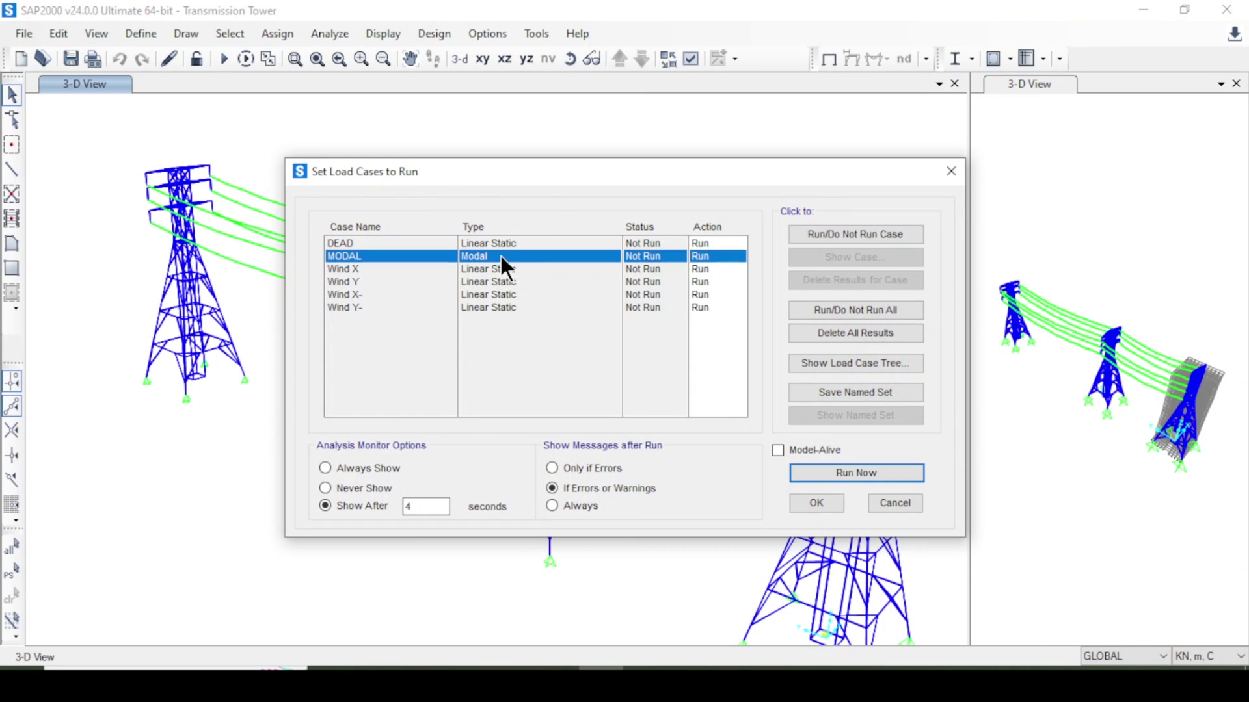
{"action": "left_click", "coordinate": [854, 313]}
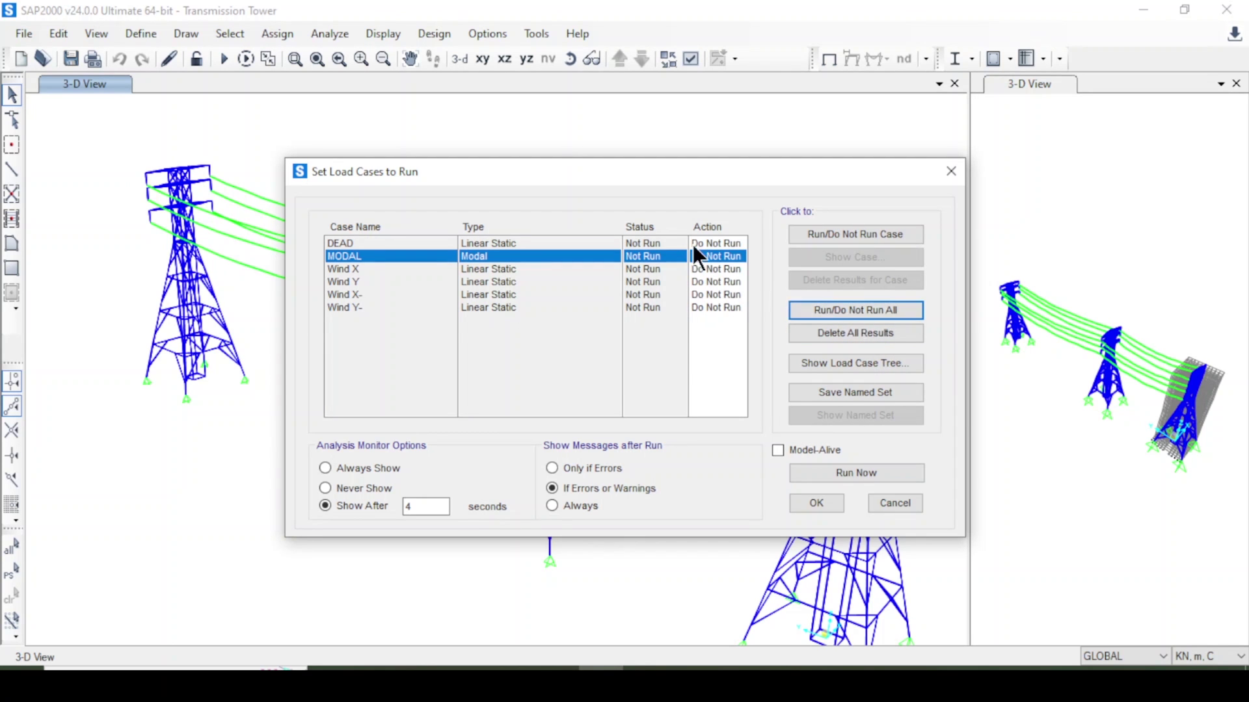
{"action": "left_click", "coordinate": [831, 465]}
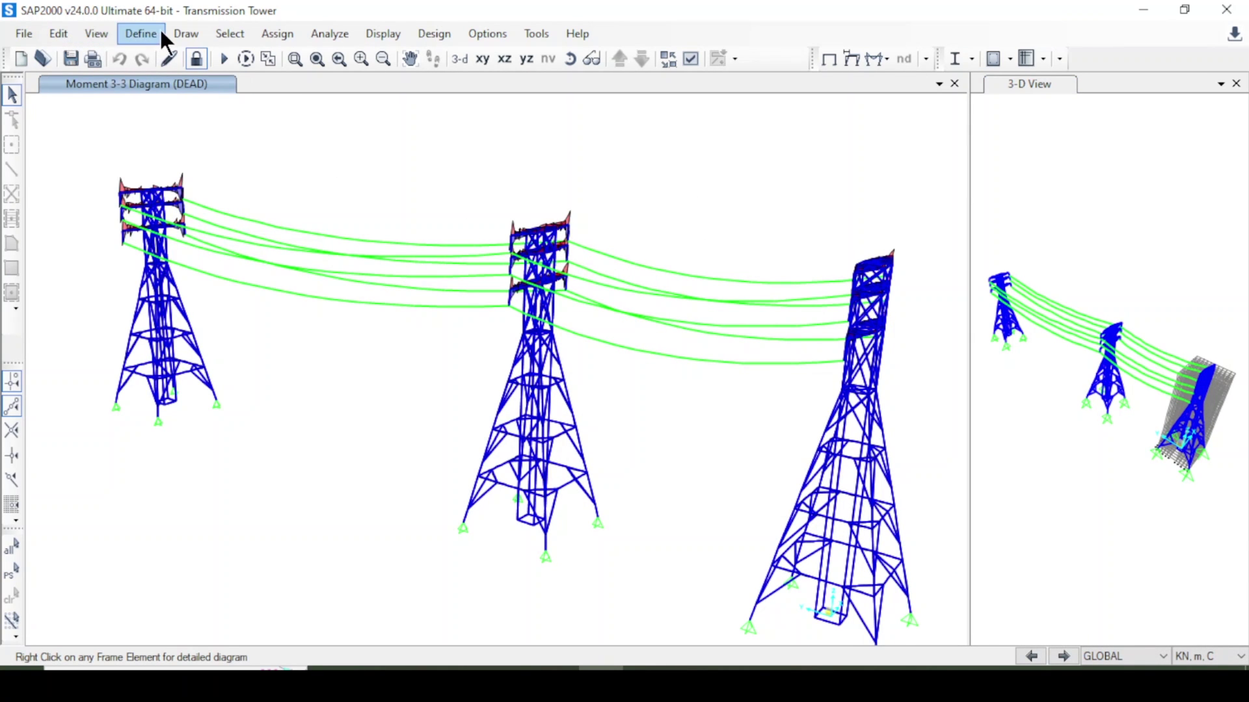
- Add the default code-generated load combinations for steel frame design
{"action": "left_click", "coordinate": [158, 30]}
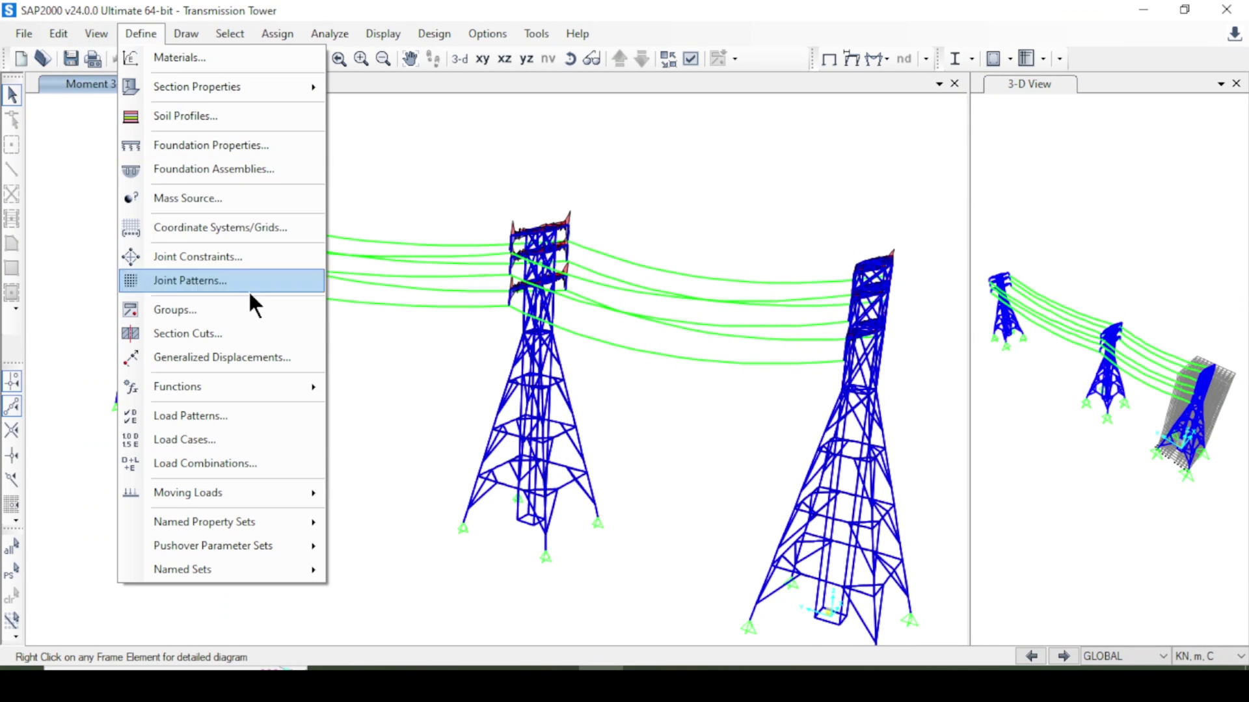
{"action": "left_click", "coordinate": [291, 459]}
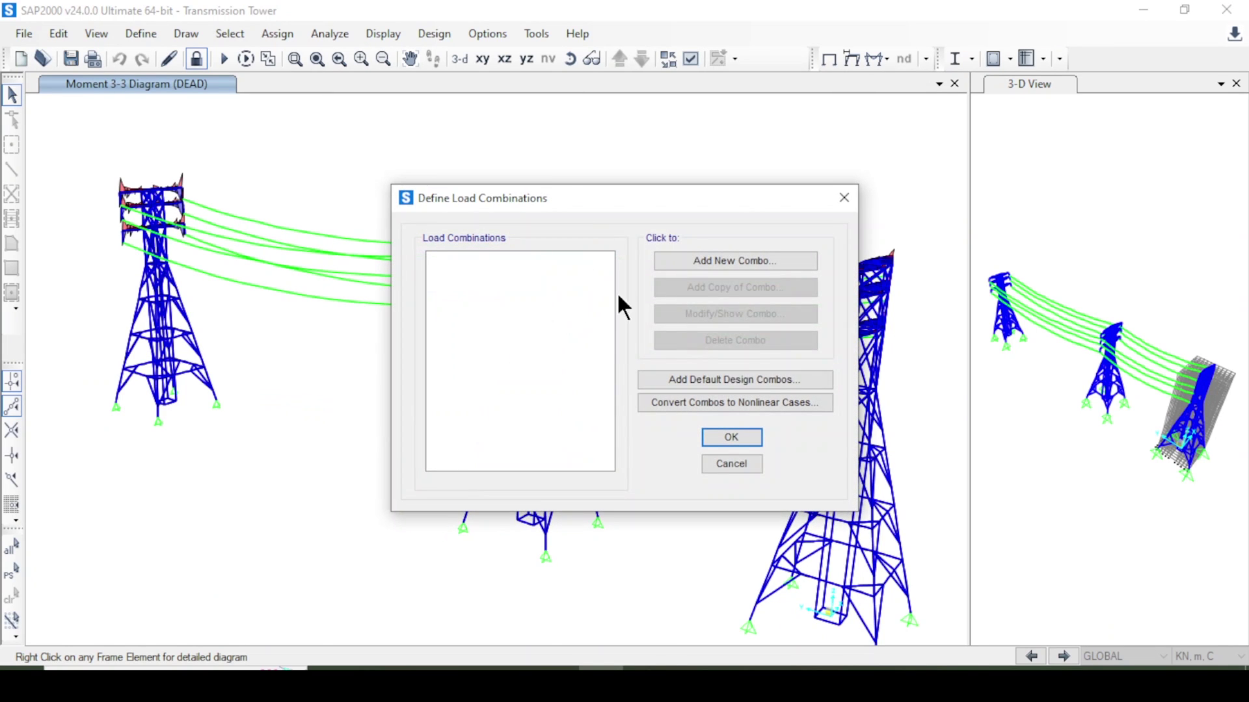
{"action": "left_click", "coordinate": [713, 381]}
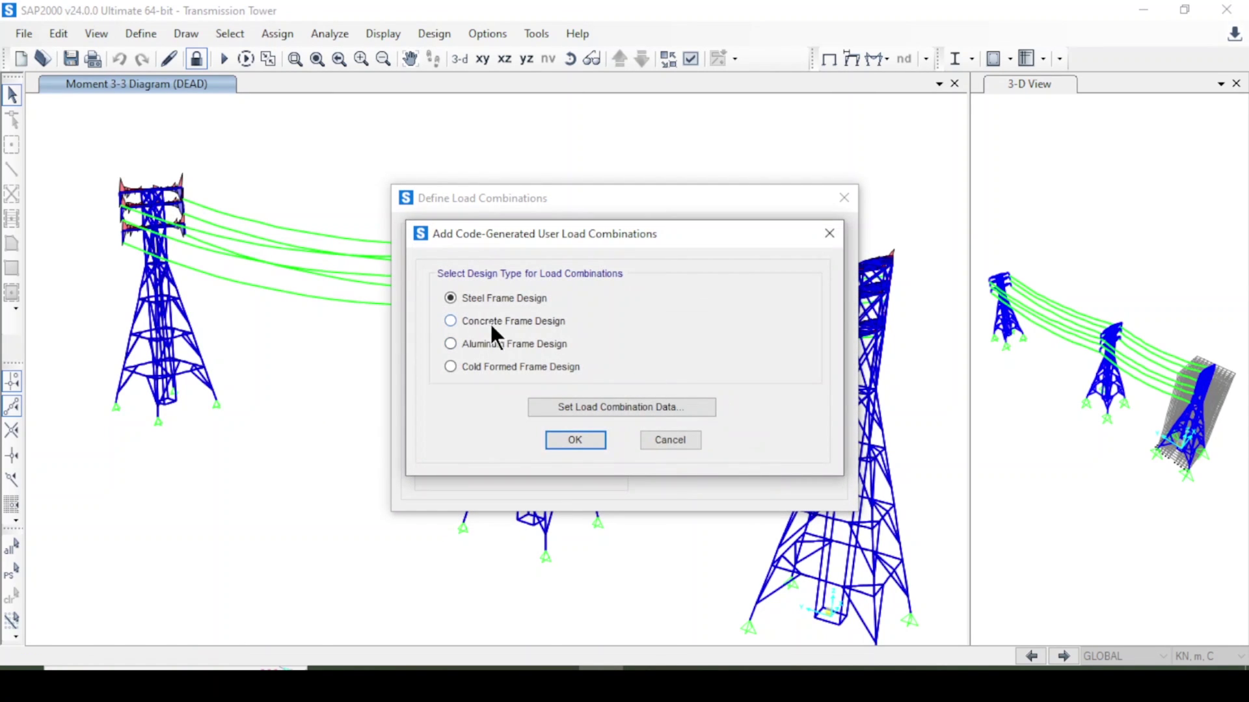
{"action": "left_click", "coordinate": [575, 440]}
{"action": "left_click", "coordinate": [511, 310]}
{"action": "mouse_move", "coordinate": [606, 303]}
{"action": "left_mouse_down"}
{"action": "mouse_move", "coordinate": [580, 462]}
{"action": "mouse_move", "coordinate": [610, 290]}
{"action": "left_mouse_up"}
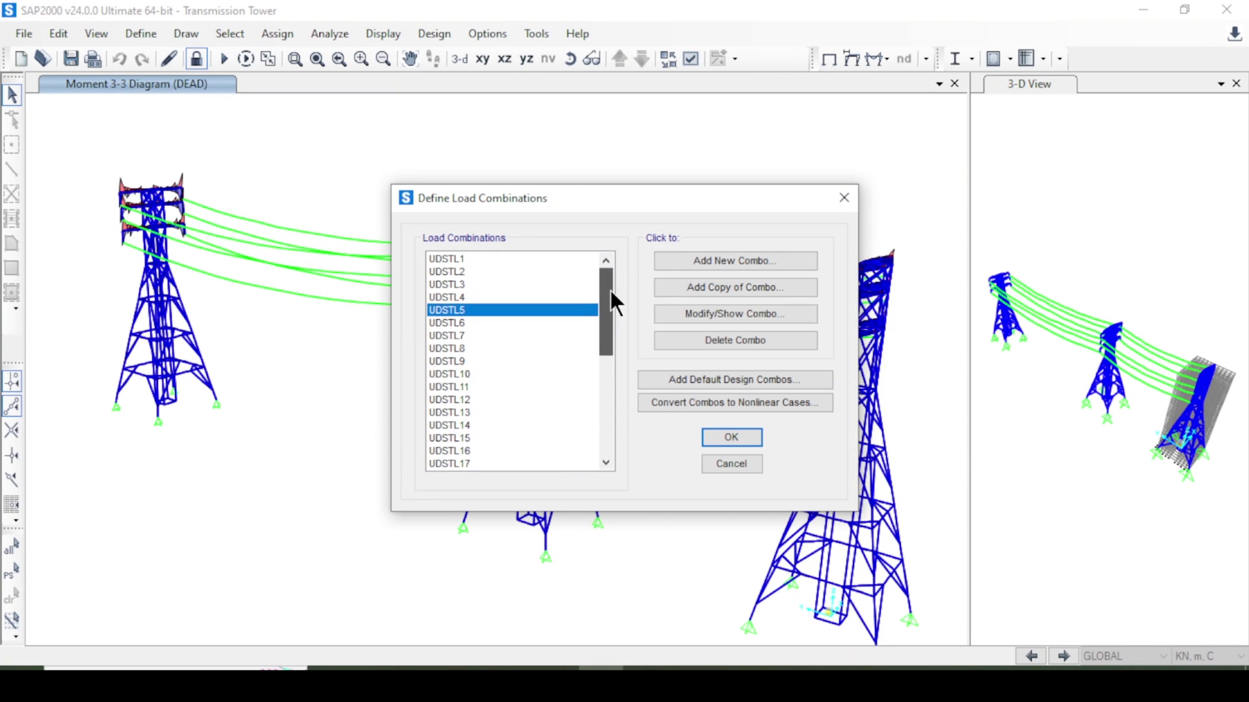
- Convert all the UDSTL load combinations to nonlinear cases and accept the load combinations
{"action": "left_click_drag", "start_coordinate": [487, 258], "coordinate": [506, 501]}
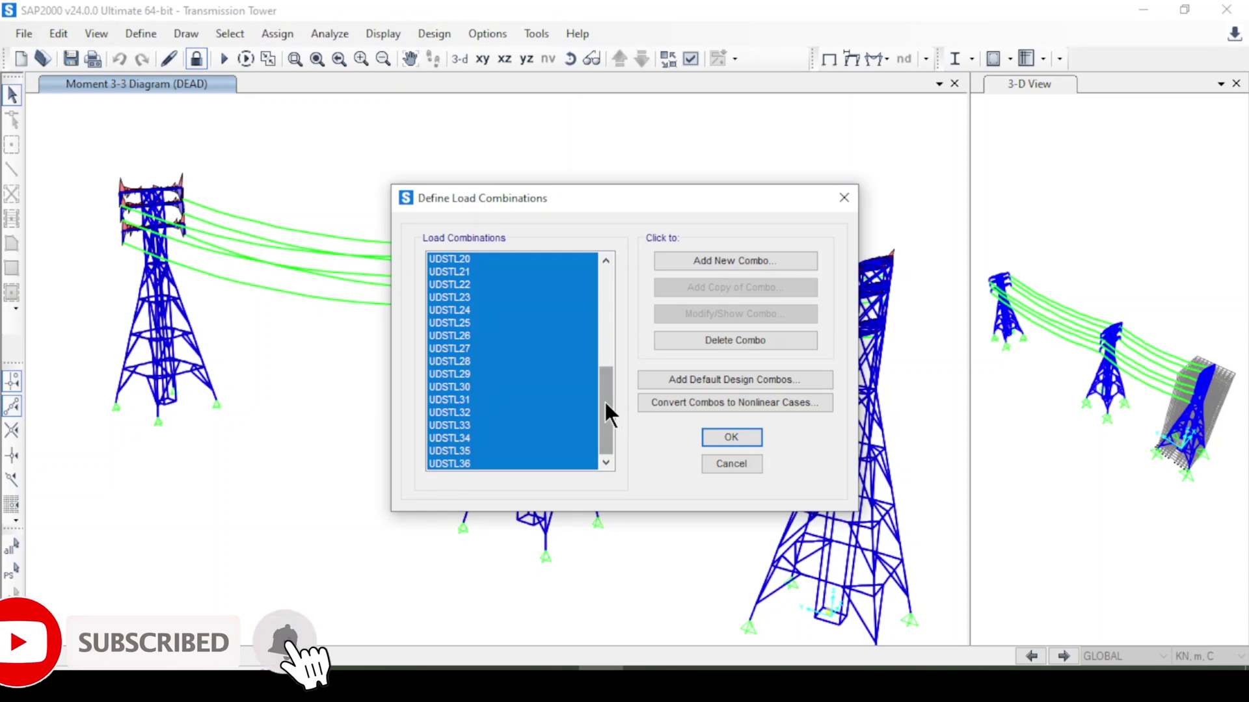
{"action": "left_click_drag", "start_coordinate": [604, 402], "coordinate": [593, 255]}
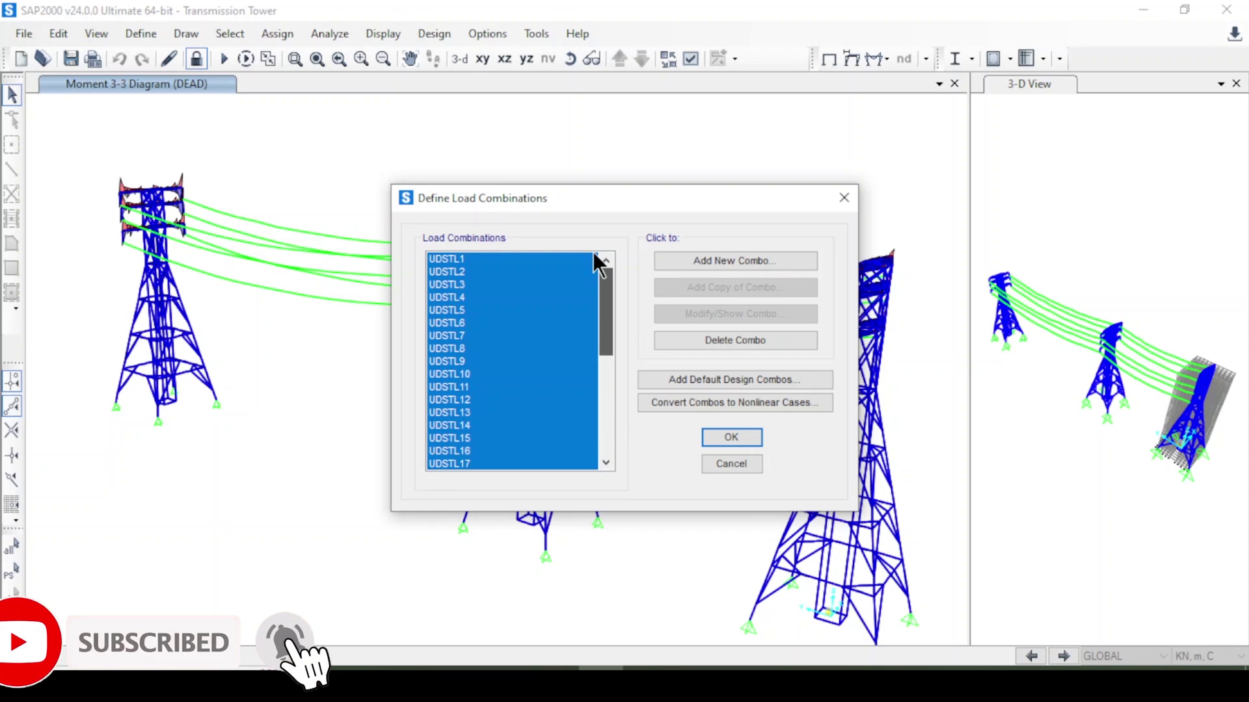
{"action": "left_click", "coordinate": [703, 400]}
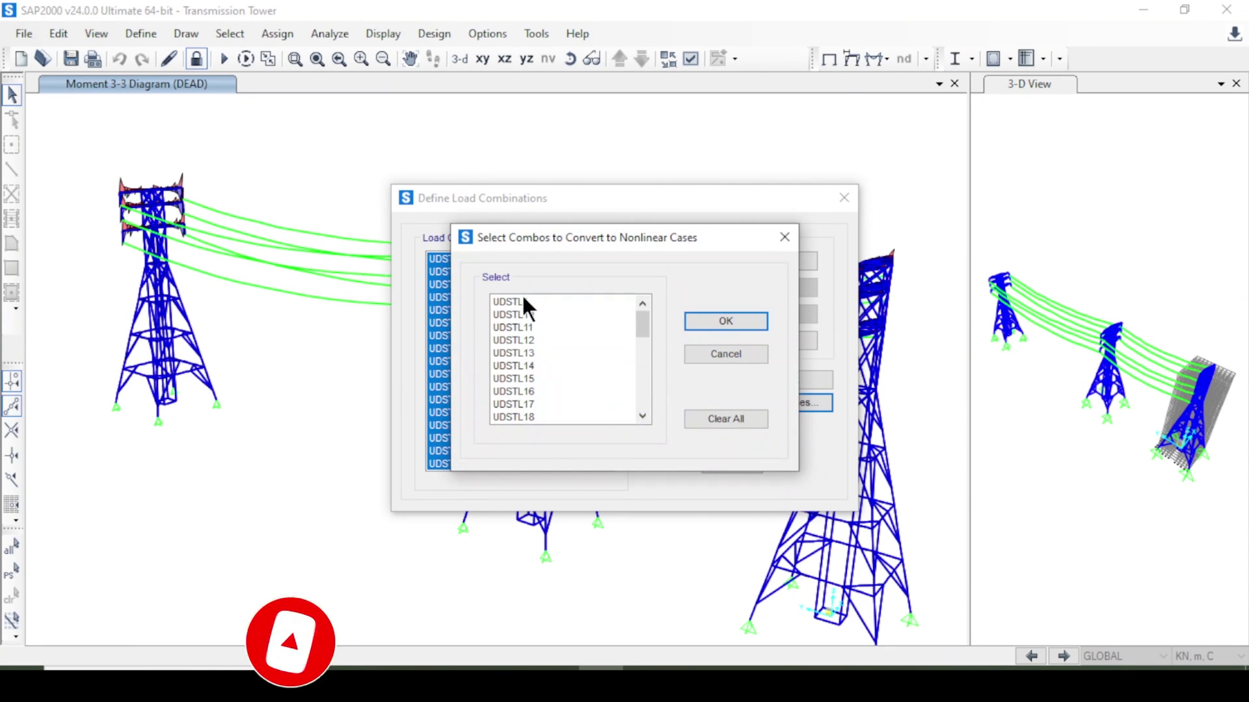
{"action": "left_click_drag", "start_coordinate": [549, 301], "coordinate": [536, 449]}
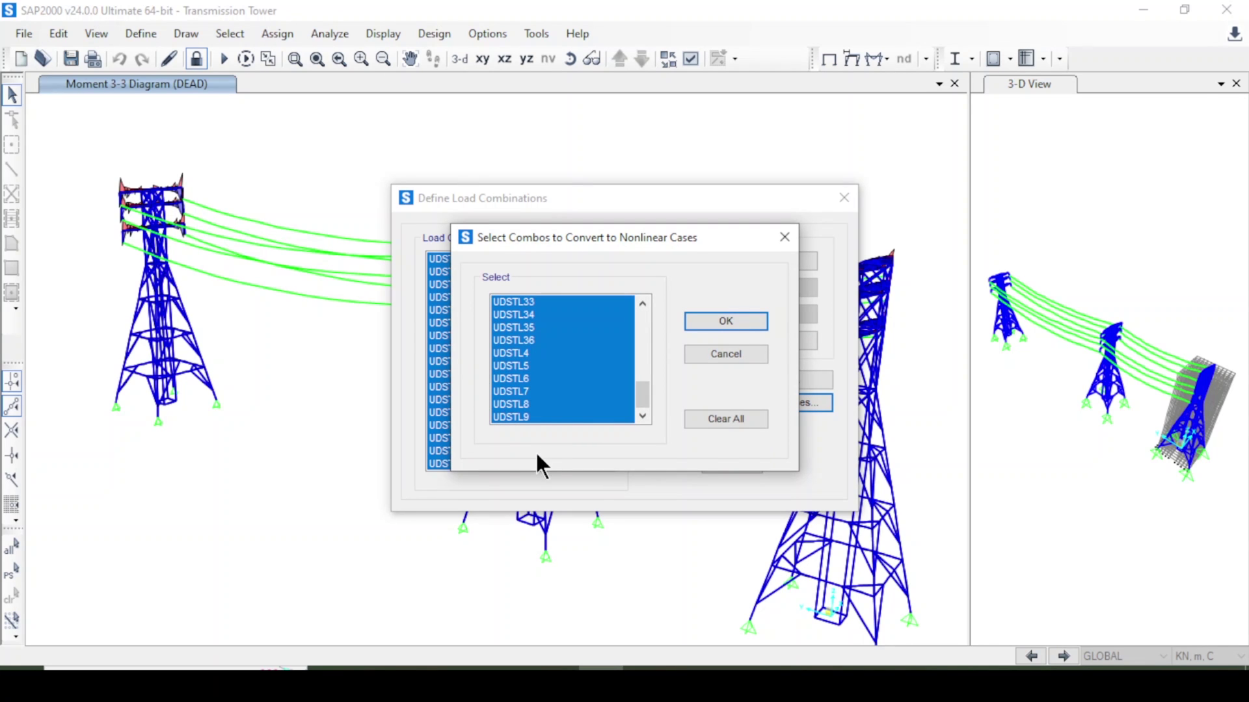
{"action": "left_click_drag", "start_coordinate": [639, 393], "coordinate": [636, 309]}
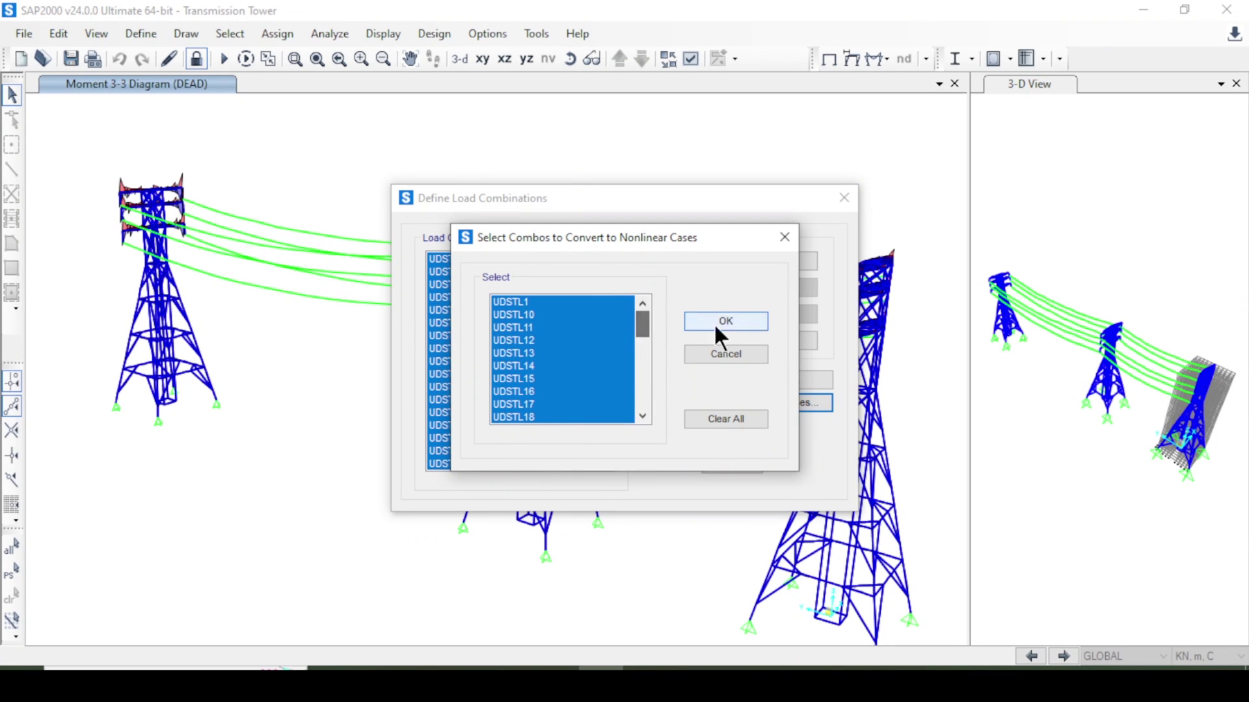
{"action": "left_click", "coordinate": [726, 321]}
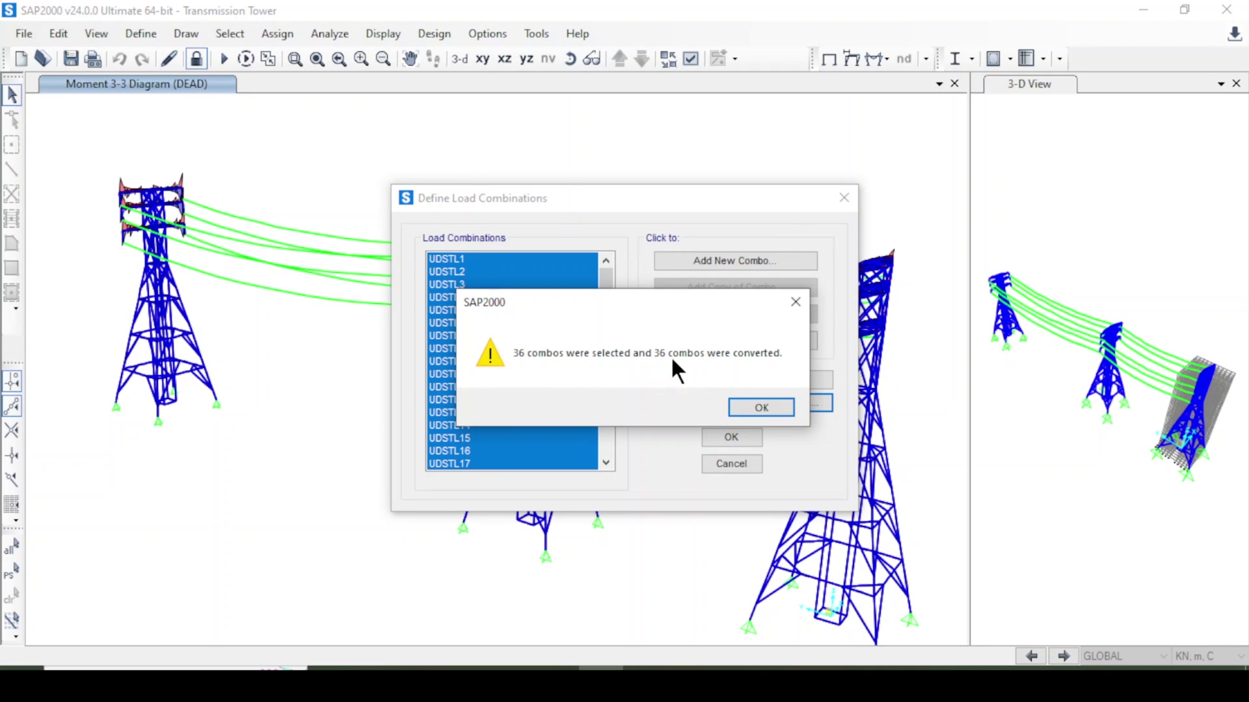
{"action": "left_click", "coordinate": [758, 406]}
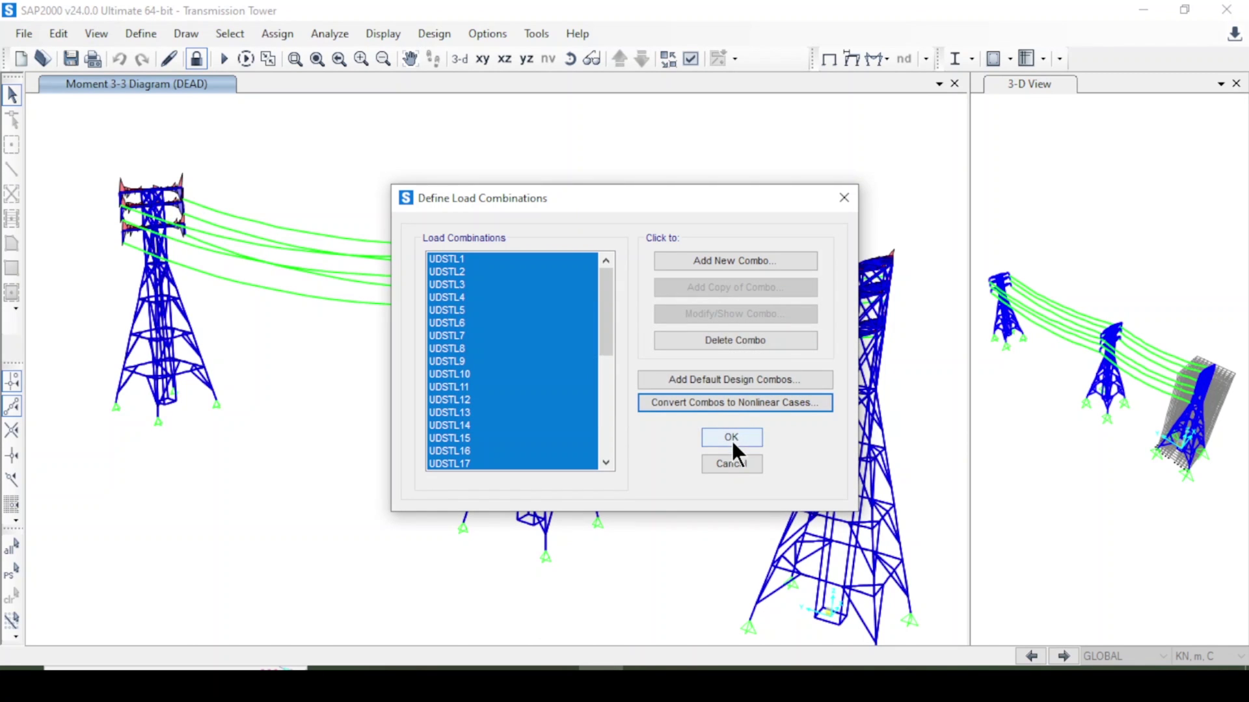
{"action": "left_click", "coordinate": [731, 437]}
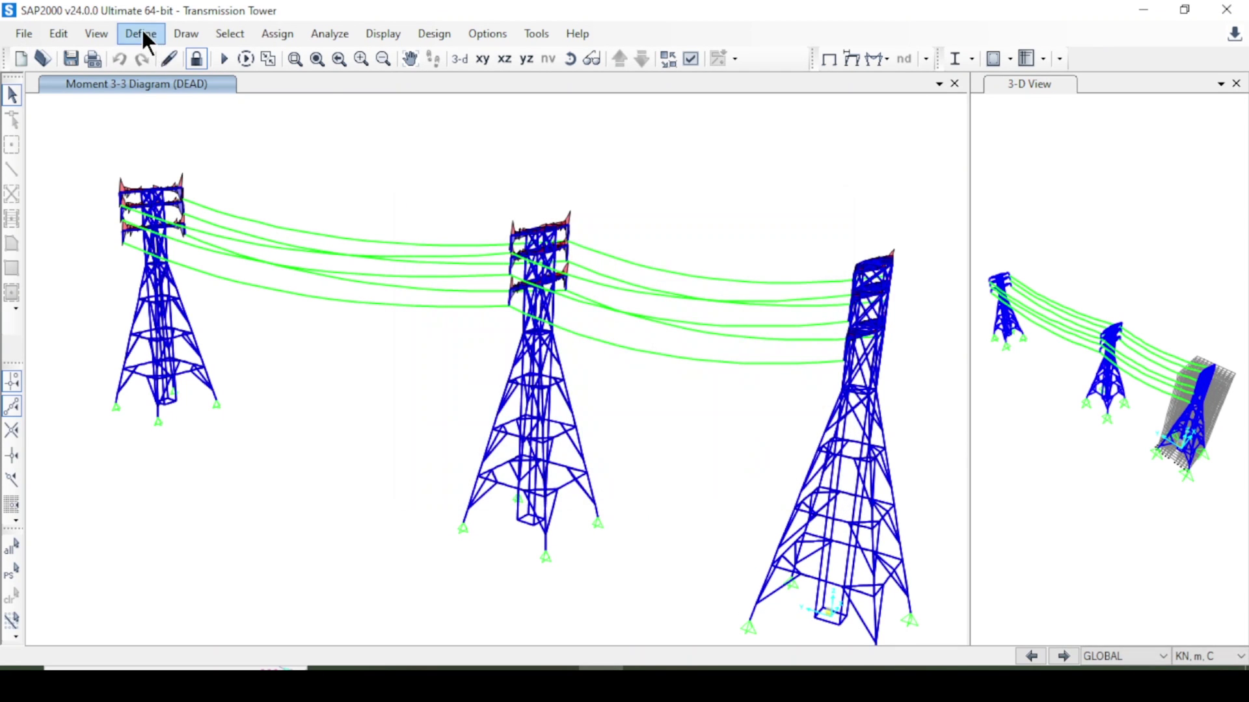
- Review the defined load cases, including the nonlinear static cases converted from the combinations
{"action": "left_click", "coordinate": [144, 36]}
{"action": "left_click", "coordinate": [241, 440]}
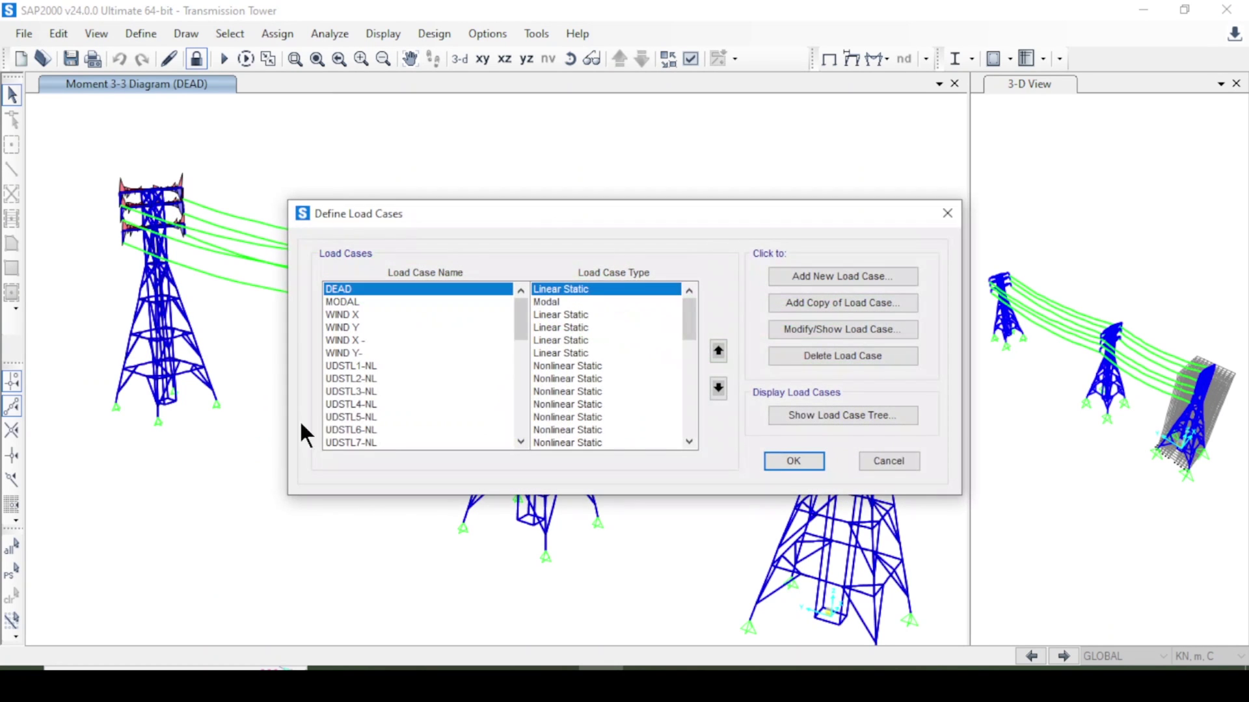
{"action": "left_click", "coordinate": [689, 442]}
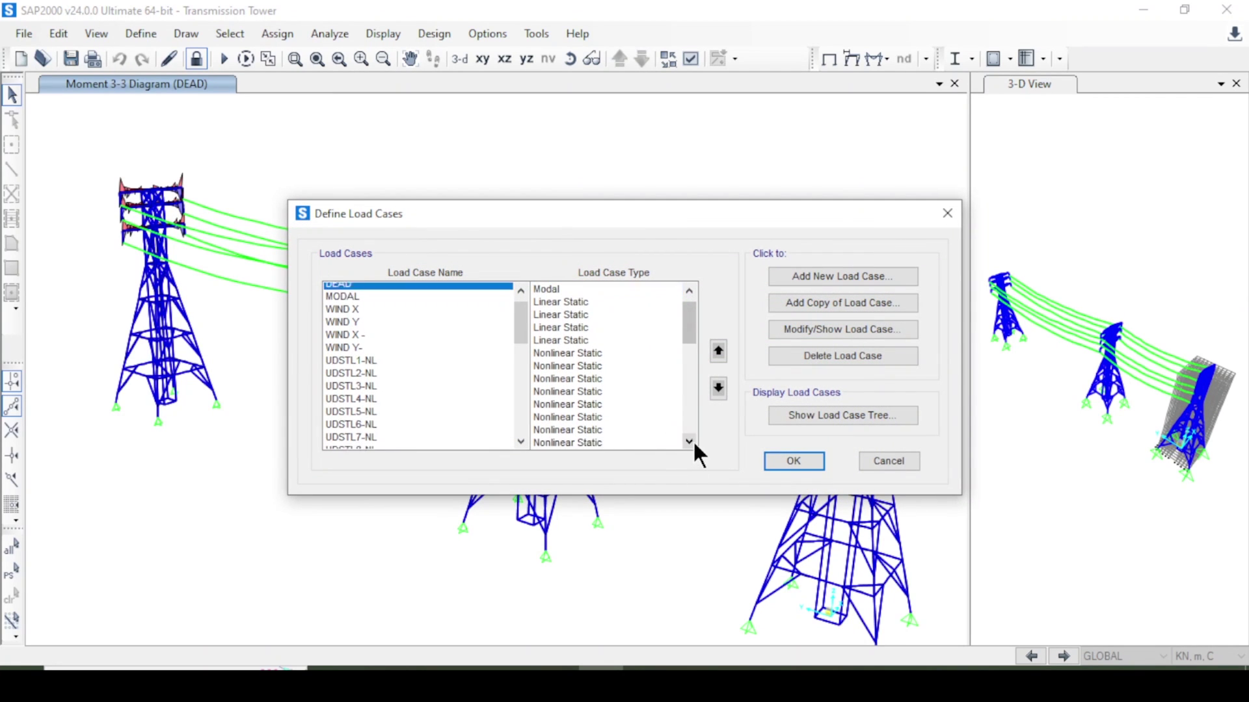
{"action": "left_click", "coordinate": [807, 460]}
- Run the steel frame design check of the structure
{"action": "left_click", "coordinate": [434, 31]}
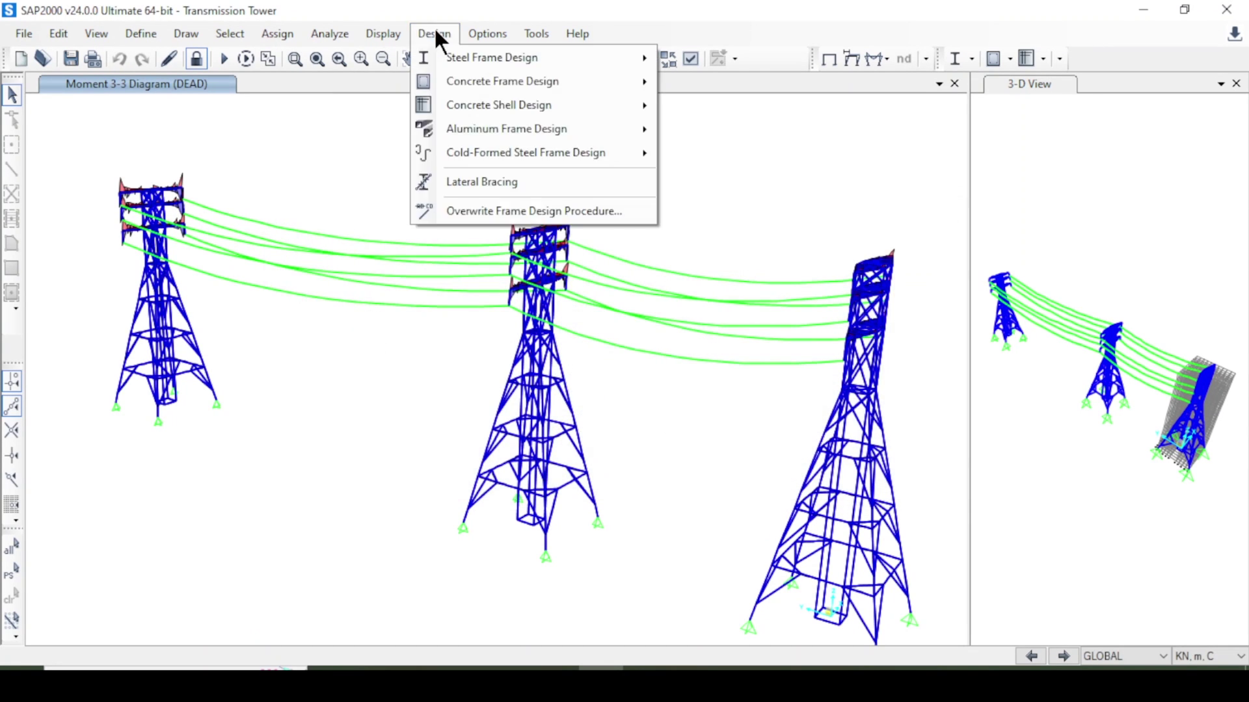
{"action": "mouse_move", "coordinate": [591, 61]}
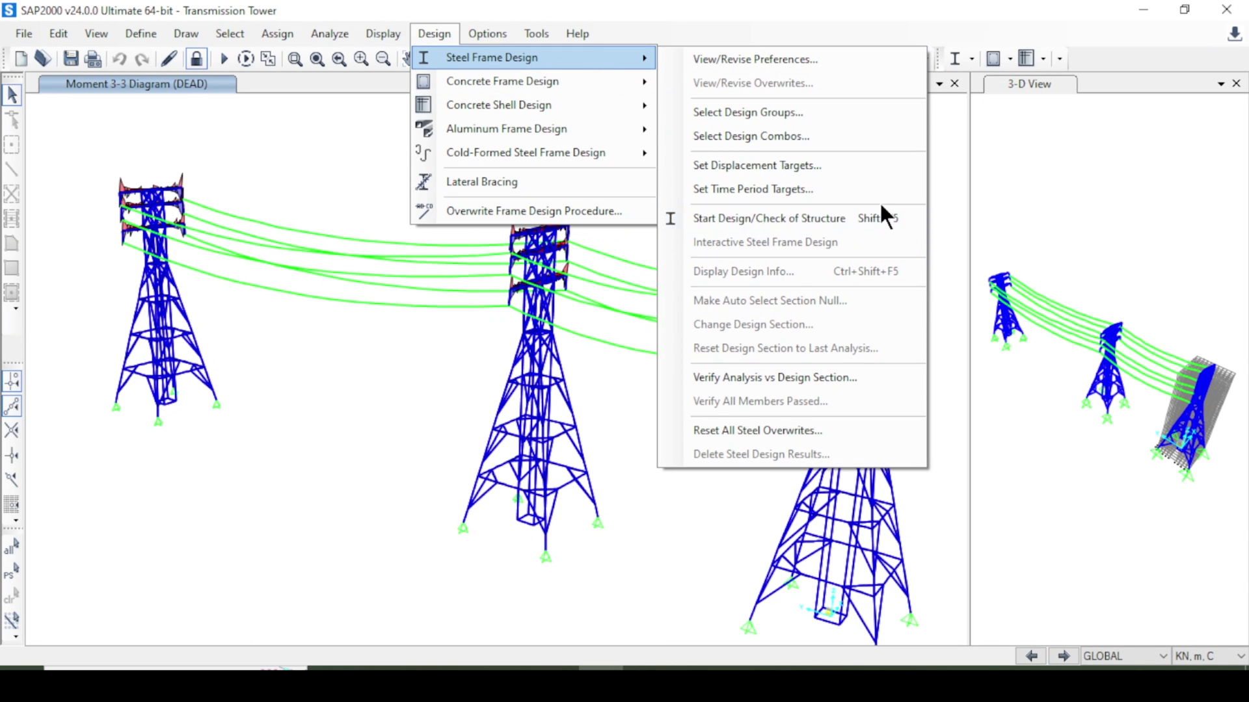
{"action": "left_click", "coordinate": [1001, 49]}
{"action": "left_click", "coordinate": [1005, 52]}
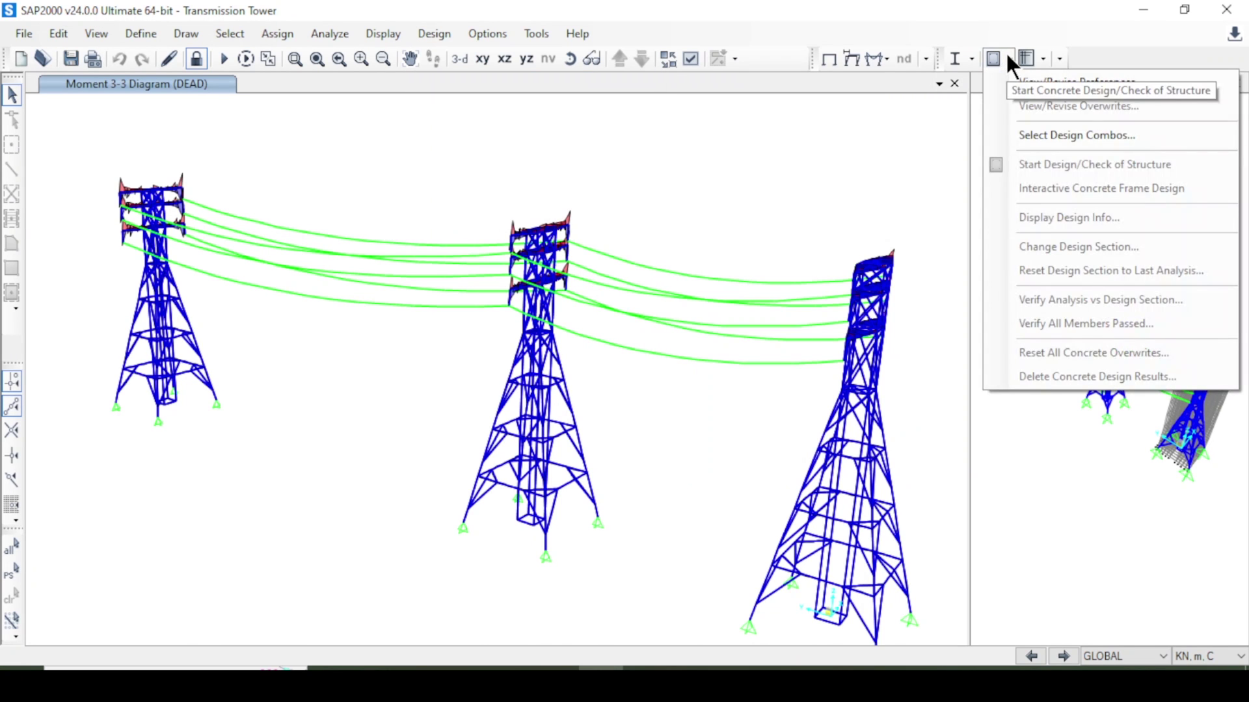
{"action": "left_click", "coordinate": [1005, 64]}
{"action": "left_click", "coordinate": [969, 58]}
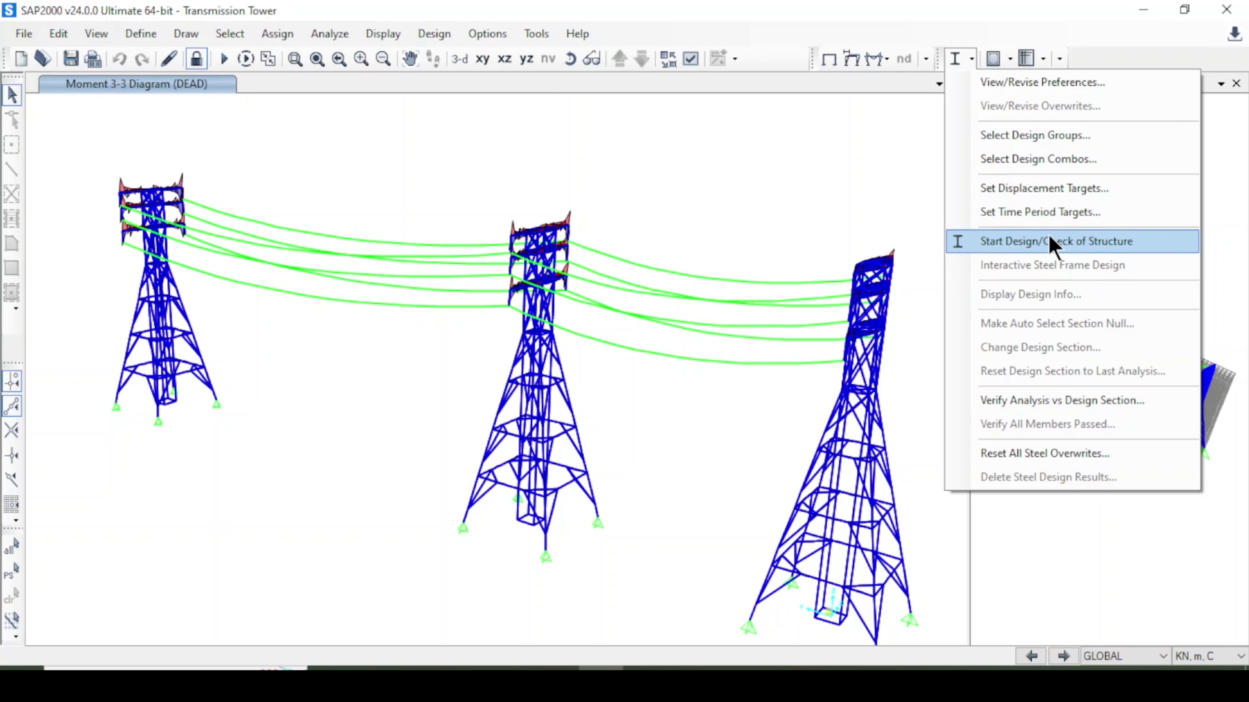
{"action": "left_click", "coordinate": [429, 33]}
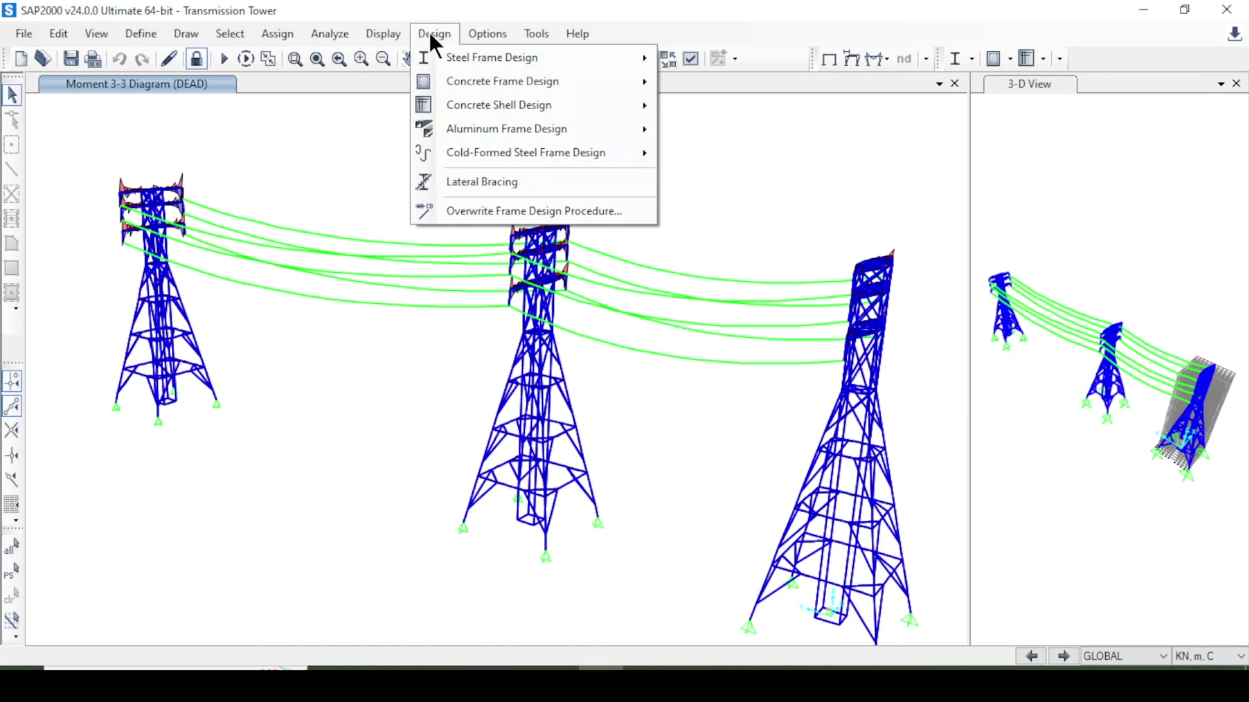
{"action": "mouse_move", "coordinate": [531, 58]}
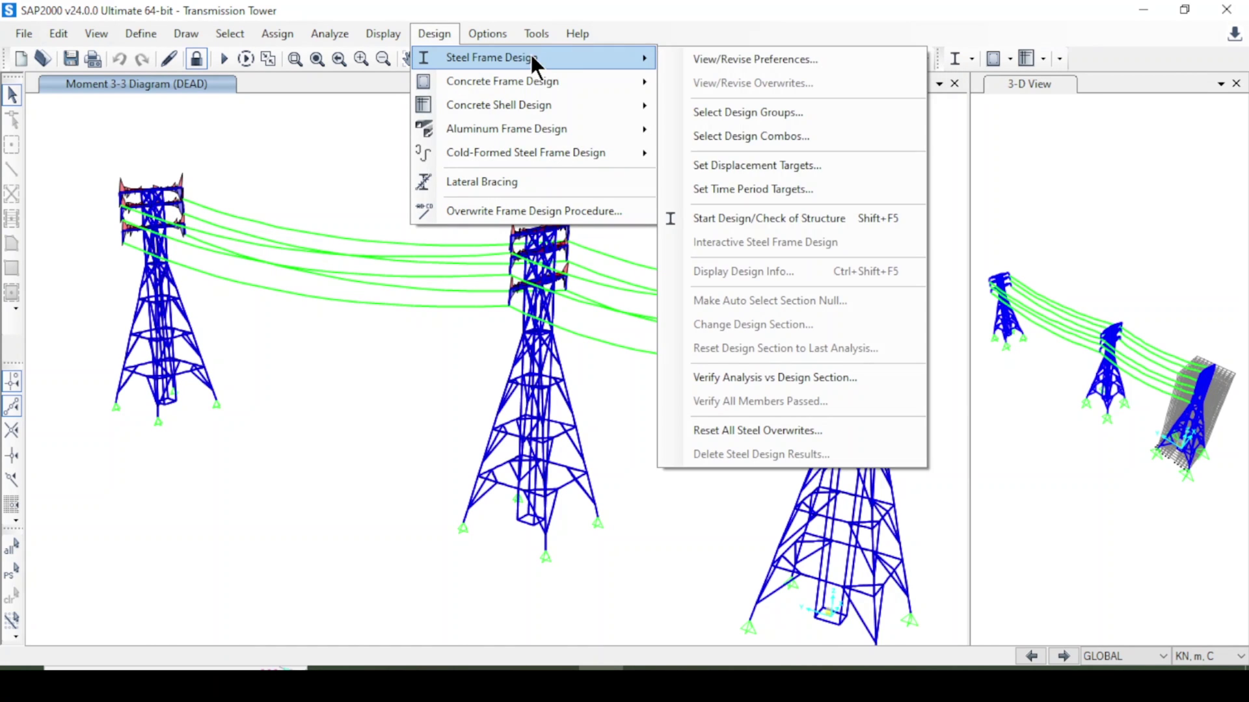
{"action": "left_click", "coordinate": [815, 225]}
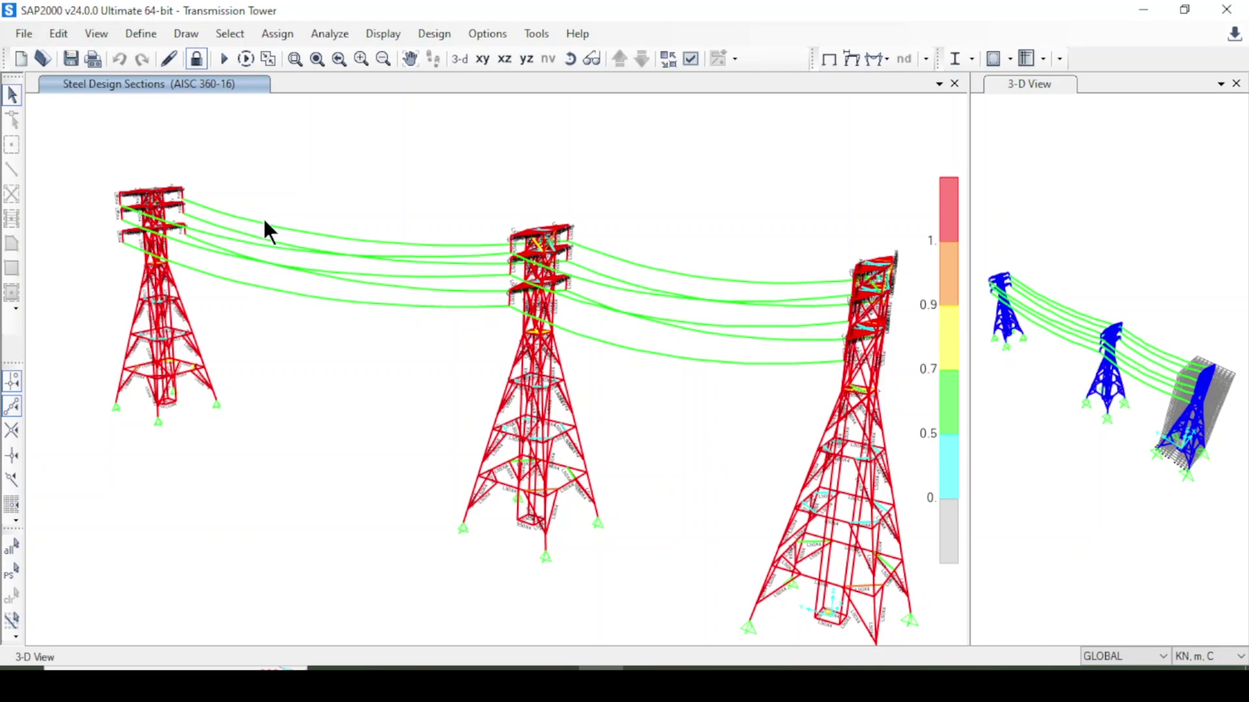
- Unlock the model, deleting its analysis results, and import the L80X6 angle frame section with material A992Fy50
{"action": "left_click", "coordinate": [196, 56]}
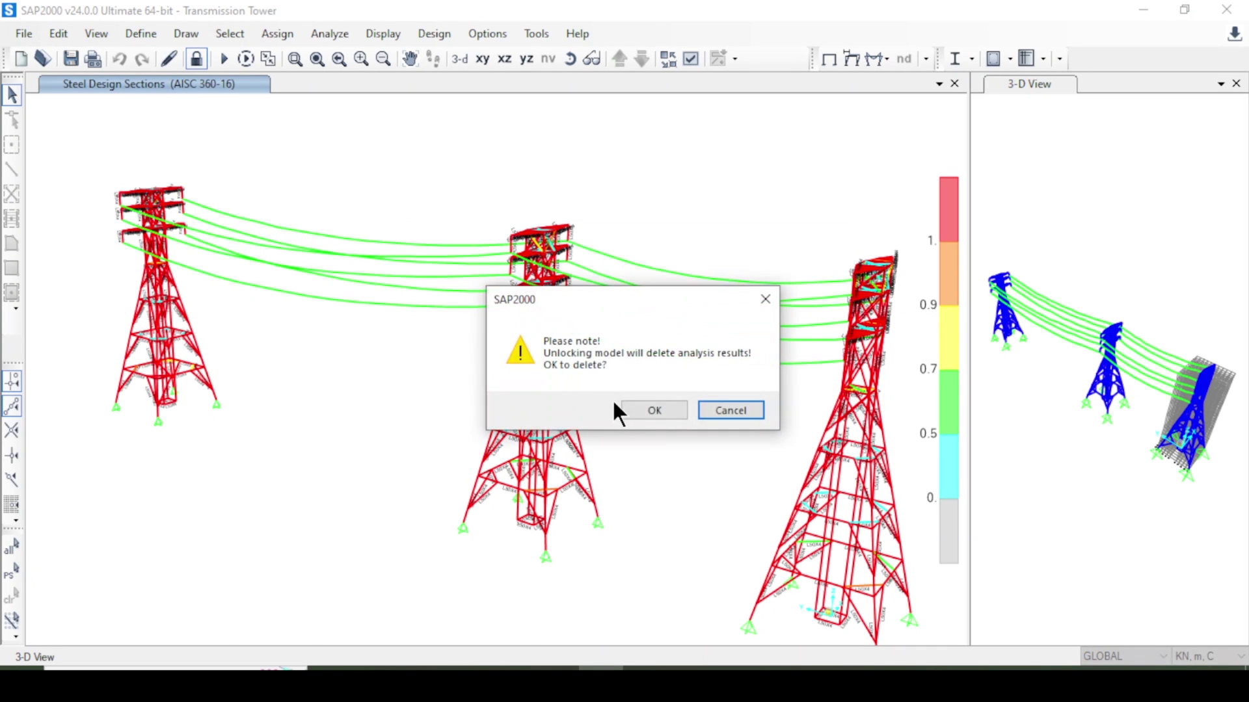
{"action": "left_click", "coordinate": [628, 407]}
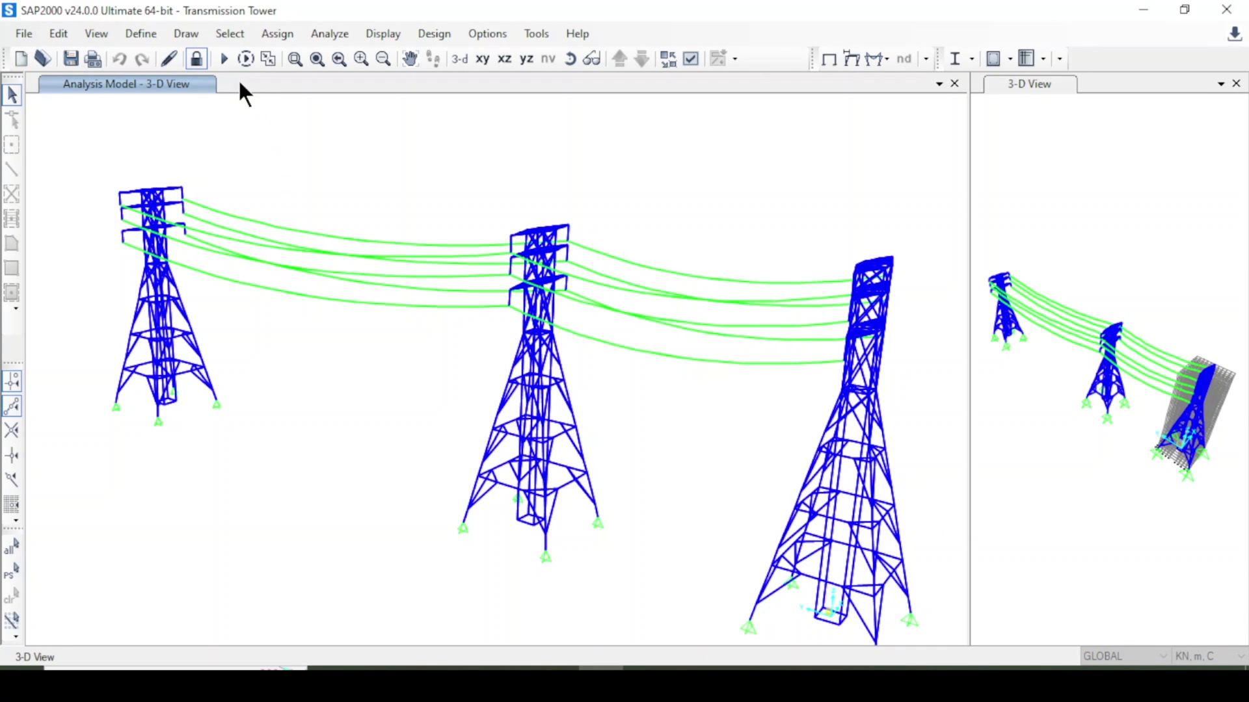
{"action": "left_click", "coordinate": [144, 34]}
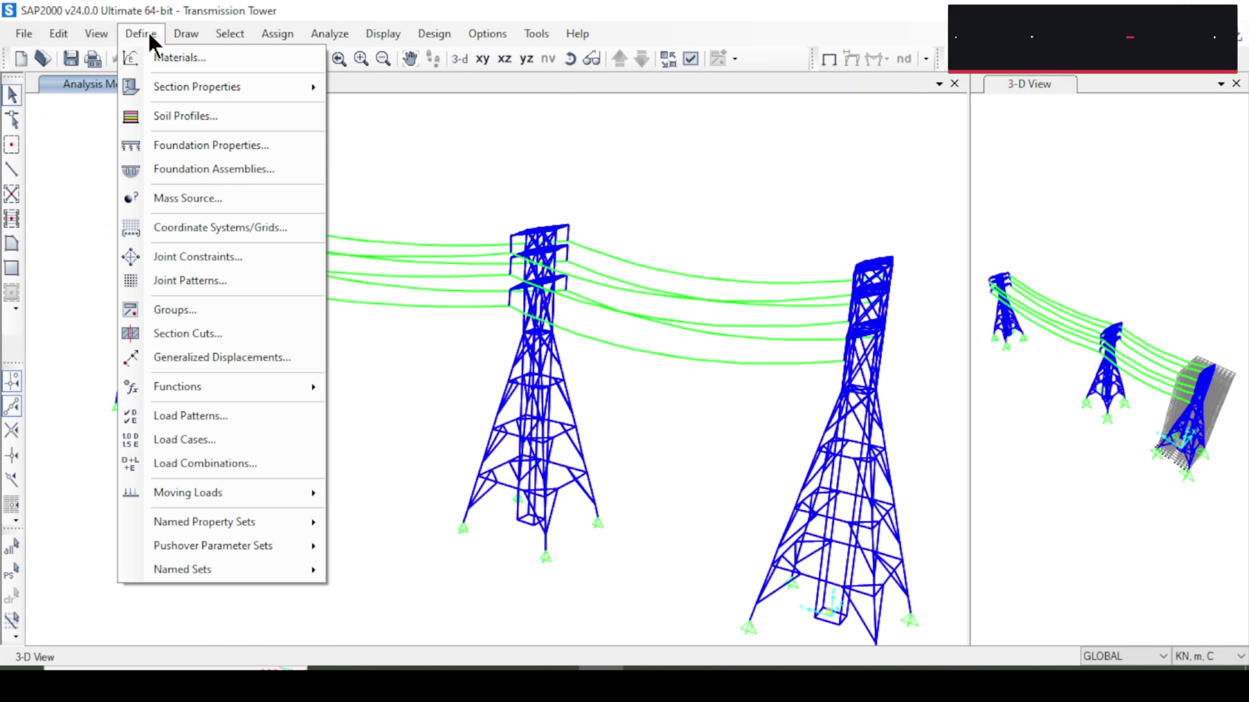
{"action": "mouse_move", "coordinate": [223, 90]}
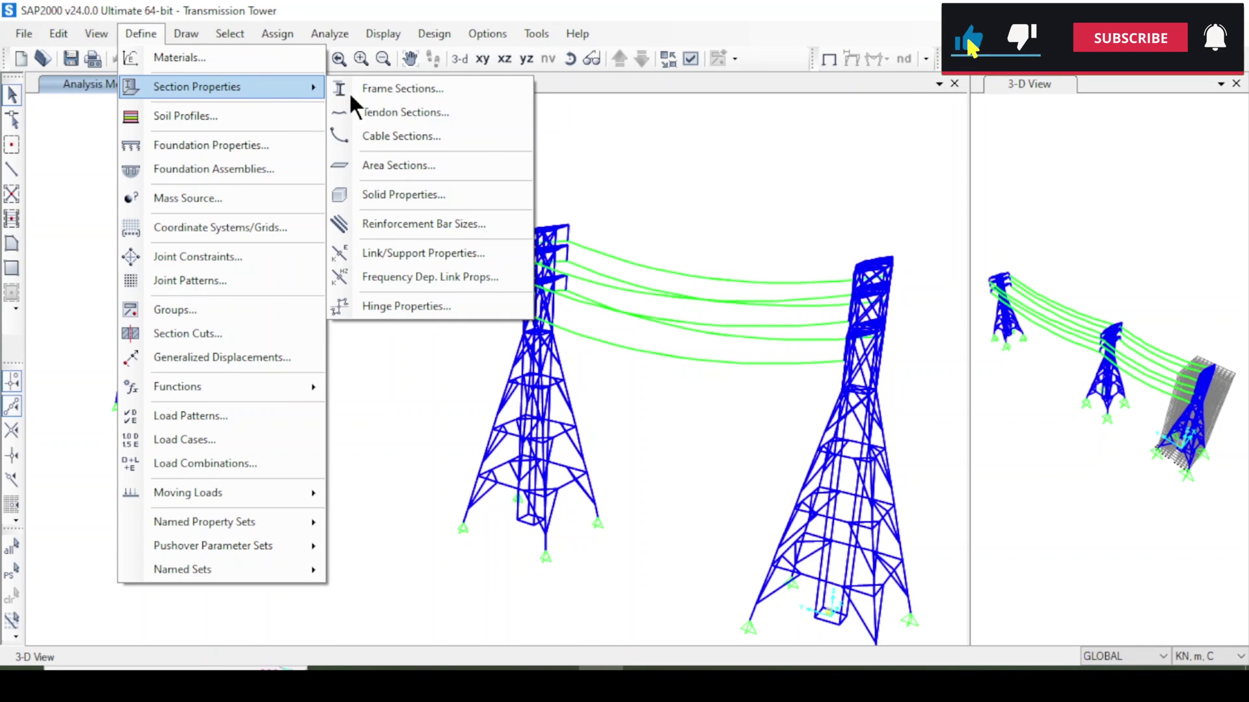
{"action": "left_click", "coordinate": [458, 95]}
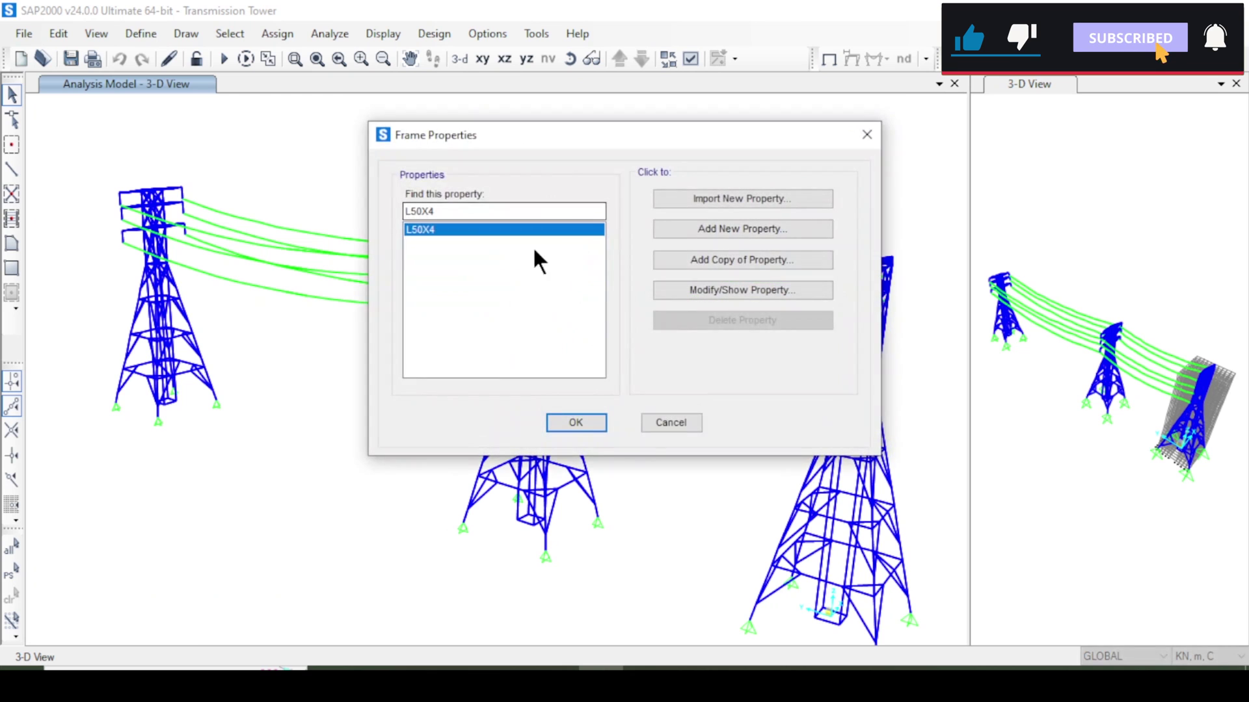
{"action": "left_click", "coordinate": [690, 201]}
{"action": "left_click", "coordinate": [817, 265]}
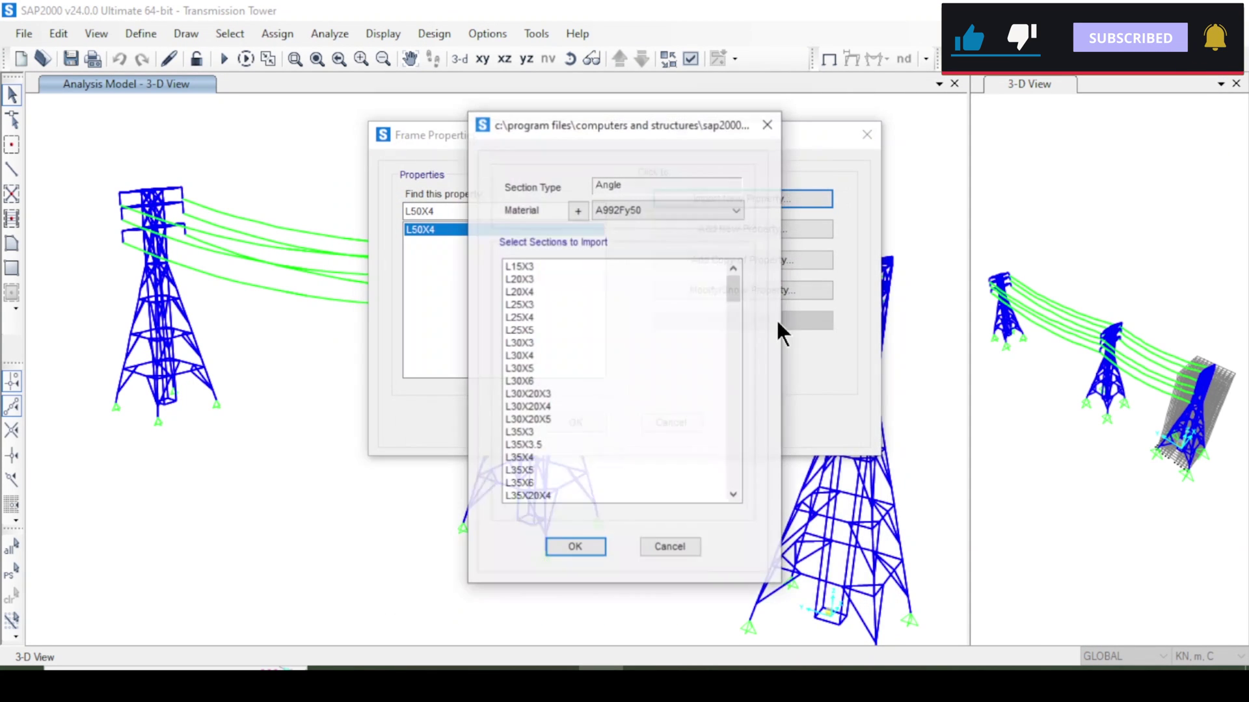
{"action": "left_click", "coordinate": [734, 496]}
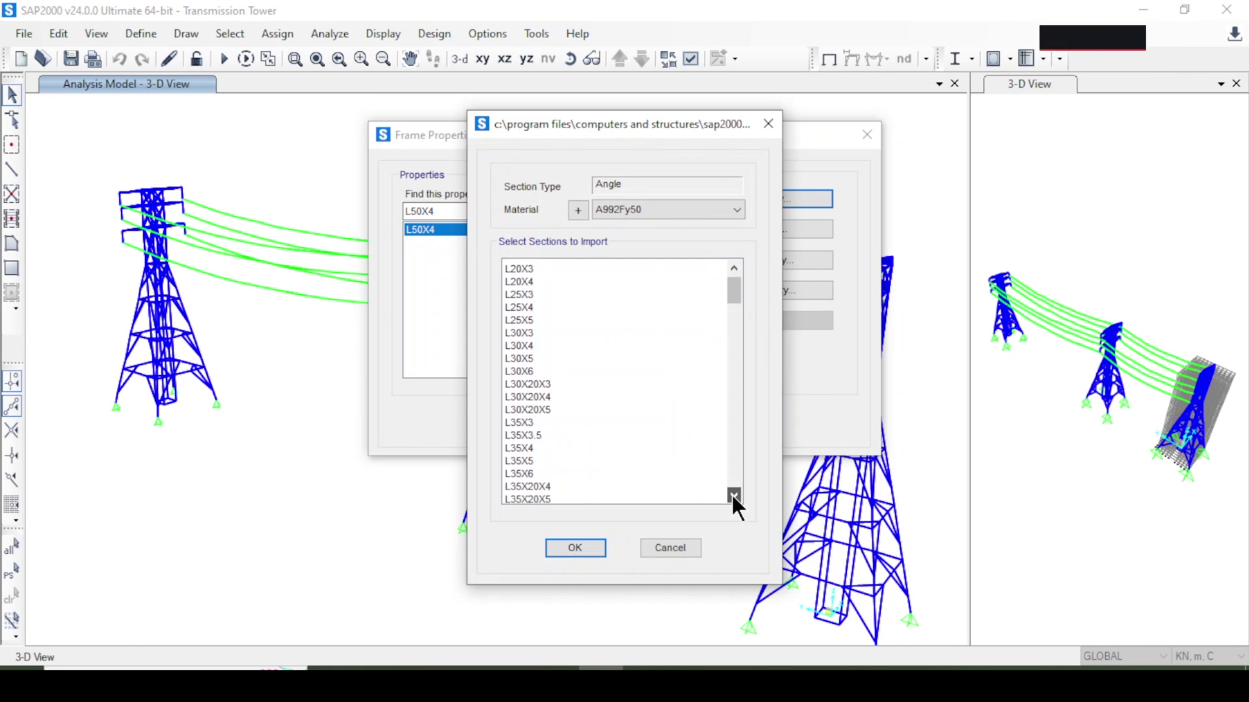
{"action": "left_click", "coordinate": [733, 496]}
{"action": "left_click", "coordinate": [733, 495]}
{"action": "left_click", "coordinate": [733, 496]}
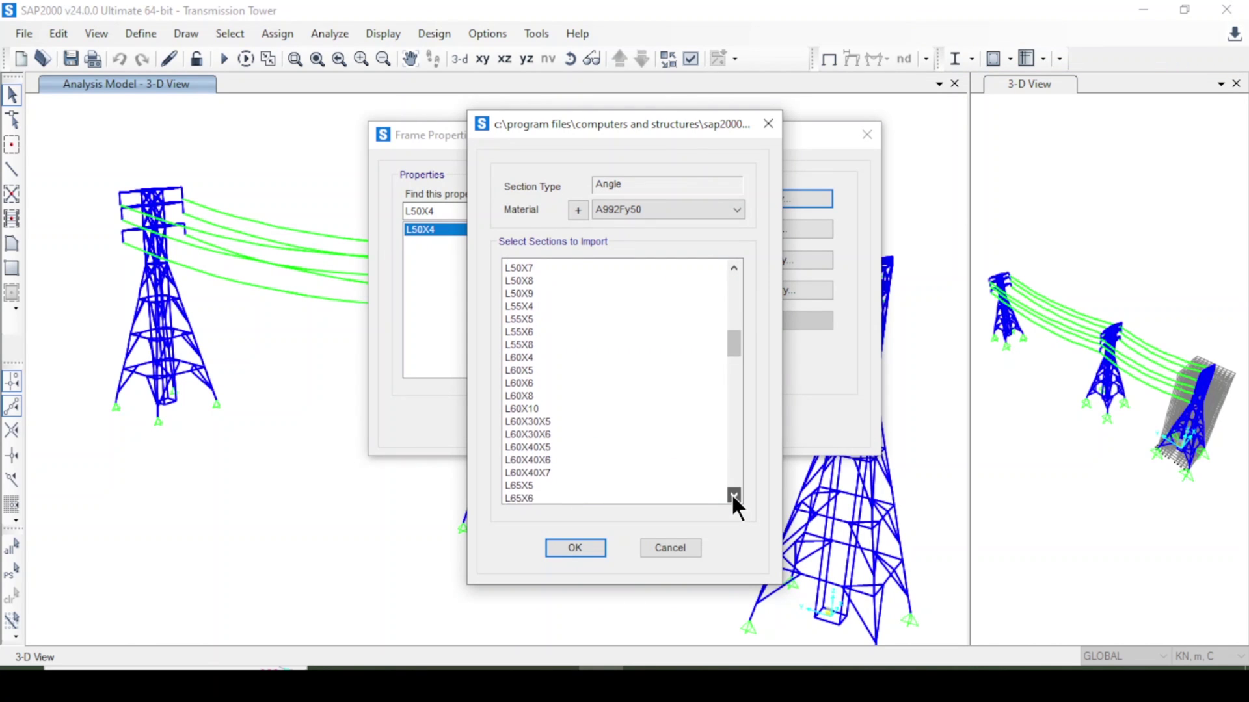
{"action": "left_click", "coordinate": [733, 495]}
{"action": "left_click", "coordinate": [733, 496]}
{"action": "left_click", "coordinate": [733, 495]}
{"action": "left_click", "coordinate": [733, 495]}
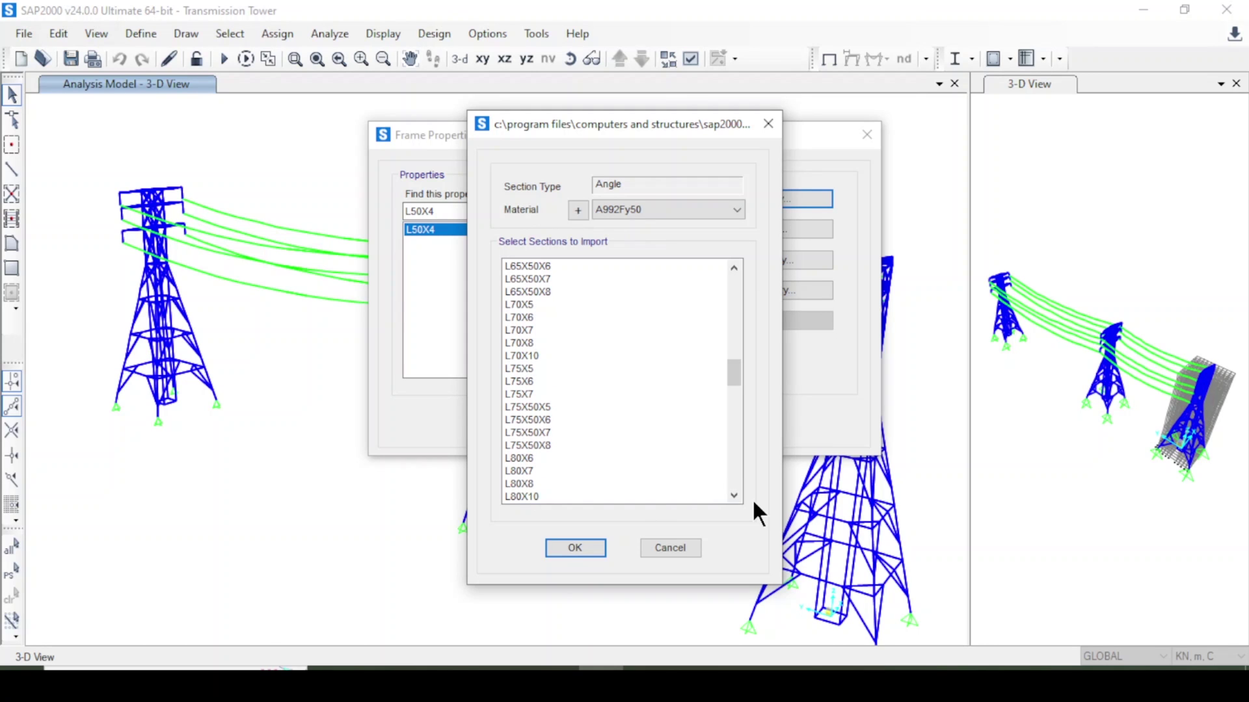
{"action": "left_click", "coordinate": [734, 496]}
{"action": "left_click", "coordinate": [585, 444]}
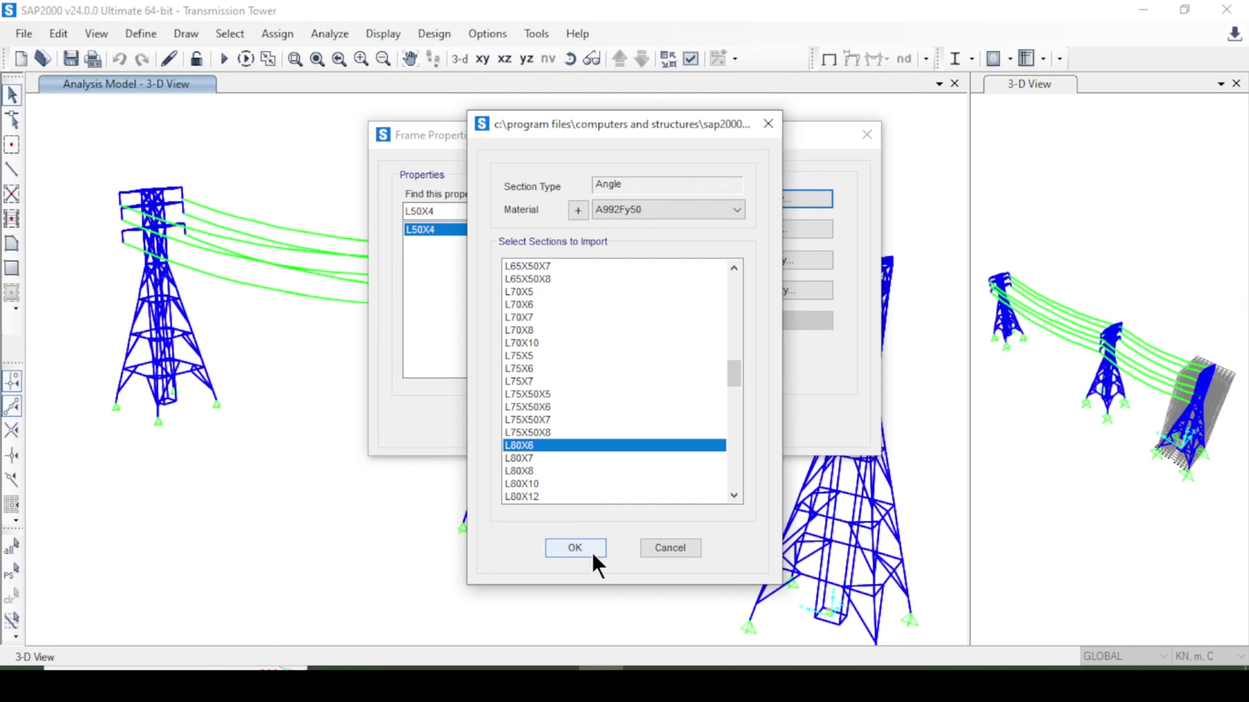
{"action": "left_click", "coordinate": [575, 548]}
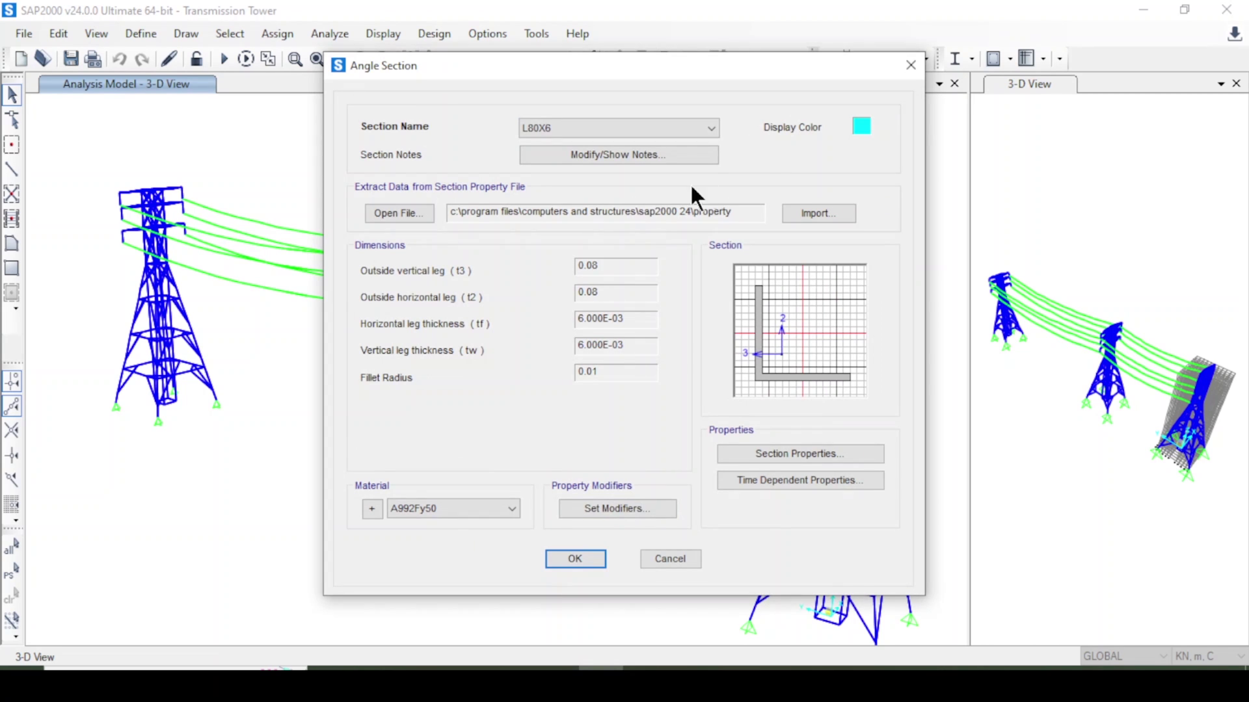
{"action": "left_click", "coordinate": [572, 560]}
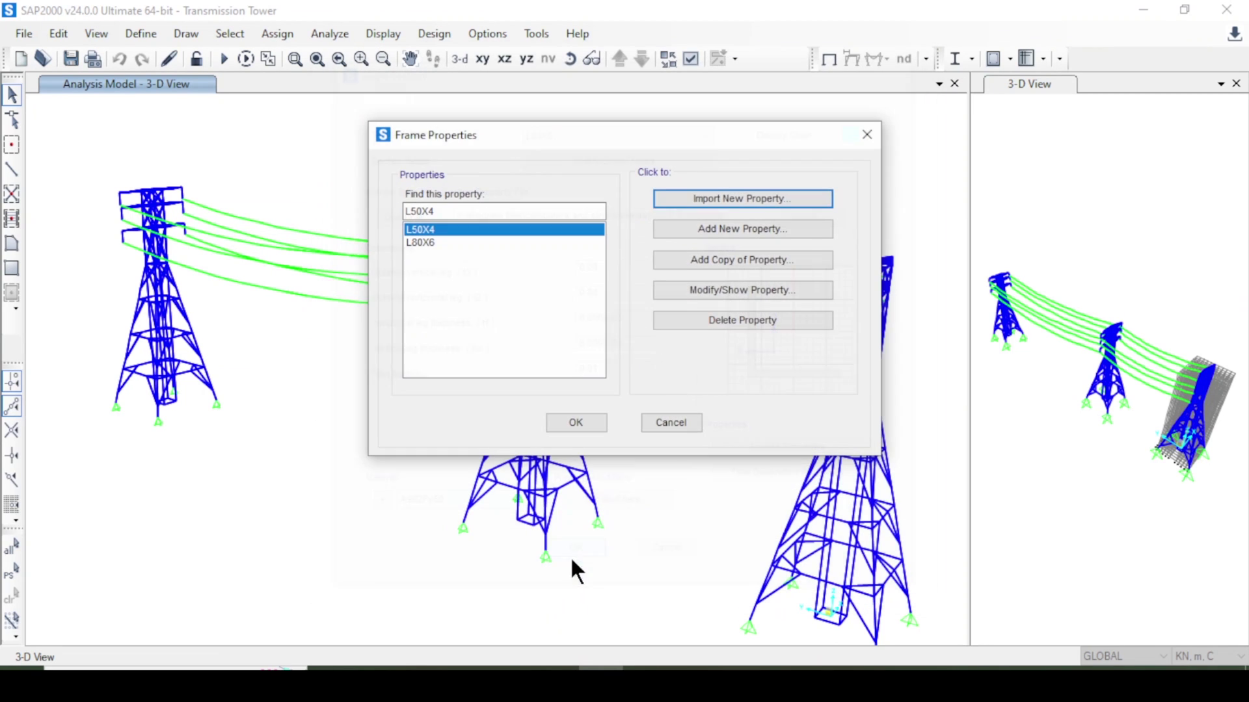
{"action": "left_click", "coordinate": [575, 422]}
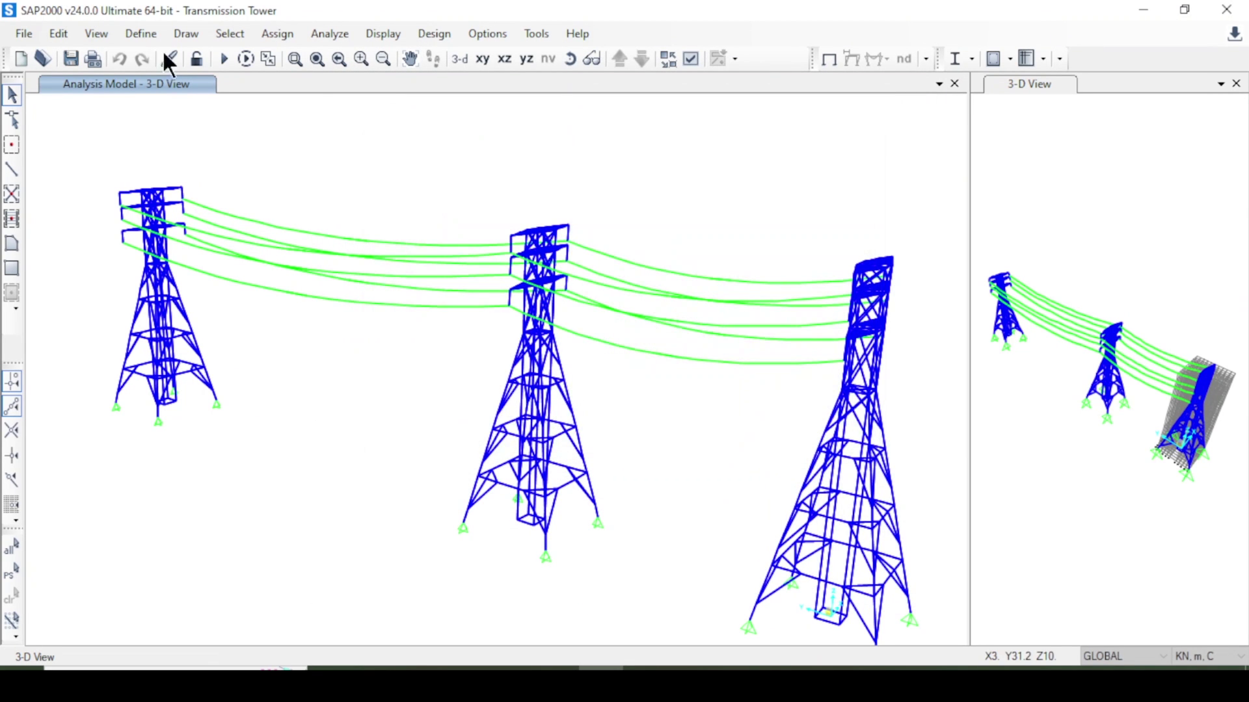
- Select all frames that use the L50X4 section and assign the L80X6 section to them
{"action": "left_click", "coordinate": [228, 32]}
{"action": "mouse_move", "coordinate": [282, 64]}
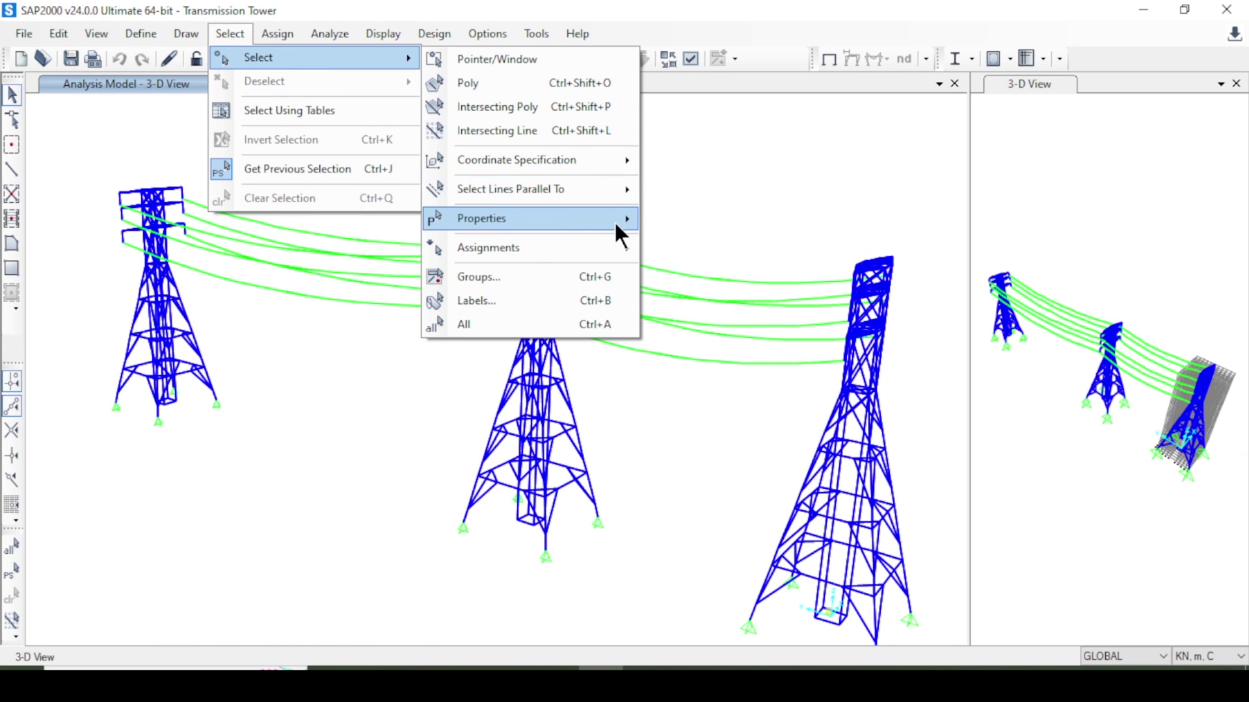
{"action": "mouse_move", "coordinate": [614, 220]}
{"action": "left_click", "coordinate": [745, 245]}
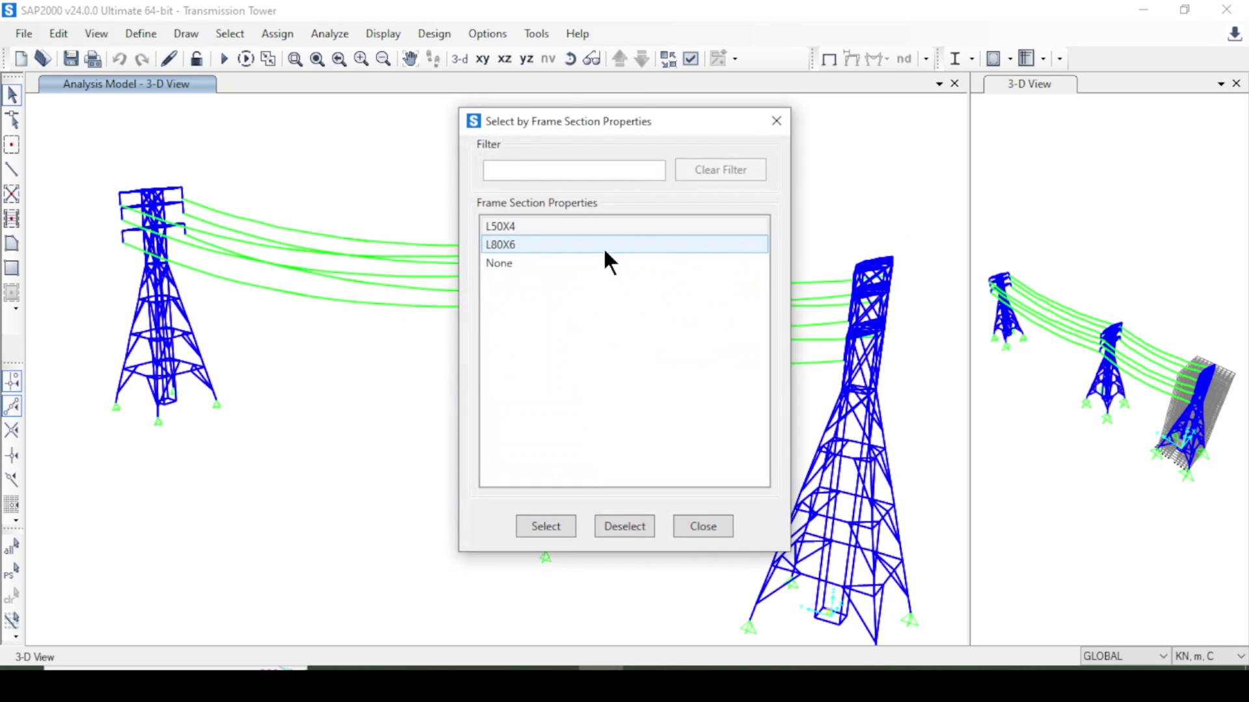
{"action": "left_click", "coordinate": [520, 226]}
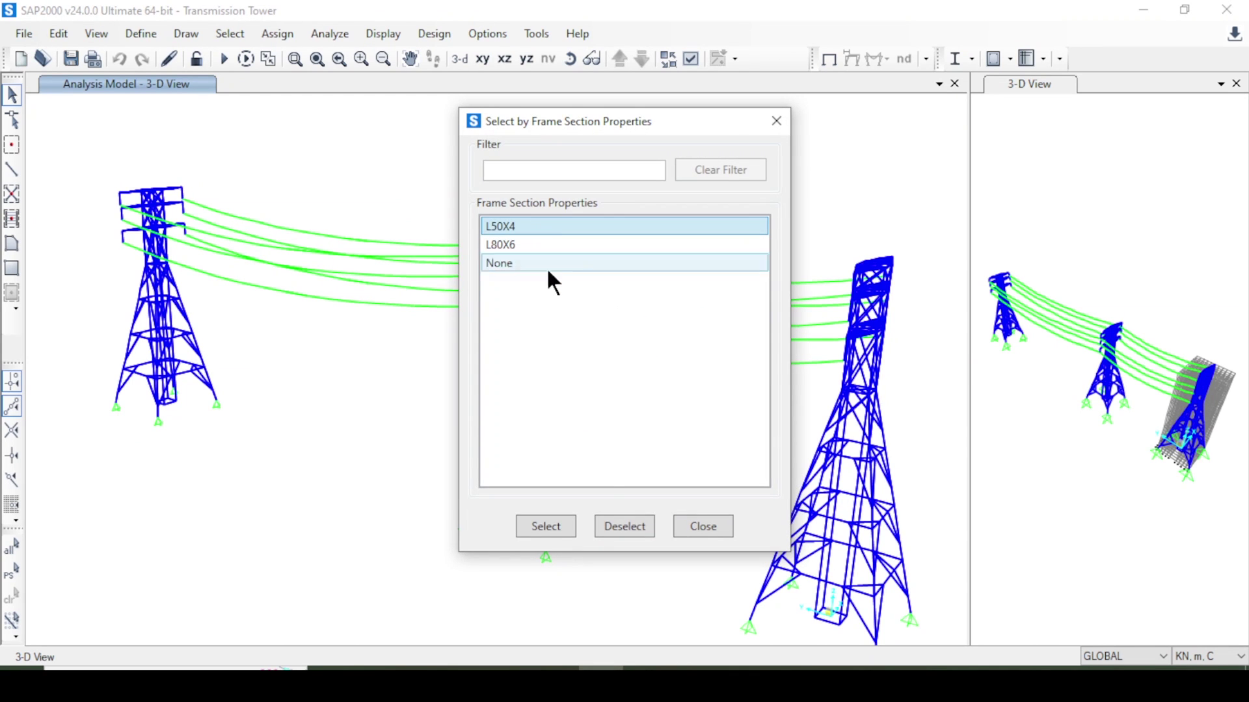
{"action": "left_click", "coordinate": [527, 527]}
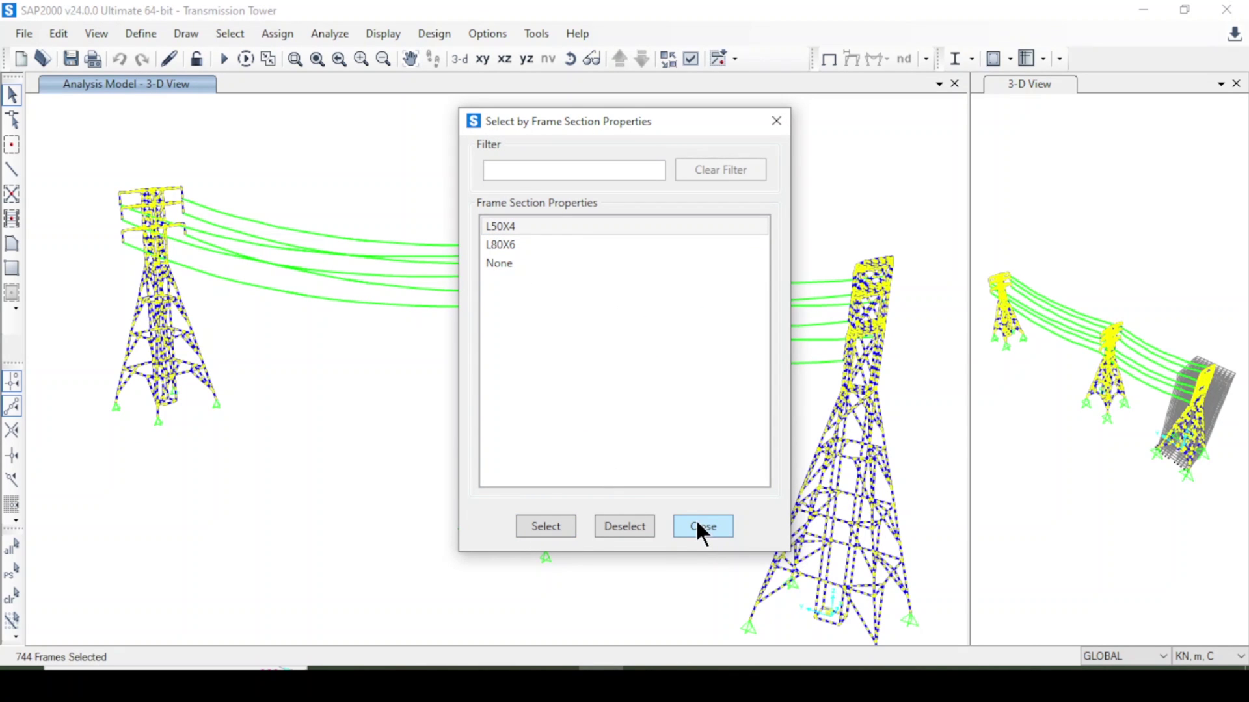
{"action": "left_click", "coordinate": [697, 523]}
{"action": "left_click", "coordinate": [262, 35]}
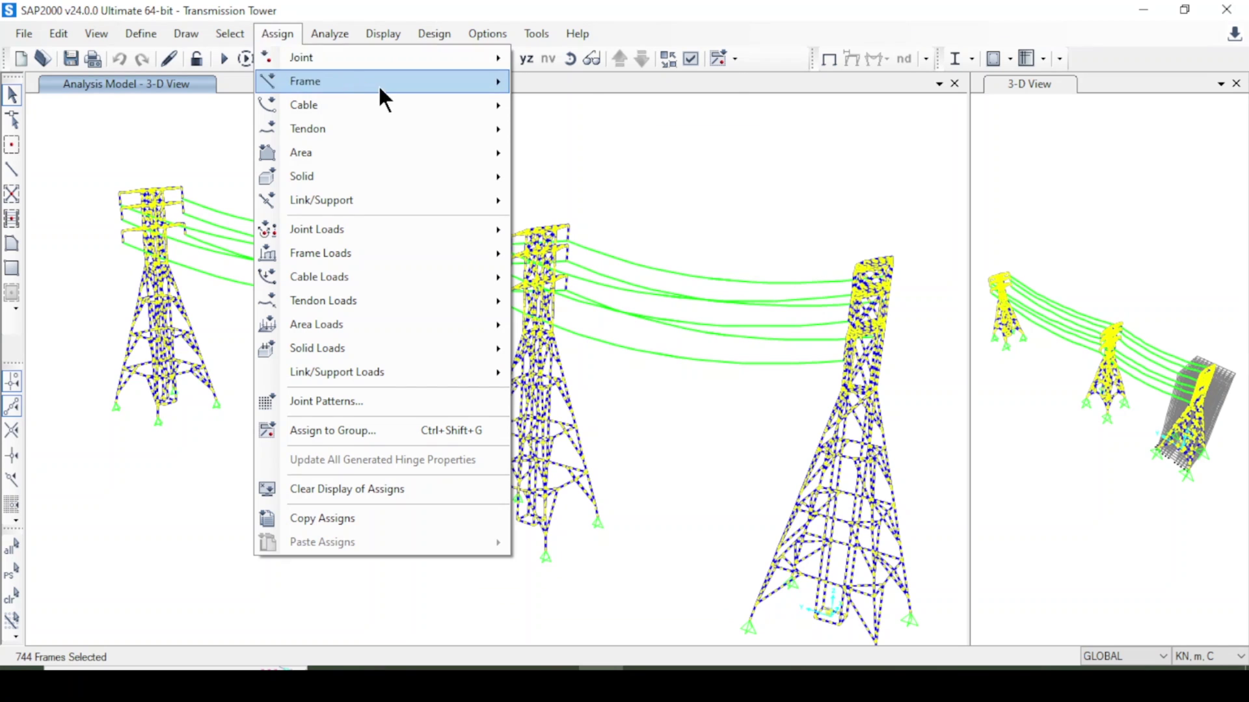
{"action": "mouse_move", "coordinate": [377, 83]}
{"action": "left_click", "coordinate": [646, 85]}
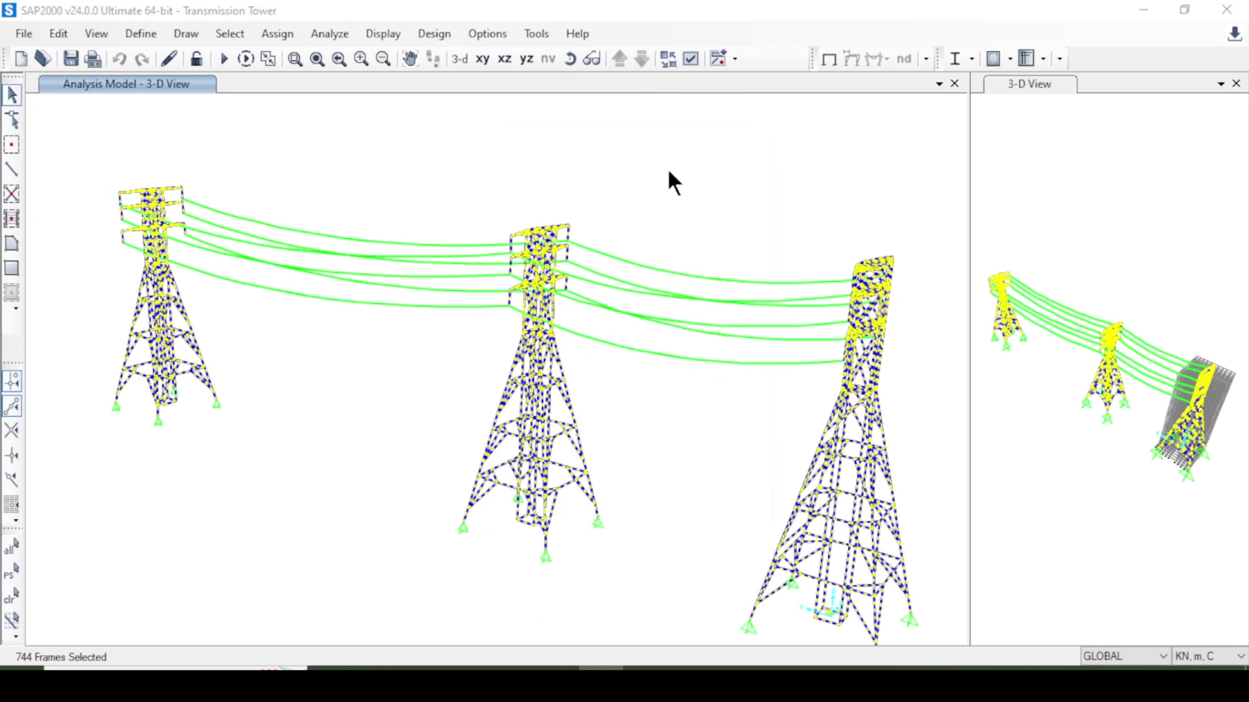
{"action": "left_click", "coordinate": [535, 192]}
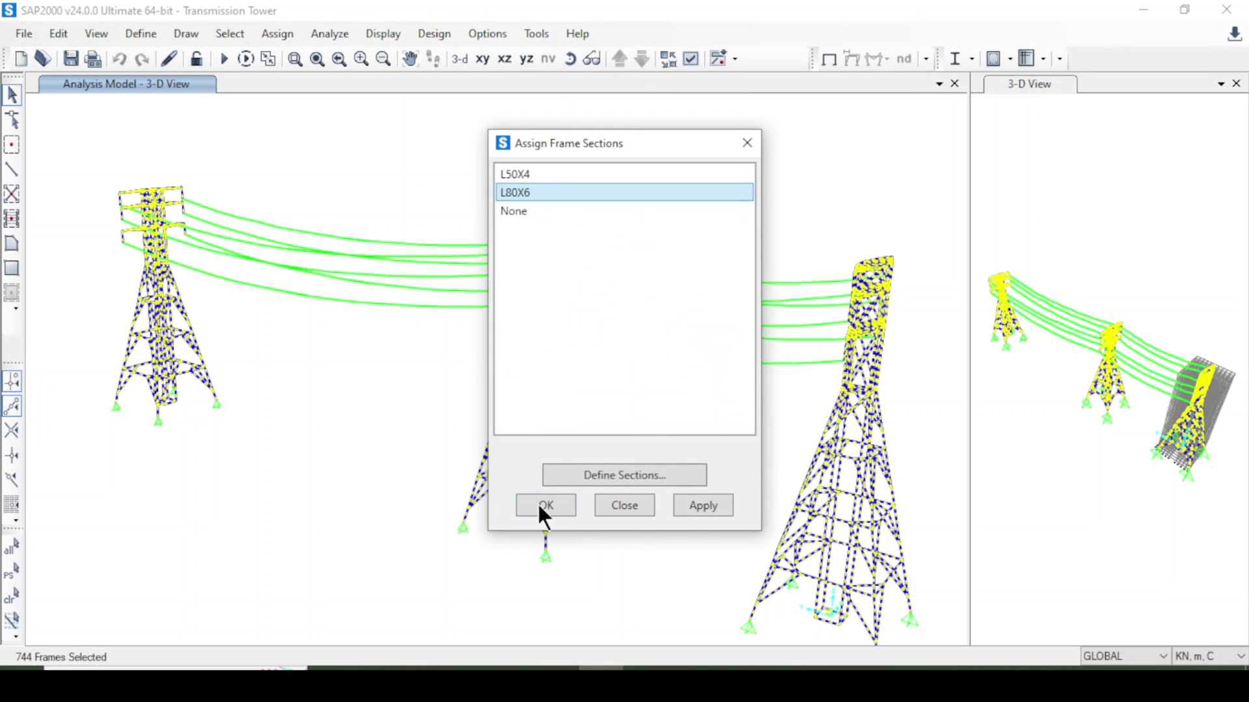
{"action": "left_click", "coordinate": [692, 507]}
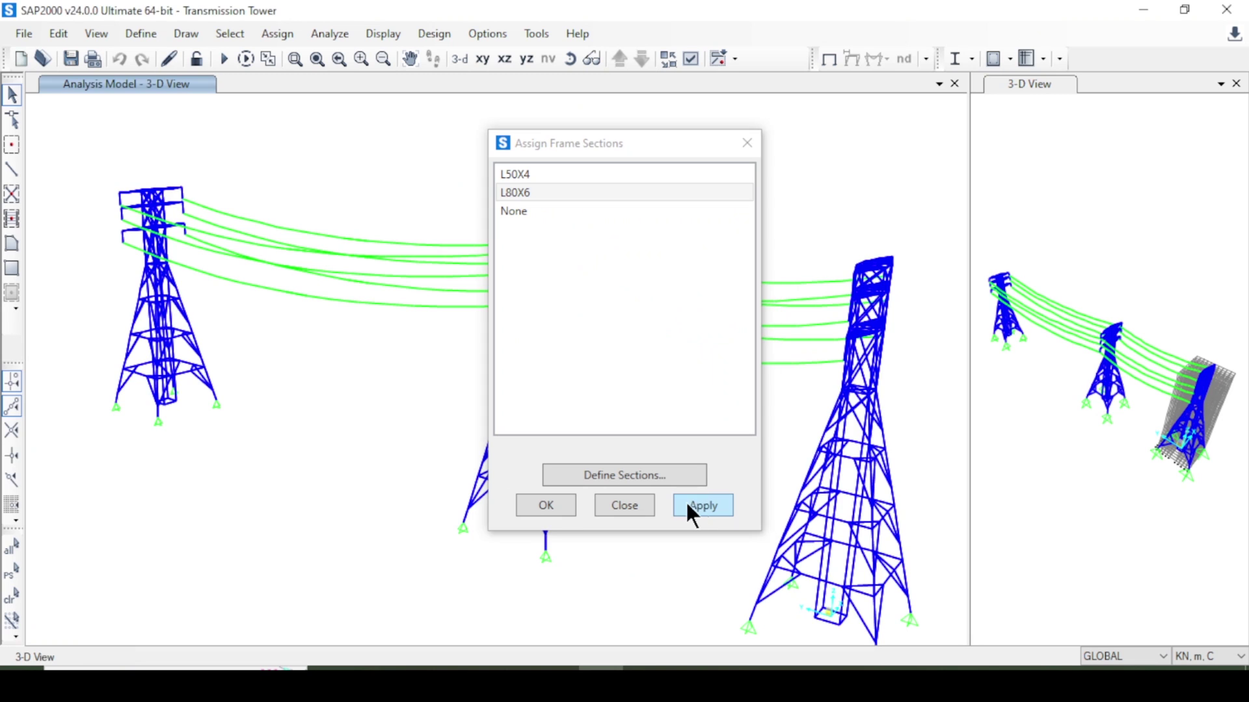
{"action": "left_click", "coordinate": [546, 504]}
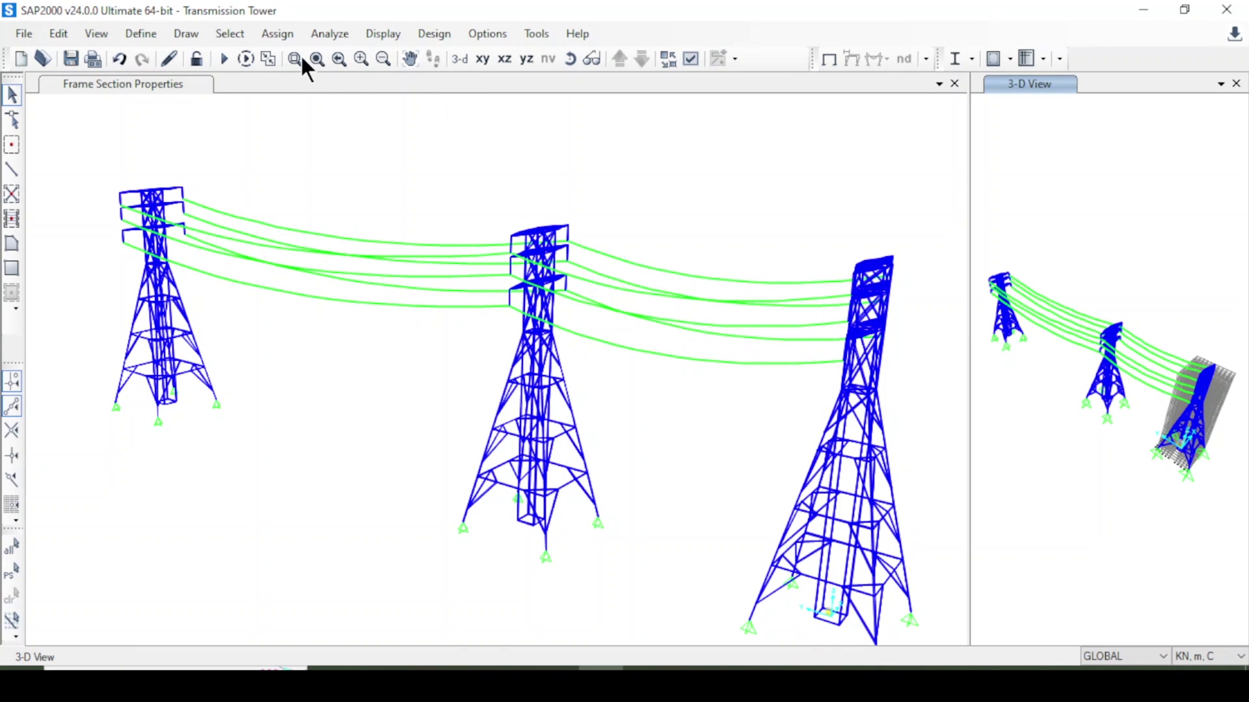
- Run the analysis of the load cases with the new frame section
{"action": "left_click", "coordinate": [222, 60]}
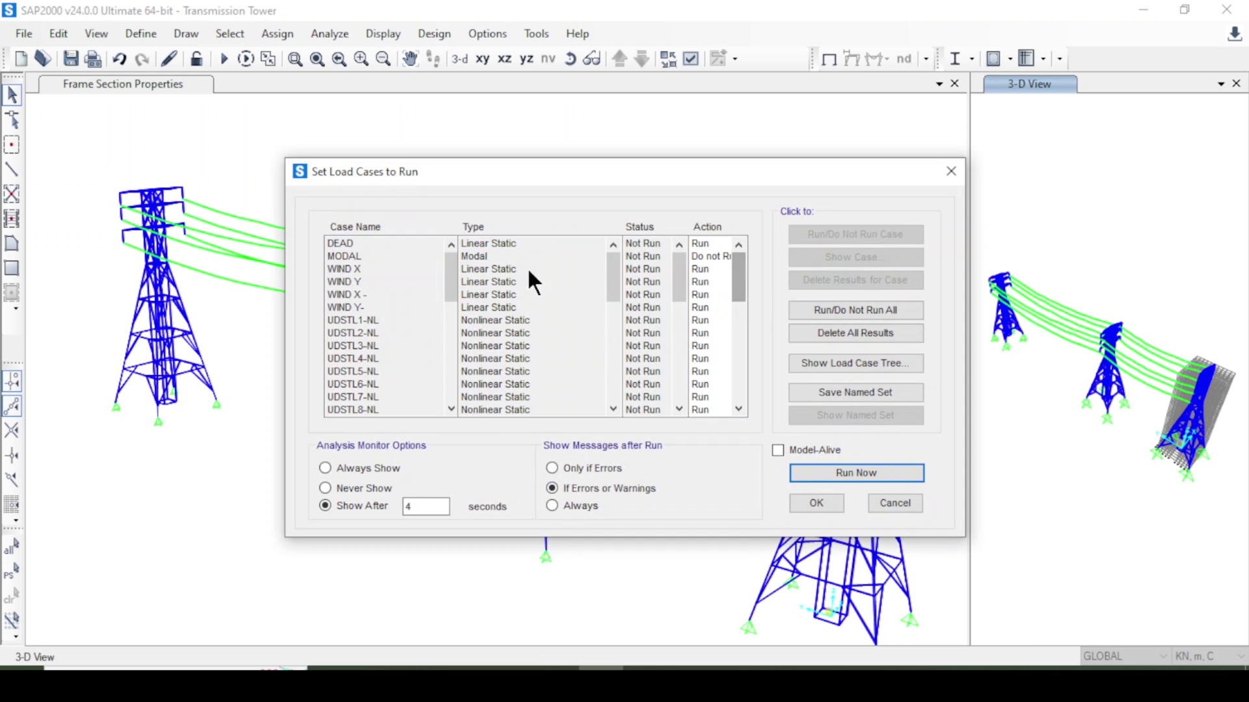
{"action": "left_click", "coordinate": [470, 244]}
{"action": "left_click", "coordinate": [469, 257]}
{"action": "left_click", "coordinate": [838, 472]}
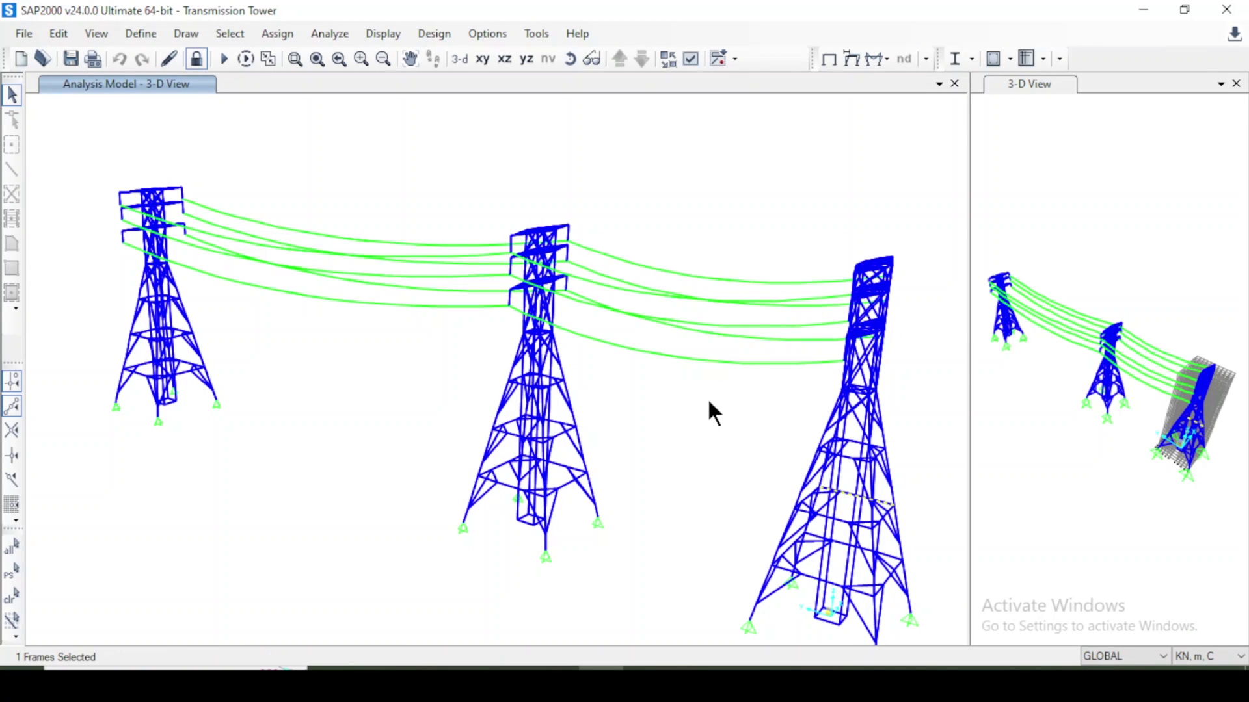
- Run the steel design check for the selected frame and pick the checked horizontal member on the nearest tower
{"action": "left_click", "coordinate": [972, 58]}
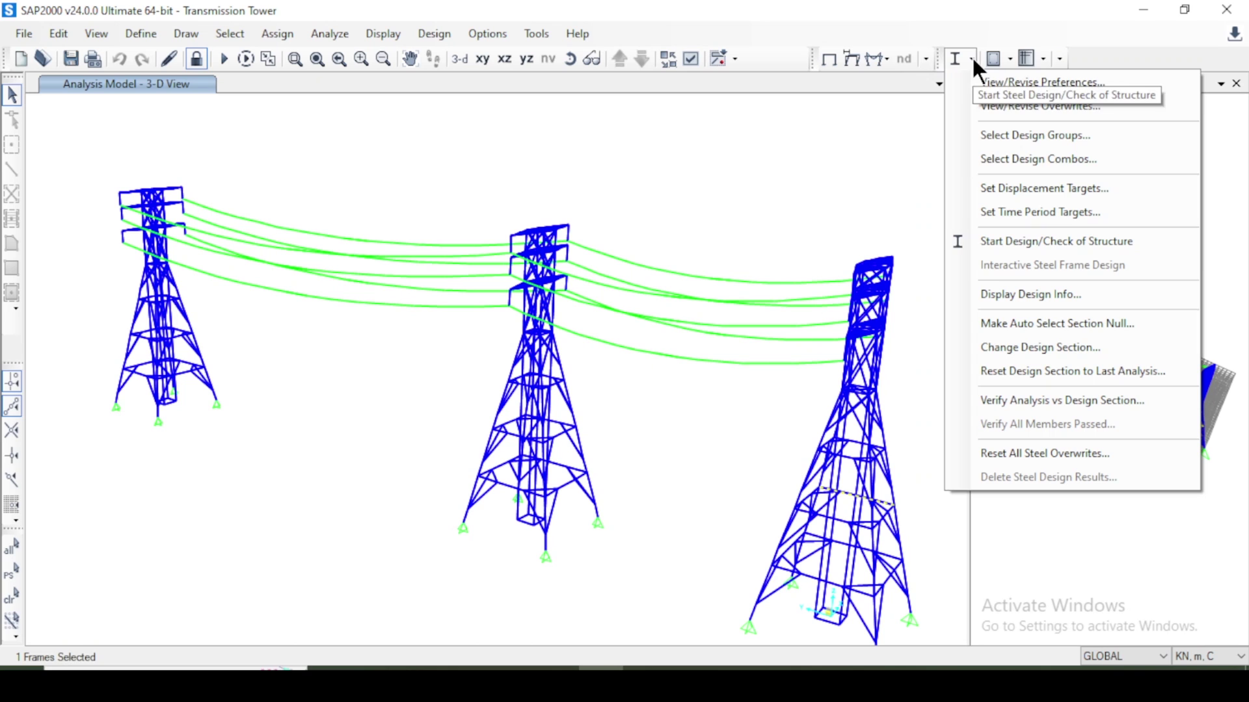
{"action": "left_click", "coordinate": [988, 238]}
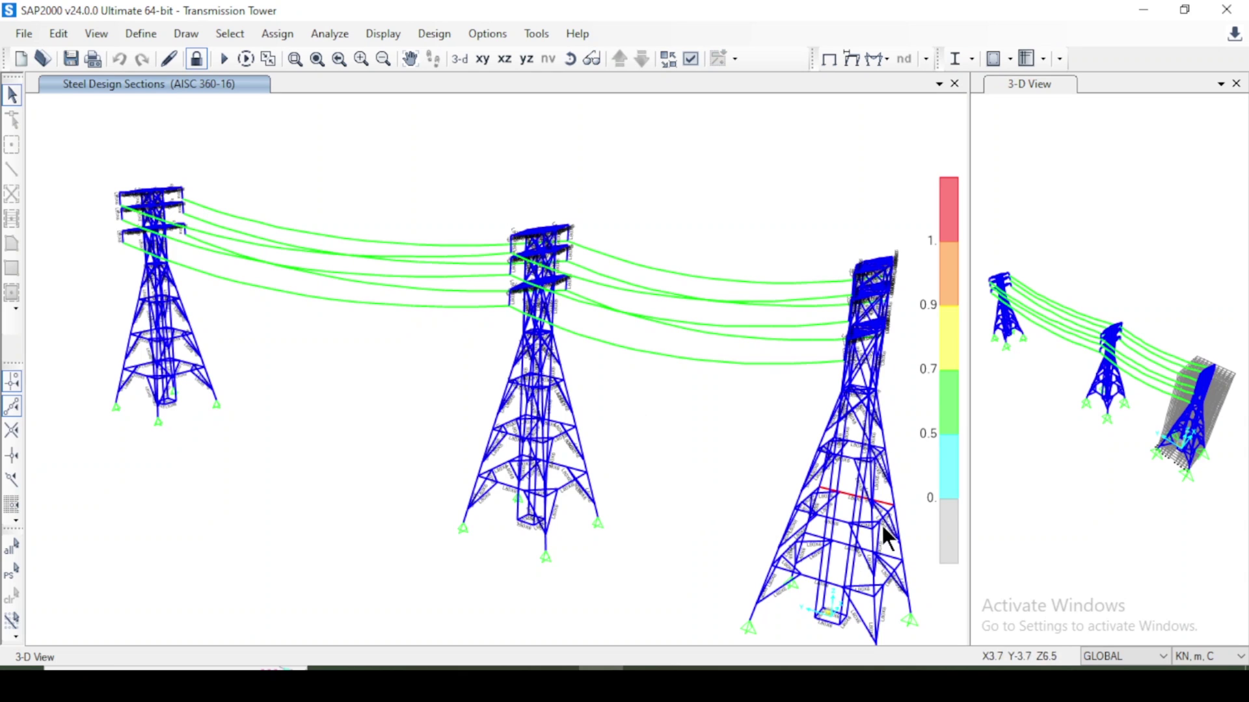
{"action": "left_click", "coordinate": [845, 494]}
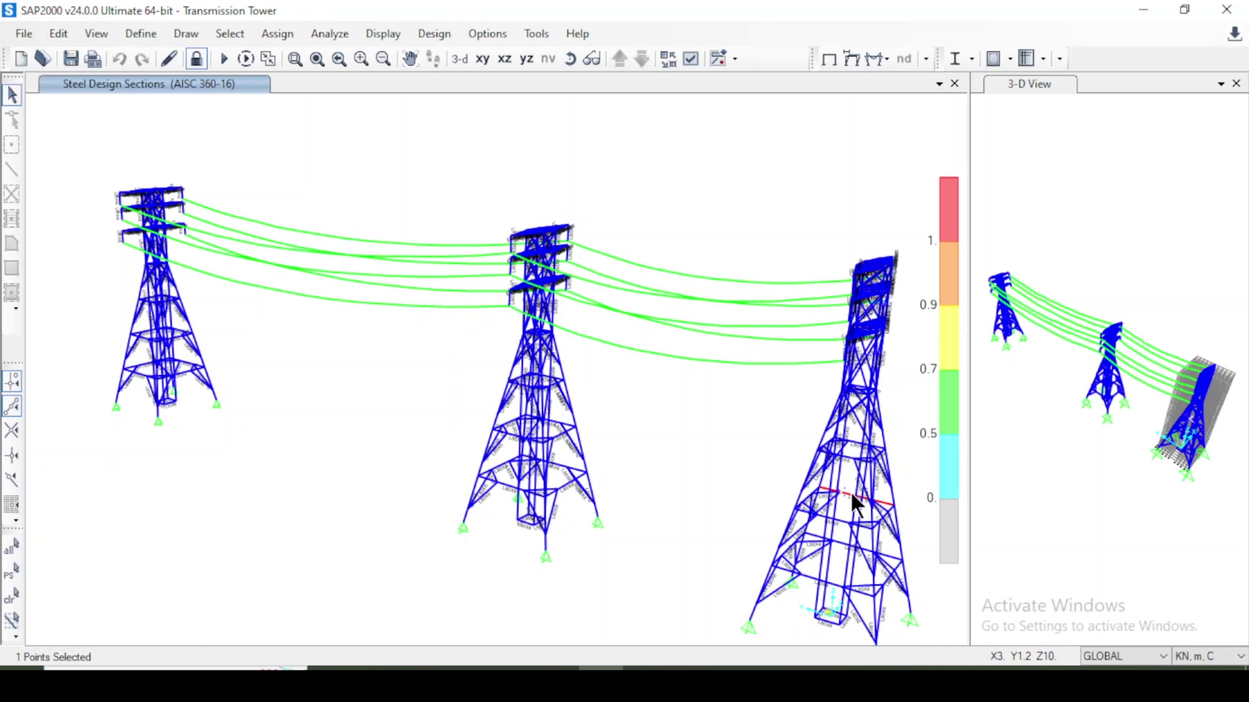